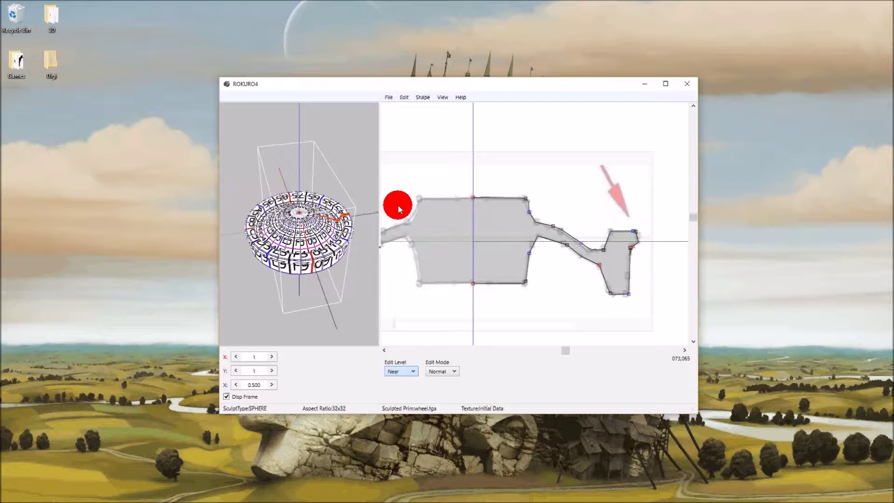
- Export the wheel as wheel.obj in the Wheel folder as an OBJ mesh of quadrangles, and close the modelling program
click(236, 384)
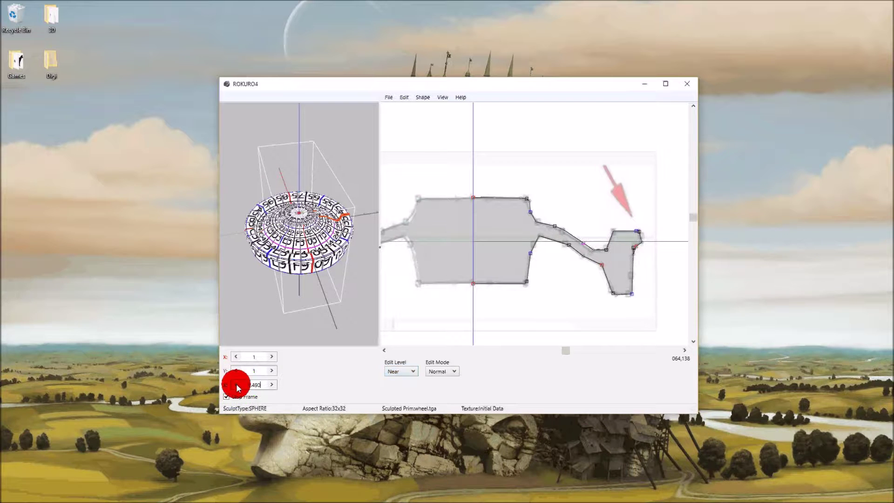
mouse_move(286, 278)
right_down()
mouse_move(305, 244)
mouse_move(301, 264)
right_up()
mouse_move(301, 264)
mouse_down()
mouse_move(326, 220)
mouse_move(289, 240)
mouse_up()
right_drag(289, 239, 309, 219)
mouse_move(309, 220)
mouse_down()
mouse_move(294, 219)
mouse_move(321, 214)
mouse_move(309, 251)
mouse_up()
mouse_move(309, 251)
right_down()
mouse_move(328, 253)
mouse_move(313, 259)
mouse_move(339, 237)
right_up()
drag(396, 99, 410, 124)
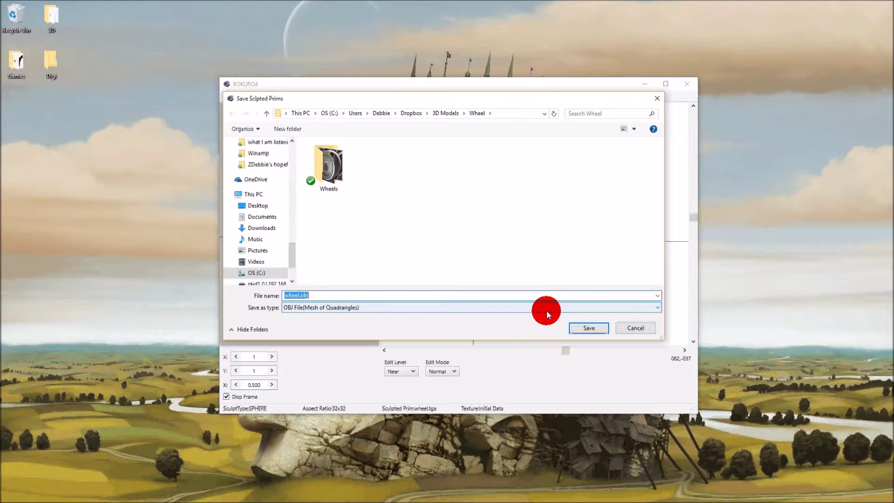
click(585, 327)
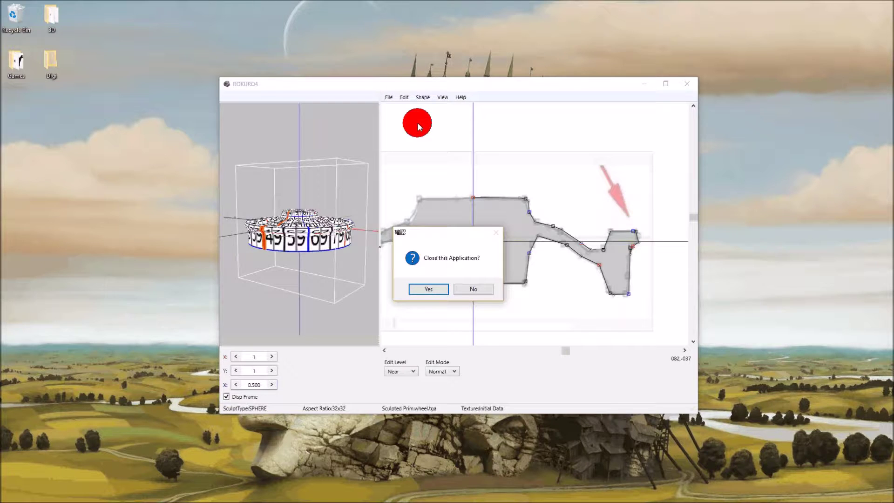
click(428, 288)
- Switch to File Explorer and open the picture EEM2575-2-L.jpg from the Wheels subfolder of the Wheel folder
mouse_move(368, 498)
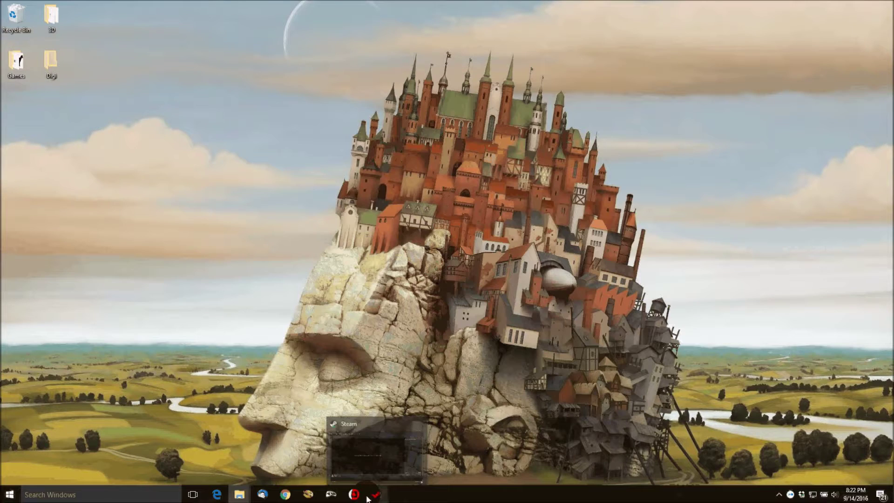
click(405, 299)
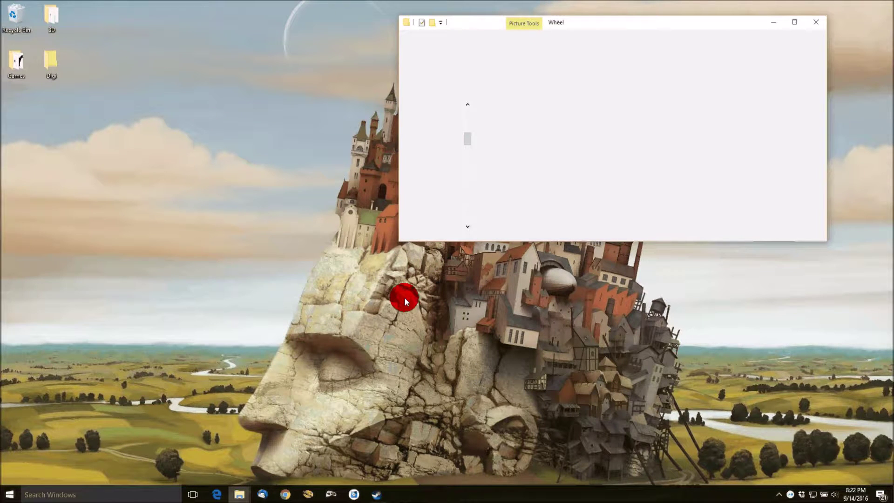
click(515, 136)
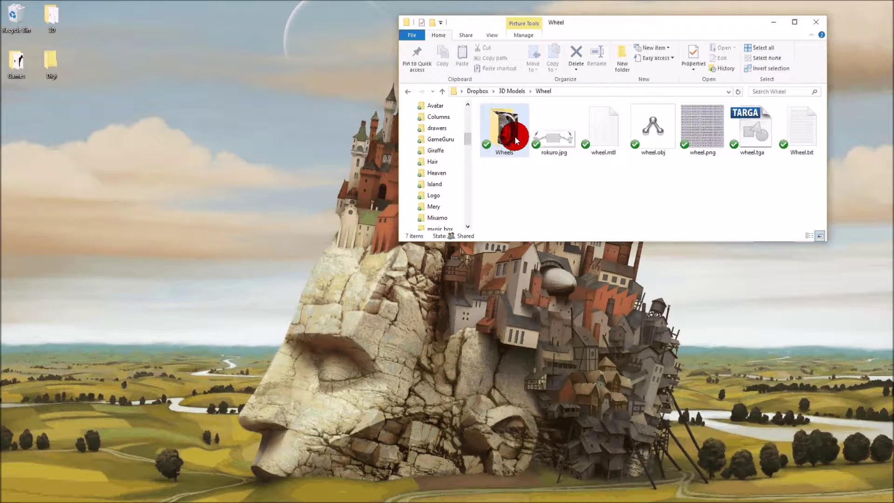
double_click(515, 136)
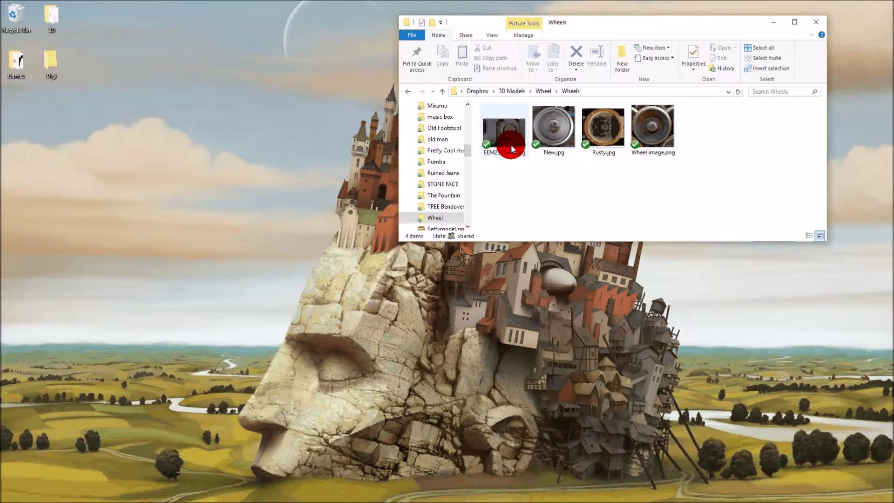
double_click(512, 148)
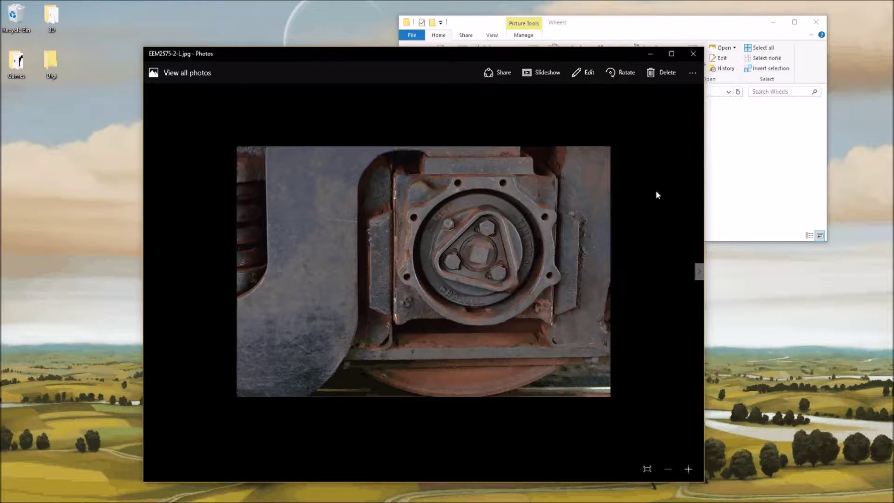
- Go on to the picture New.jpg and enlarge it to examine the wheel face
click(699, 271)
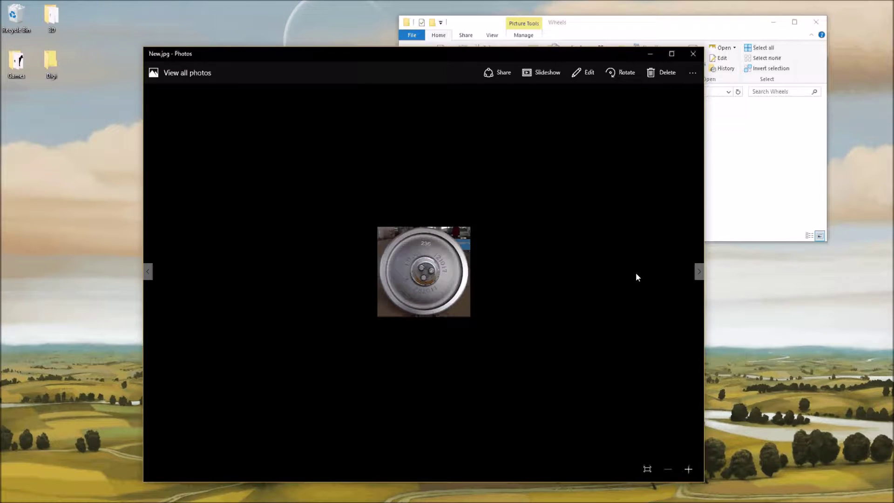
click(689, 469)
click(689, 469)
click(688, 469)
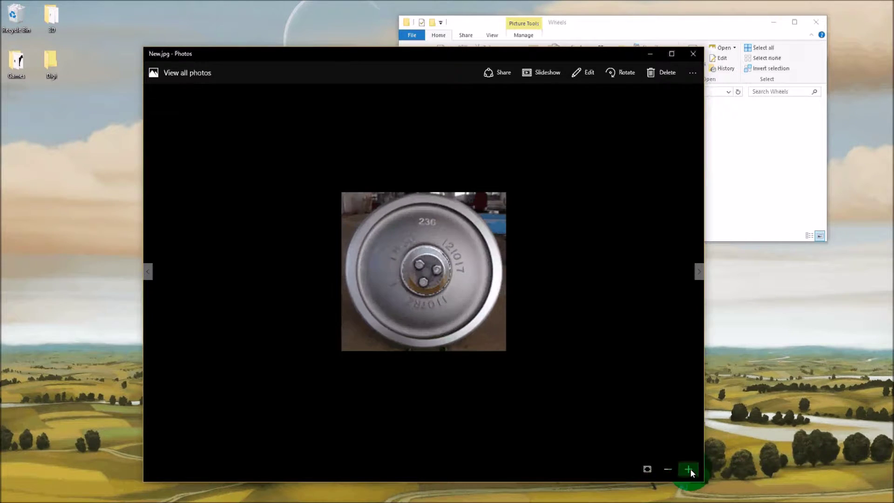
click(689, 469)
- Go on to the picture Rusty.jpg and enlarge it to examine the rusty wheel
click(701, 267)
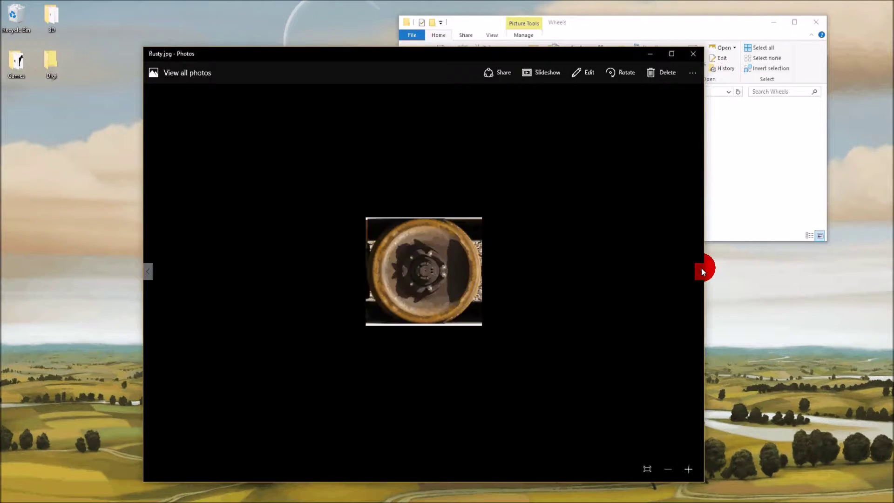
click(689, 469)
click(688, 468)
click(688, 469)
click(689, 469)
click(689, 469)
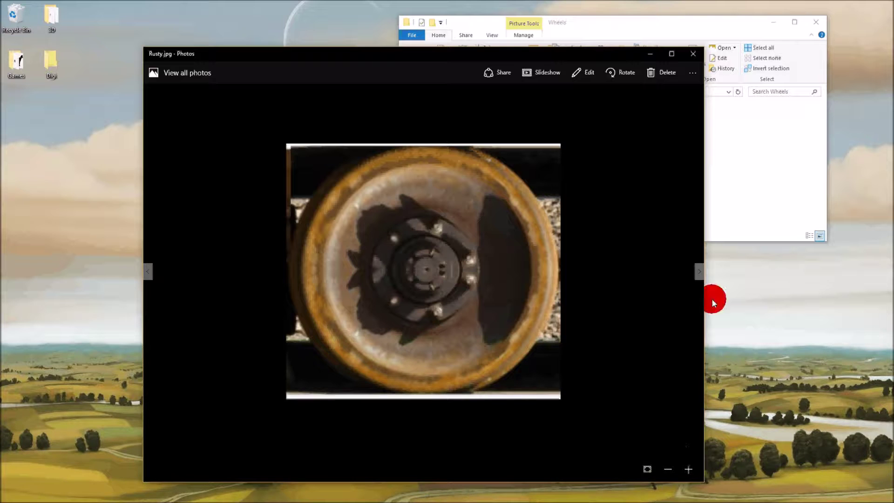
- View Wheel image.png, close the photo viewer, and select wheel.obj back in the Wheel folder
click(698, 273)
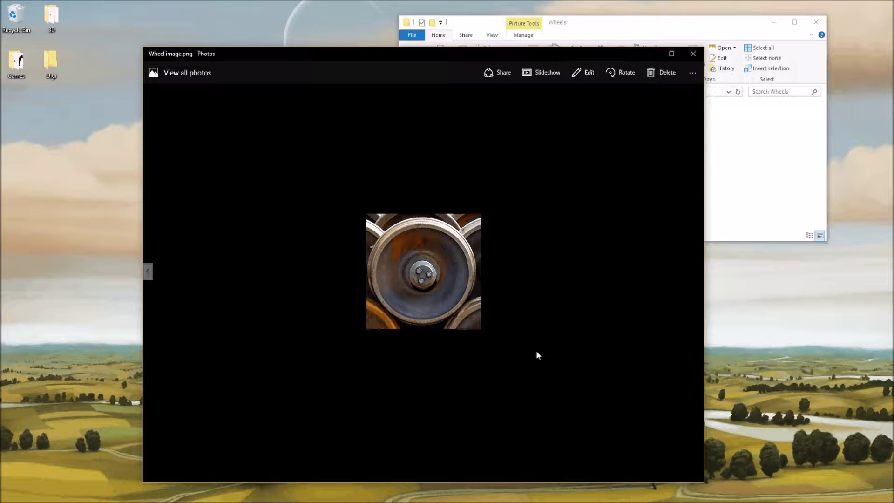
click(447, 251)
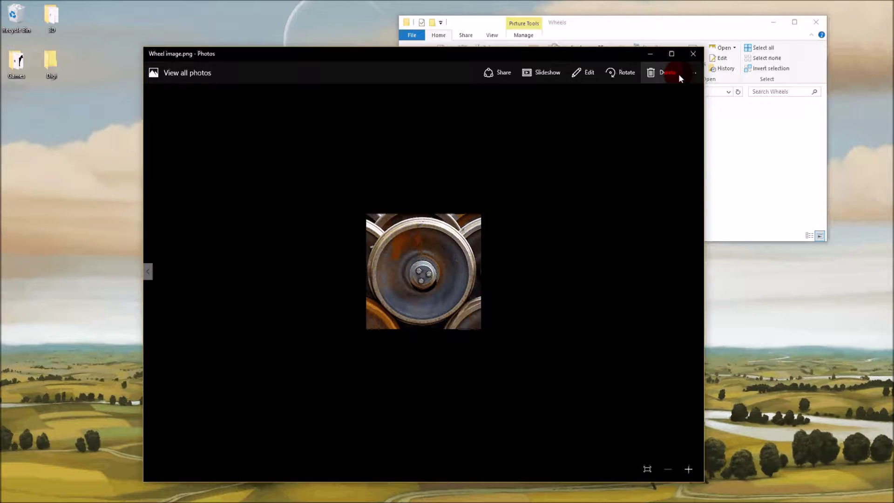
click(692, 53)
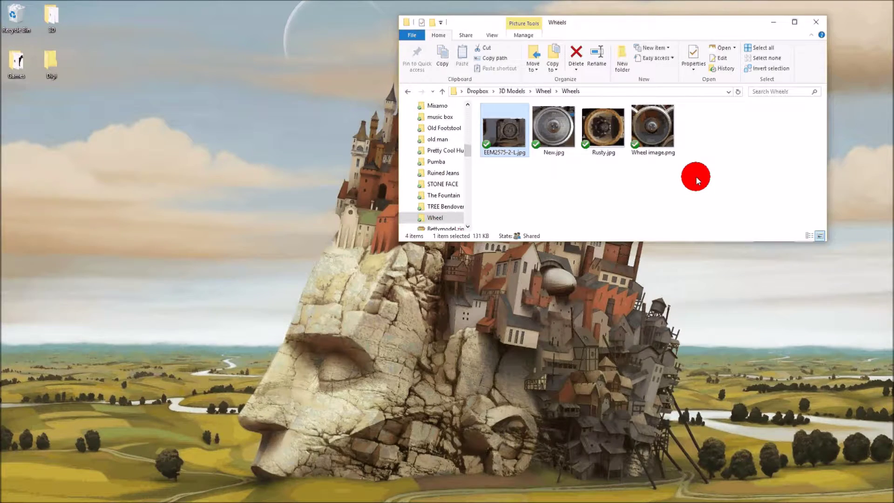
click(548, 90)
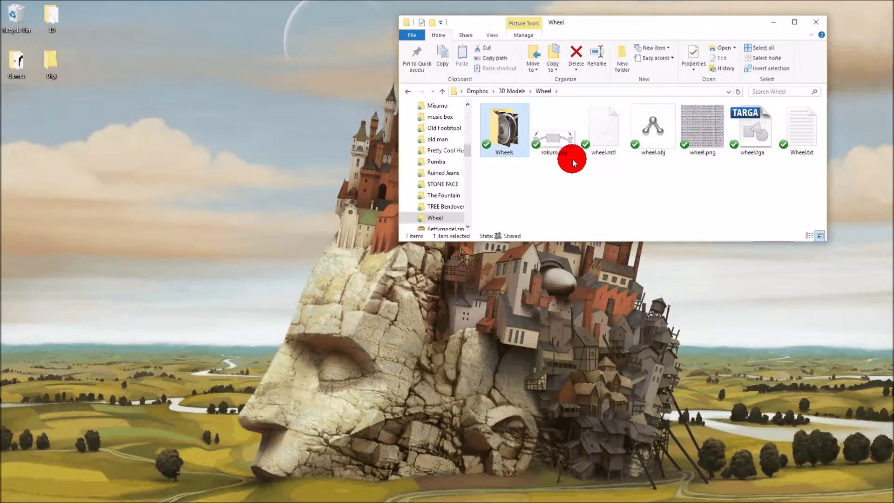
click(645, 131)
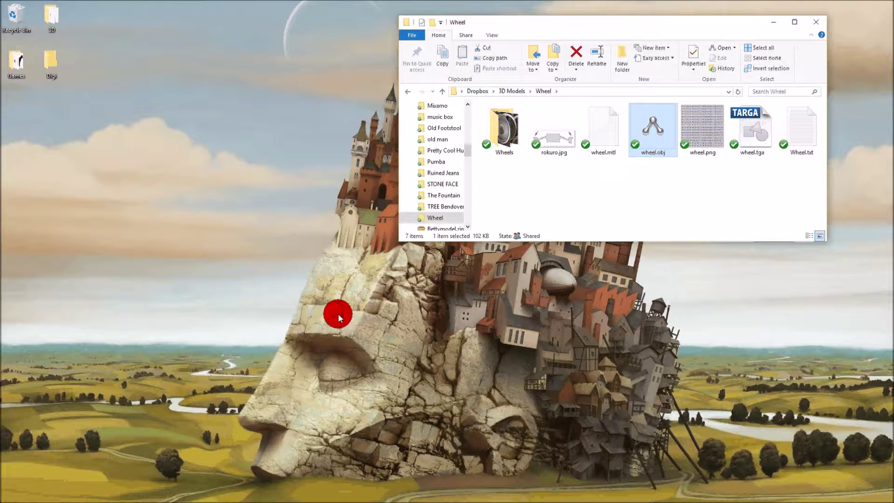
- Switch to Blender, delete the default cube and hide the camera
mouse_move(133, 495)
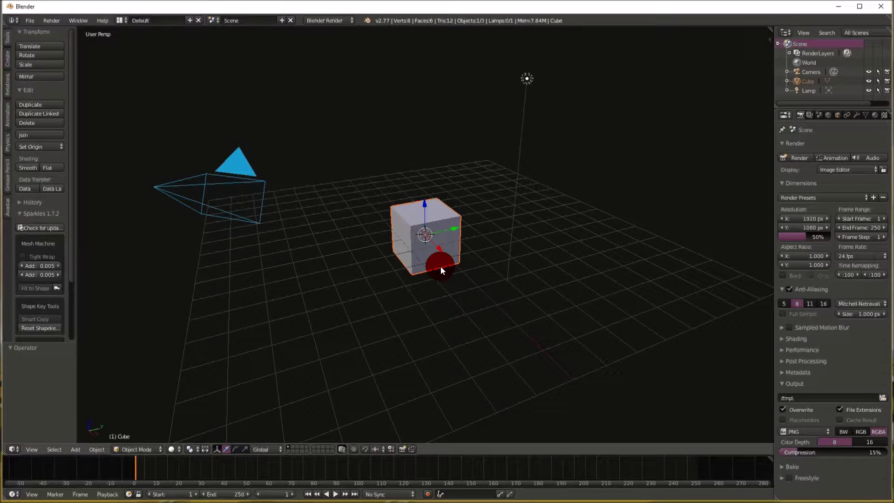
key(x)
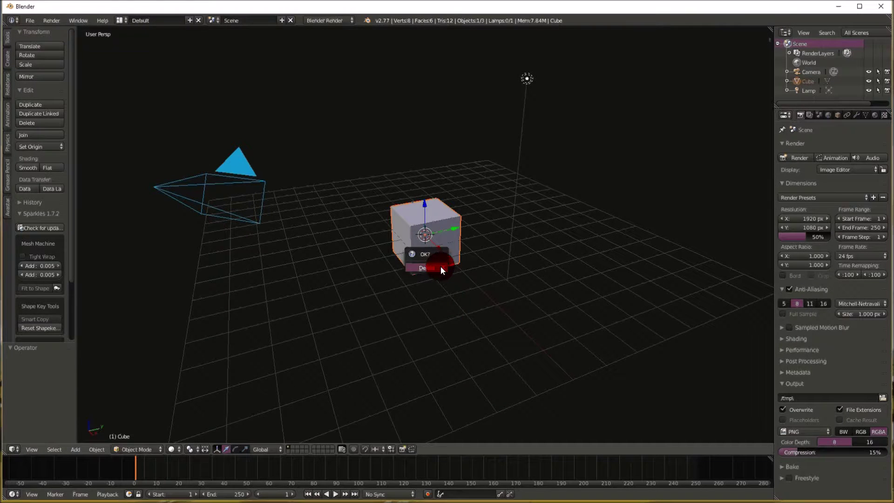
click(441, 267)
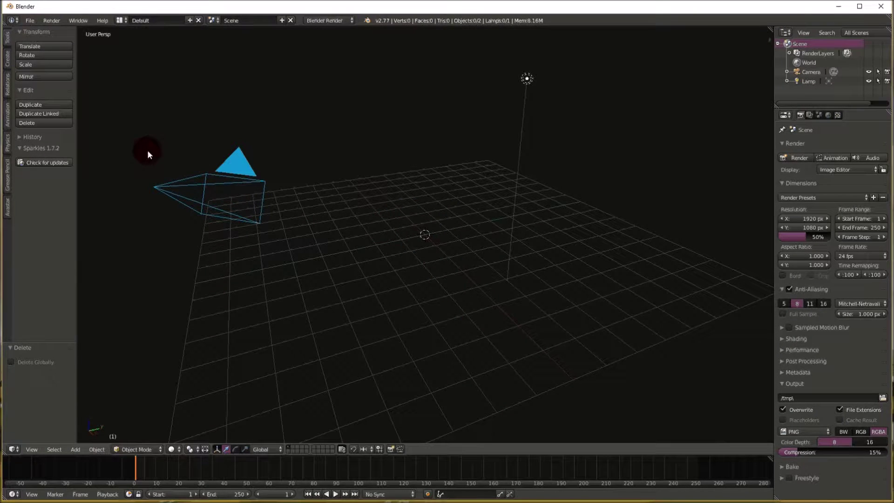
right_click(155, 183)
key(h)
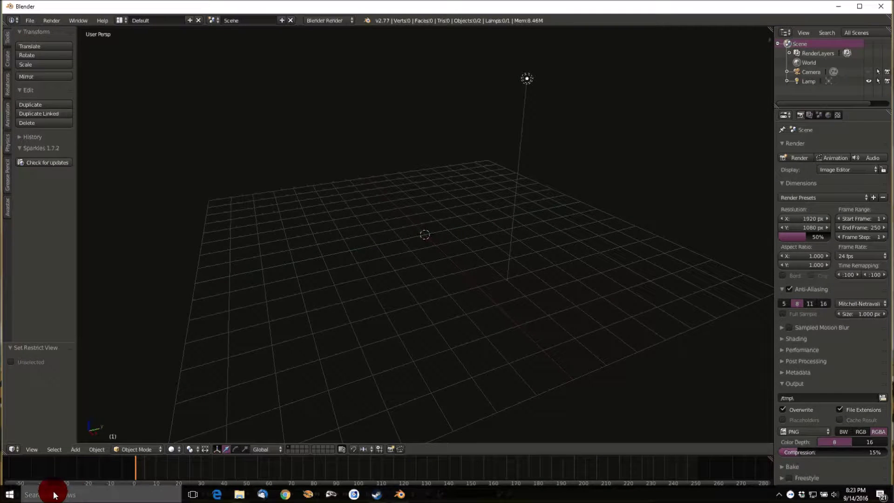
- Launch the QiPress application from Dropbox > Setup Data > QiPress button click shower in File Explorer, and return to Blender
mouse_move(239, 494)
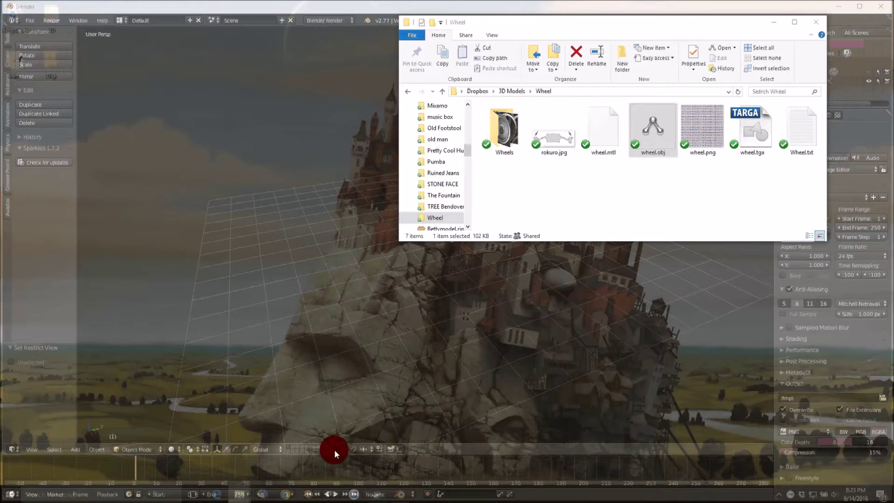
click(335, 451)
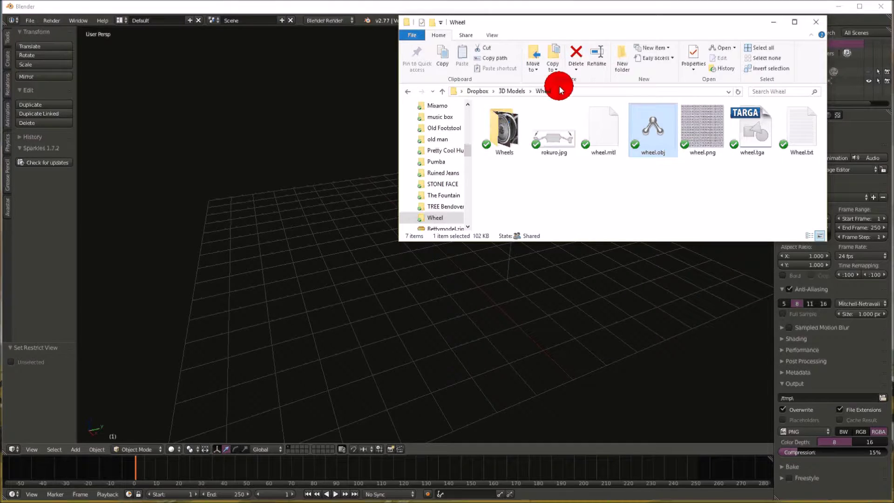
click(485, 92)
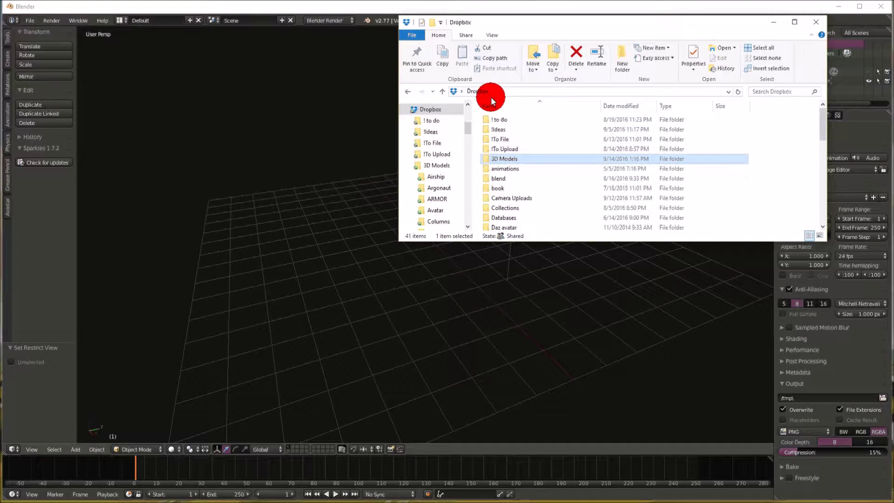
scroll(554, 182, down, 7)
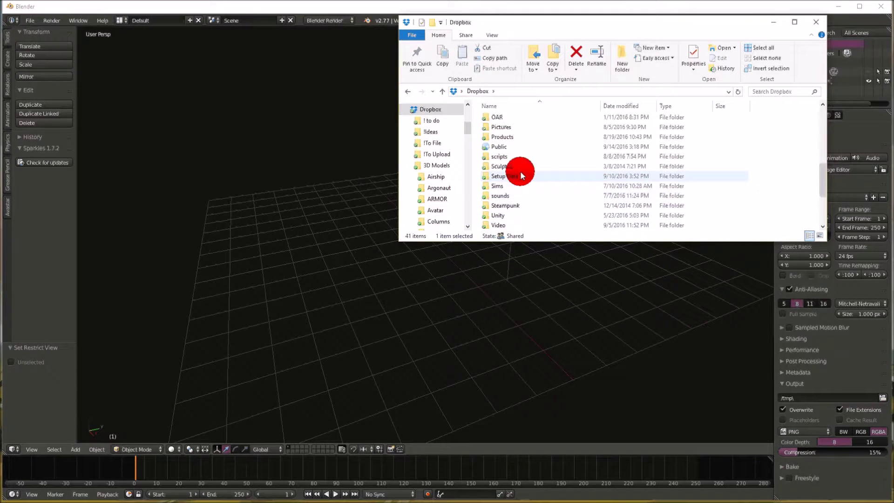
double_click(518, 173)
scroll(534, 159, down, 6)
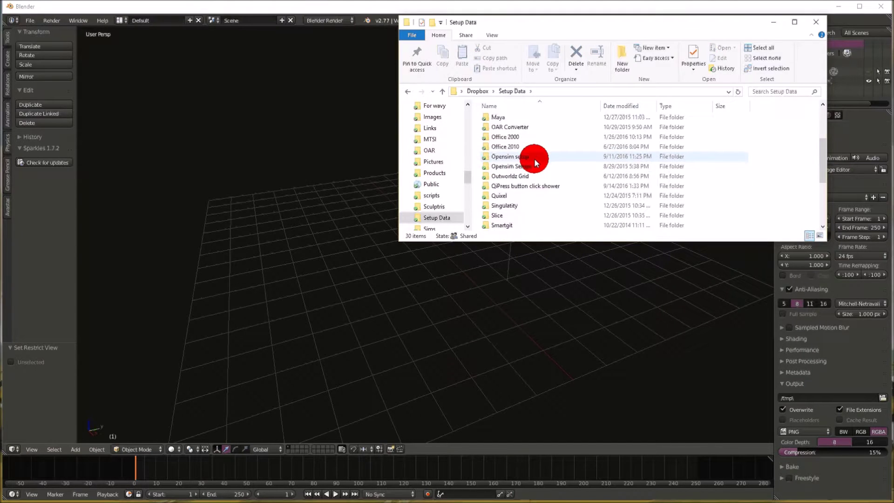
double_click(533, 129)
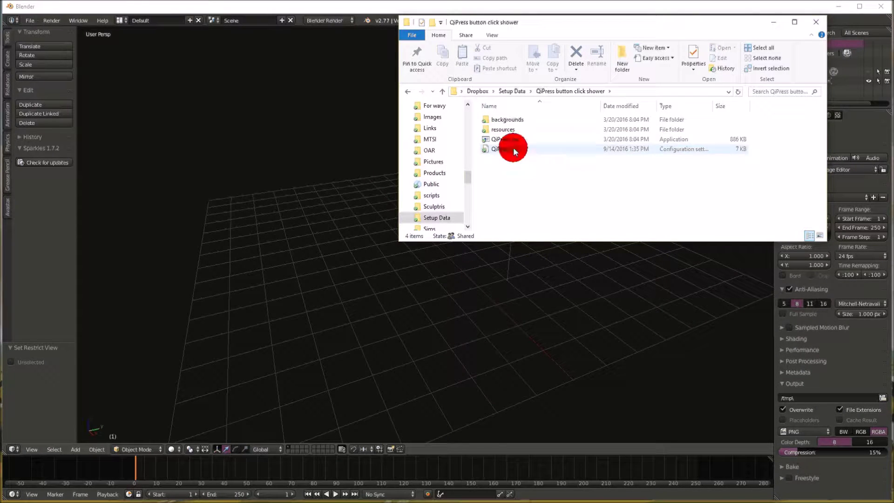
click(508, 139)
click(712, 102)
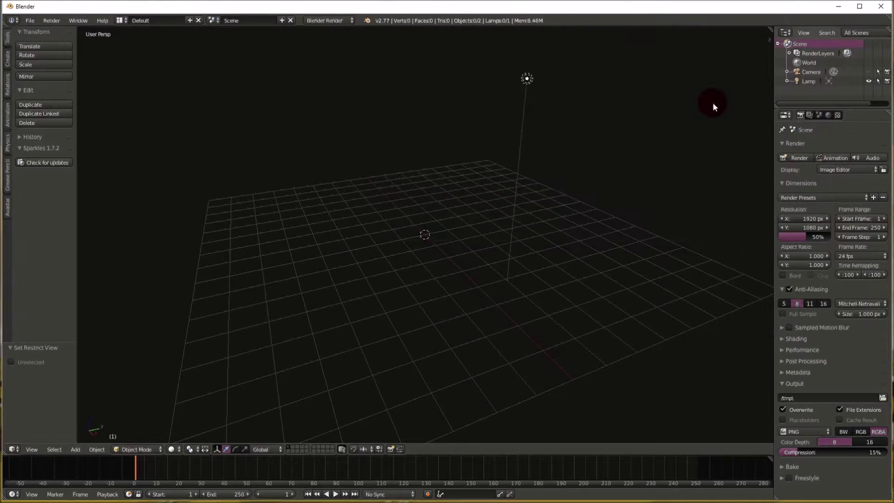
click(532, 181)
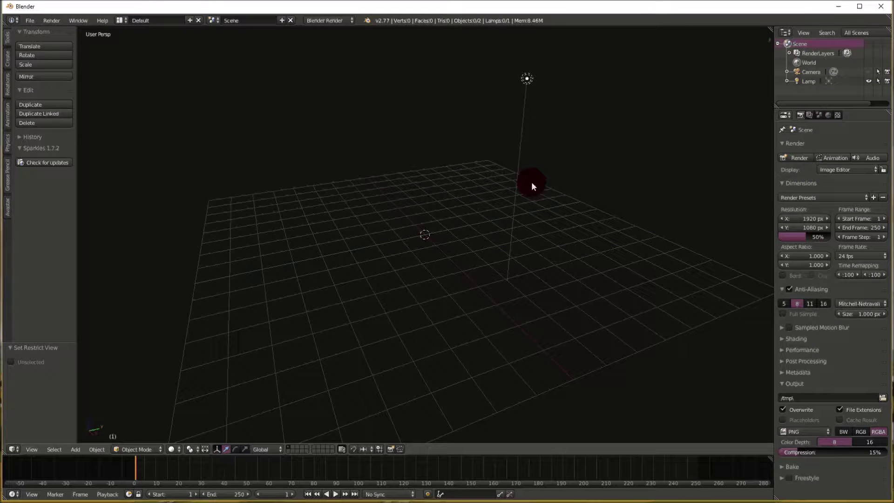
click(401, 494)
click(400, 493)
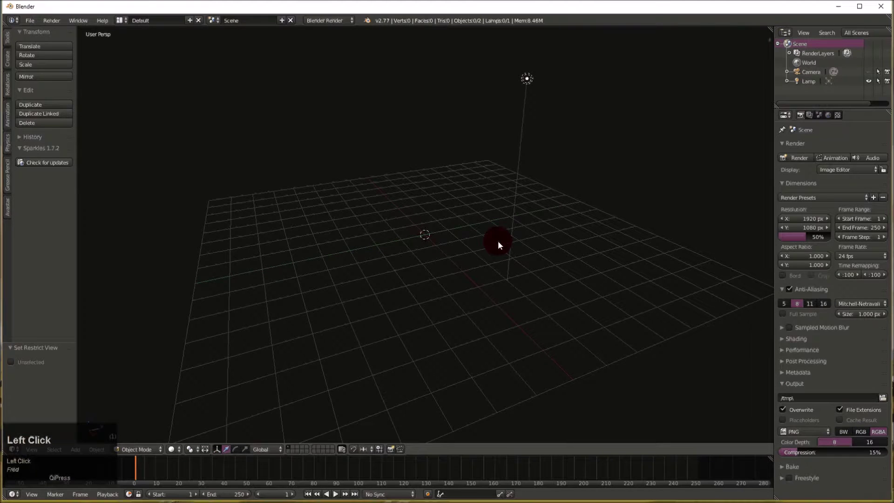
- Select the lamp, turn on Backface Culling in the 3D view's shading settings and change its material mode there
middle_drag(498, 241, 354, 235)
right_click(290, 81)
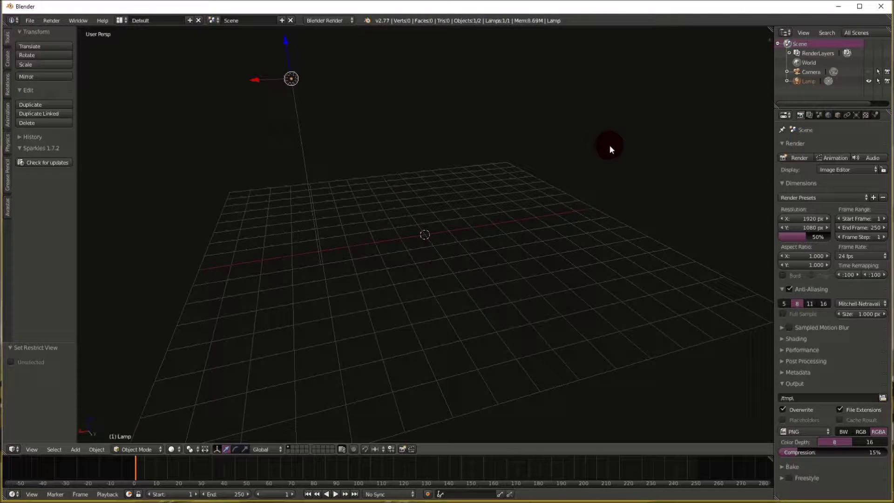
key(n)
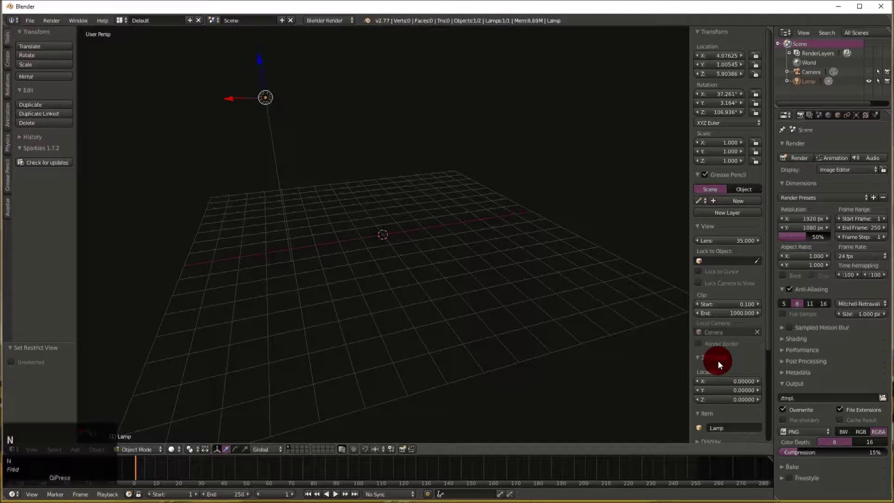
scroll(718, 361, down, 5)
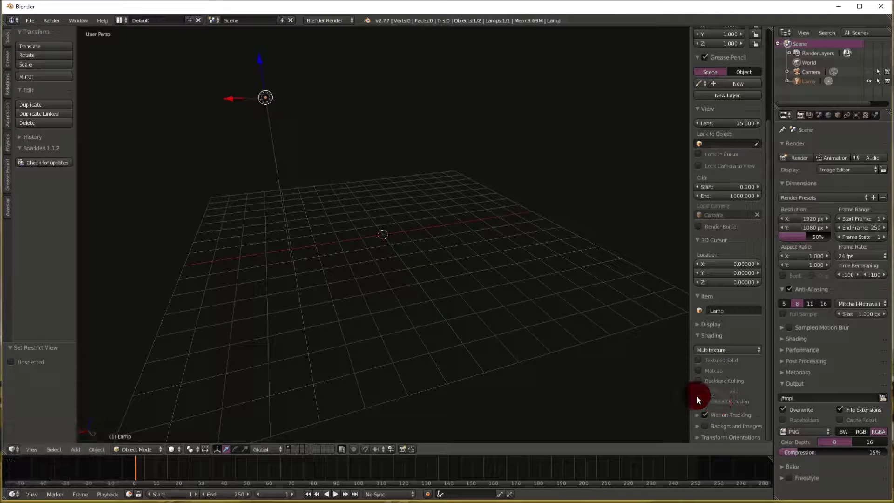
click(698, 381)
click(729, 347)
click(711, 328)
- Hide the properties region and the tool shelf of the 3D view
key(n)
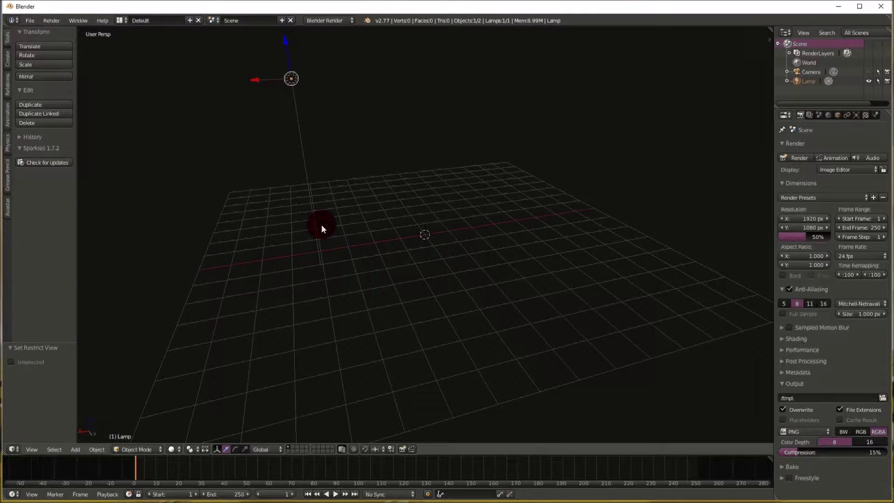
key(t)
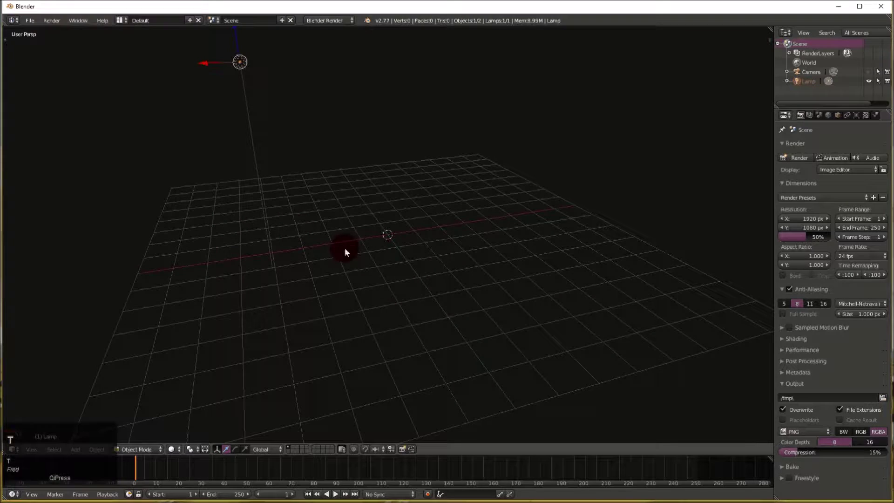
- Widen the Properties editor and import wheel.obj from Dropbox > 3D Models > Wheel as a Wavefront OBJ
drag(775, 159, 746, 161)
middle_drag(473, 218, 247, 149)
click(30, 20)
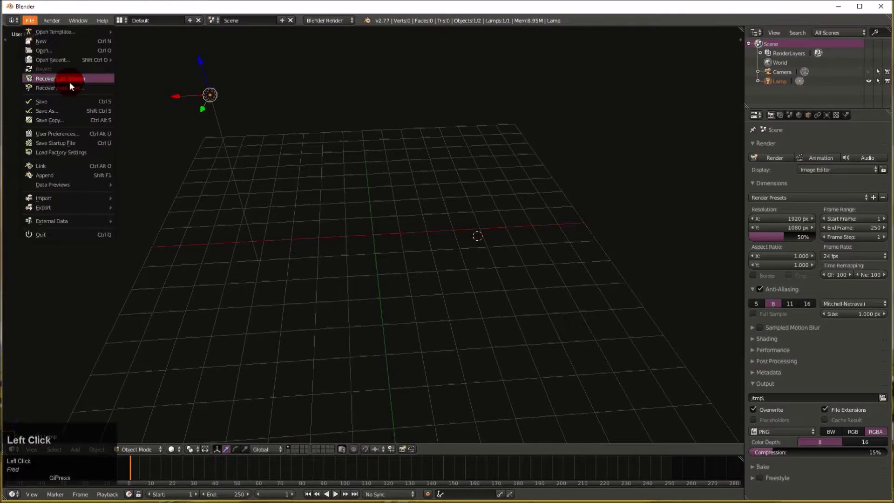
click(62, 198)
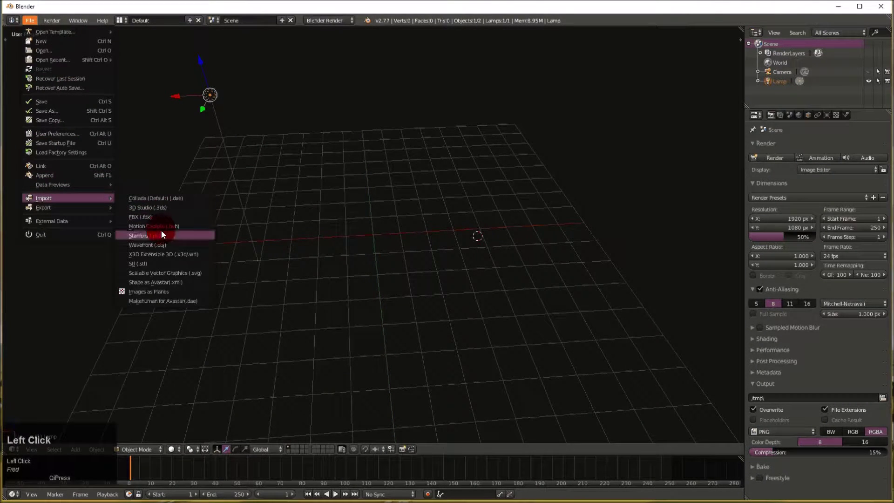
click(180, 246)
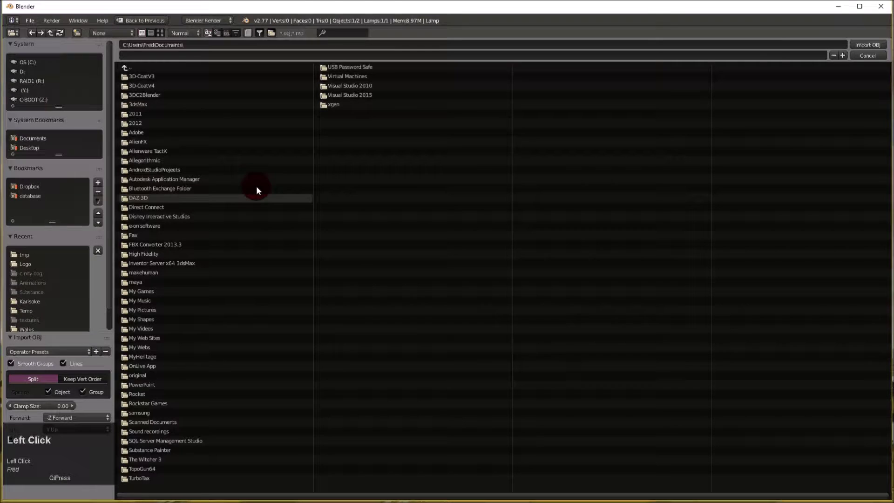
click(29, 189)
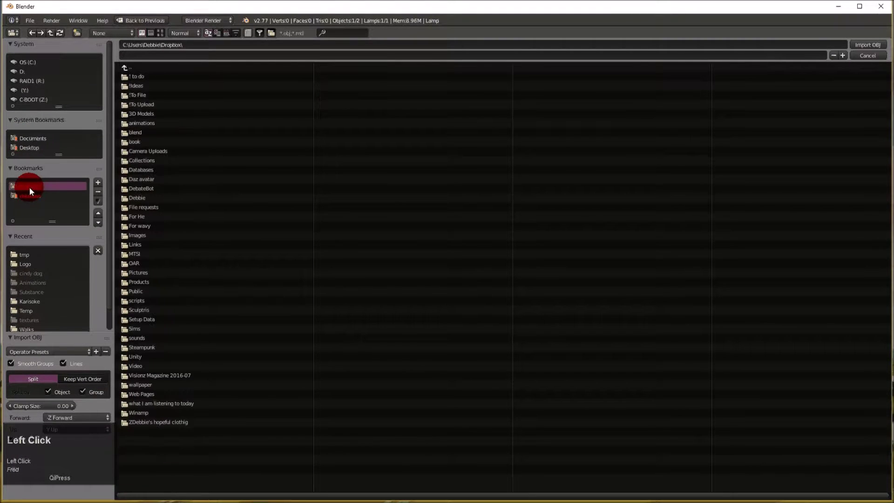
click(139, 114)
click(205, 291)
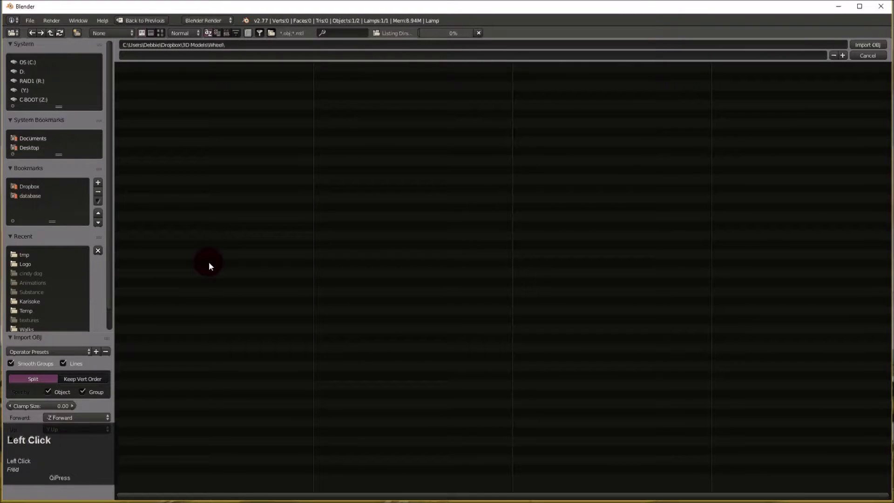
click(144, 96)
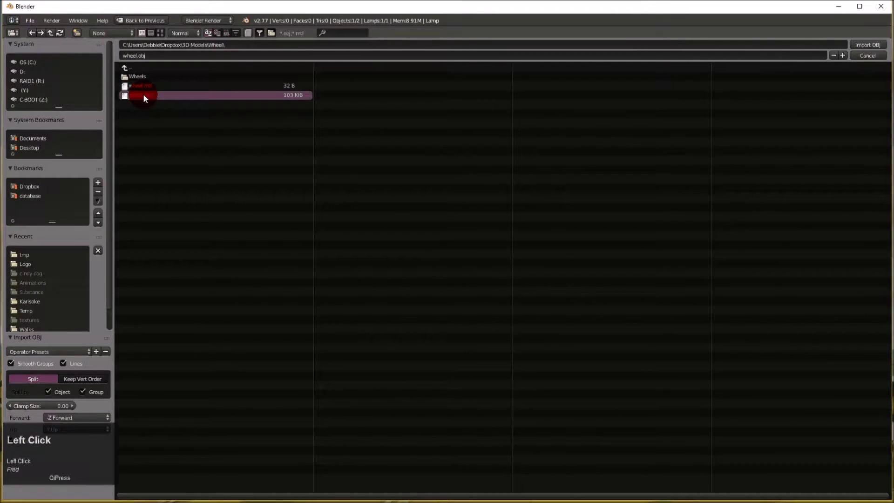
double_click(143, 96)
- Inspect the imported wheel's shape and faceted surfaces up close from the side and face-on
middle_click(382, 209)
click(382, 209)
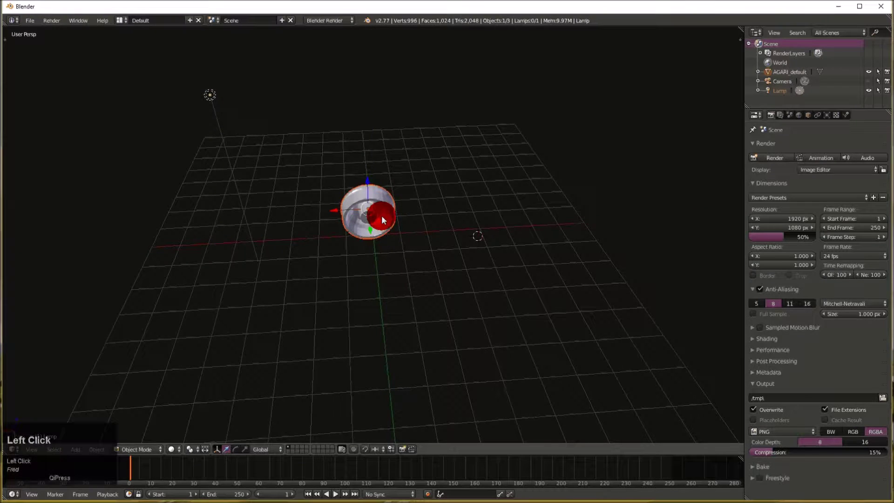
middle_drag(382, 215, 421, 193)
middle_drag(421, 198, 396, 182)
shift+click(396, 182)
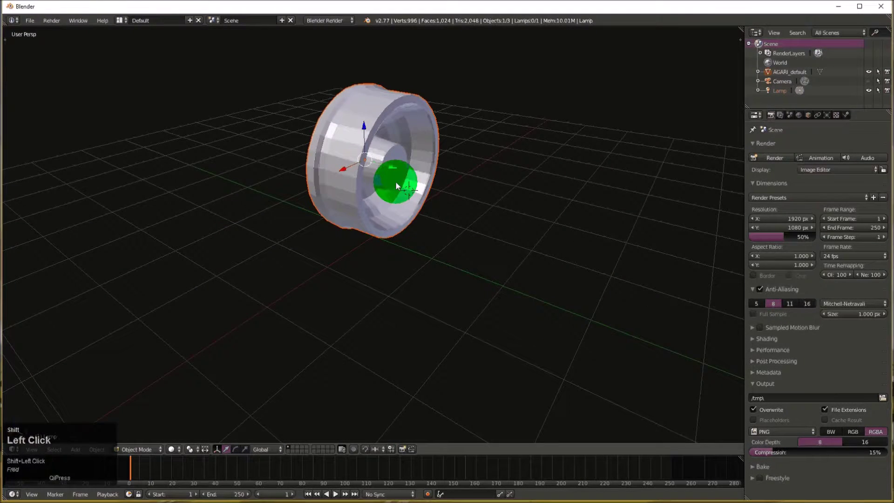
scroll(396, 183, up, 2)
mouse_move(409, 217)
middle_down()
mouse_move(270, 188)
mouse_move(380, 233)
mouse_move(387, 201)
mouse_move(389, 216)
middle_up()
drag(388, 217, 389, 188)
shift+middle_drag(390, 188, 354, 205)
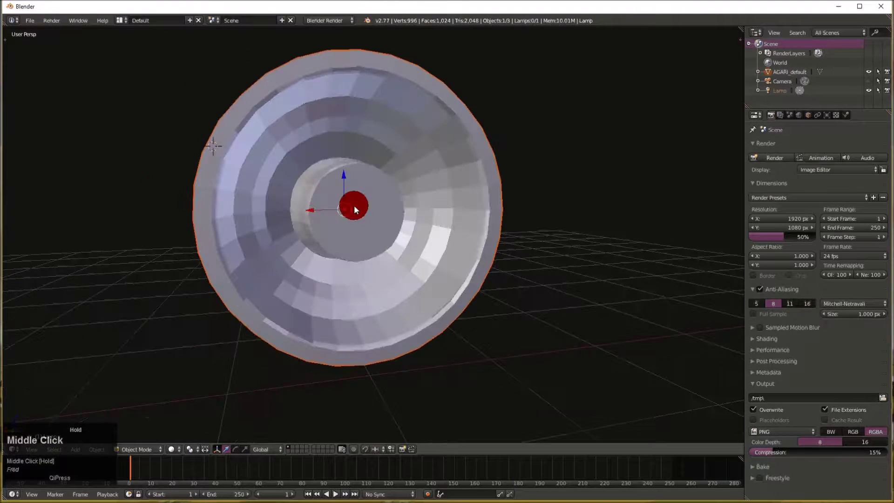
- Show the tool shelf of the 3D view, select the wheel and put it in Edit Mode
key(t)
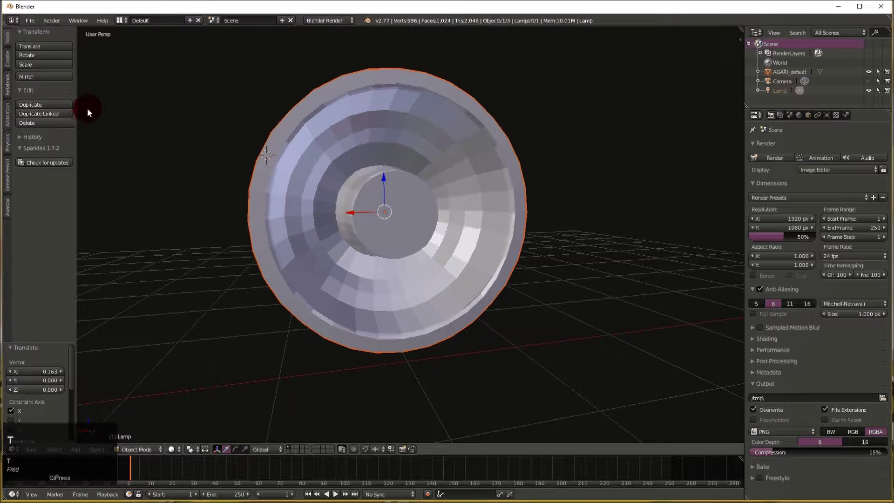
right_click(386, 189)
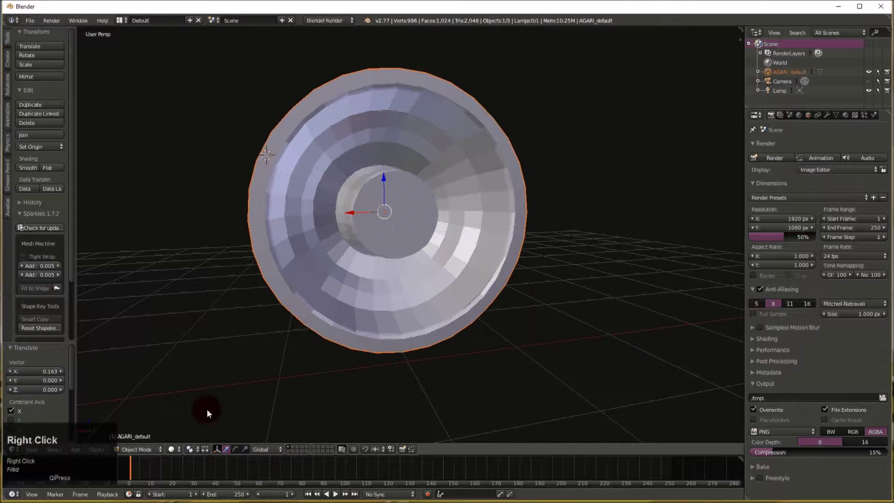
click(142, 449)
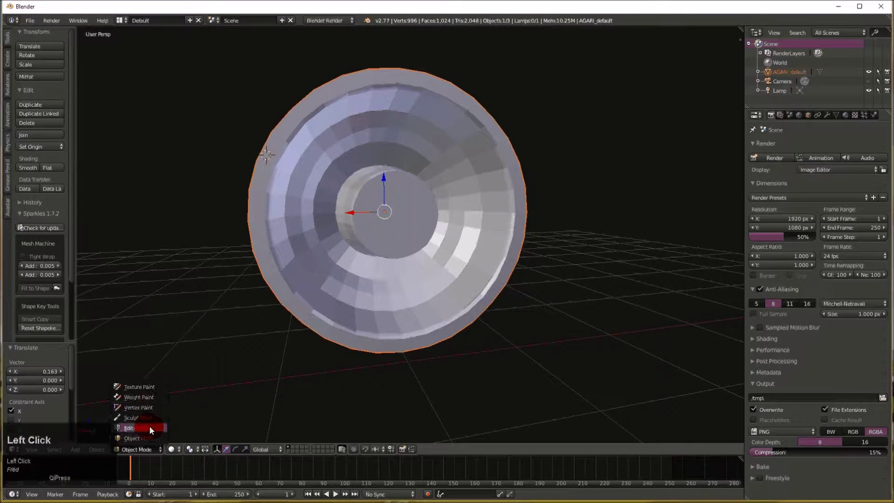
click(149, 428)
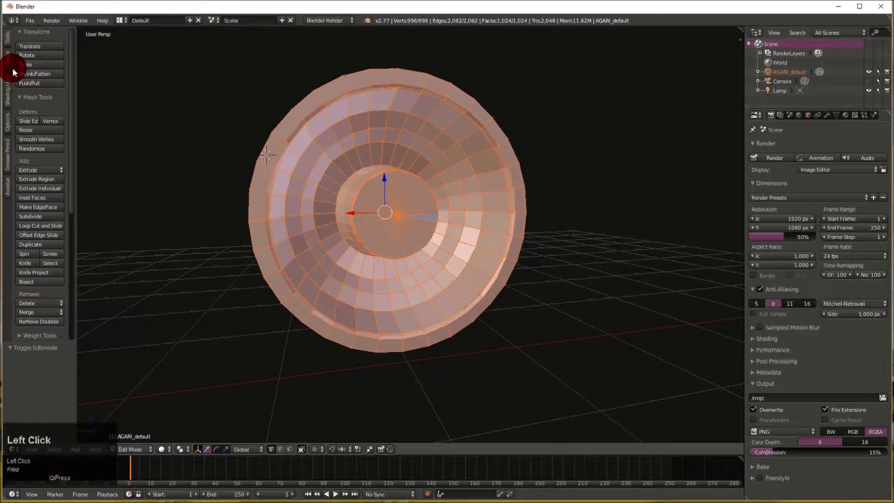
- Apply smooth face shading to the whole wheel mesh and check it in Object Mode
click(8, 89)
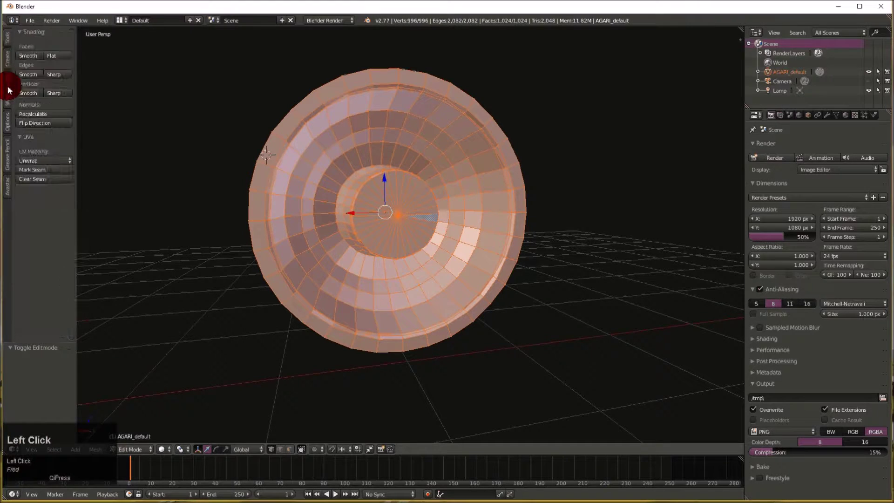
click(29, 54)
drag(195, 158, 289, 166)
key(Tab)
mouse_move(369, 191)
middle_down()
mouse_move(391, 200)
mouse_move(435, 196)
mouse_move(357, 201)
middle_up()
- In Edit Mode, select the hub's end cap by growing the selection from its centre vertex, and shade those faces flat
key(Tab)
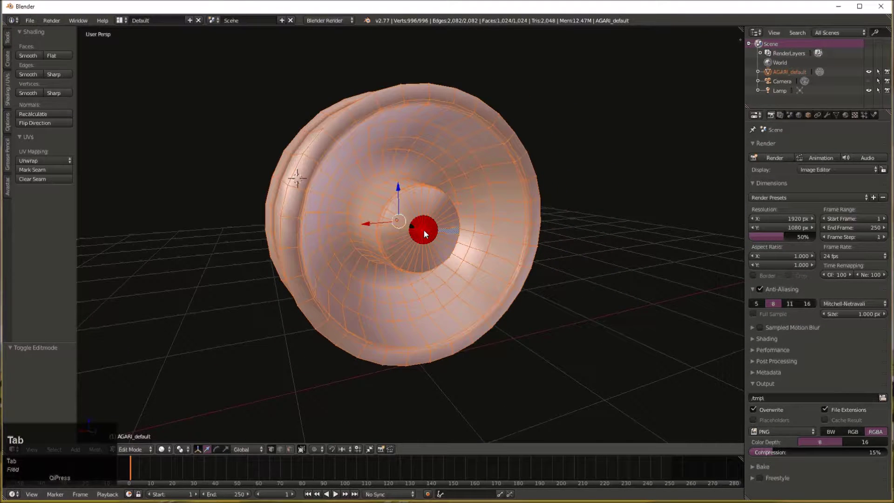
scroll(424, 230, up, 5)
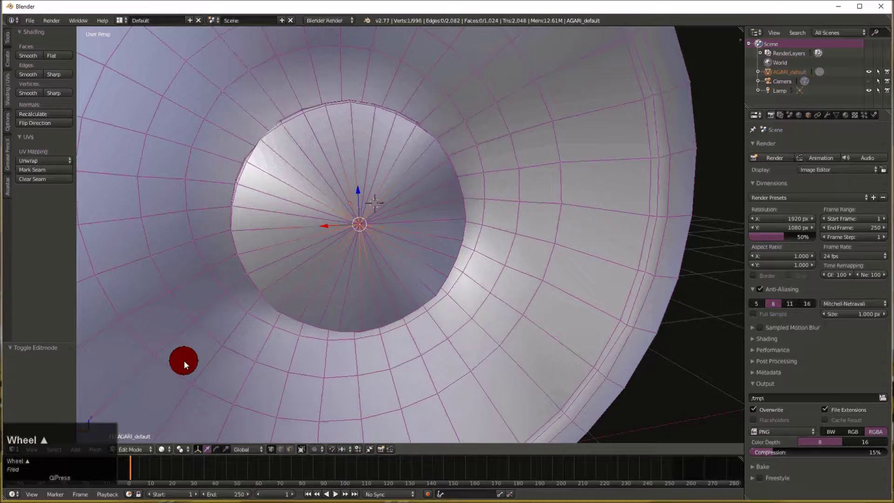
click(288, 449)
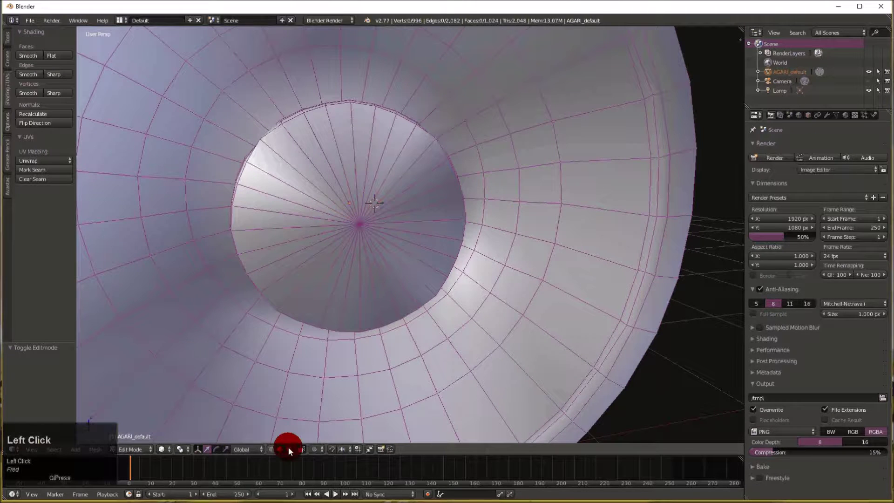
right_click(367, 267)
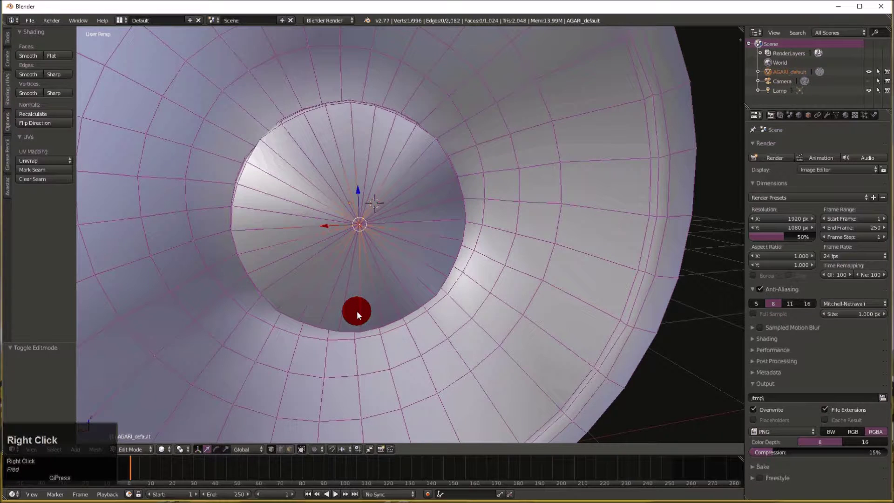
key(ctrl+KP_Add)
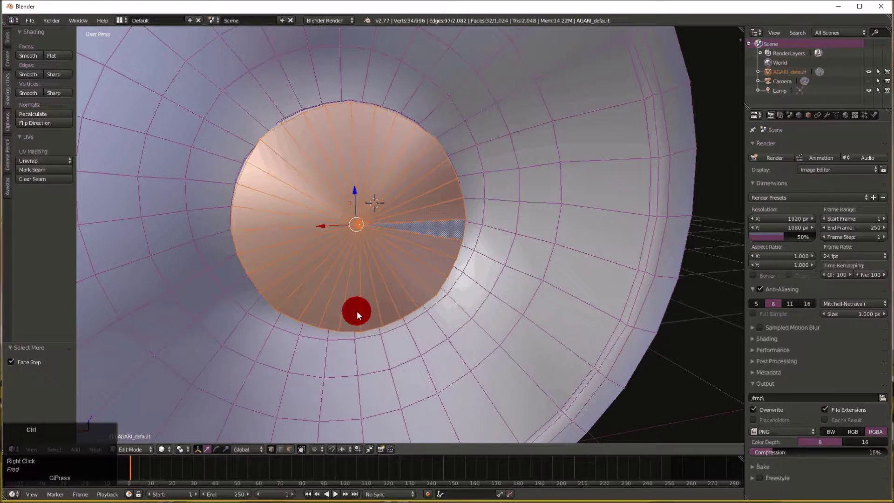
middle_drag(357, 311, 46, 57)
click(46, 55)
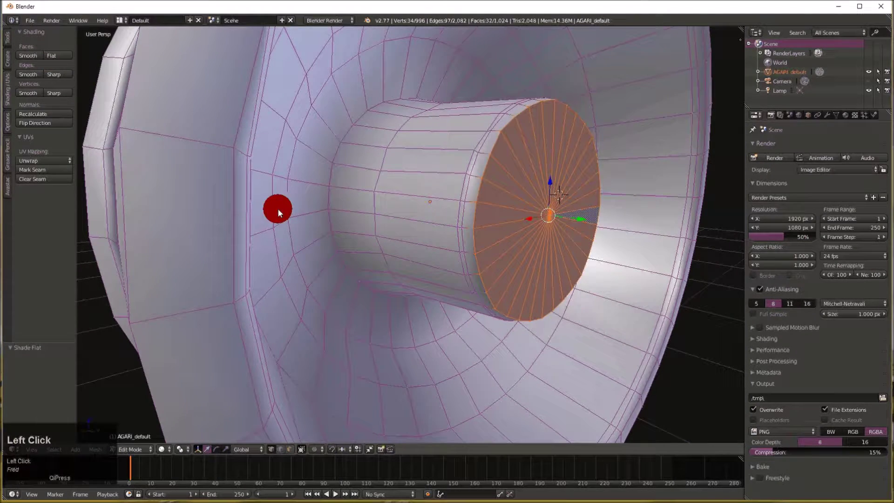
- Select the end cap of the hub on the wheel's opposite side, shade it flat and check the wheel in Object Mode
drag(277, 208, 420, 210)
right_click(474, 188)
key(ctrl+KP_Add)
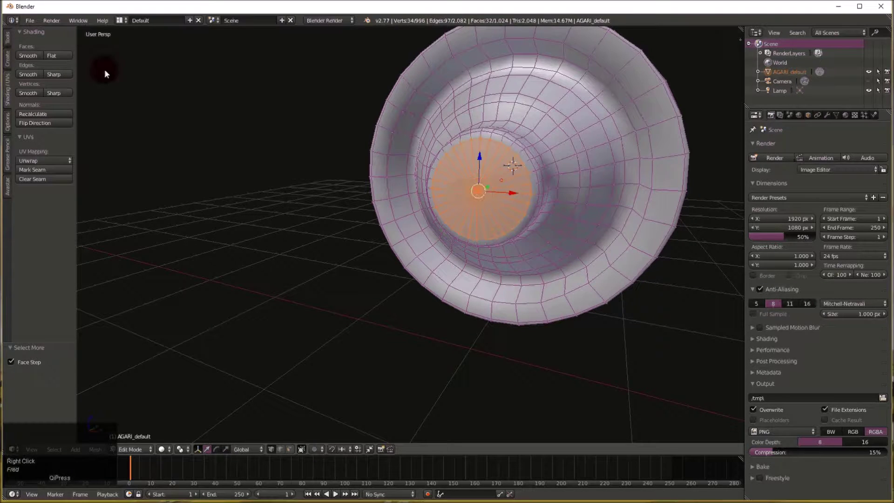
click(60, 54)
key(Tab)
mouse_move(440, 229)
middle_down()
mouse_move(447, 231)
mouse_move(420, 228)
mouse_move(468, 195)
mouse_move(462, 203)
mouse_move(322, 211)
middle_up()
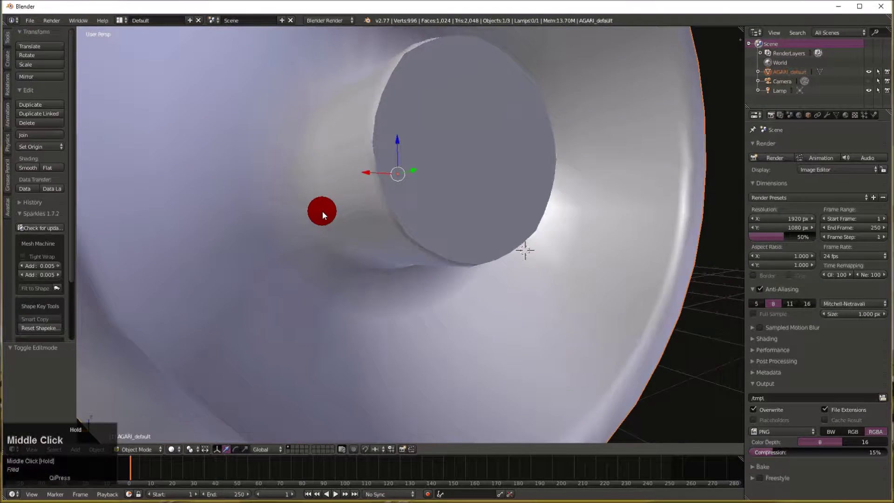
scroll(304, 215, down, 6)
drag(303, 214, 337, 225)
- Return the wheel to Edit Mode, turn it to a front view and switch to face selection
key(Tab)
right_click(477, 118)
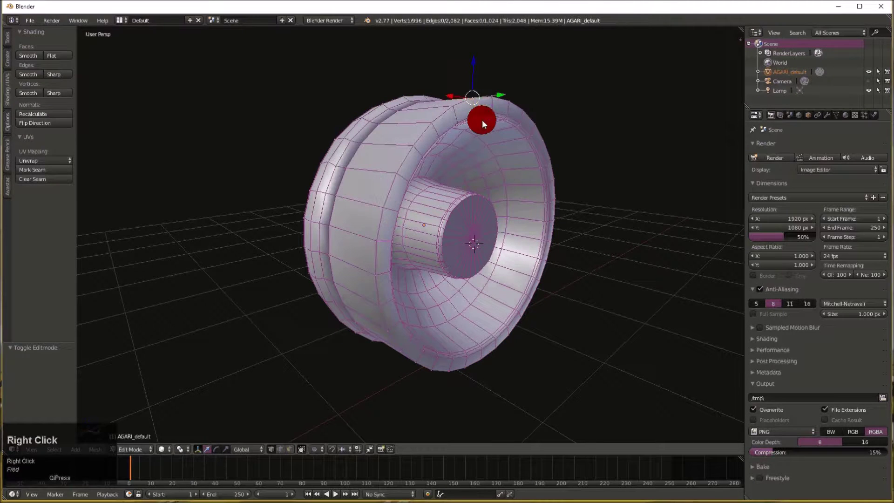
click(501, 206)
middle_drag(502, 206, 468, 199)
click(289, 449)
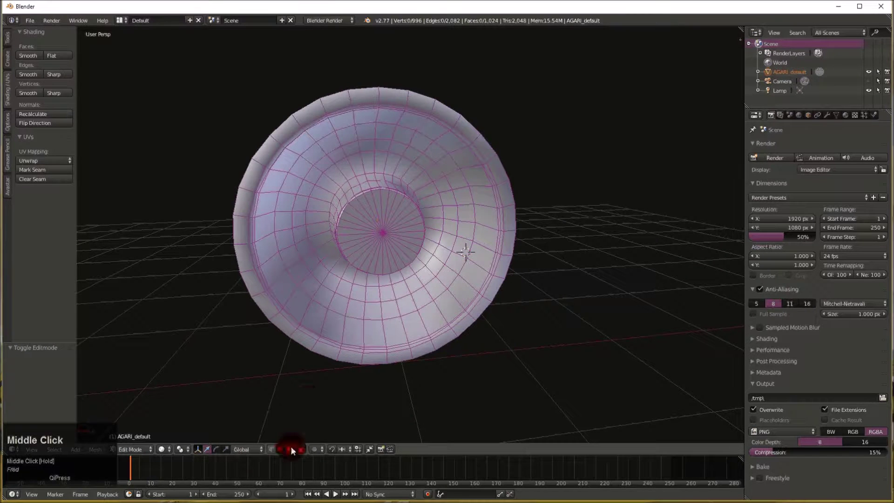
- Select the complete ring of faces around the wheel's outer rim, shade it flat and check the result in Object Mode
right_click(362, 101)
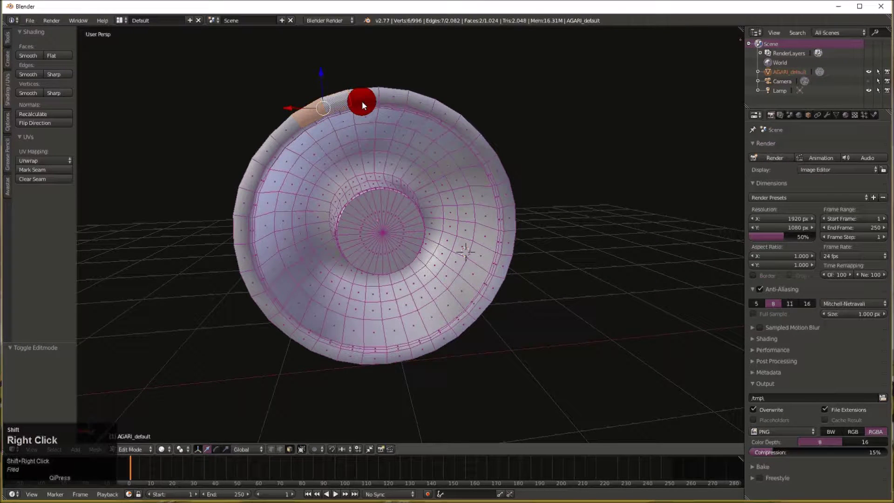
shift+right_click(444, 115)
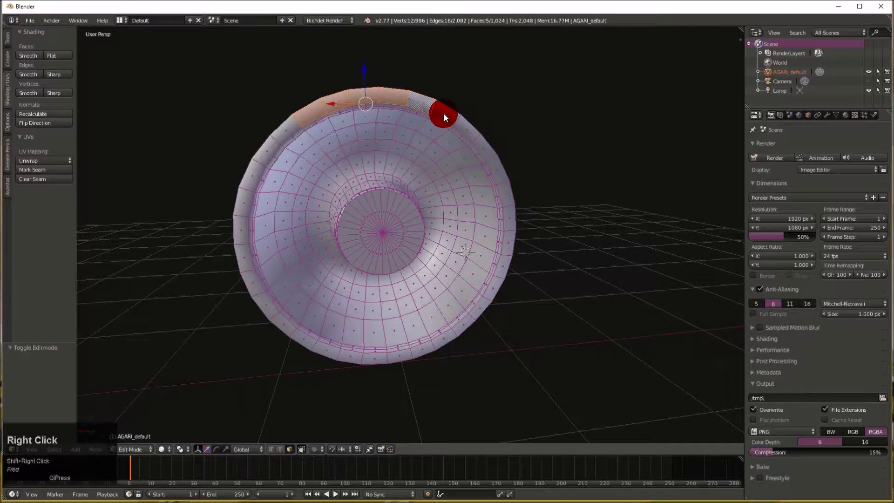
shift+right_click(499, 168)
shift+right_click(509, 245)
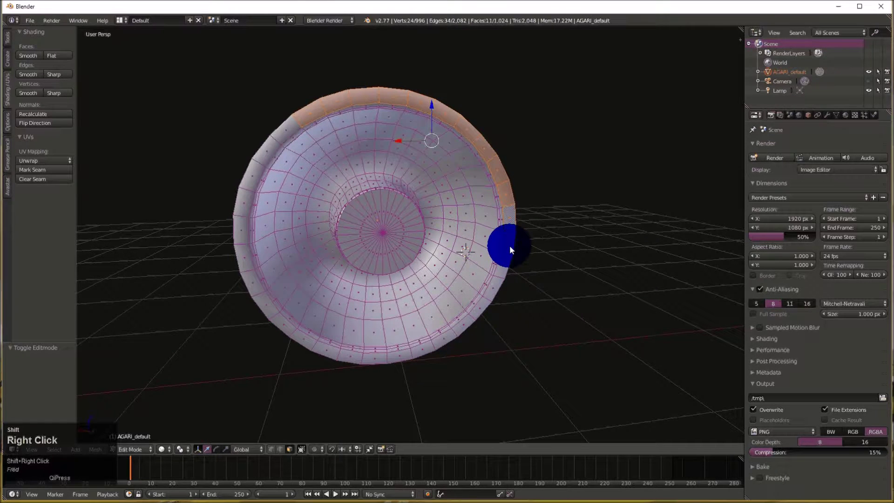
shift+right_click(473, 306)
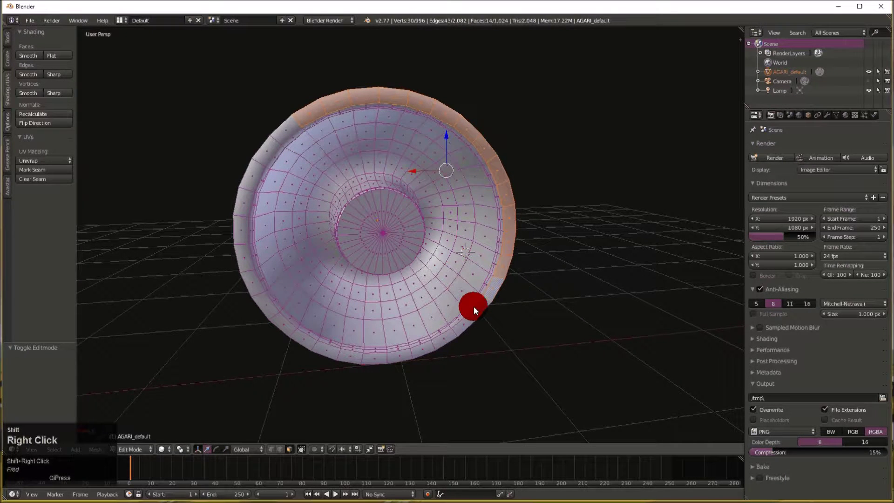
shift+right_click(445, 338)
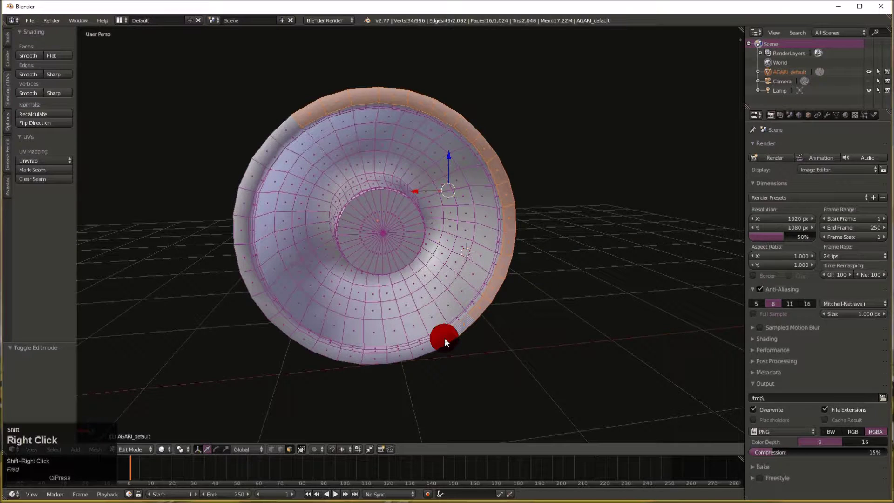
shift+right_click(400, 356)
shift+right_click(332, 351)
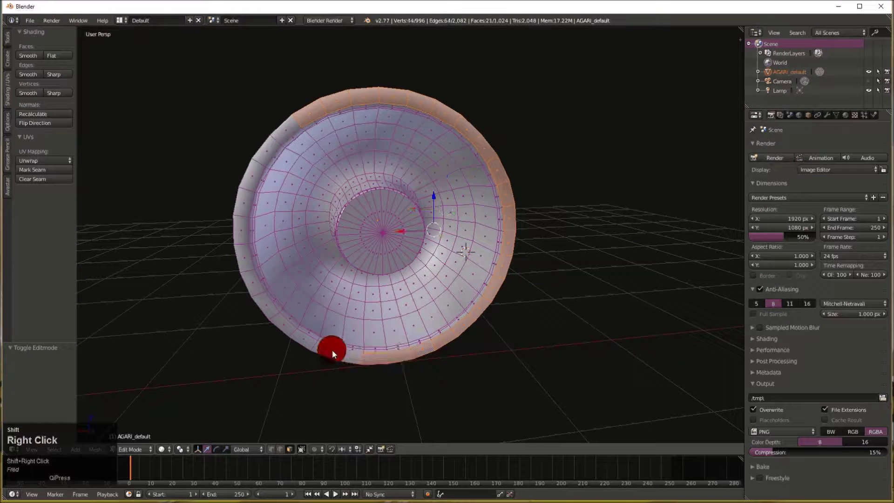
shift+right_click(268, 313)
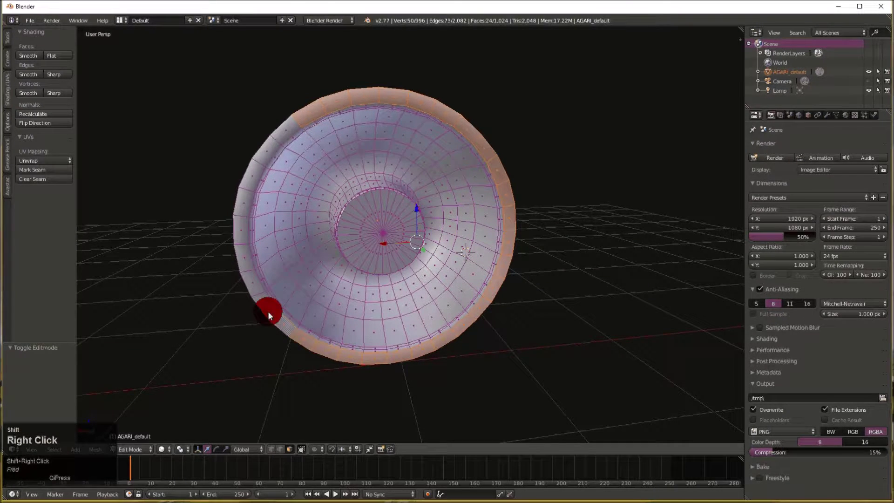
shift+right_click(246, 265)
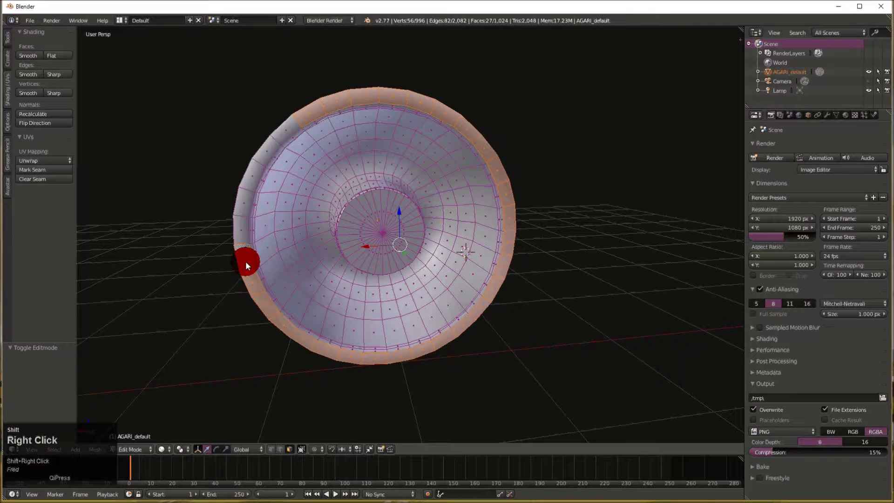
shift+right_click(246, 200)
shift+right_click(252, 177)
shift+right_click(262, 150)
shift+right_click(279, 138)
right_click(158, 204)
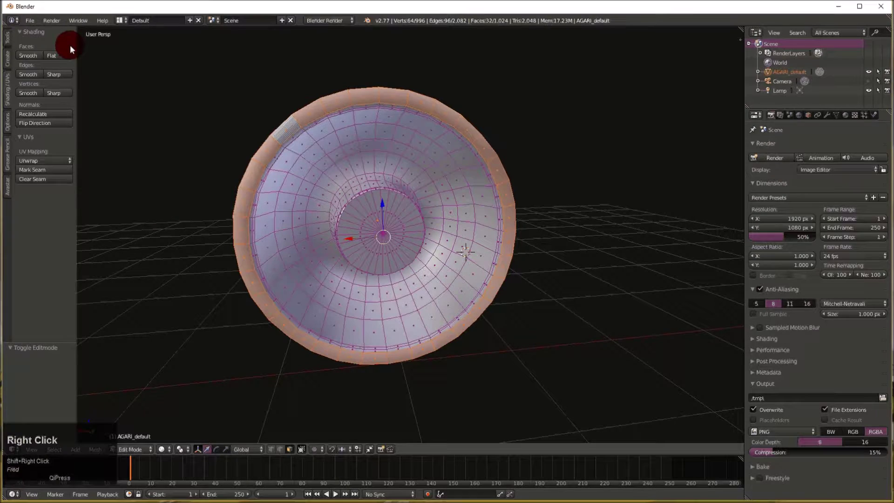
click(64, 55)
mouse_move(195, 161)
middle_down()
mouse_move(225, 164)
mouse_move(352, 259)
middle_up()
key(Tab)
mouse_move(351, 259)
mouse_down()
mouse_move(253, 259)
mouse_move(367, 256)
mouse_move(345, 264)
mouse_move(385, 261)
mouse_move(339, 277)
mouse_move(404, 276)
mouse_up()
- Back in Edit Mode, select the complete ring of rim faces on the wheel's flanged side, shade it flat and inspect it in Object Mode
key(Tab)
middle_drag(403, 276, 404, 167)
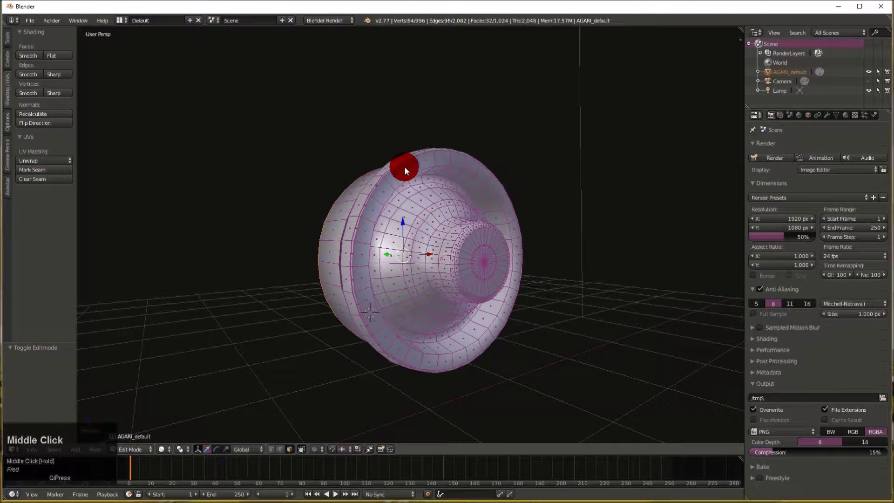
right_click(404, 166)
shift+right_click(390, 188)
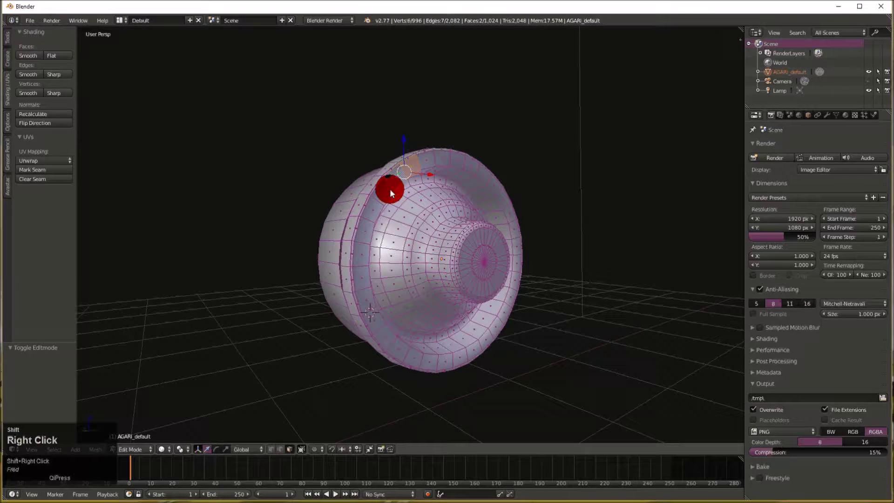
shift+right_click(364, 249)
shift+right_click(364, 299)
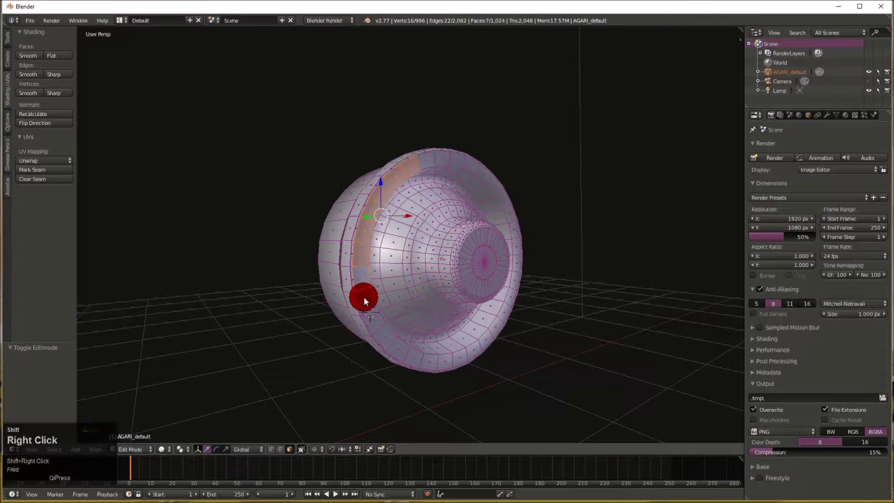
shift+right_click(364, 297)
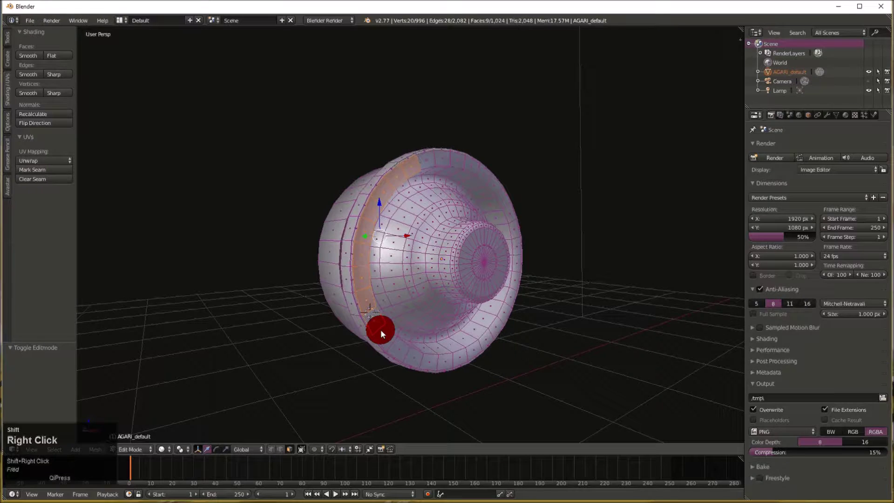
shift+right_click(381, 329)
shift+right_click(400, 347)
shift+right_click(422, 355)
shift+right_click(442, 359)
shift+right_click(453, 359)
shift+right_click(463, 358)
shift+right_click(476, 355)
shift+right_click(487, 341)
middle_drag(487, 320, 406, 305)
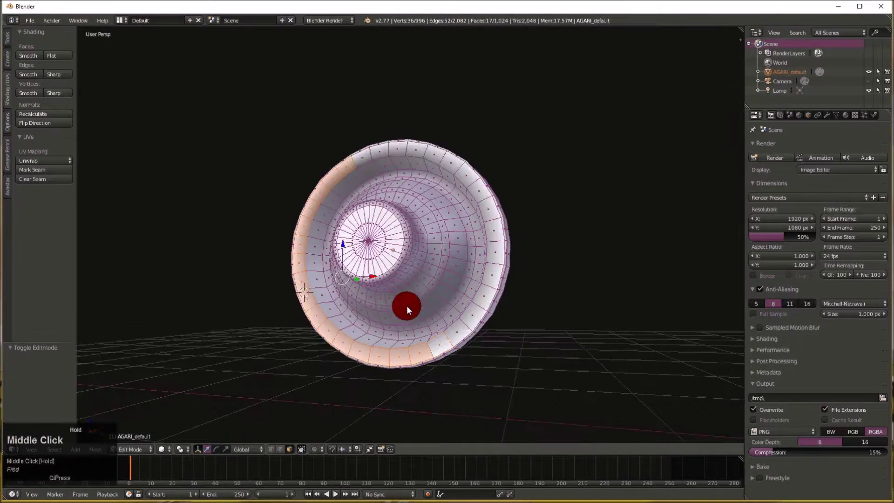
shift+right_click(458, 326)
shift+right_click(472, 314)
shift+right_click(484, 292)
shift+right_click(493, 273)
shift+right_click(496, 247)
shift+right_click(498, 228)
shift+right_click(488, 205)
shift+right_click(472, 187)
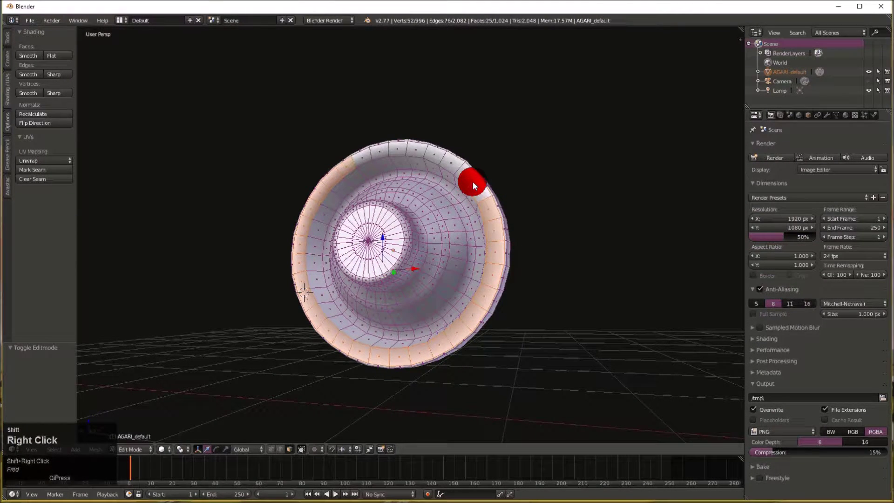
shift+right_click(462, 173)
shift+right_click(451, 165)
shift+right_click(434, 154)
shift+right_click(417, 153)
shift+right_click(396, 152)
shift+right_click(373, 154)
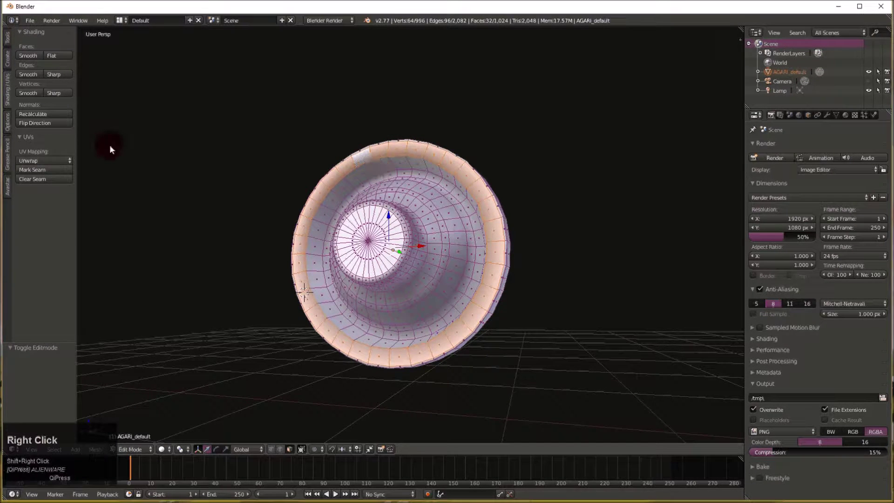
click(51, 56)
middle_drag(425, 228, 513, 253)
key(Tab)
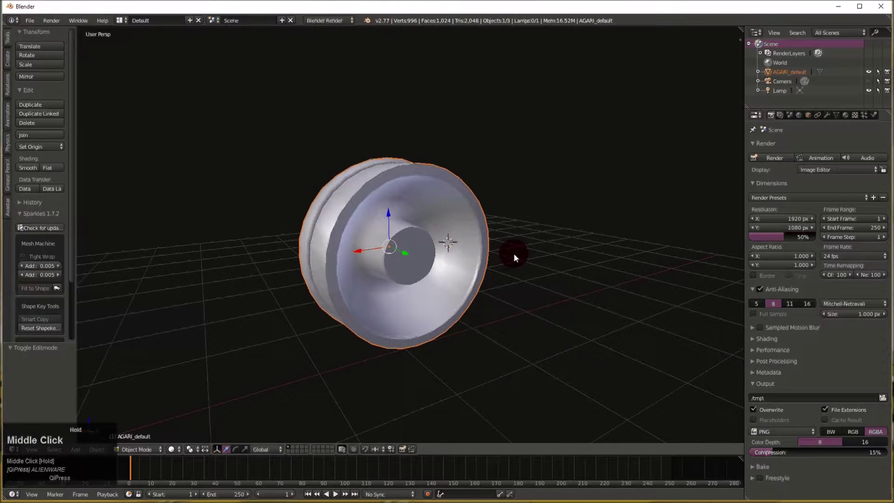
drag(466, 248, 427, 250)
middle_drag(427, 251, 390, 286)
- Switch to orthographic projection and examine the wheel from the front, back and tilted angles, finishing on the front view
key(KP_1)
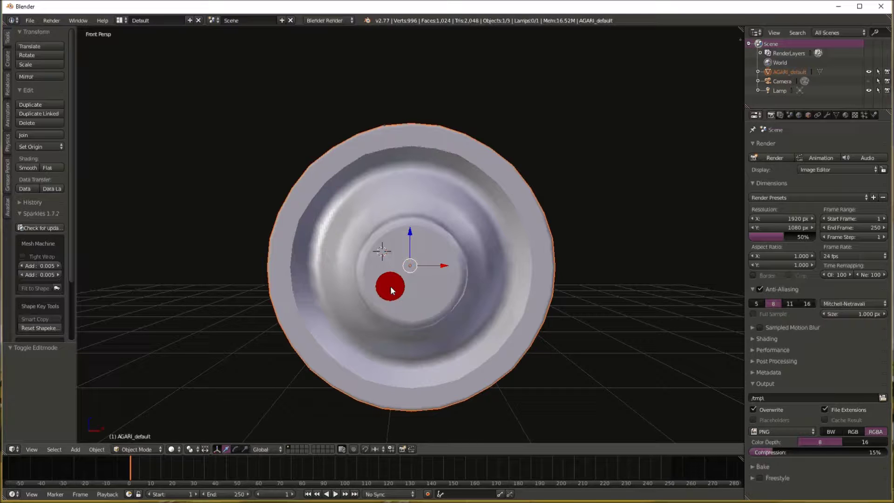
key(KP_5)
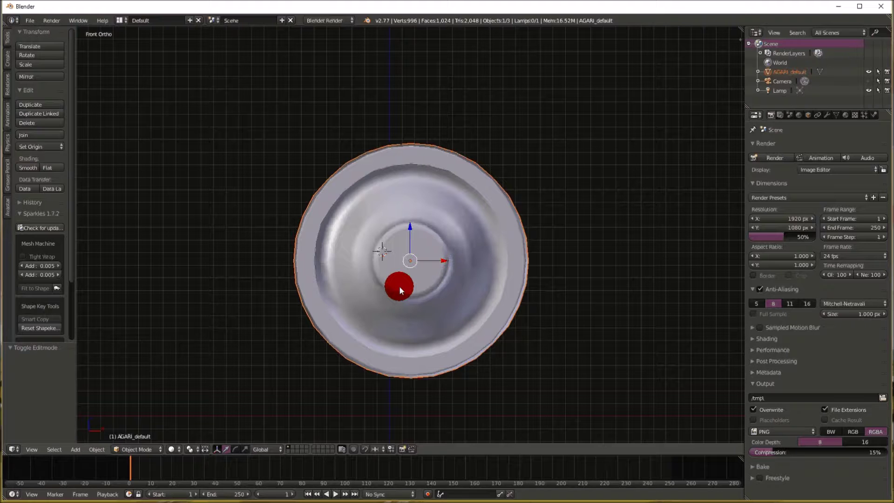
key(ctrl)
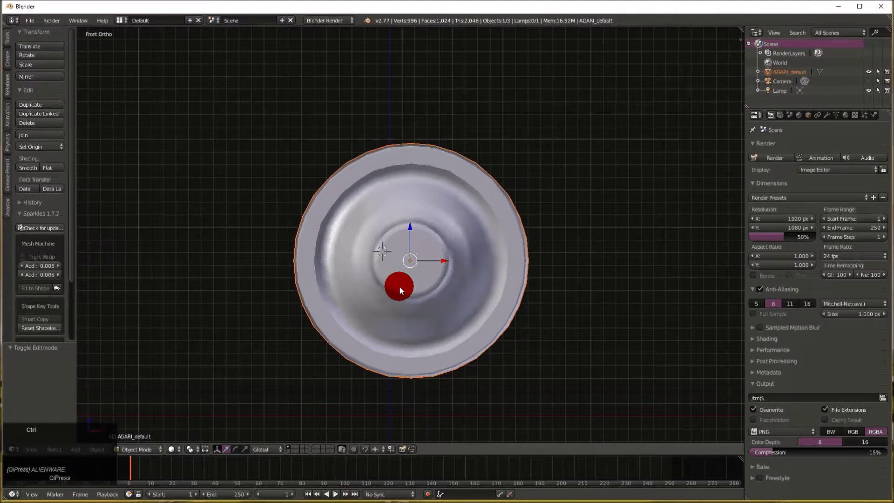
key(ctrl+KP_1)
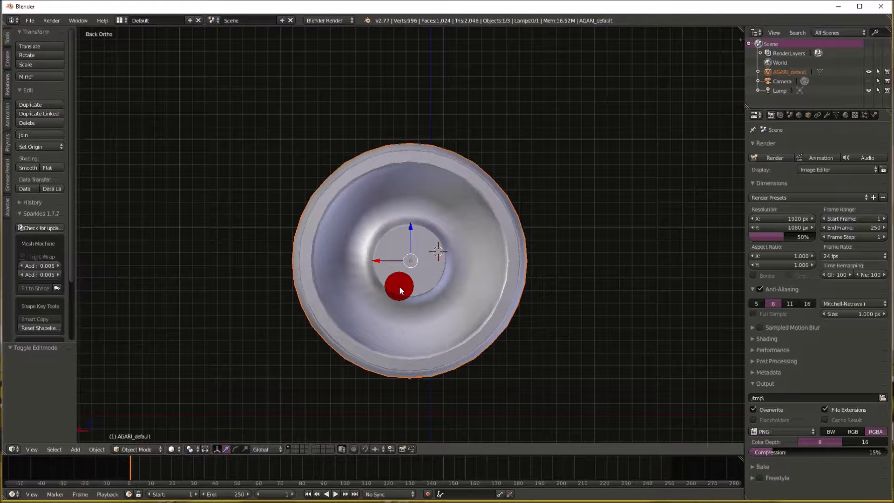
key(KP_1)
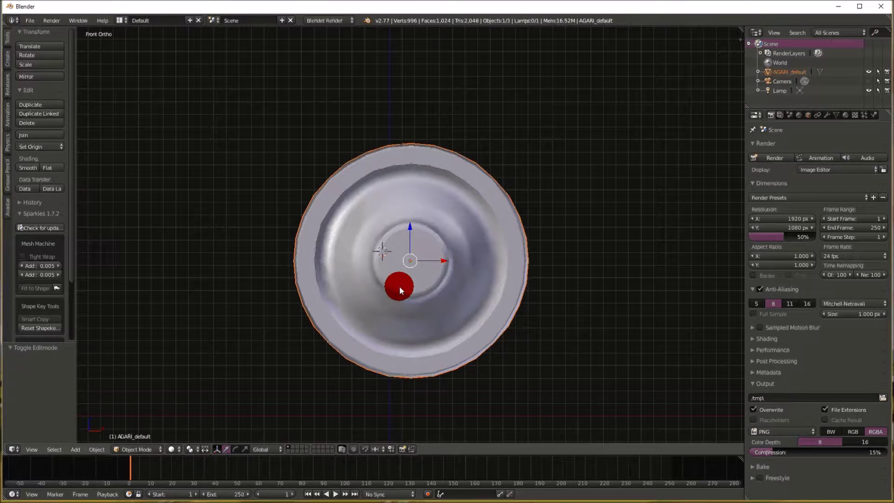
key(KP_8)
key(KP_8)
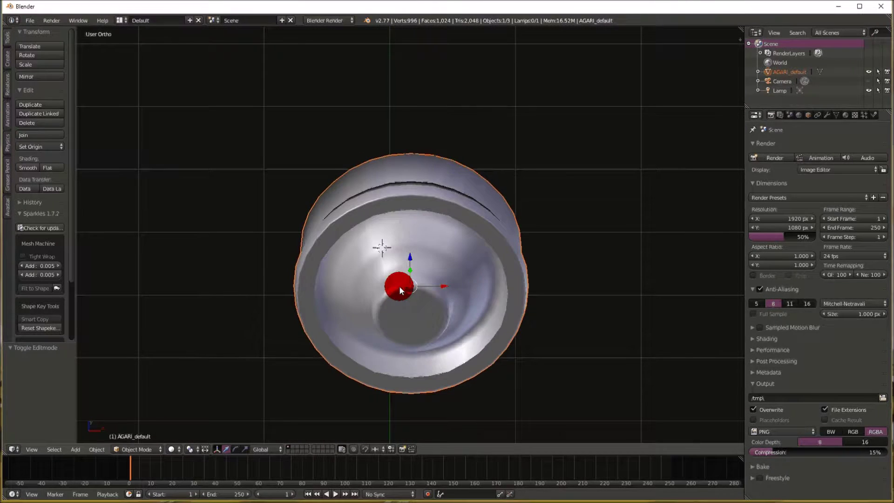
key(KP_2)
key(KP_2)
key(KP_2)
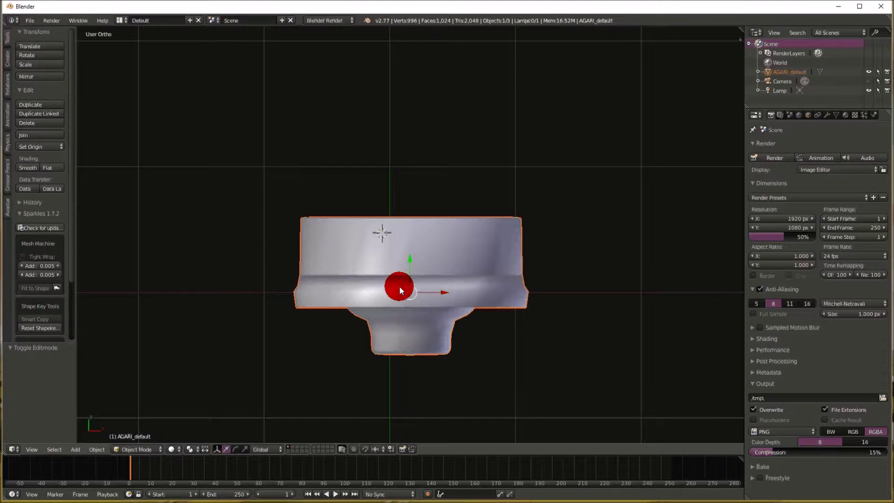
key(KP_1)
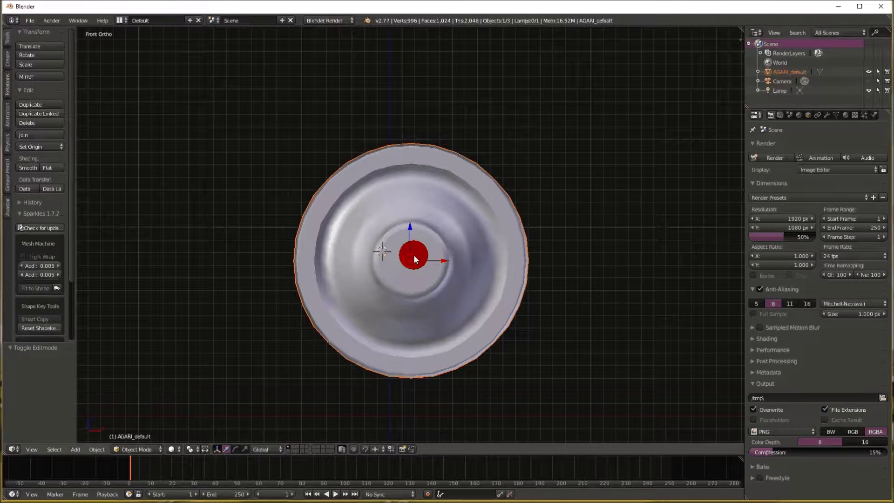
- Return to Edit Mode, clear the rim selection and select the centre vertex of the front hub cap in vertex selection
key(Tab)
middle_drag(413, 254, 448, 264)
right_click(449, 263)
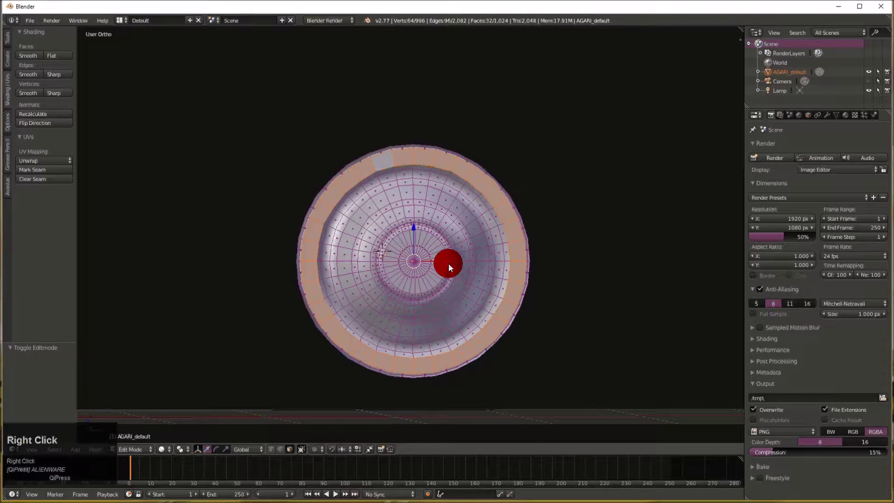
scroll(414, 277, up, 3)
drag(415, 276, 476, 272)
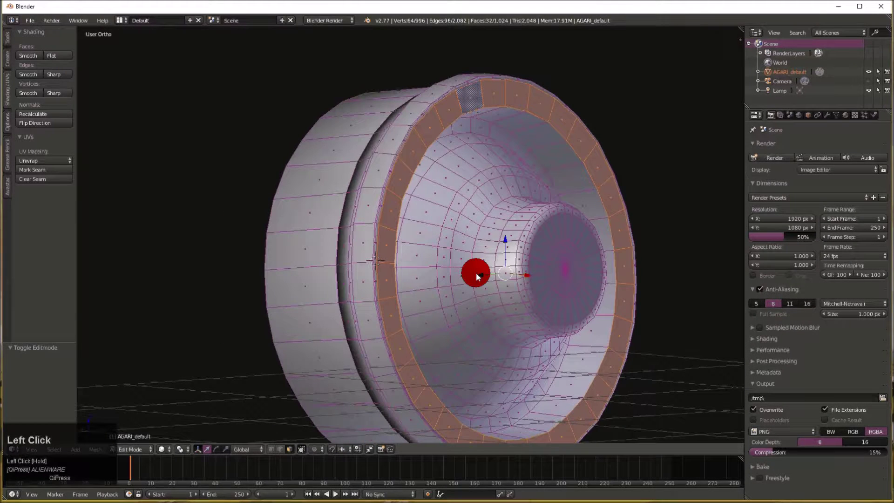
key(a)
right_click(571, 267)
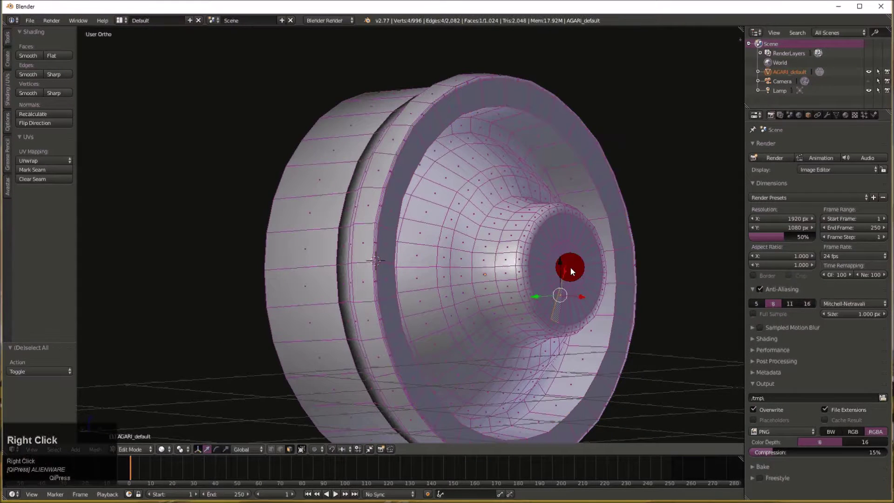
middle_drag(570, 267, 393, 426)
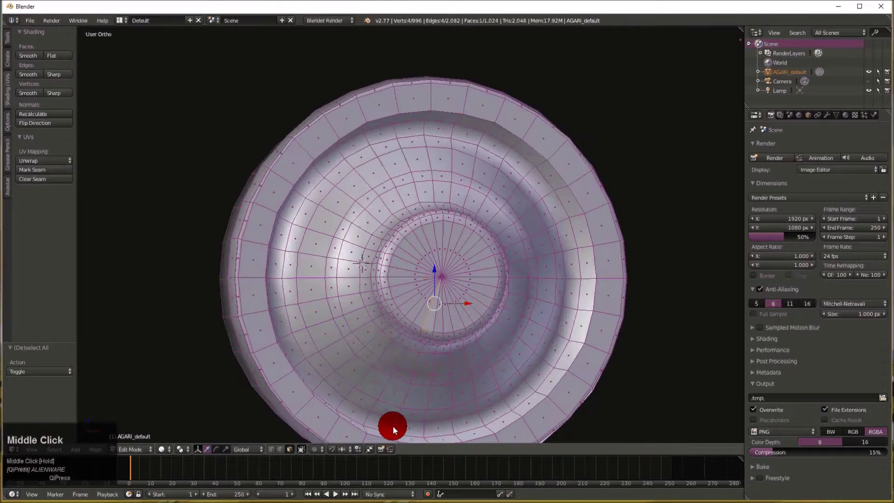
right_click(447, 273)
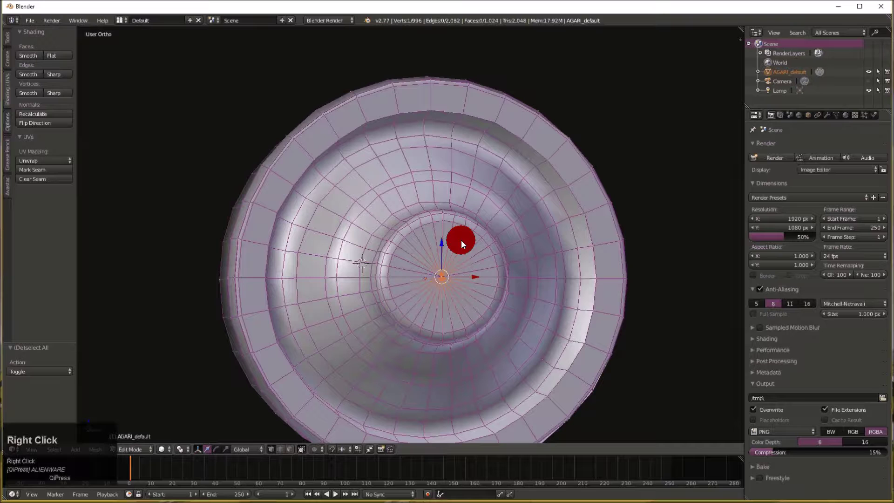
- Grow the selection outward from the hub's centre vertex until it covers the wheel's whole front side, including the flat rim face
key(ctrl+KP_Add)
key(ctrl+KP_Add)
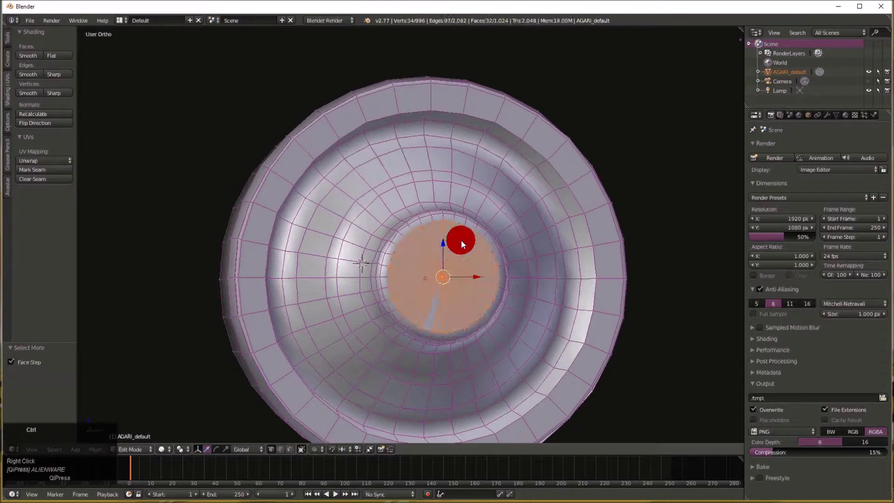
key(ctrl+KP_Add)
key(ctrl+KP_Add)
key(ctrl+KP_Add)
key(ctrl+KP_Add)
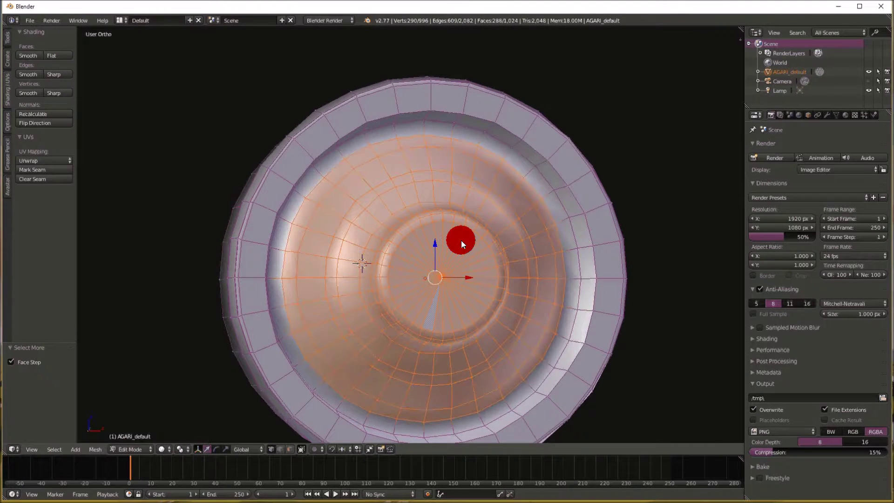
key(ctrl+KP_Add)
key(ctrl+KP_Add)
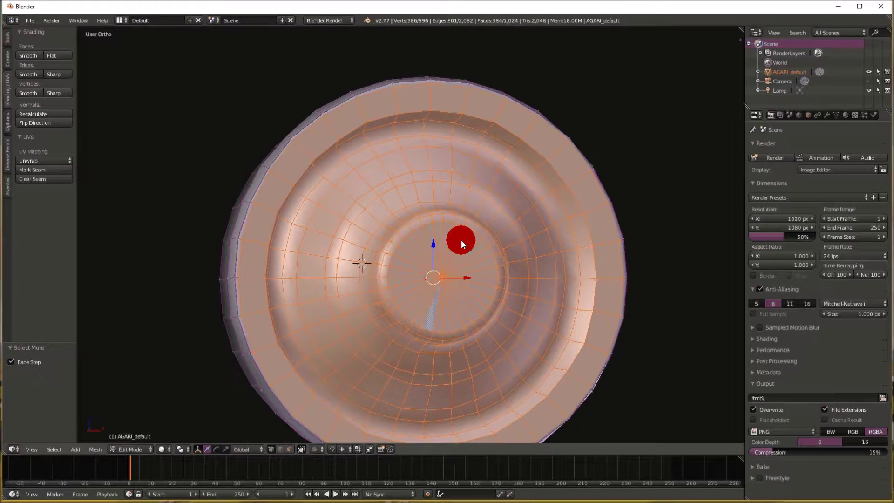
- Set the front orthographic view and UV-map the selected faces with Project From View
key(KP_1)
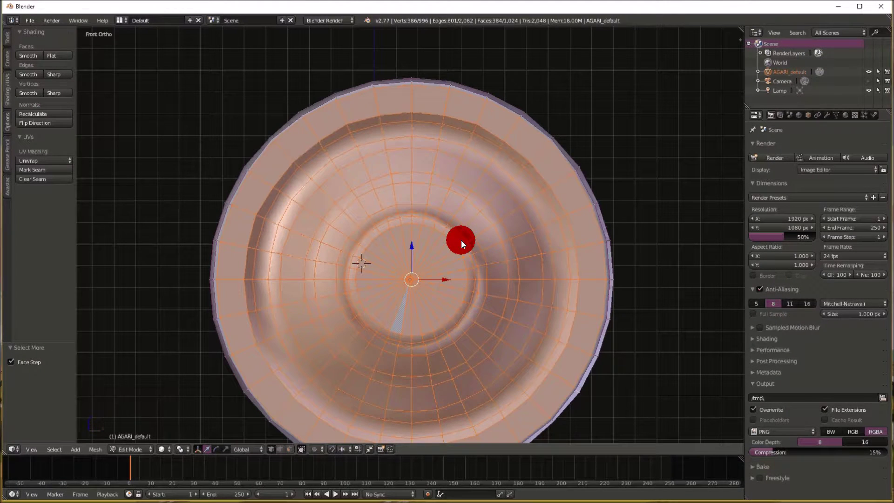
key(u)
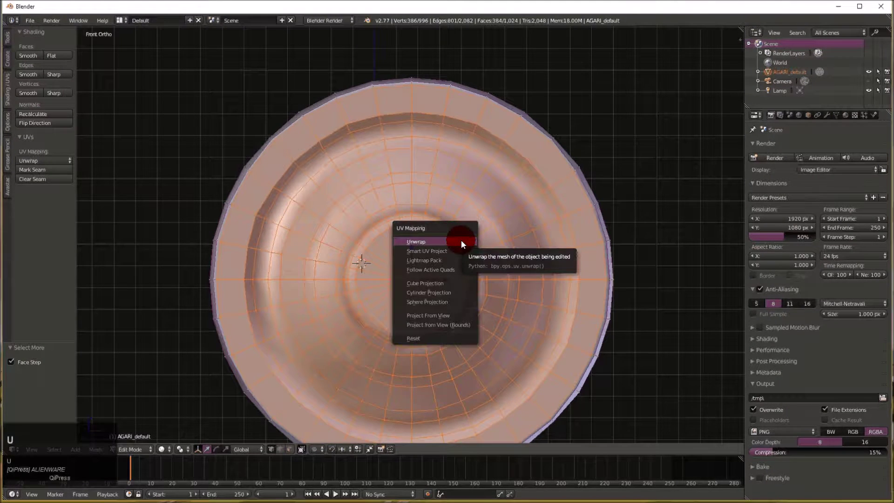
click(468, 315)
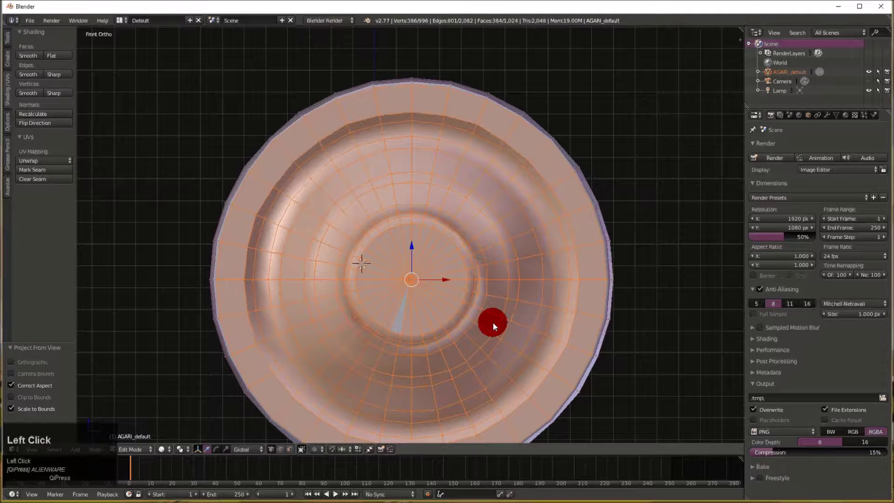
- Widen the Properties area, turn it into a UV/Image Editor and select all the projected UVs
click(745, 172)
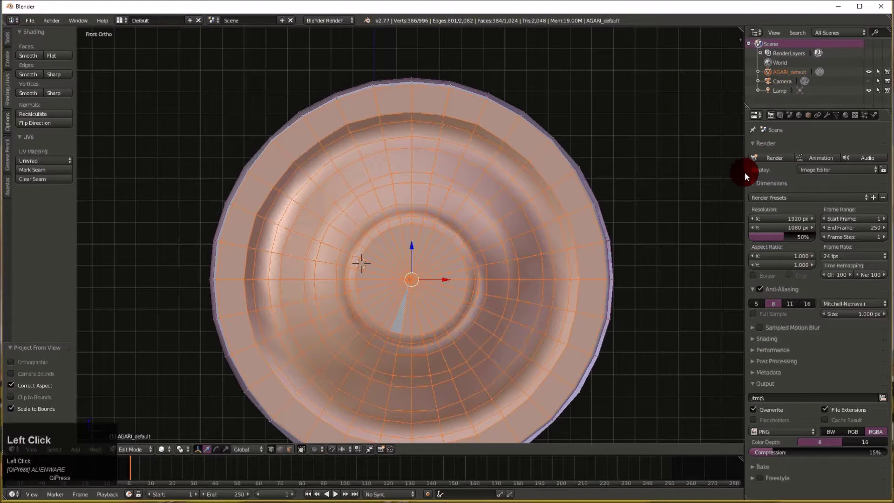
drag(744, 172, 655, 108)
click(638, 115)
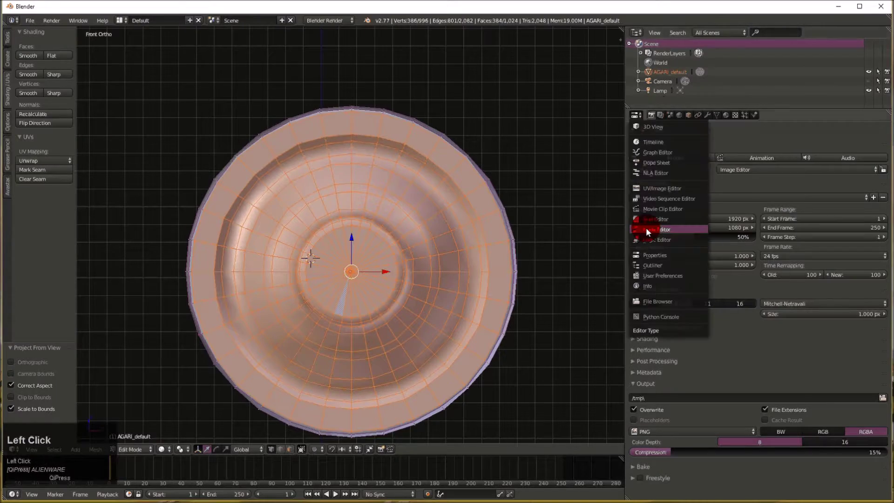
click(647, 230)
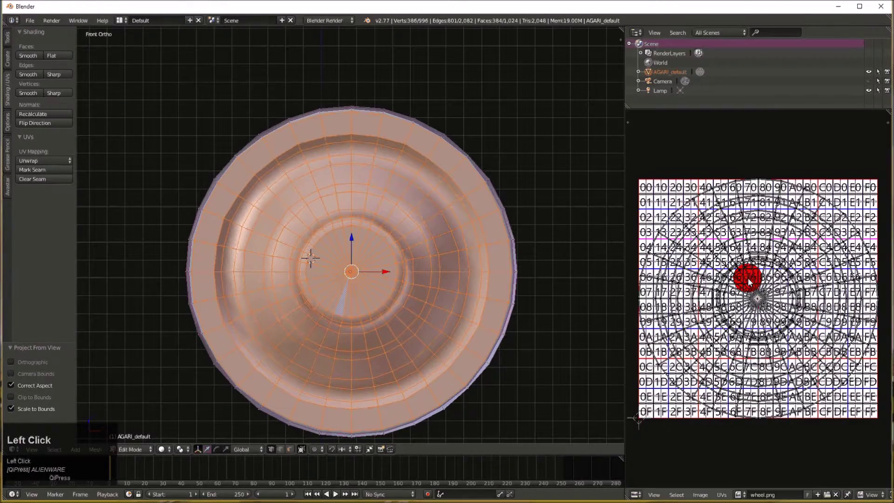
scroll(749, 282, down, 1)
scroll(750, 280, up, 1)
scroll(751, 280, down, 2)
key(a)
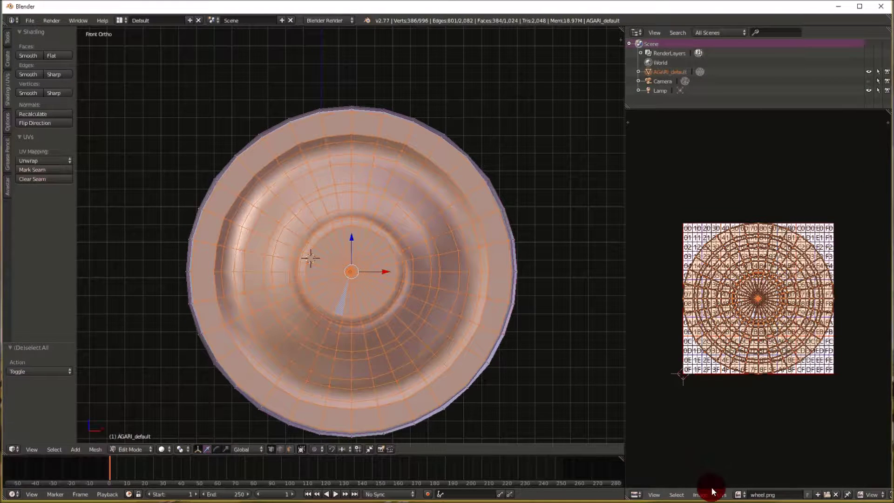
- Open New.jpg from the Wheels folder as the image behind the projected UVs
click(737, 494)
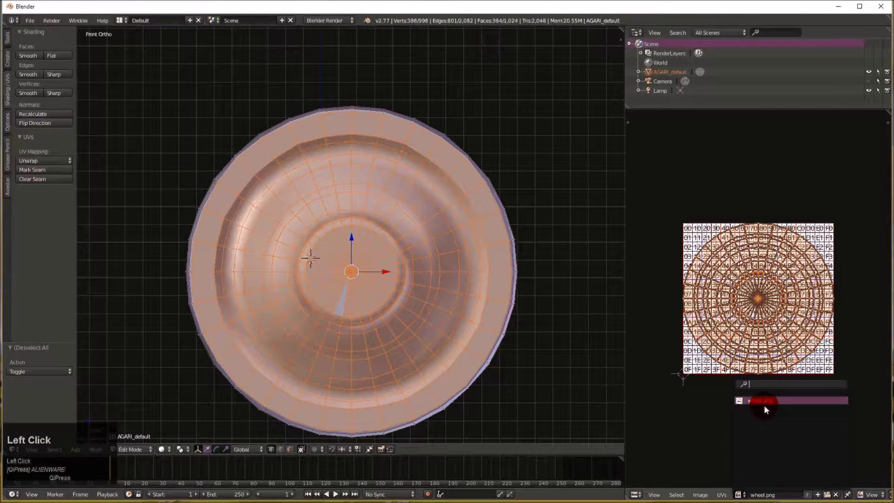
click(700, 495)
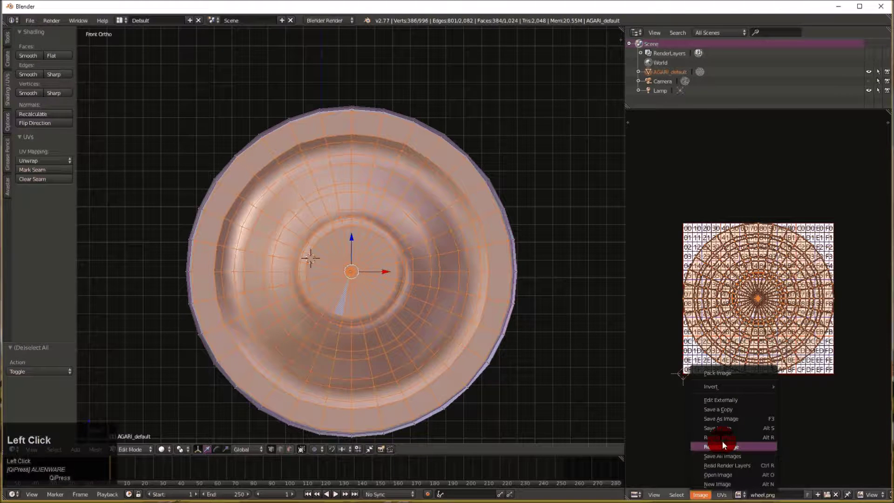
click(721, 475)
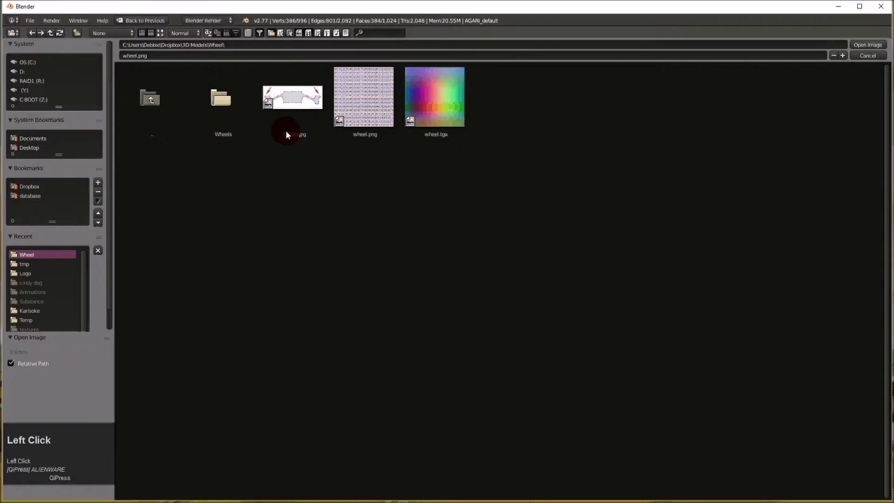
click(270, 127)
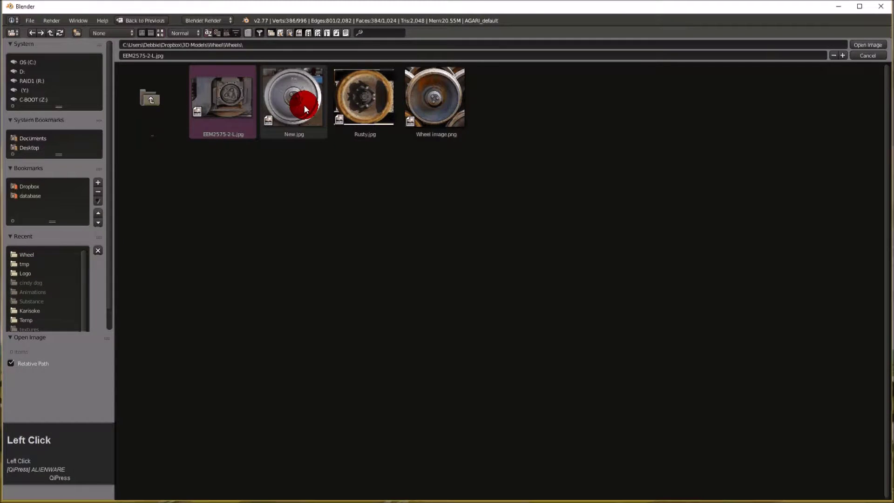
double_click(305, 107)
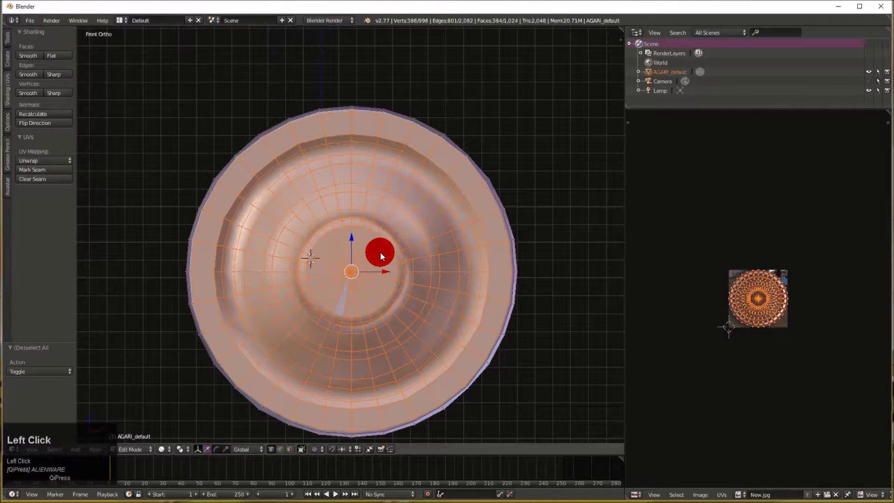
- Scale the projected UVs to about 0.966 and move them over the wheel in the photo by about X 0.014, Y 0.008
scroll(748, 289, up, 6)
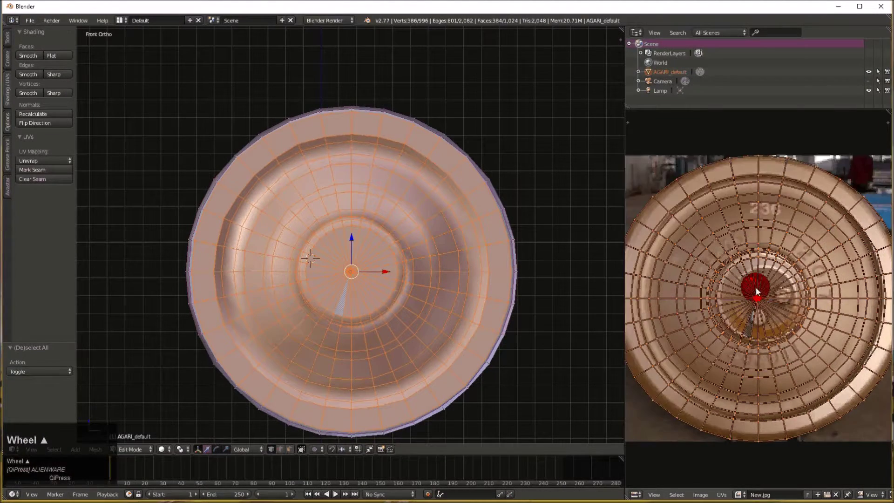
scroll(757, 291, down, 1)
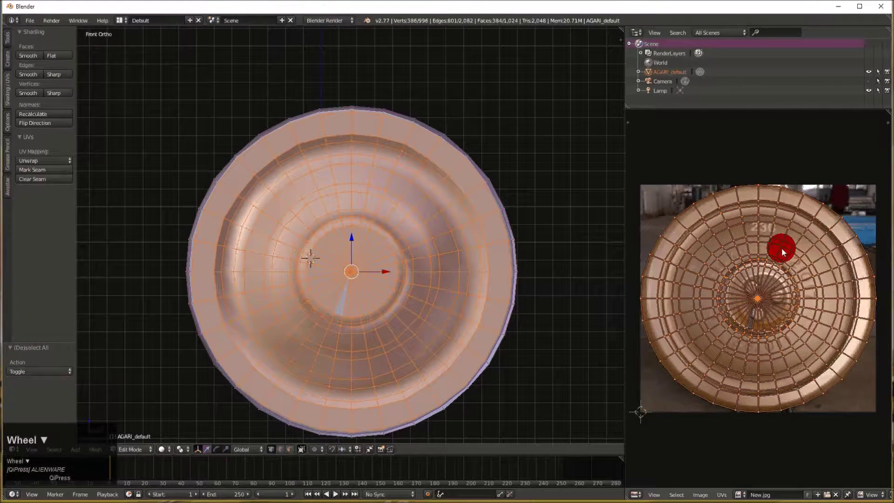
key(s)
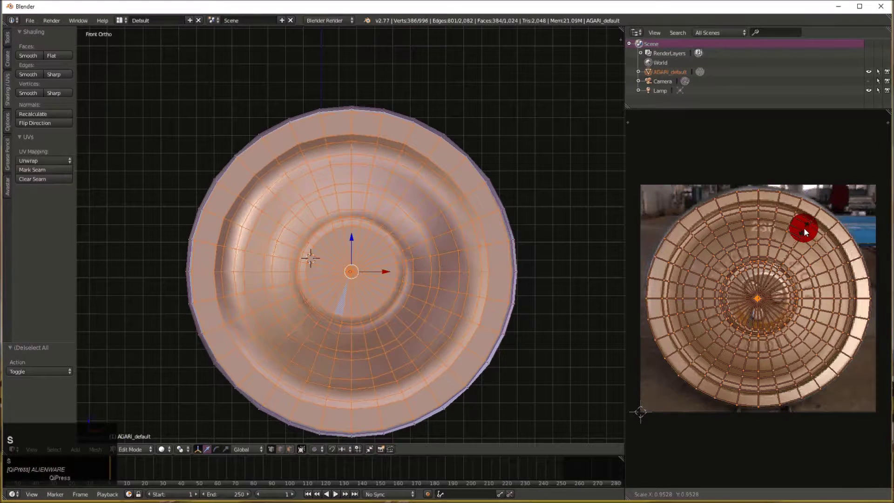
click(804, 228)
key(g)
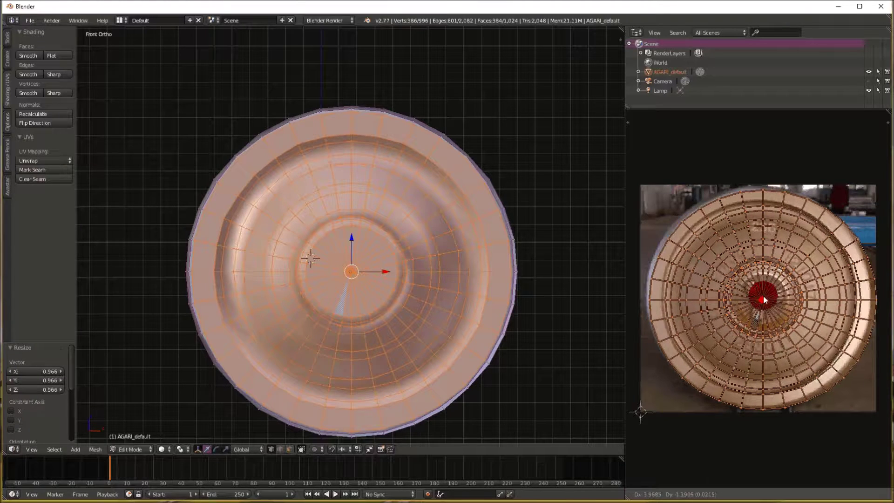
click(765, 299)
- Nudge the UVs by about X 0.004, Y -0.009 to centre them on the photo's hub, and check the fit along the rim
scroll(773, 297, up, 4)
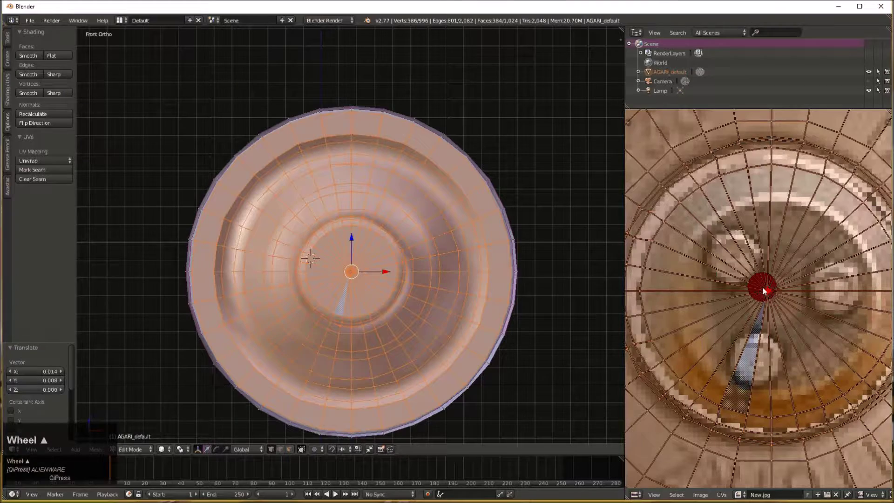
scroll(764, 291, down, 4)
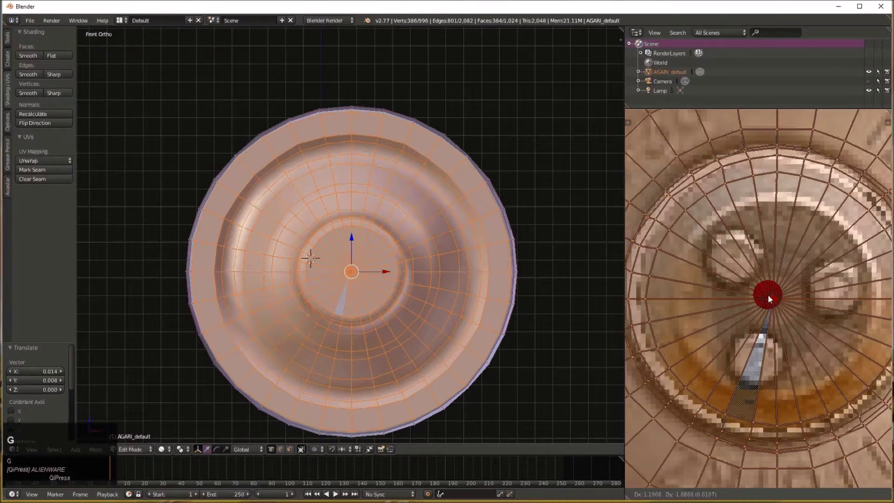
scroll(764, 292, up, 4)
key(g)
click(769, 299)
scroll(768, 299, down, 4)
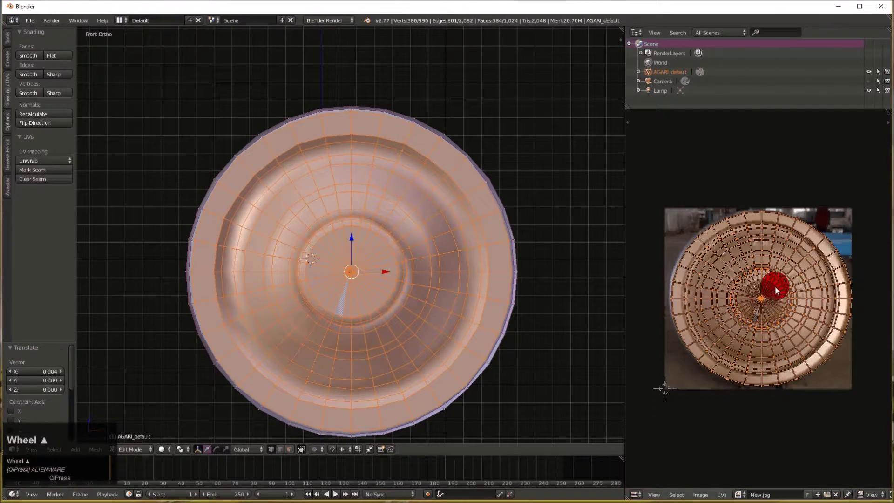
shift+middle_drag(775, 285, 759, 291)
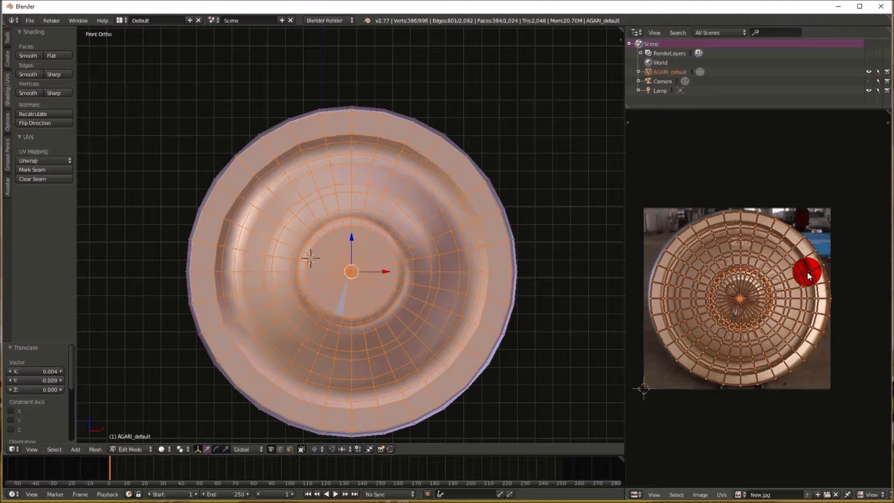
right_click(772, 269)
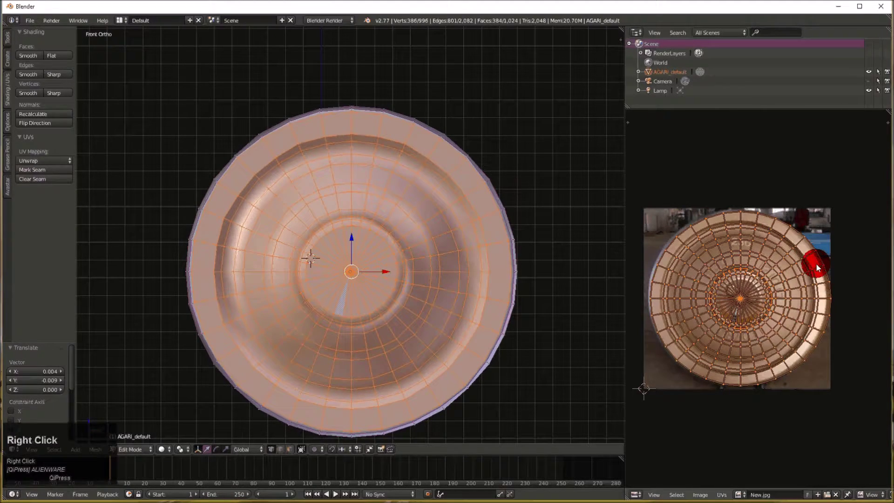
scroll(781, 287, up, 3)
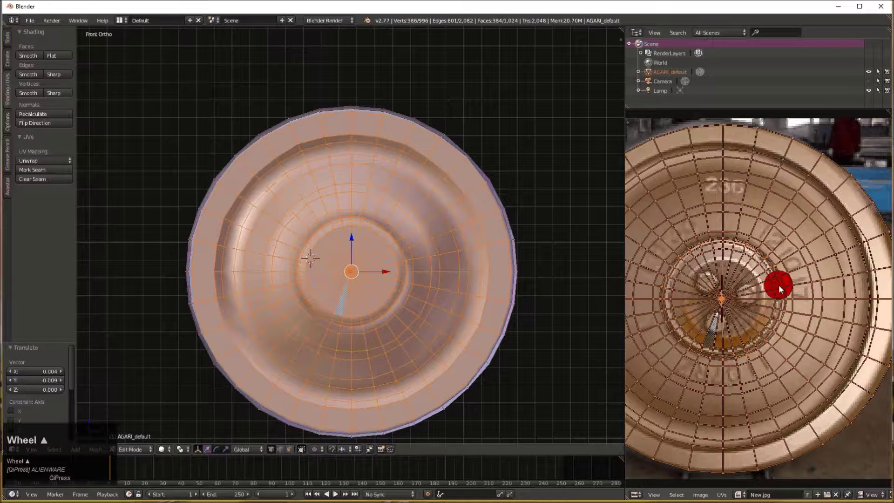
scroll(779, 289, down, 3)
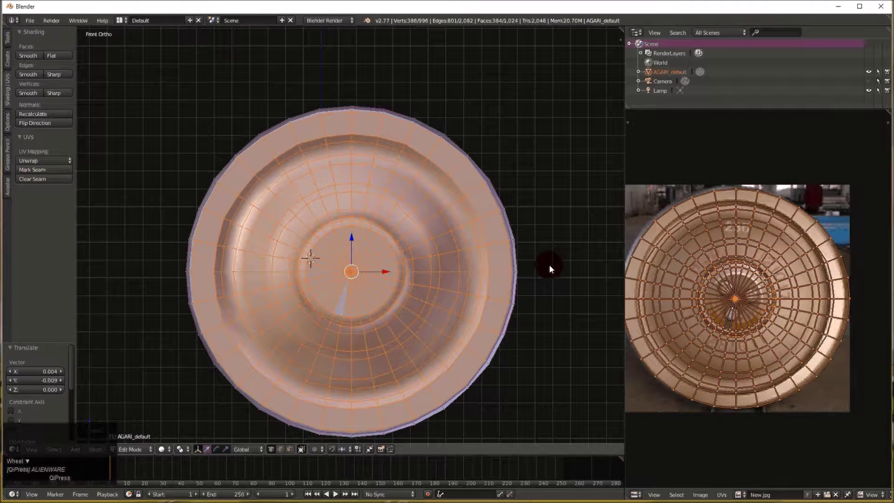
- Turn on proportional editing with the Smooth falloff and review the available proportional editing modes
key(o)
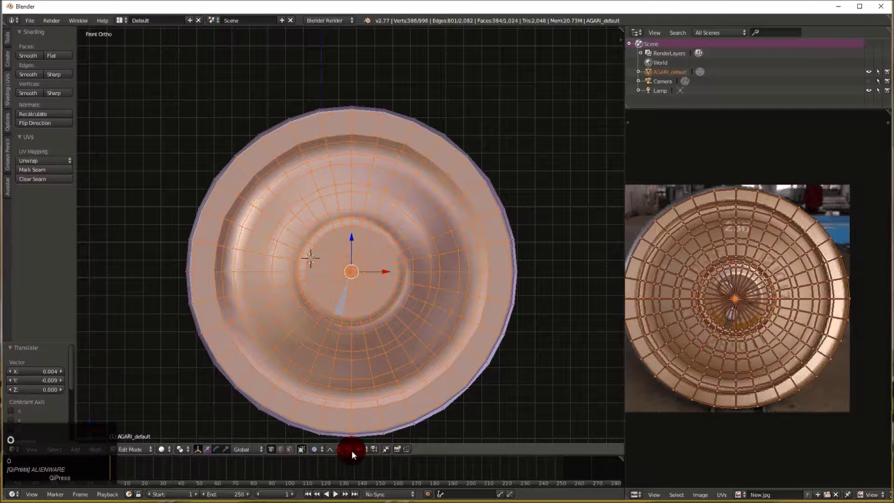
click(334, 449)
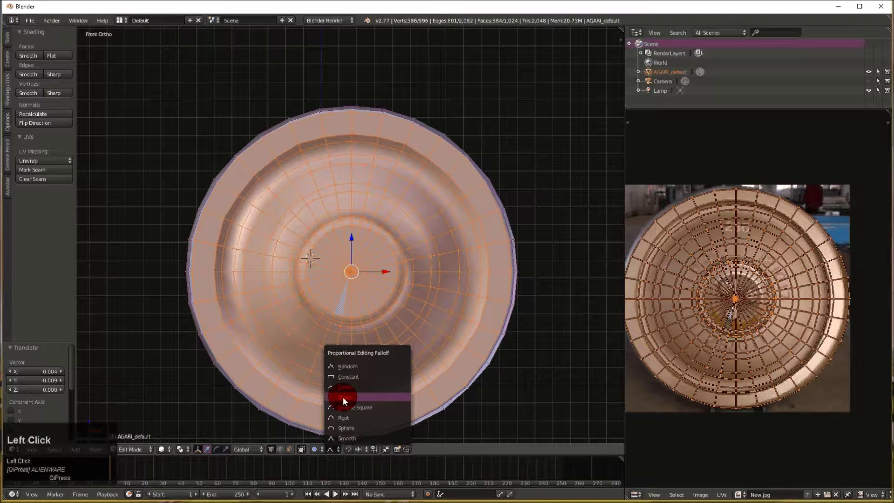
click(346, 438)
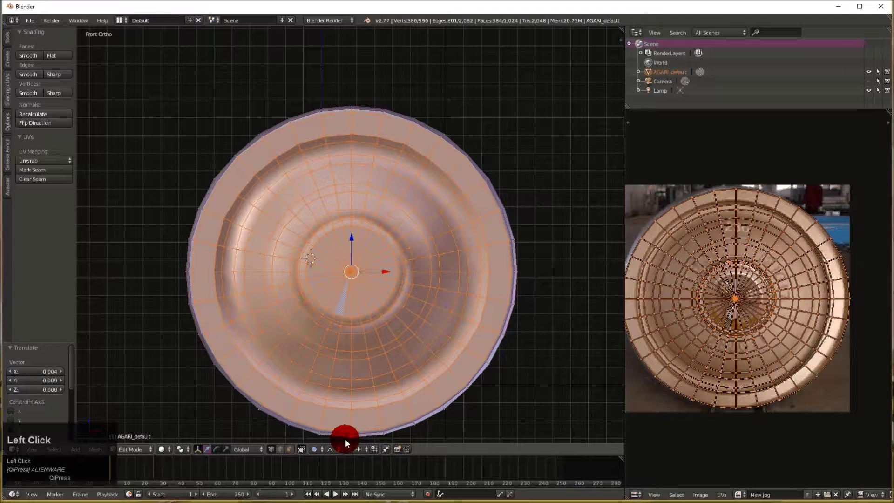
click(319, 448)
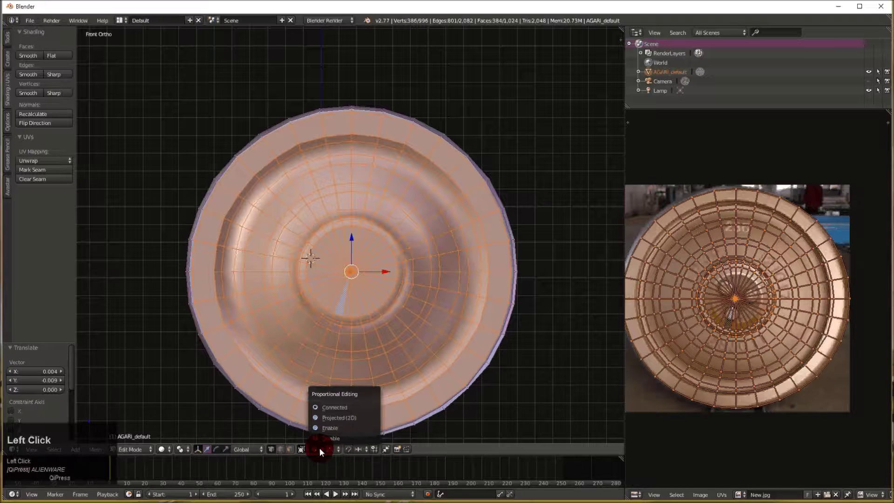
click(328, 399)
drag(329, 398, 597, 406)
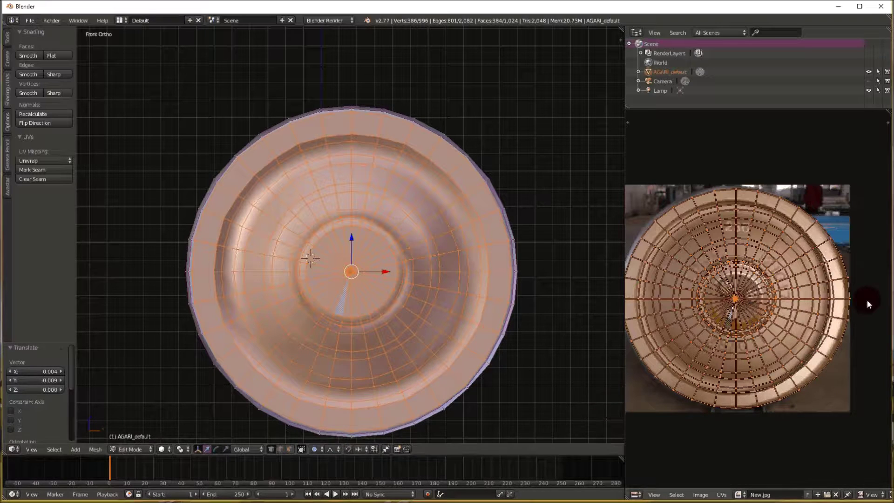
- Select the outermost UV vertex on the right of the rim and reduce the proportional editing size to about 0.47
right_click(848, 297)
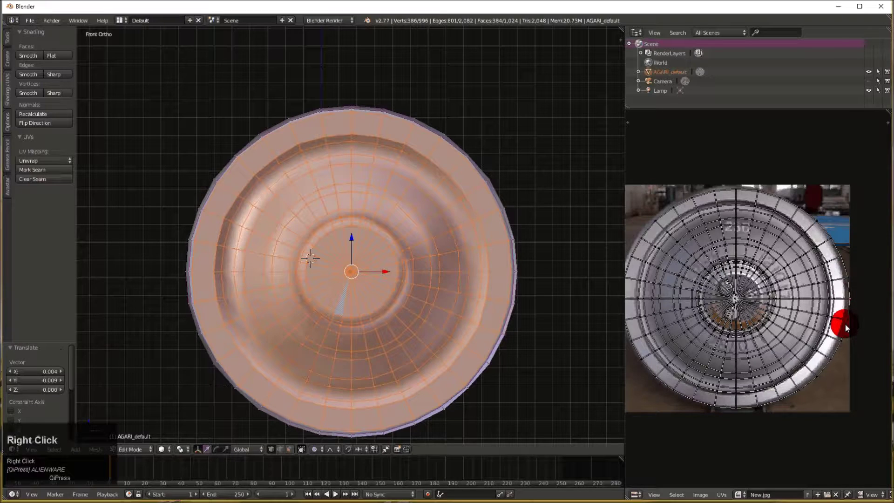
key(g)
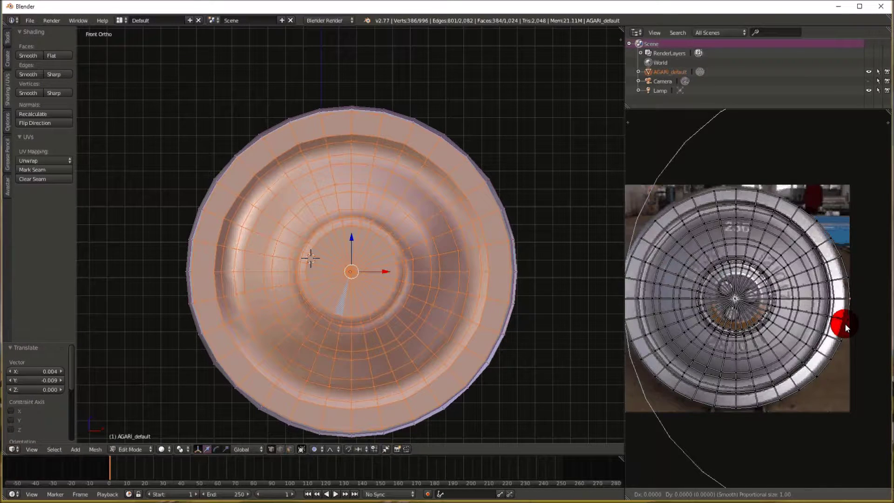
scroll(846, 323, down, 5)
key(g)
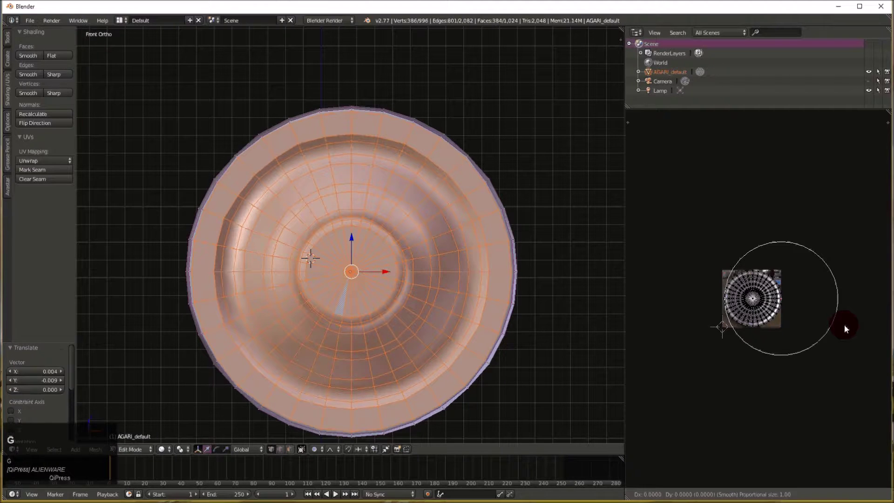
scroll(844, 324, up, 2)
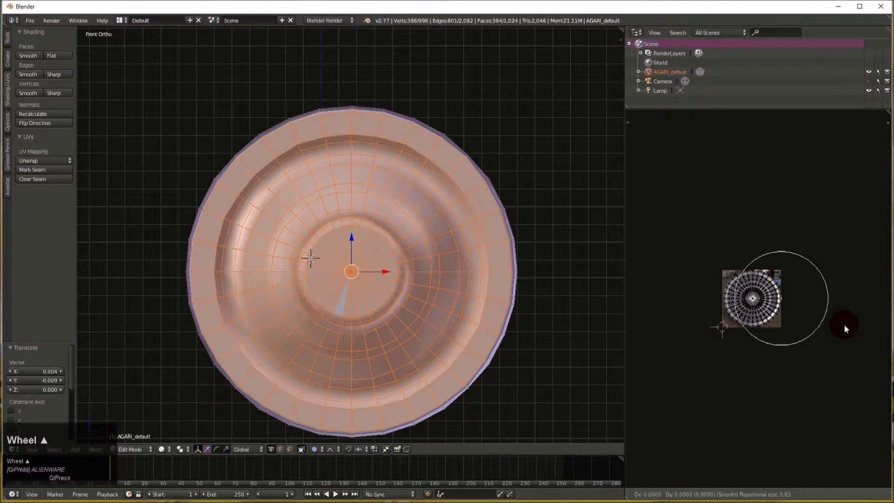
scroll(844, 324, up, 5)
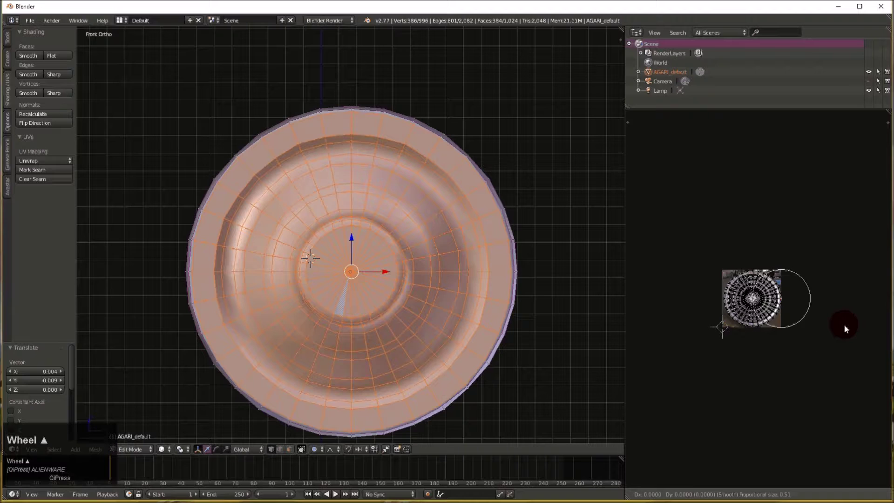
right_click(840, 322)
- Move the selected rim UV vertex inward by about X -0.029, Y 0.010 with a proportional size of 0.47
scroll(839, 322, up, 4)
key(g)
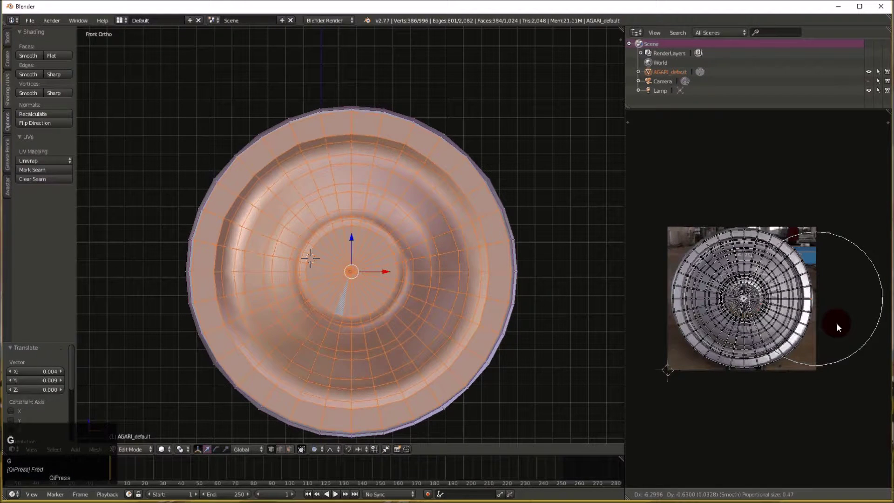
click(812, 323)
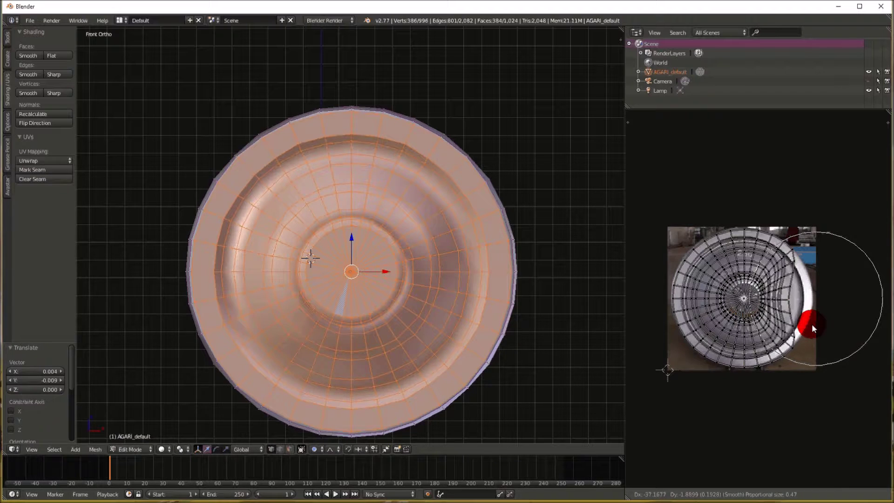
scroll(833, 324, down, 1)
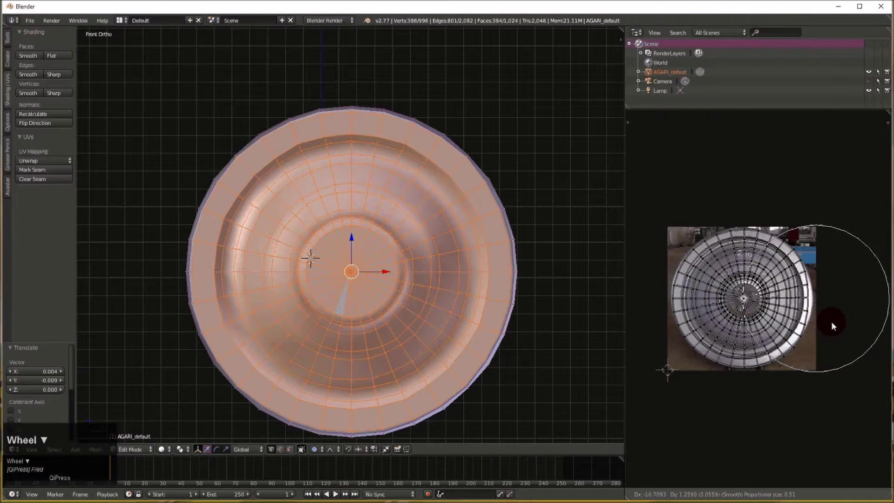
scroll(832, 322, up, 1)
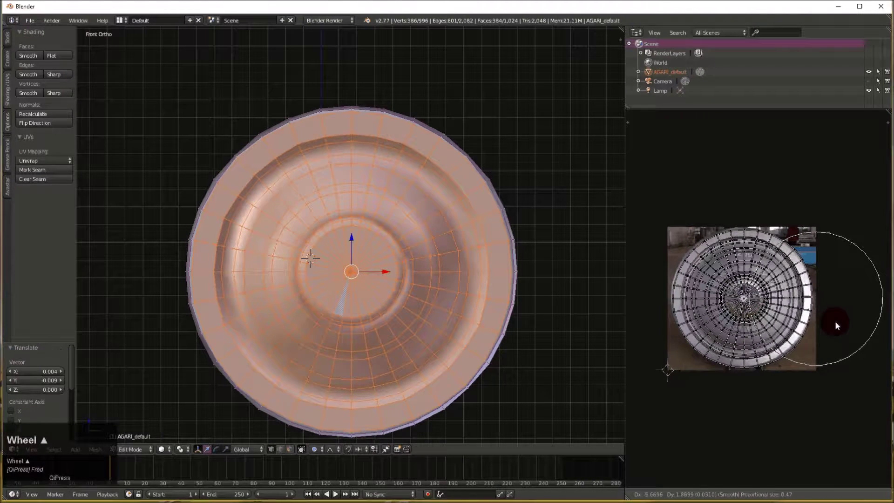
click(835, 320)
- Adjust further rim UV vertices, including one at the bottom, with the same proportional falloff, making the last move about X -0.013, Y -0.010
click(776, 365)
right_click(756, 370)
key(g)
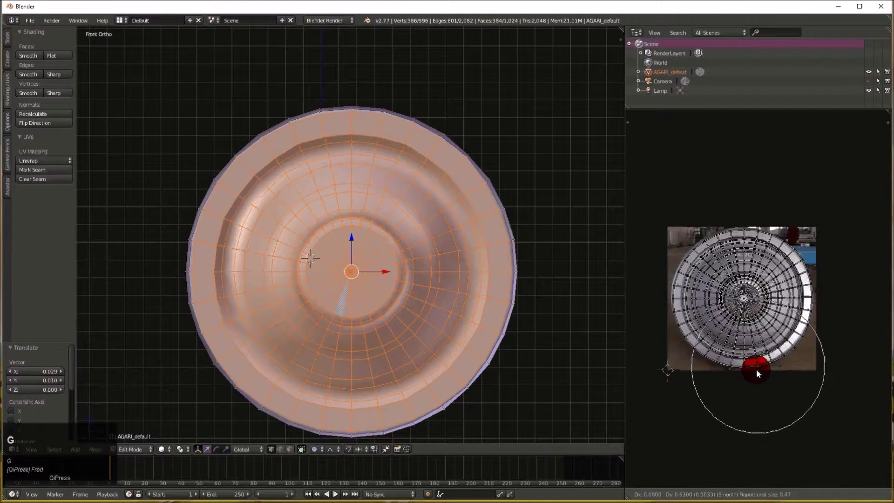
click(773, 313)
right_click(789, 256)
key(g)
click(764, 292)
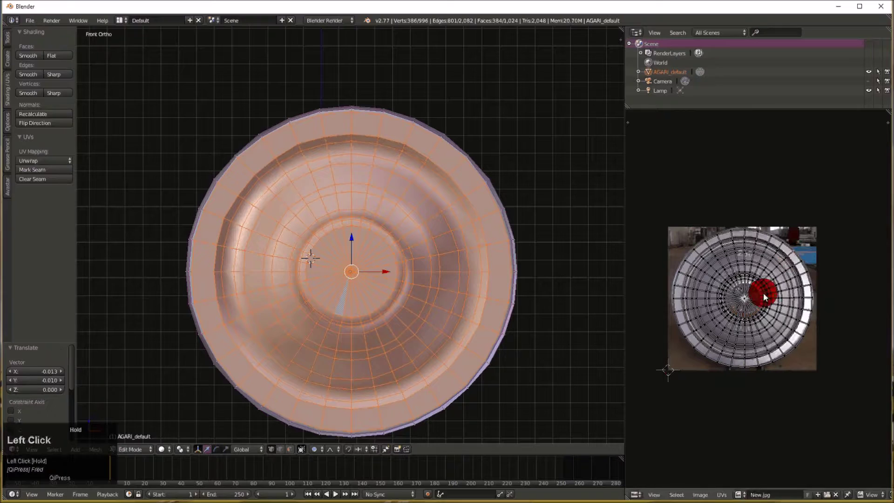
- Turn the wheel to its back side and clear the whole mesh selection in Edit Mode
middle_click(398, 292)
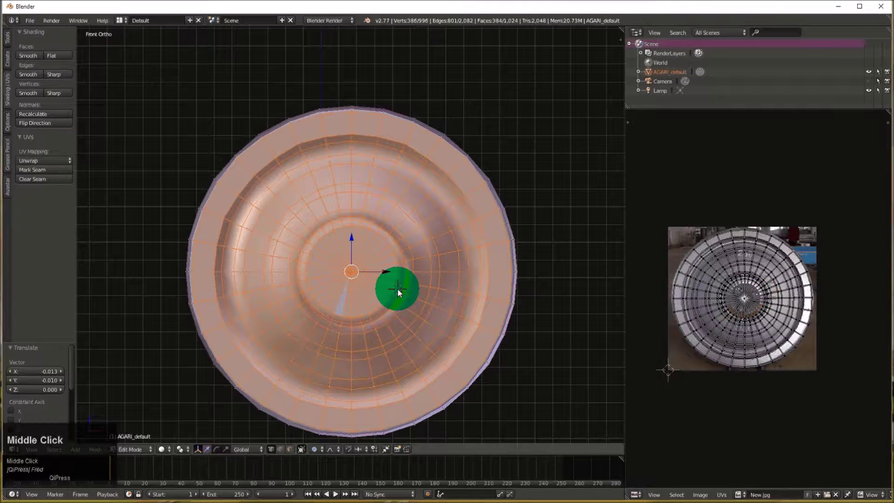
mouse_move(398, 292)
middle_down()
mouse_move(593, 294)
mouse_move(349, 272)
middle_up()
right_click(349, 272)
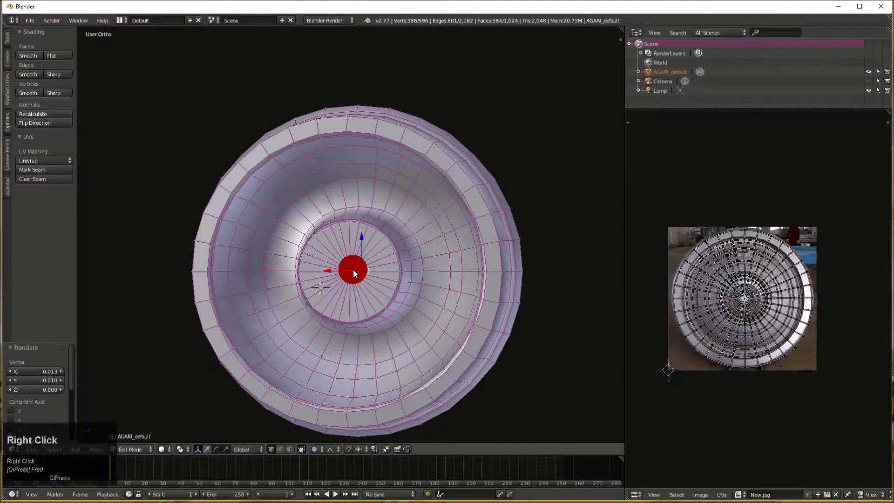
key(Tab)
key(a)
click(374, 268)
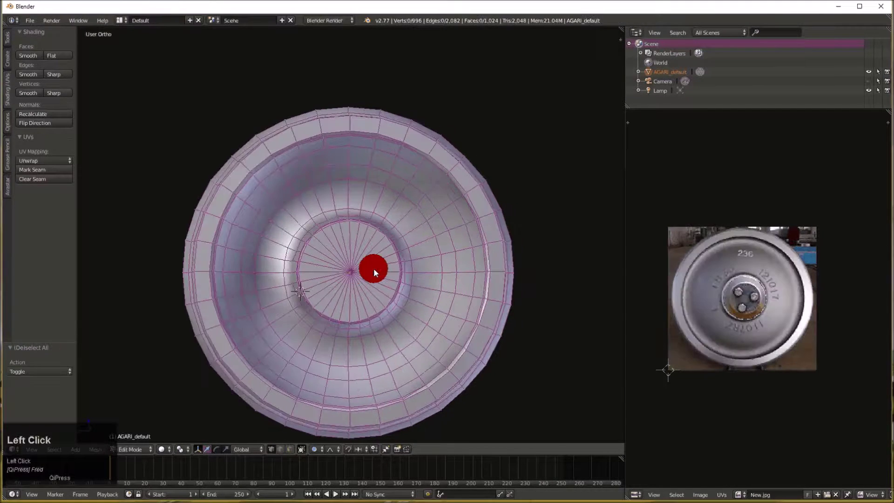
- Select the wheel's back centre vertex and grow the selection outward until it covers the whole back face including the flat rim
middle_drag(373, 269, 351, 274)
right_click(352, 269)
key(ctrl+KP_Add)
key(ctrl+KP_Add)
key(ctrl+KP_Add)
key(ctrl+KP_Add)
key(ctrl+KP_Add)
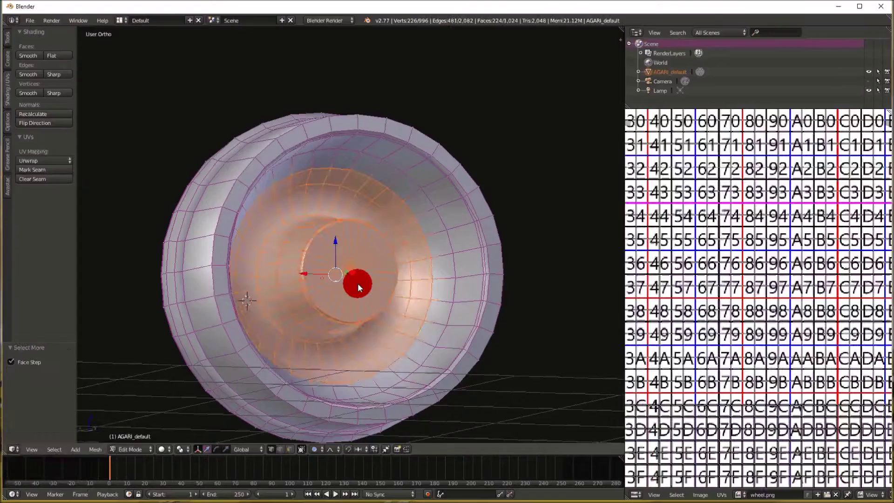
key(ctrl+KP_Add)
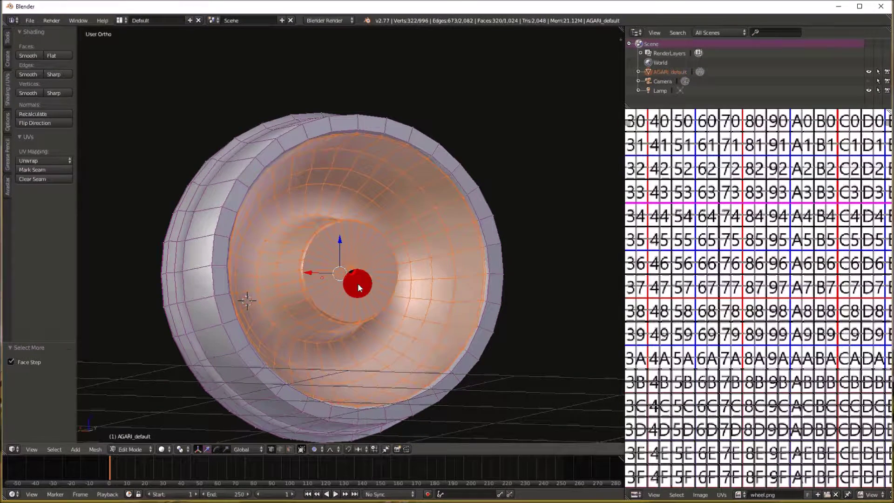
key(ctrl+KP_Add)
key(ctrl+KP_Add)
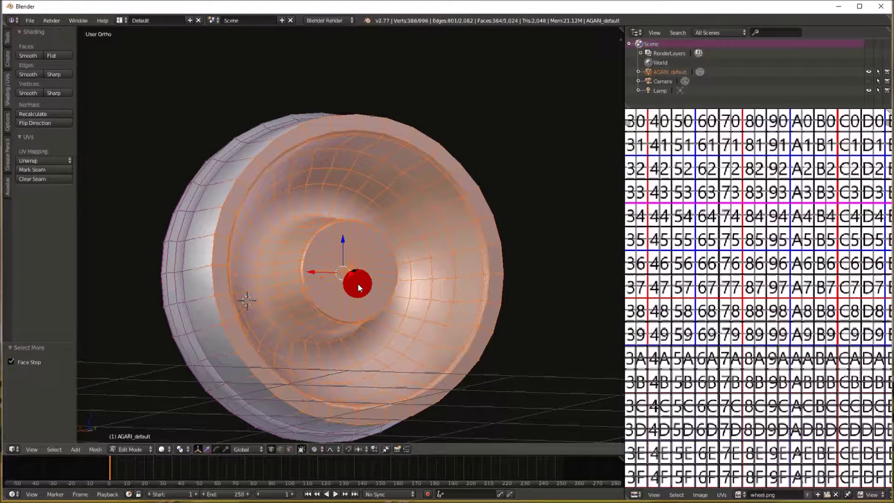
- Project the selected back faces from the back view with the UVs scaled to bounds, and select all of the projected UVs
key(KP_1)
key(ctrl+KP_1)
key(u)
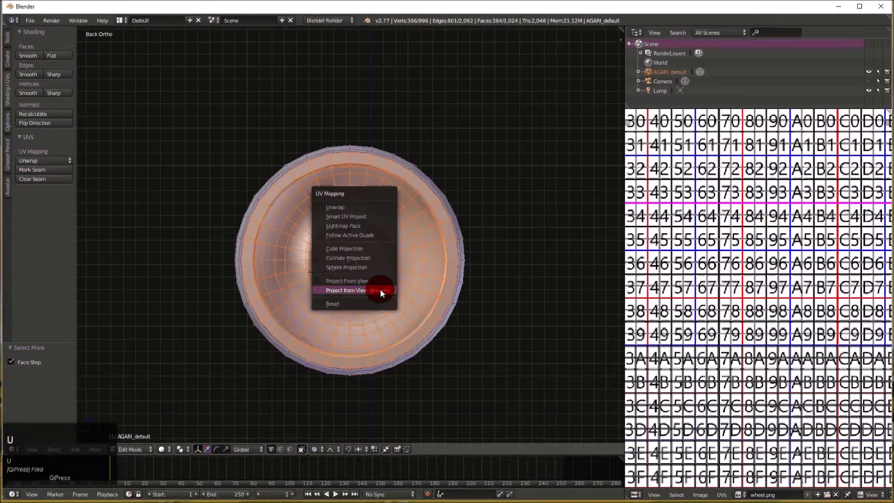
click(354, 290)
scroll(749, 311, down, 5)
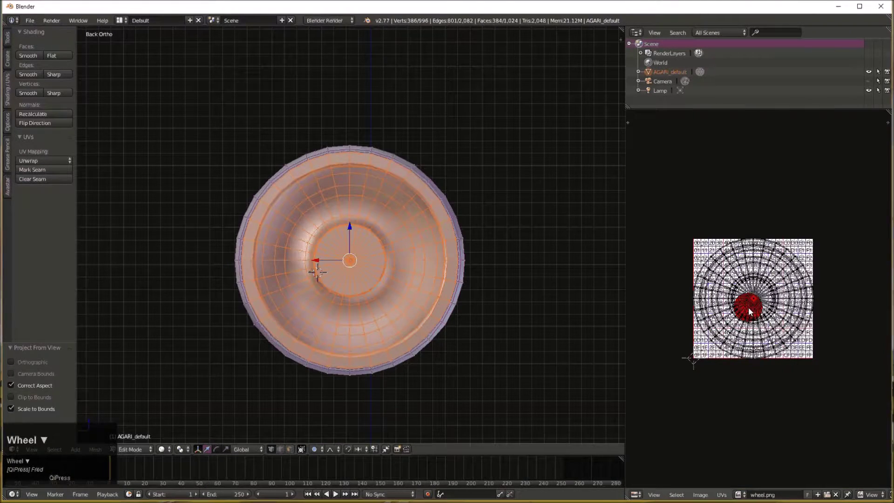
key(a)
key(a)
key(a)
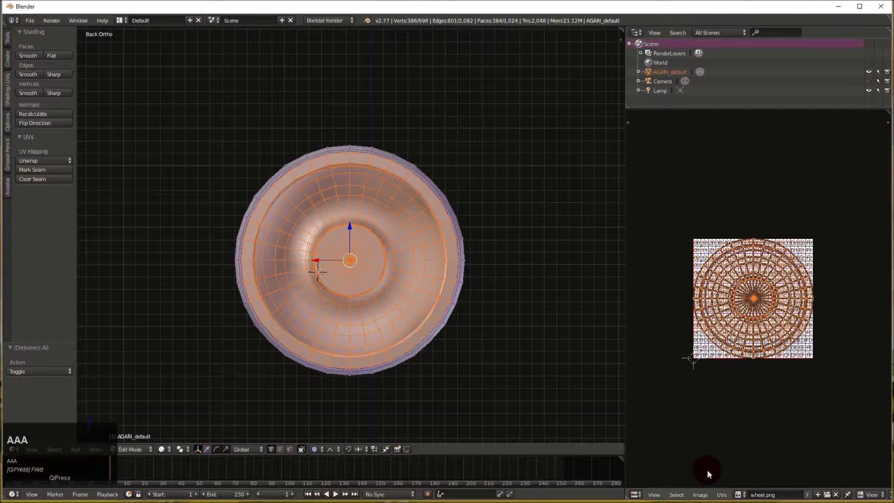
- Assign the wheel photo New.jpg to the selected back faces in place of the test grid image
click(738, 494)
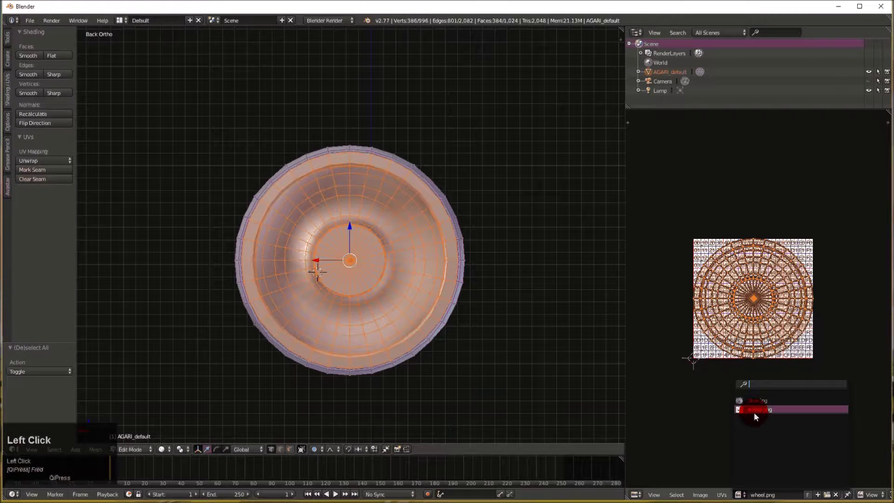
click(754, 410)
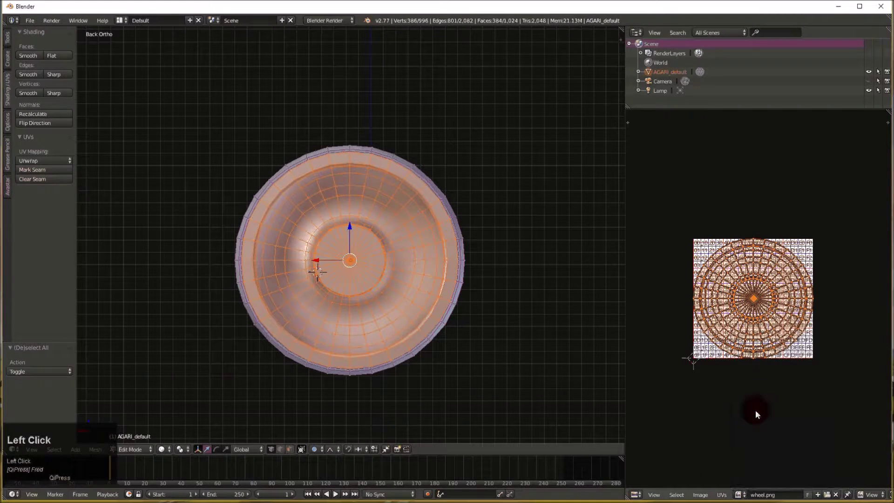
click(750, 496)
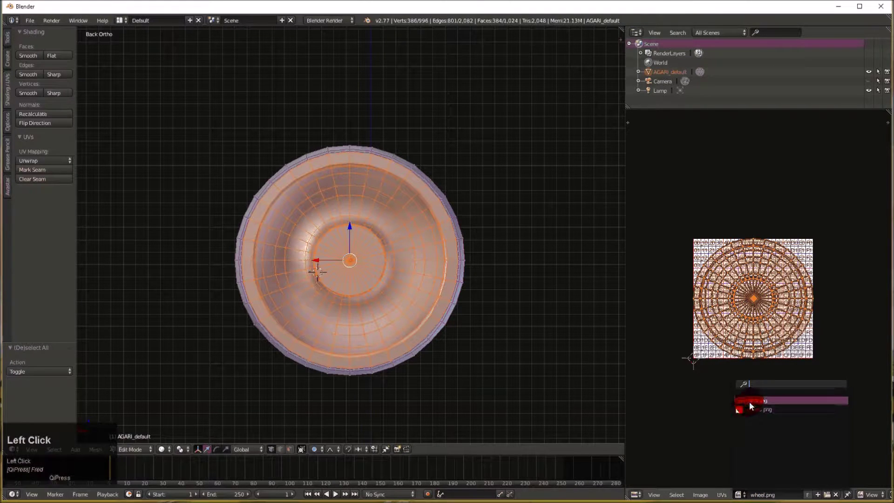
click(746, 407)
scroll(753, 317, up, 3)
scroll(752, 317, up, 3)
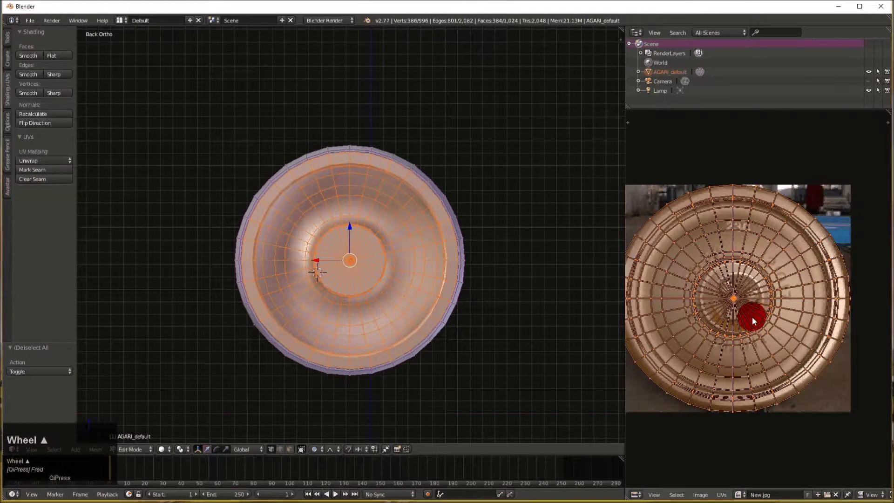
- Move the whole back-side UV layout by about X 0.018, Y -0.003 to centre it on the photo's hub
scroll(753, 317, up, 3)
key(g)
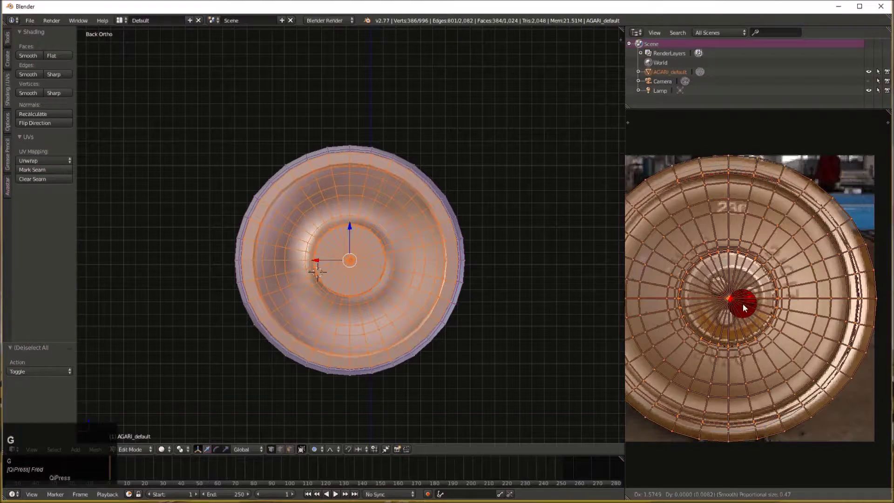
click(744, 304)
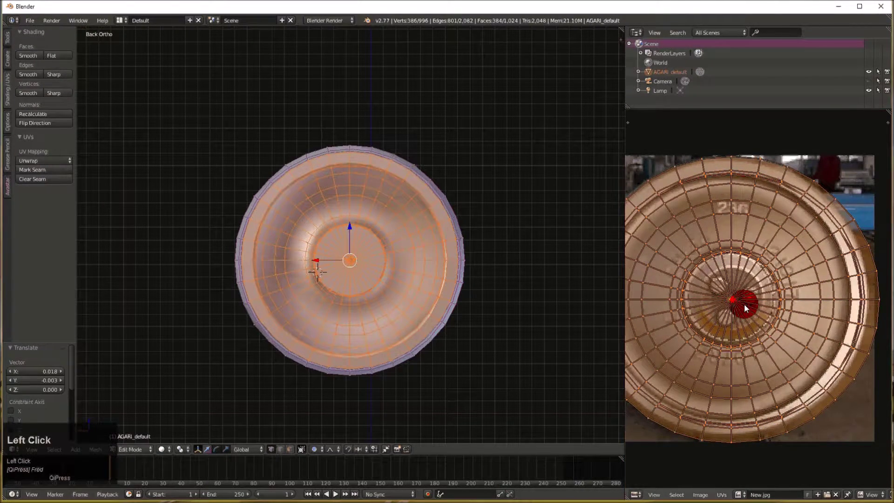
scroll(775, 320, down, 1)
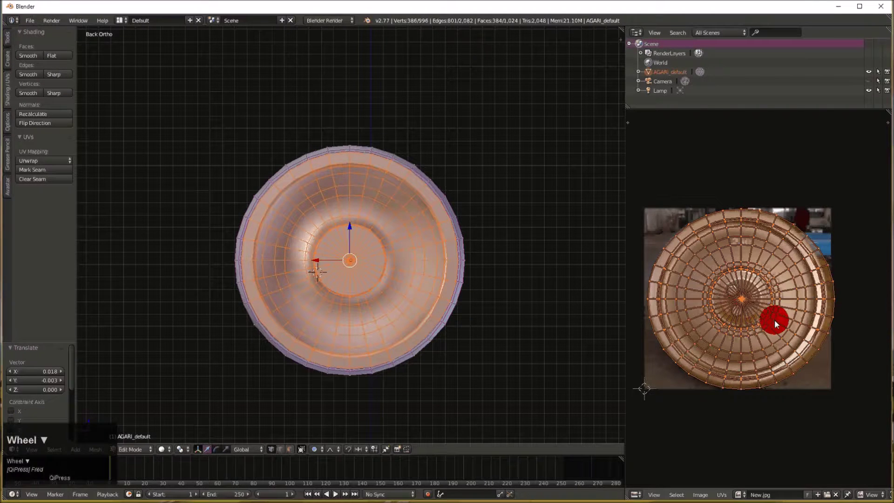
- Pull the right-hand rim UV vertices inward onto the photo with proportional size 0.47, making the last move about X -0.016, Y 0.016
right_click(841, 284)
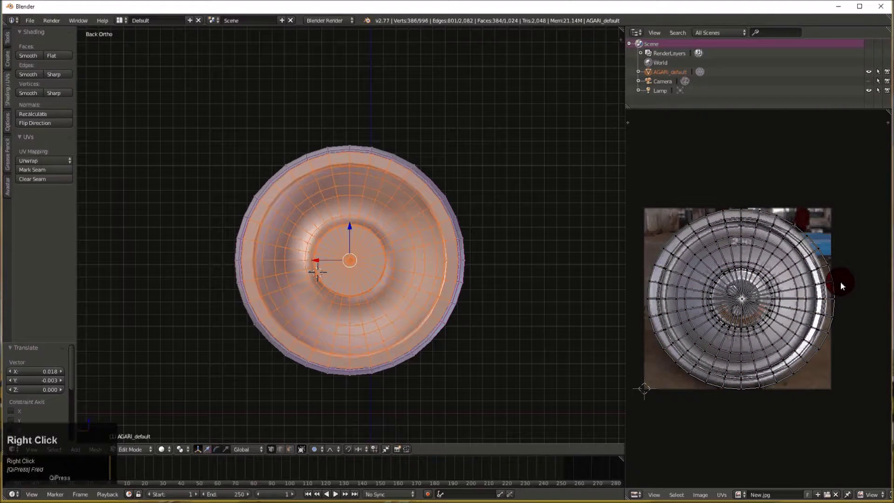
key(g)
click(798, 238)
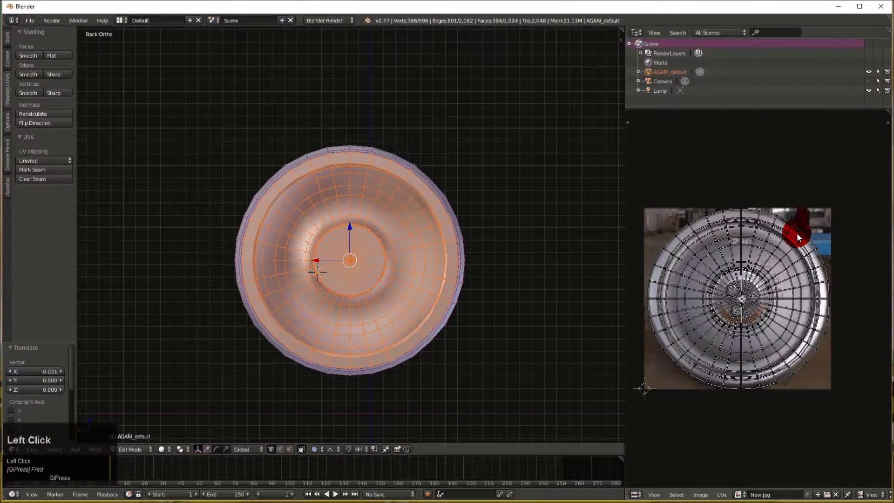
right_click(800, 359)
key(g)
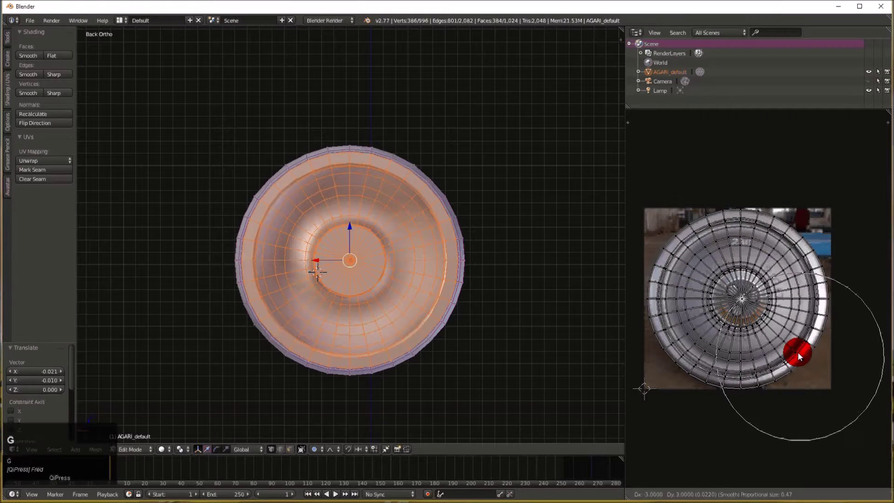
click(798, 351)
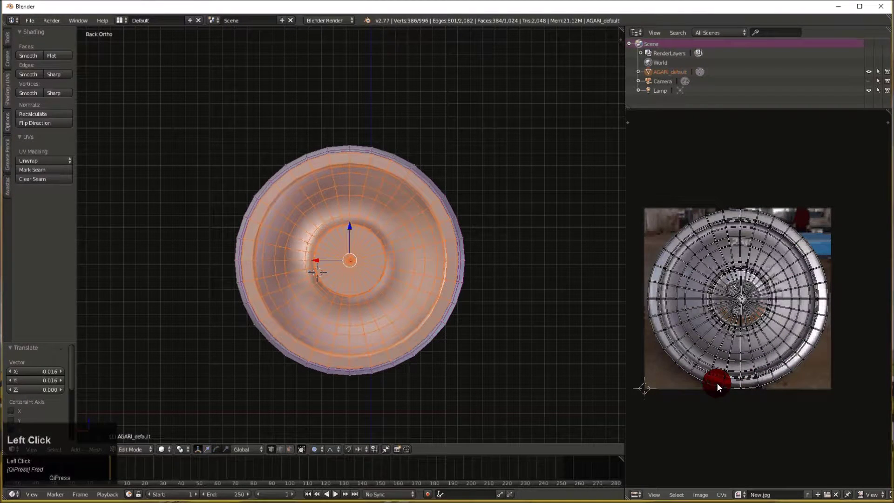
- Return to Object Mode and set the 3D view's material mode to Multitexture
key(Tab)
middle_drag(400, 292, 436, 320)
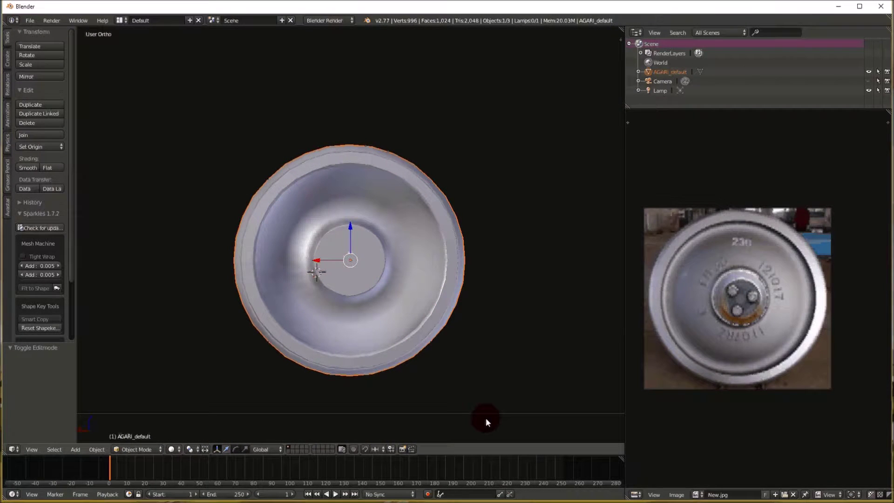
key(t)
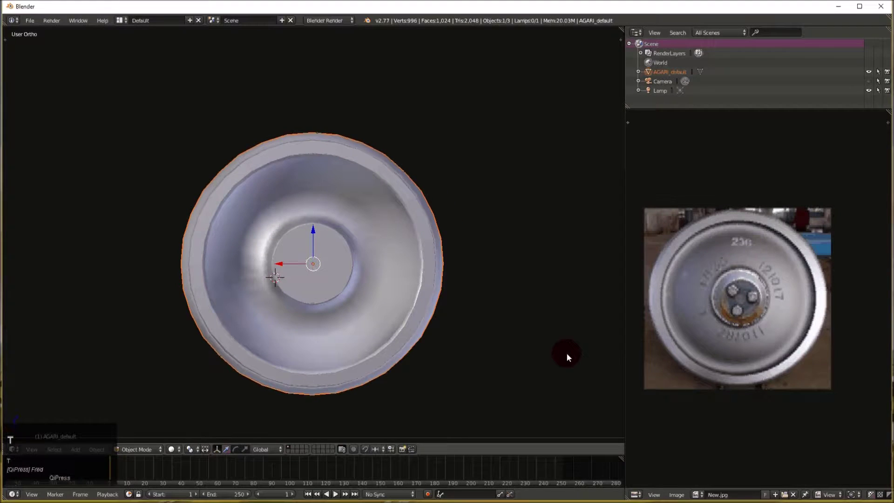
key(t)
key(n)
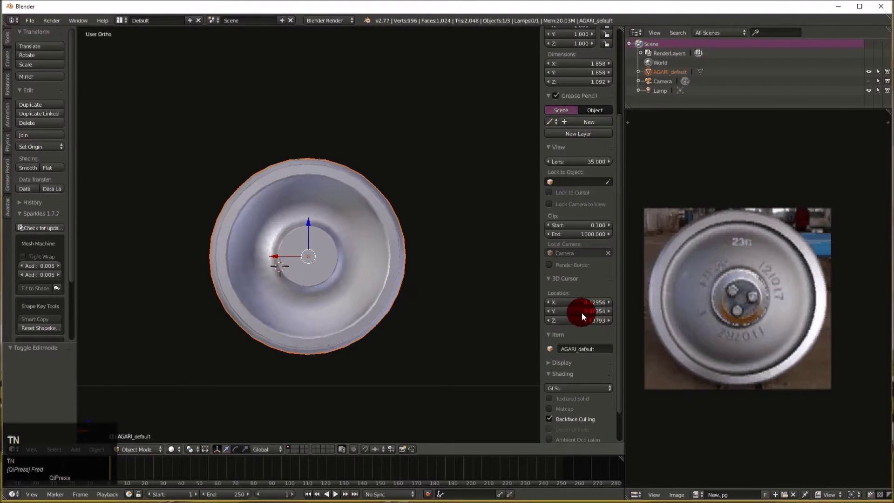
scroll(582, 312, down, 2)
click(563, 349)
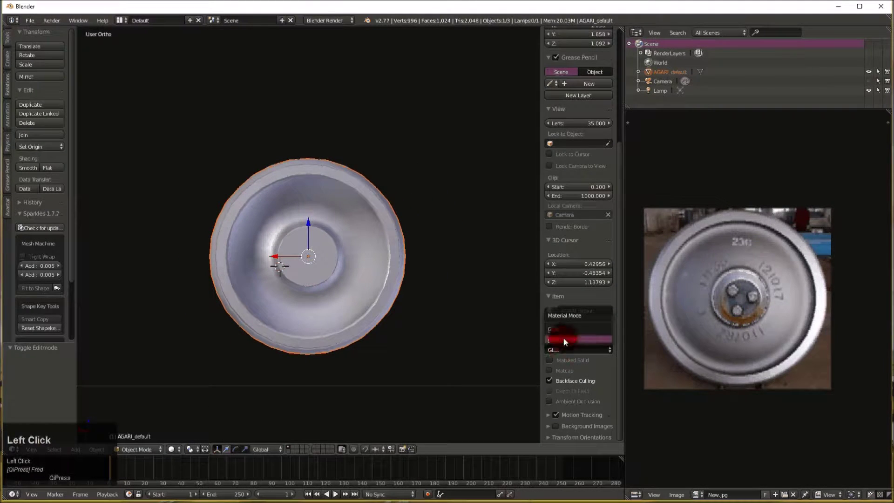
click(564, 337)
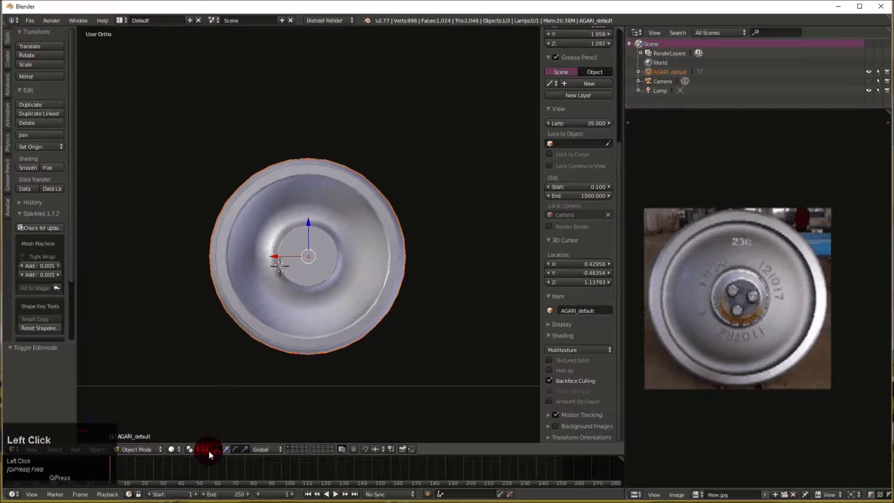
- Switch the viewport shading to Texture and turn the wheel to inspect the mapped photo
click(145, 448)
click(170, 446)
click(172, 448)
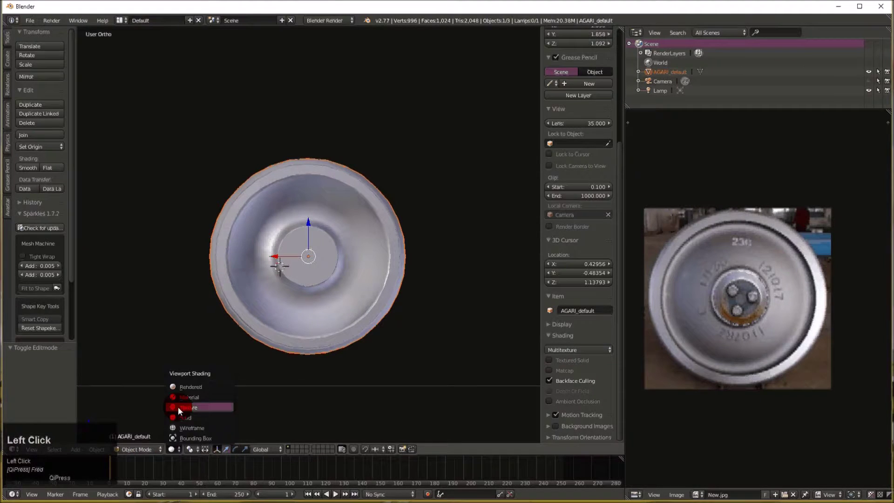
click(179, 404)
middle_drag(179, 404, 367, 326)
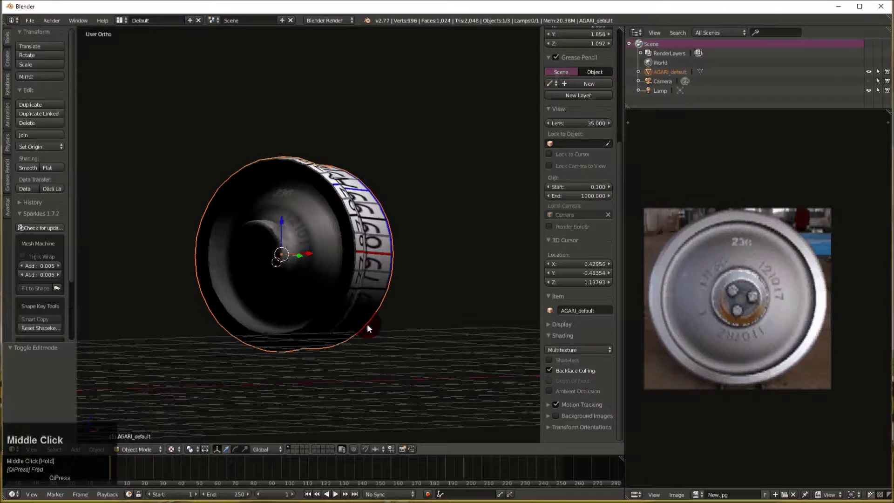
- Add a Hemi lamp and move it above the wheel by about X -0.541, Y -0.226, Z 1.791
key(shift+a)
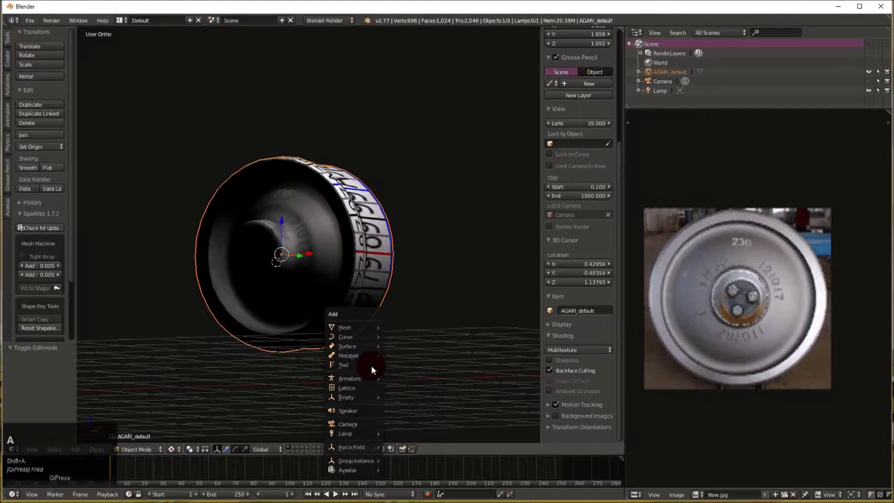
click(367, 433)
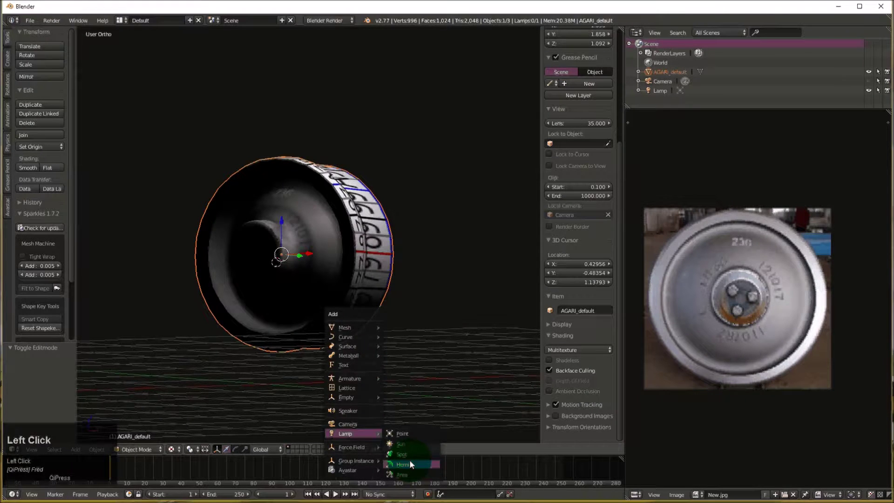
click(410, 464)
key(g)
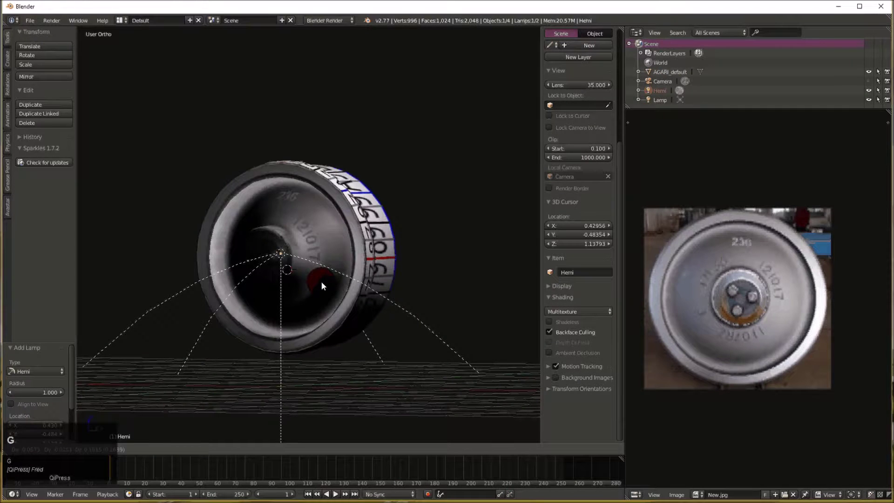
- Add a Sun lamp and move it in front of the wheel by about X 0.583, Y -0.571, Z 0.347
key(shift+a)
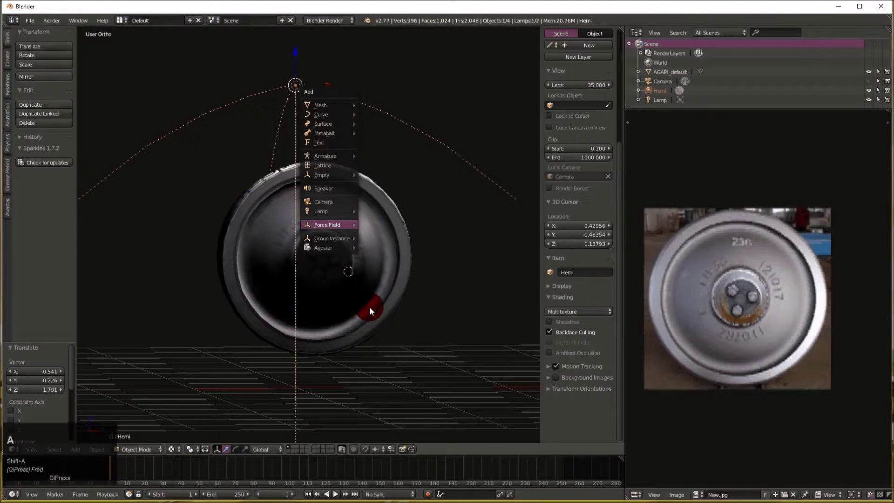
key(shift+a)
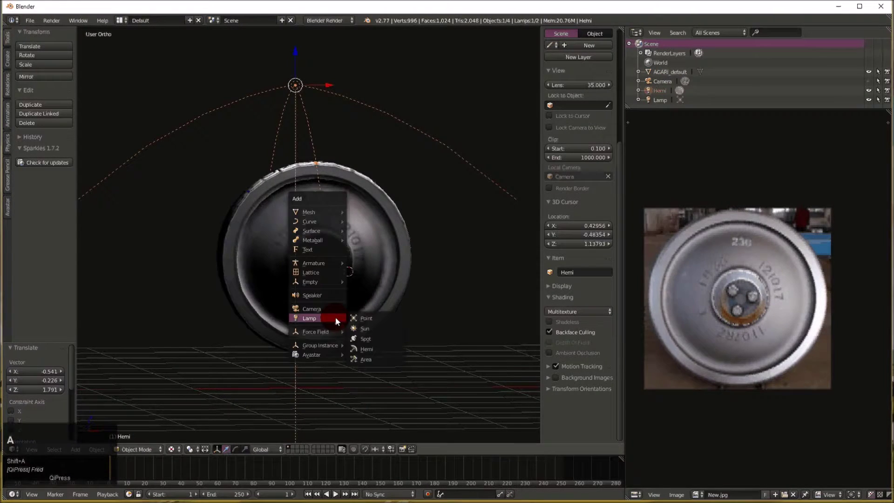
click(323, 317)
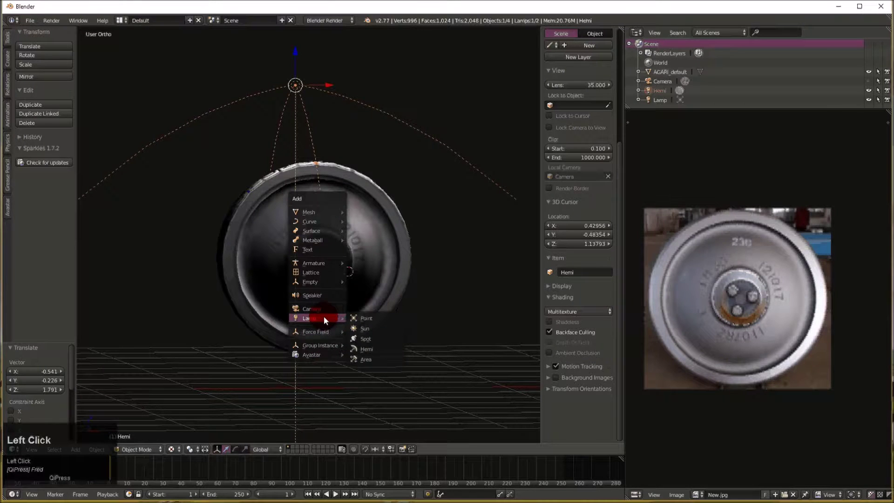
click(368, 325)
- Select the Hemi lamp and lower it in front of the wheel by about X 0.026, Y -0.363, Z -0.824
middle_drag(368, 325, 182, 80)
right_click(183, 80)
key(g)
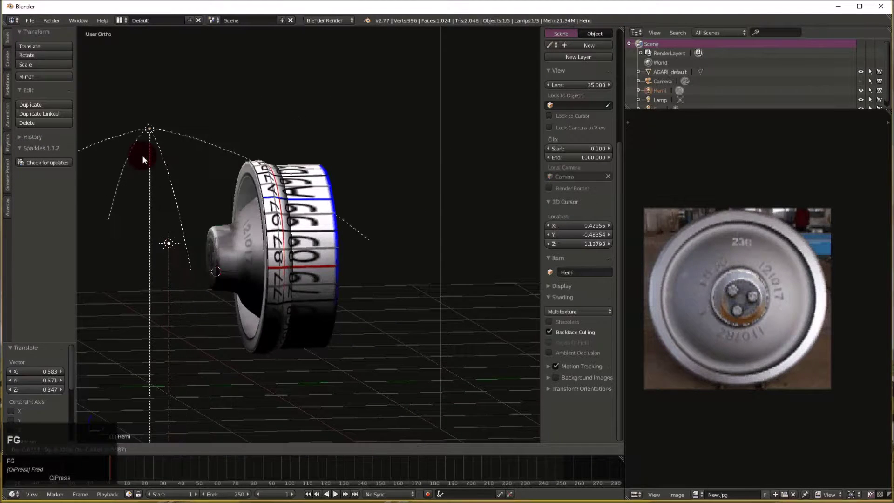
click(143, 160)
- Select the wheel object from a side-on view
middle_drag(142, 160, 248, 199)
right_click(319, 224)
drag(319, 224, 281, 224)
key(s)
key(x)
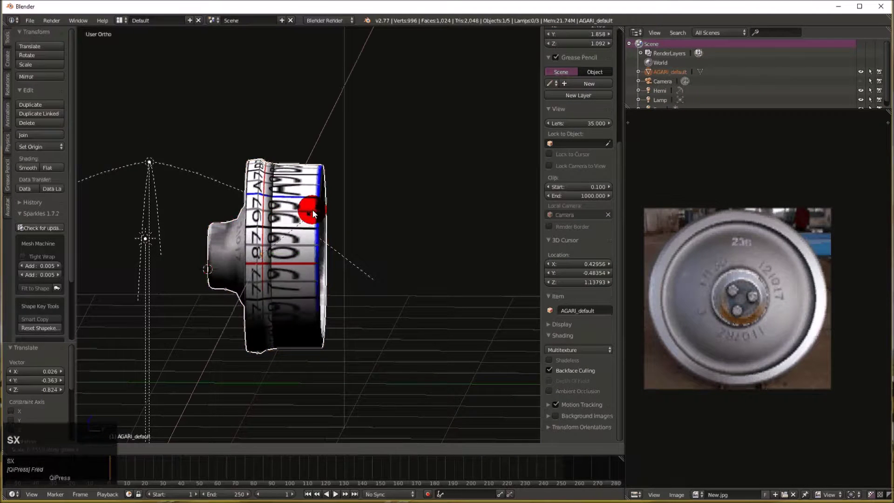
key(Escape)
- Scale the wheel along the Y axis by about 0.564 to make it thinner
key(s)
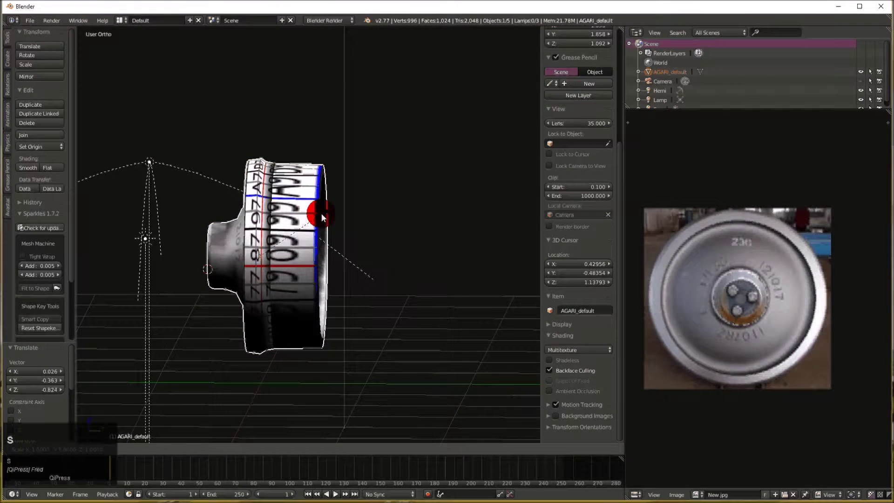
key(y)
click(272, 222)
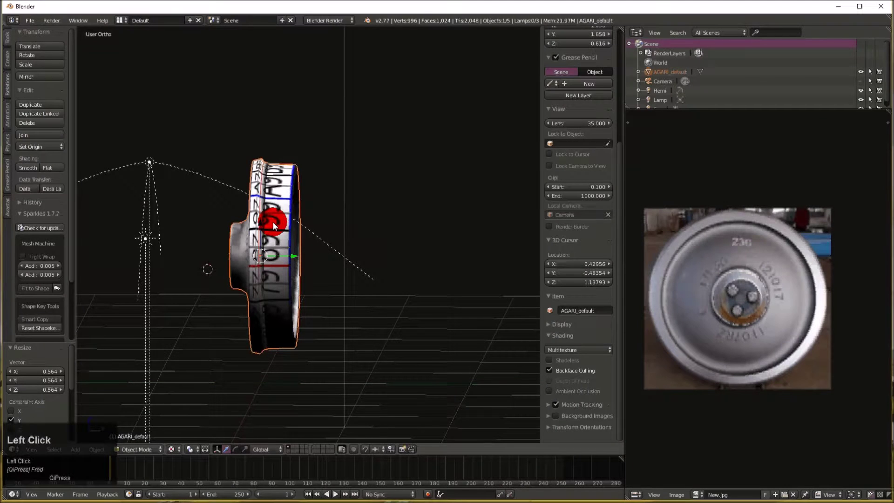
- Select the Hemi lamp in front of the wheel and hide it
middle_drag(272, 222, 409, 216)
right_click(359, 172)
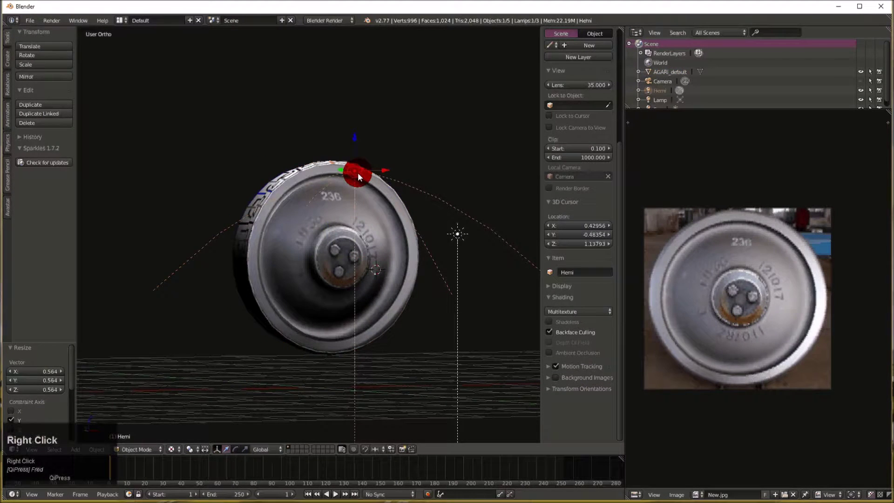
key(h)
mouse_move(445, 229)
mouse_down()
mouse_move(401, 238)
mouse_move(458, 227)
mouse_up()
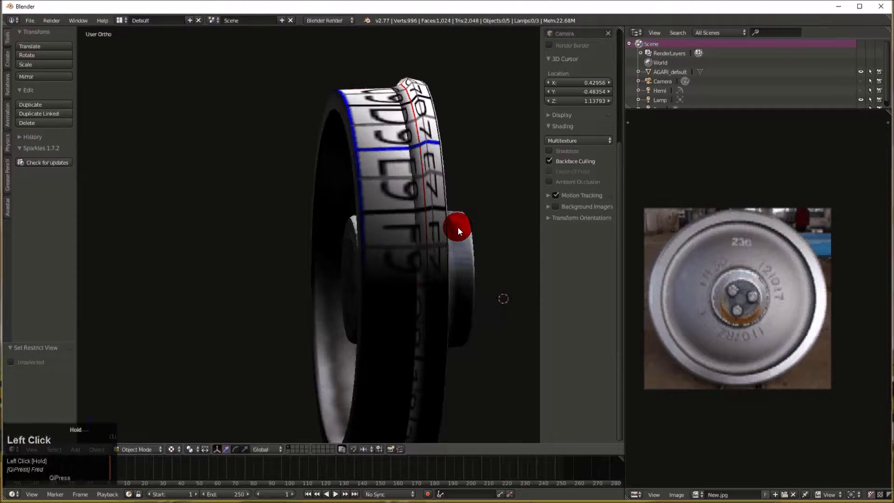
right_drag(457, 227, 354, 194)
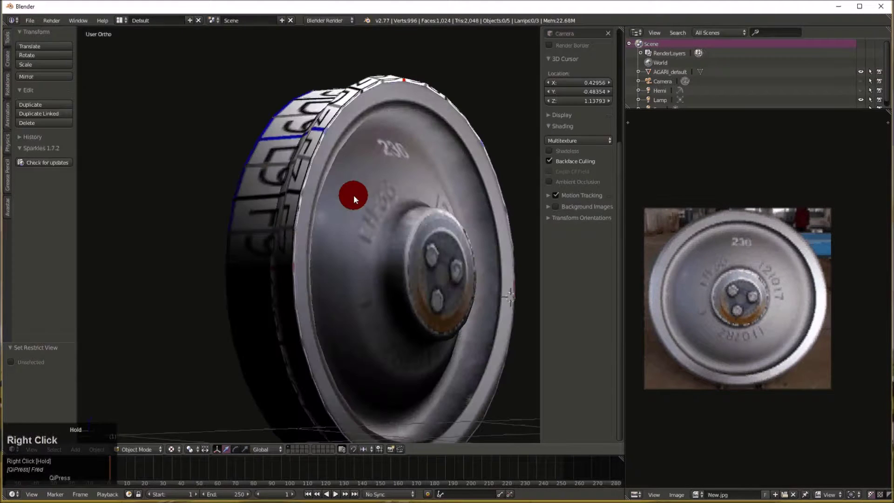
scroll(354, 195, down, 2)
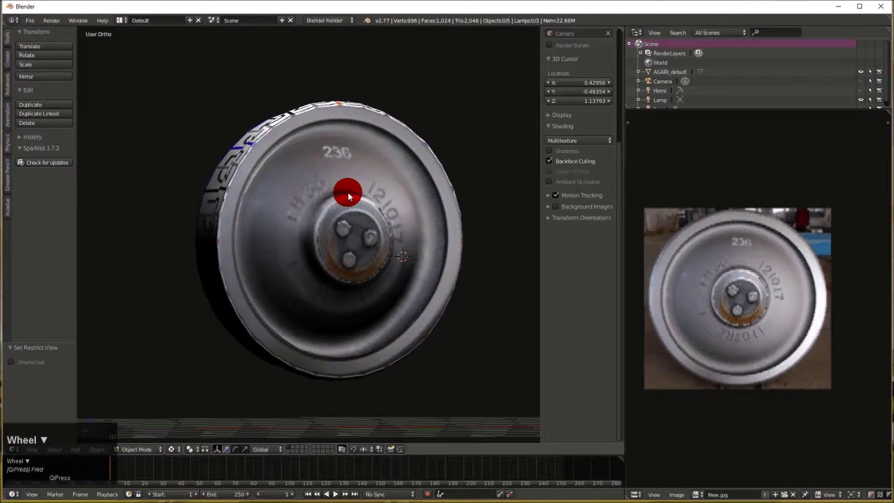
mouse_move(348, 191)
middle_down()
mouse_move(232, 210)
mouse_move(357, 201)
middle_up()
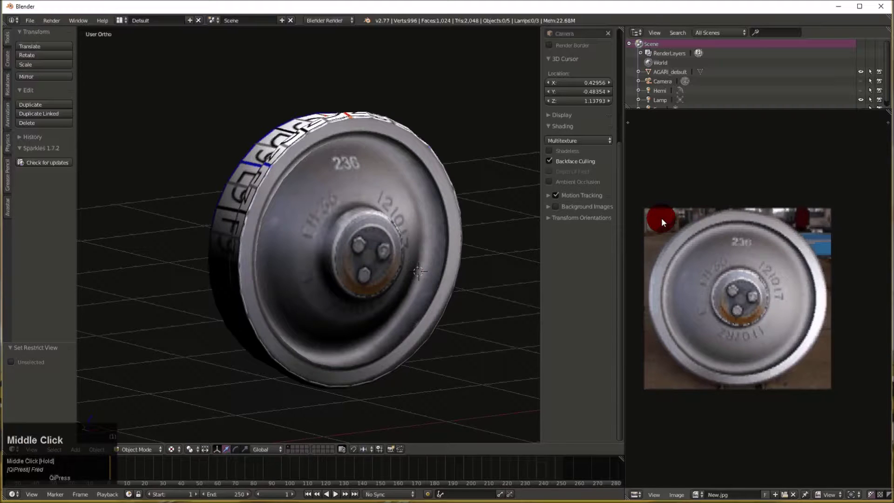
- Select the wheel object and enter Edit Mode on its mesh
middle_drag(437, 234, 459, 234)
key(Tab)
right_click(394, 217)
key(Tab)
middle_drag(412, 217, 624, 483)
- Switch the image editor area to the Properties editor and add a vertex group in the wheel's mesh data
click(636, 495)
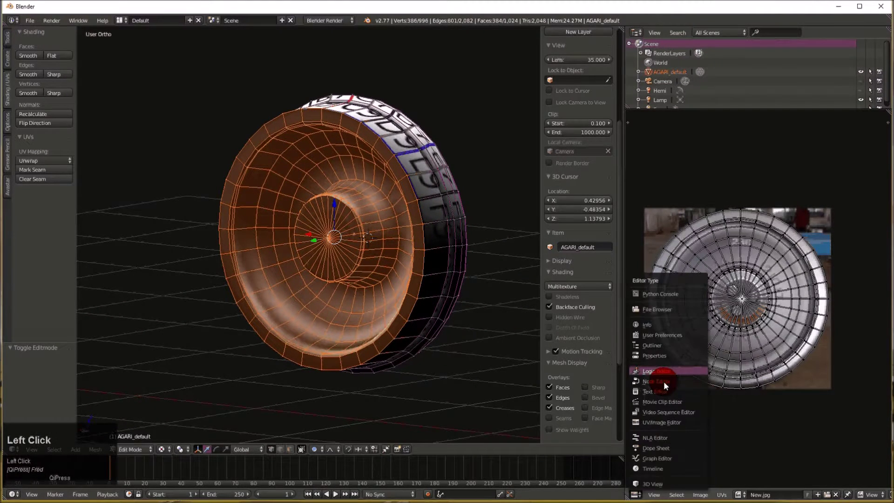
scroll(665, 376, down, 3)
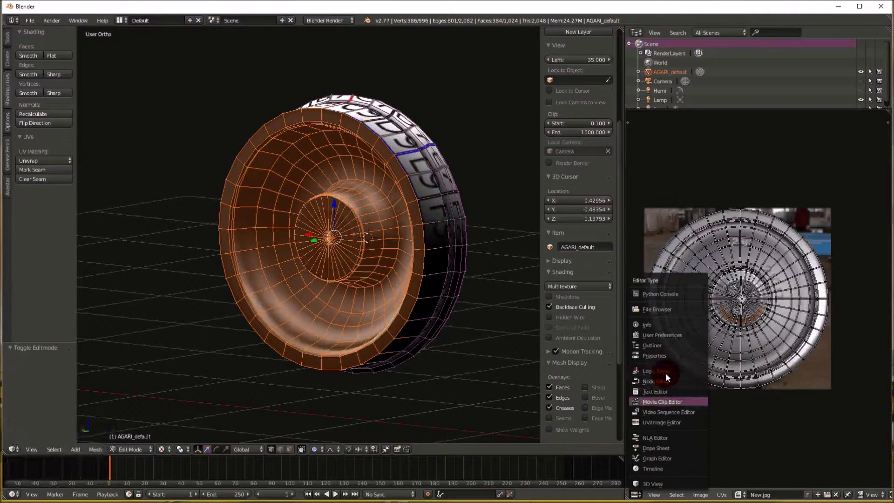
click(661, 357)
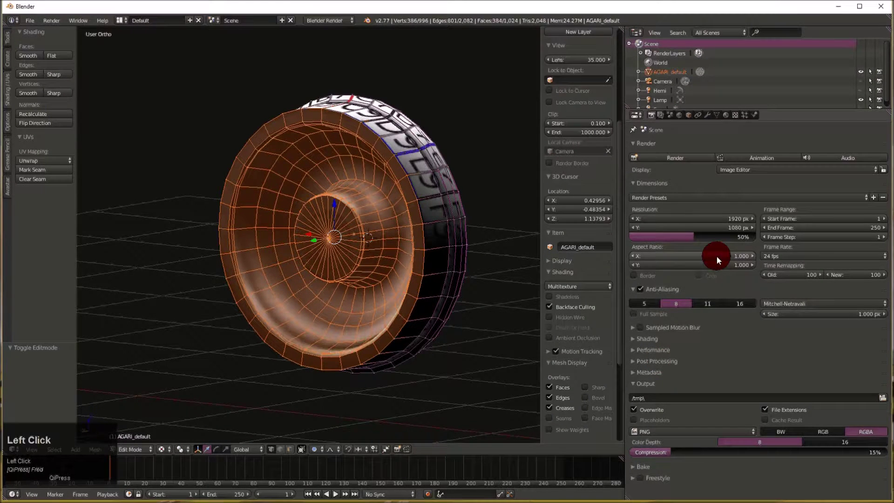
click(717, 116)
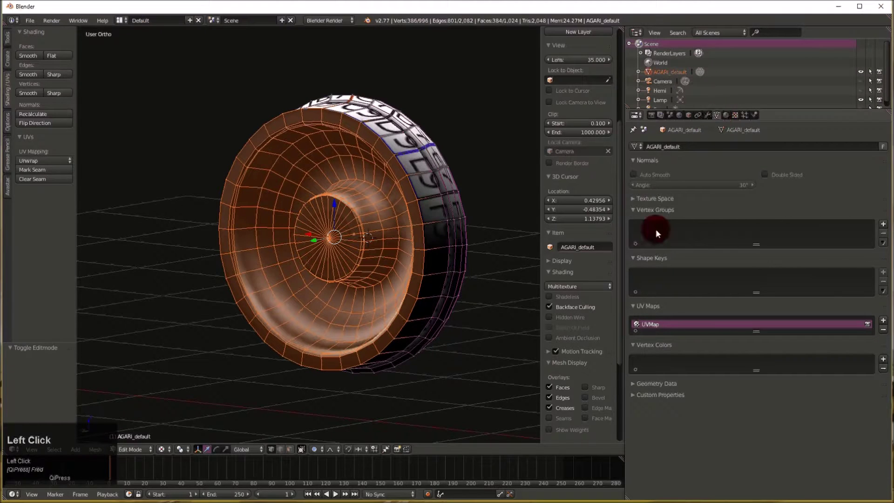
click(883, 224)
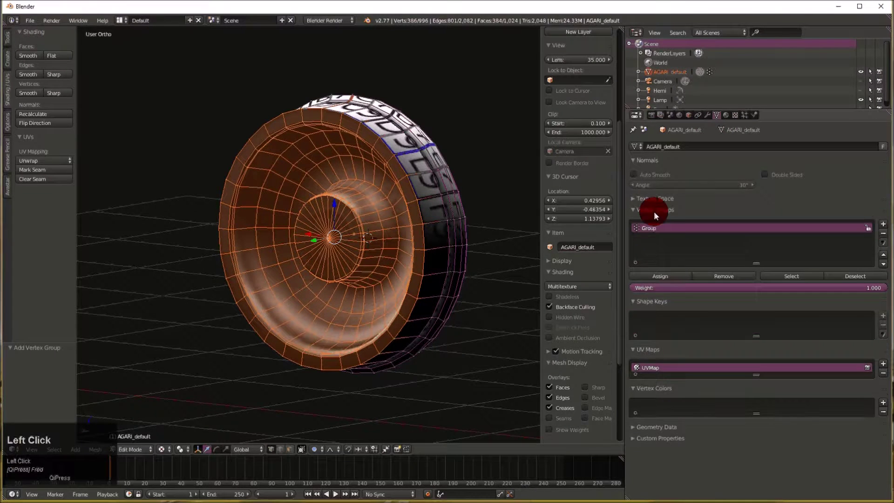
click(718, 118)
click(664, 275)
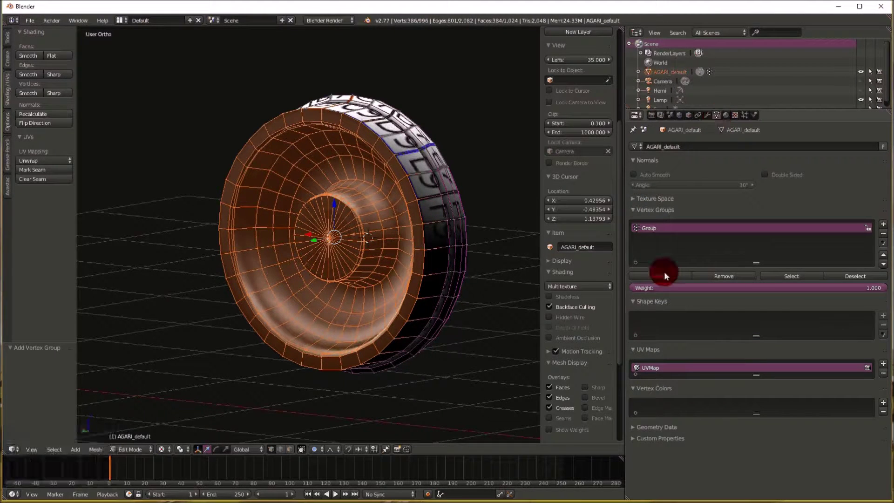
- Add a second vertex group and name the two groups Back and Fron
click(883, 225)
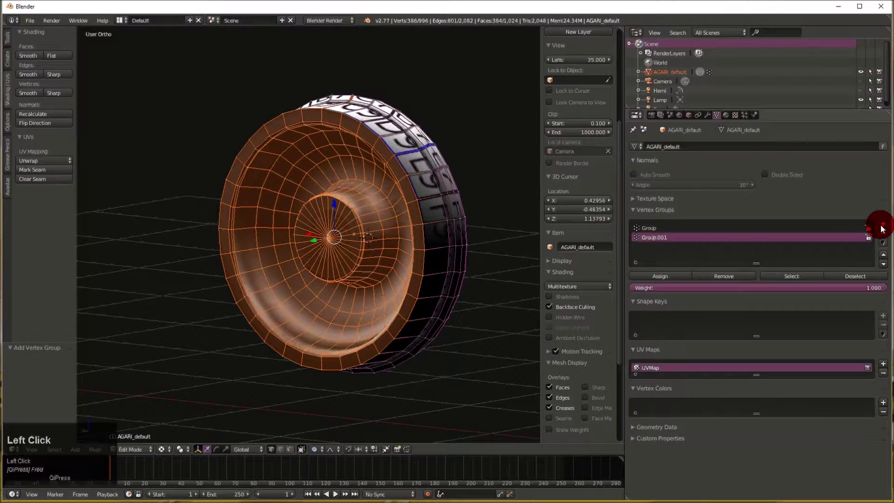
double_click(732, 230)
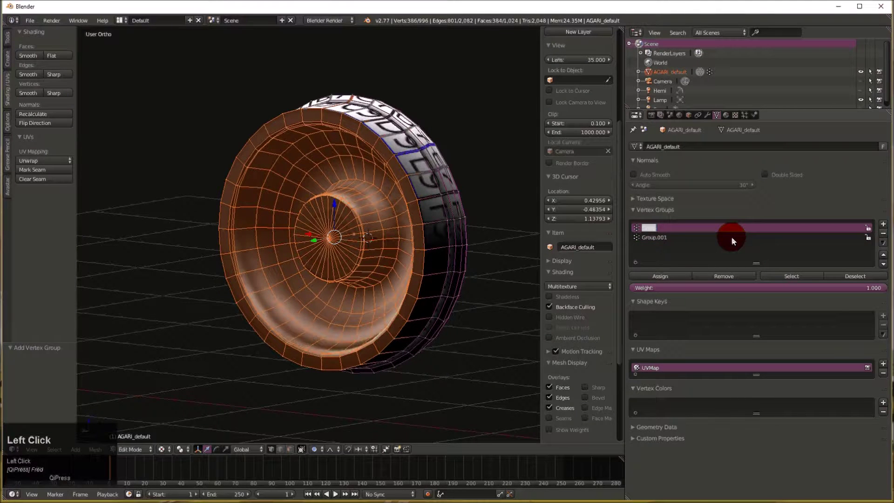
text(Back)
key(Return)
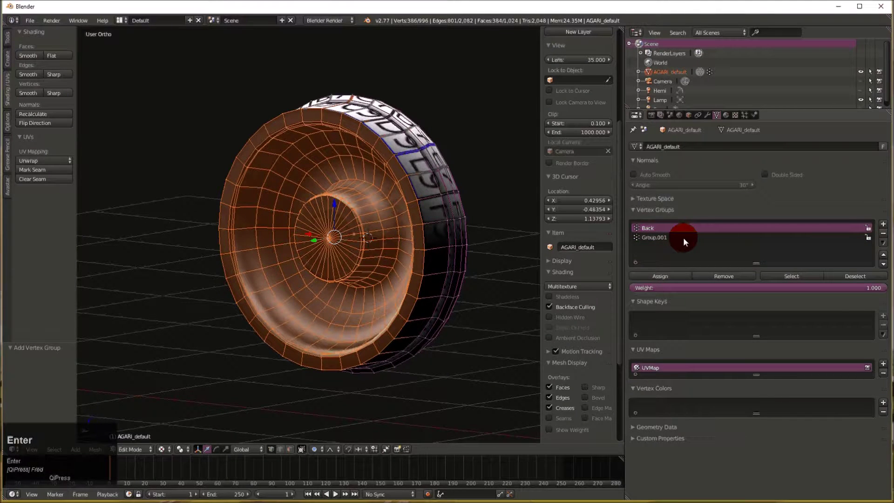
double_click(666, 238)
text(Fr)
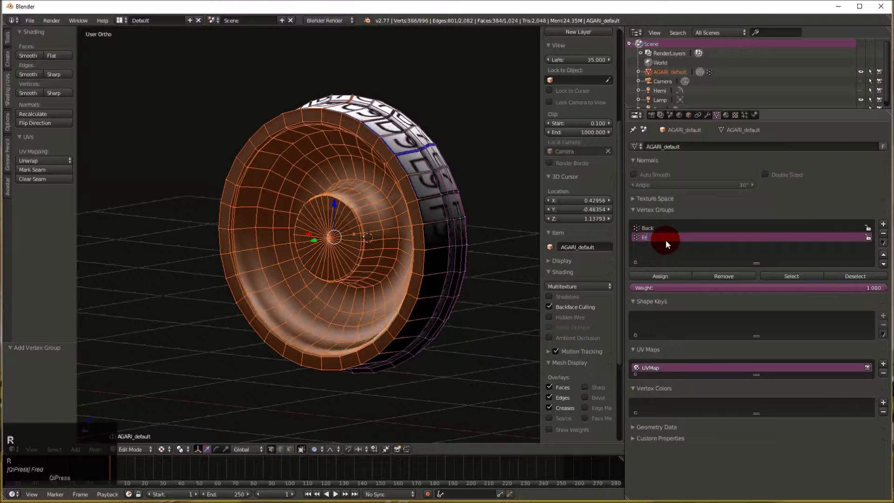
key(Return)
- Assign the selected faces on the wheel's back side to the Back vertex group
click(652, 226)
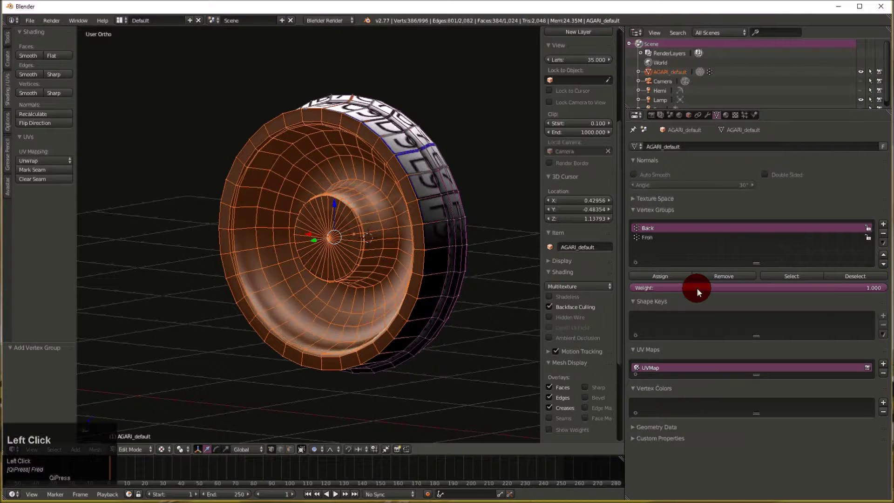
click(678, 276)
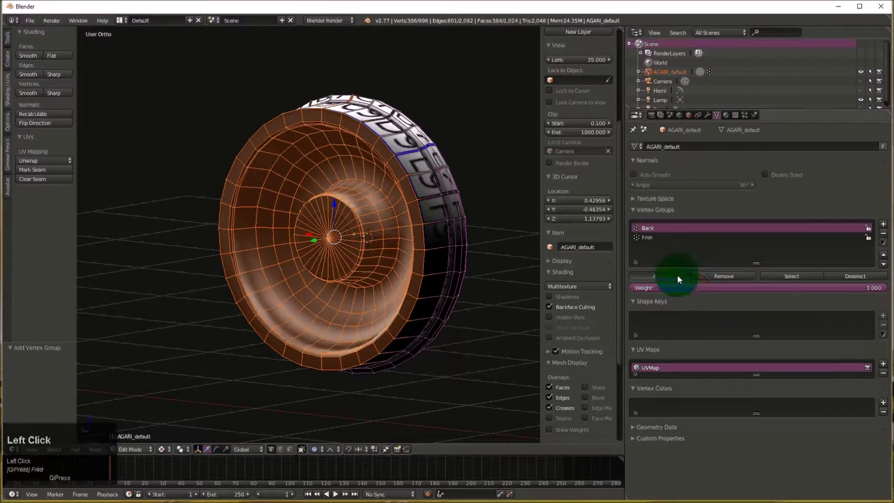
scroll(577, 256, up, 3)
- Grow a selection from the front hub's centre vertex out to the rim and assign it to the Fron vertex group
right_click(323, 186)
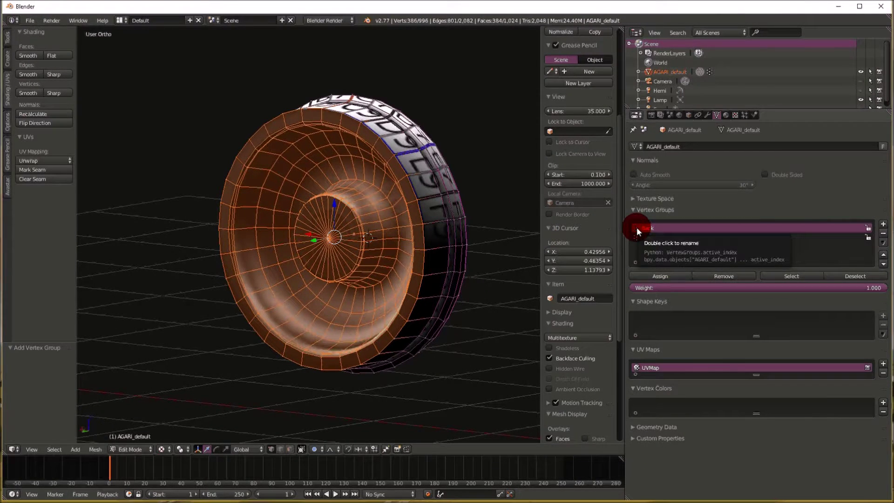
middle_drag(477, 230, 367, 238)
right_click(490, 219)
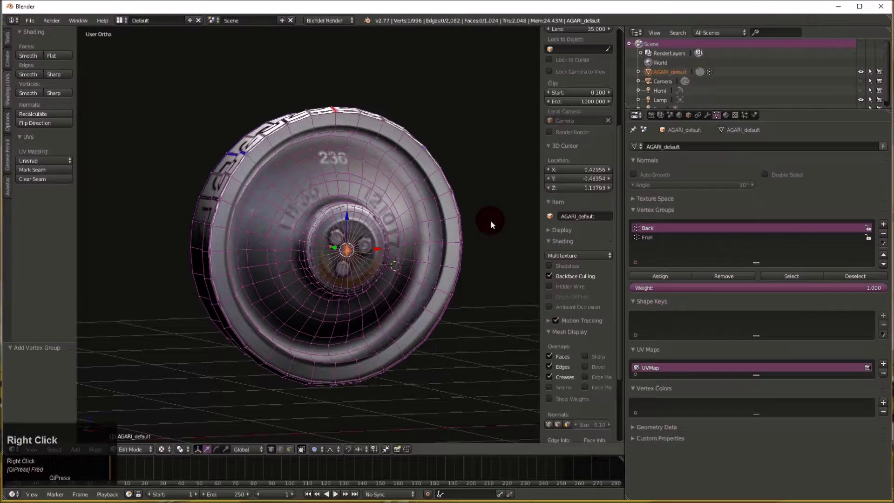
key(ctrl+KP_Add)
key(ctrl+KP_Add)
key(ctrl+KP_Add)
key(ctrl+KP_Add)
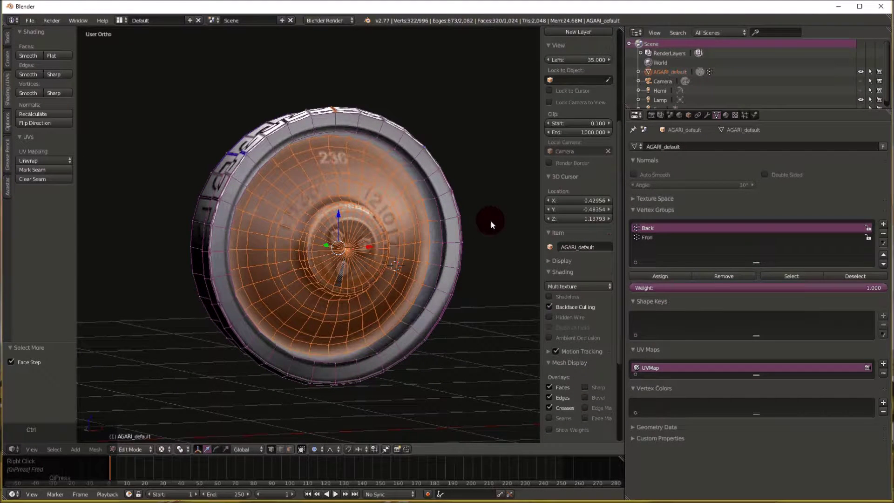
key(ctrl+KP_Add)
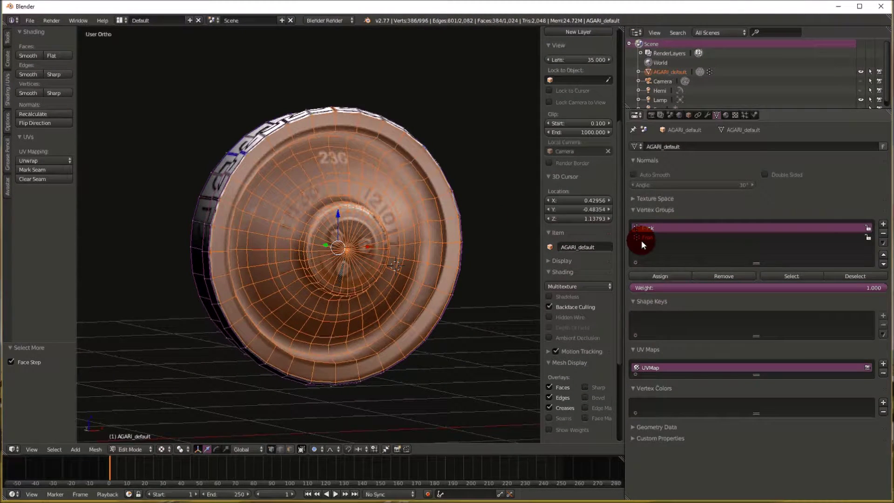
click(641, 238)
click(682, 276)
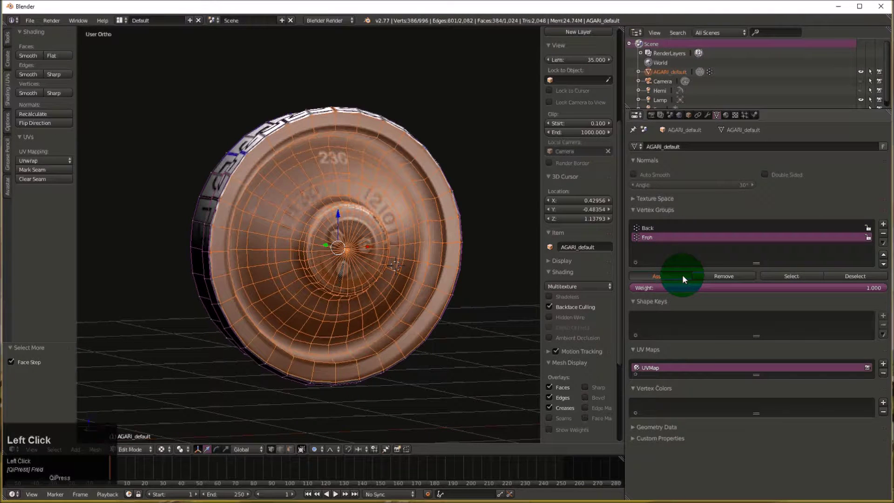
- Clear the selection and select the vertices of both the Back and Fron groups
scroll(579, 268, down, 4)
middle_drag(464, 261, 88, 256)
key(a)
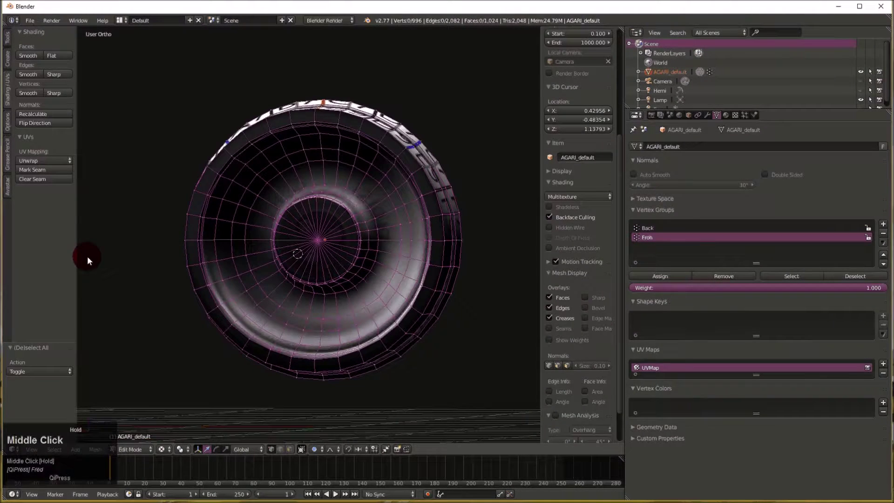
click(639, 228)
click(782, 276)
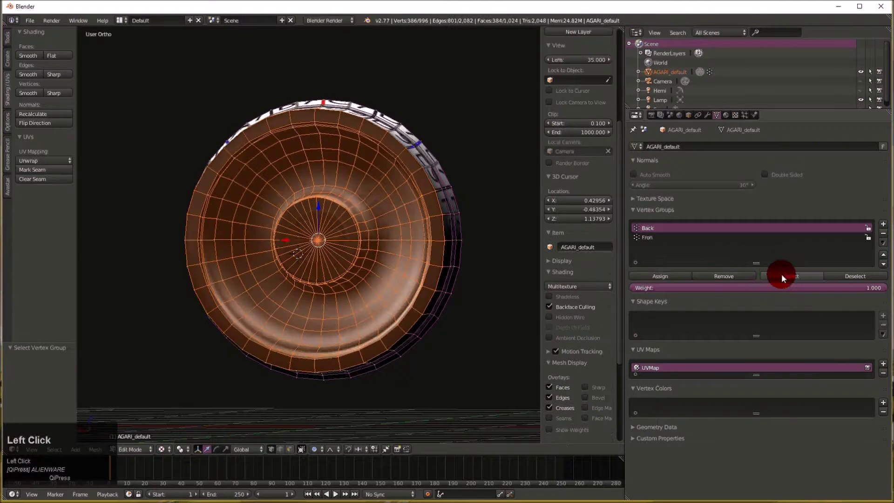
middle_drag(320, 230, 625, 244)
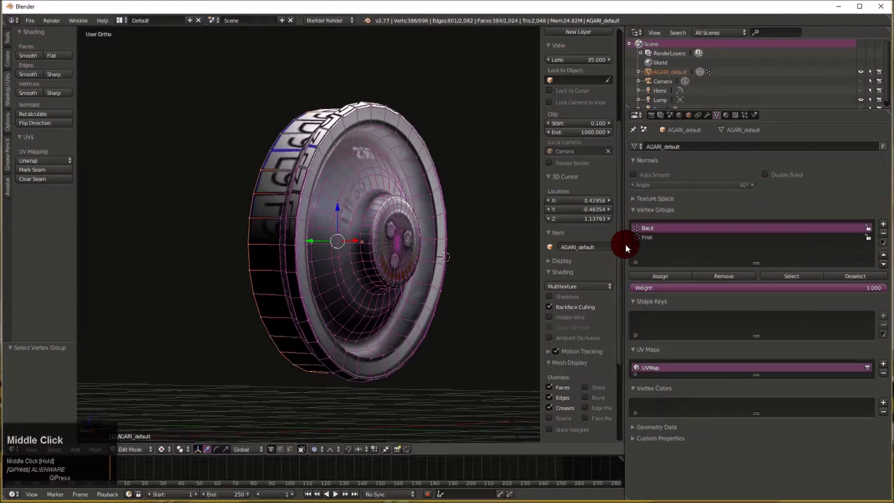
click(648, 237)
click(778, 276)
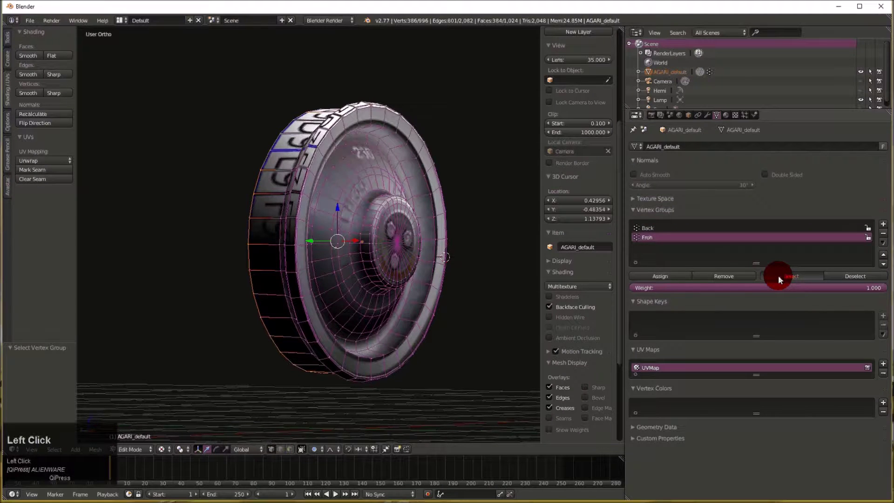
drag(317, 277, 334, 277)
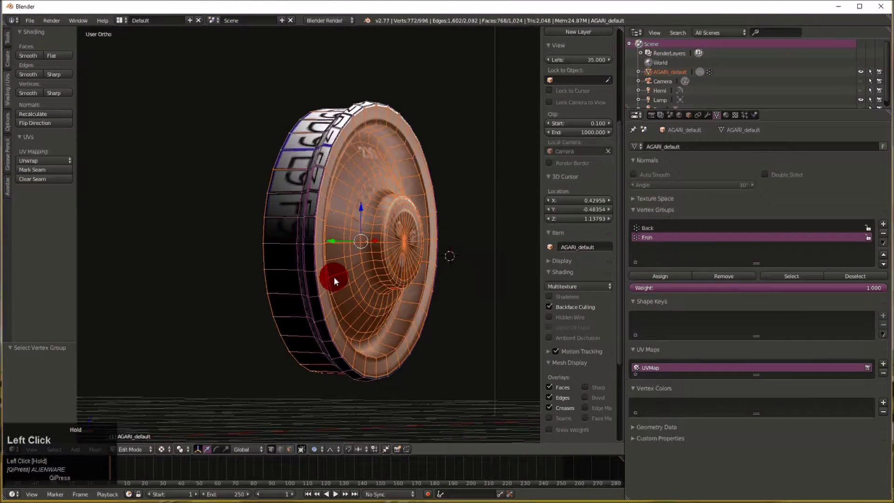
- Invert the selection to the remaining rim faces and try to rip them from the mesh
click(72, 447)
click(86, 407)
middle_drag(326, 338, 371, 326)
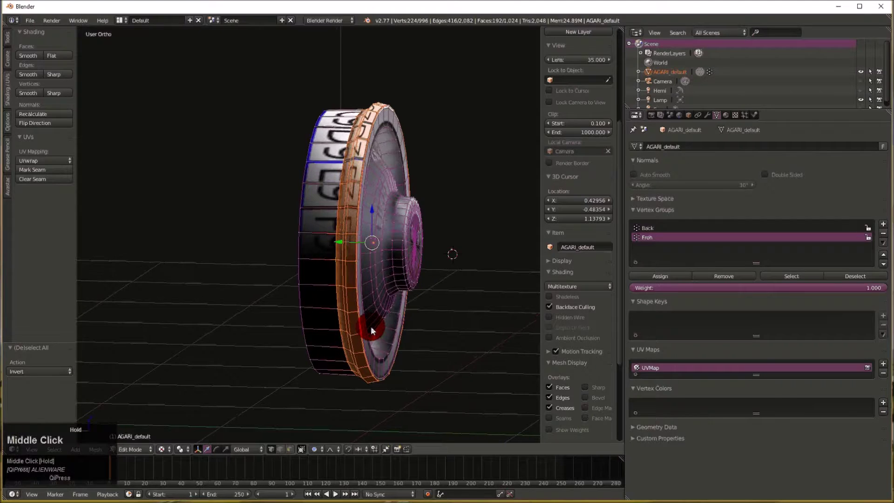
middle_drag(370, 326, 386, 354)
key(v)
right_click(365, 176)
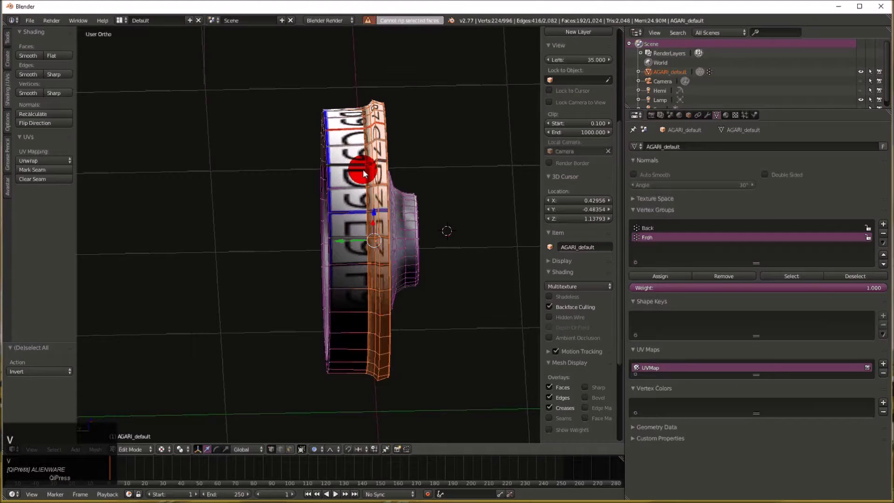
- Switch to face selection and circle-select the tread faces down the wheel's edge, including the adjoining strip beside the flange
key(c)
drag(295, 387, 294, 386)
click(288, 448)
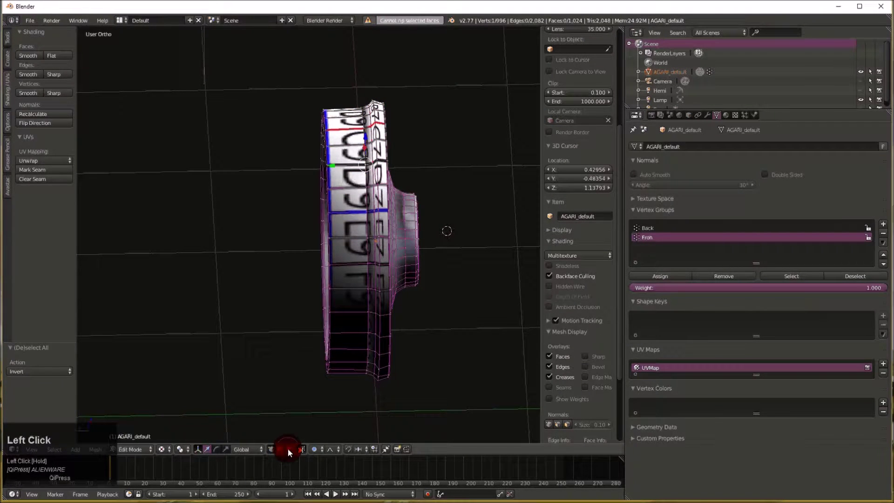
click(356, 194)
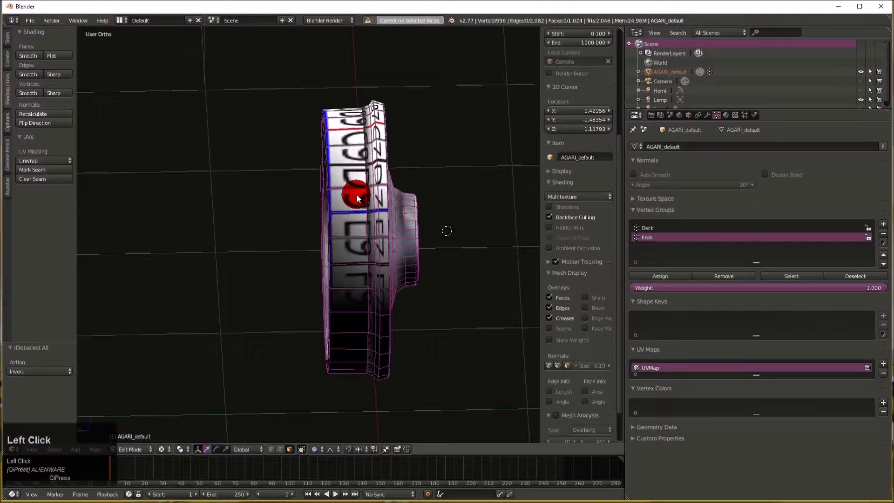
key(c)
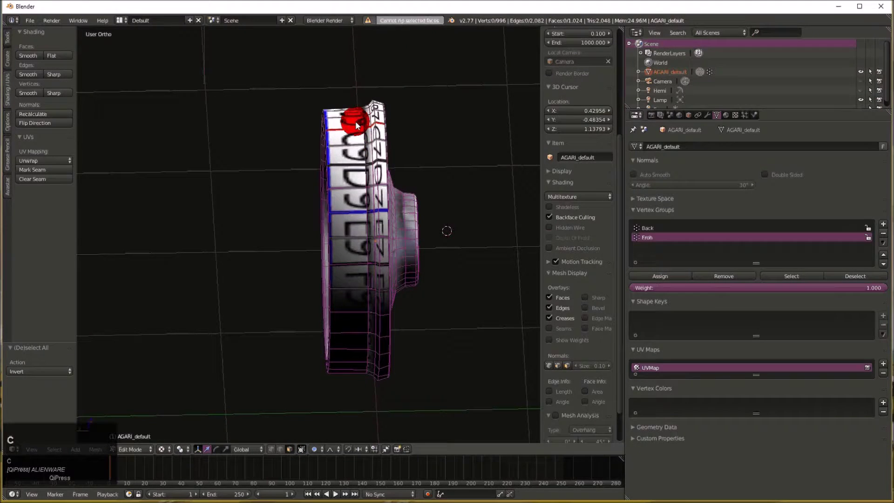
drag(357, 125, 357, 383)
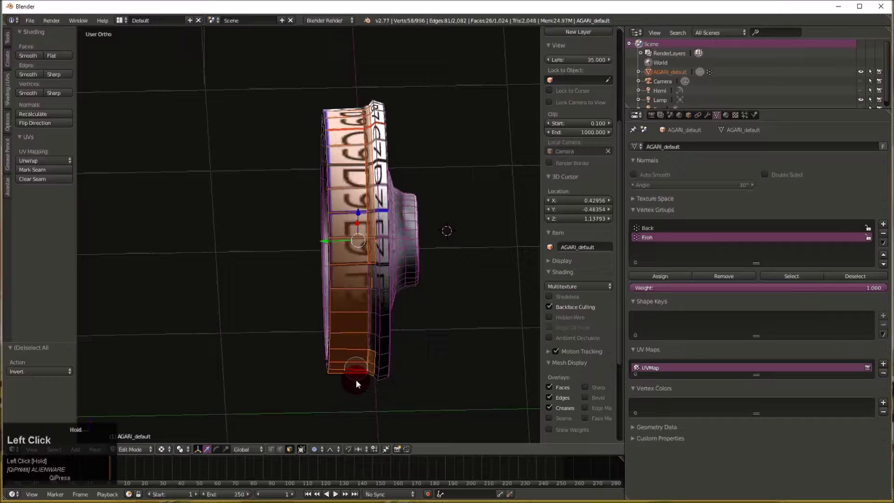
right_drag(356, 379, 361, 298)
drag(361, 297, 373, 306)
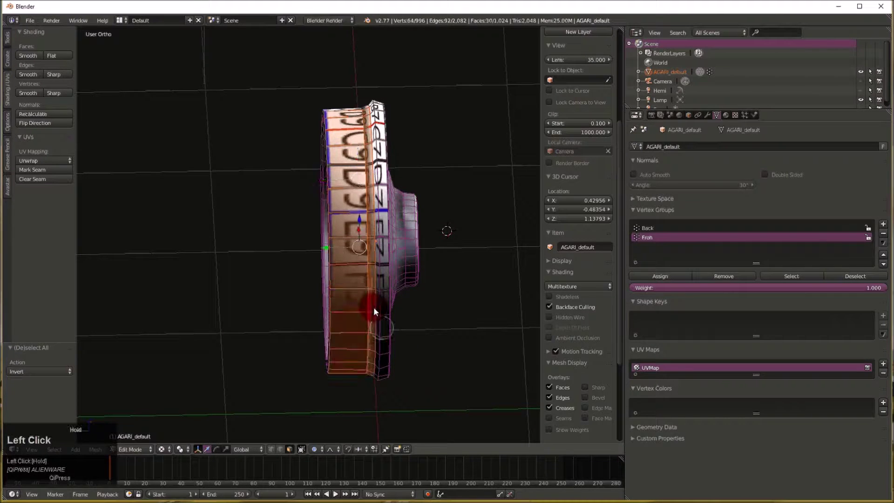
right_click(888, 222)
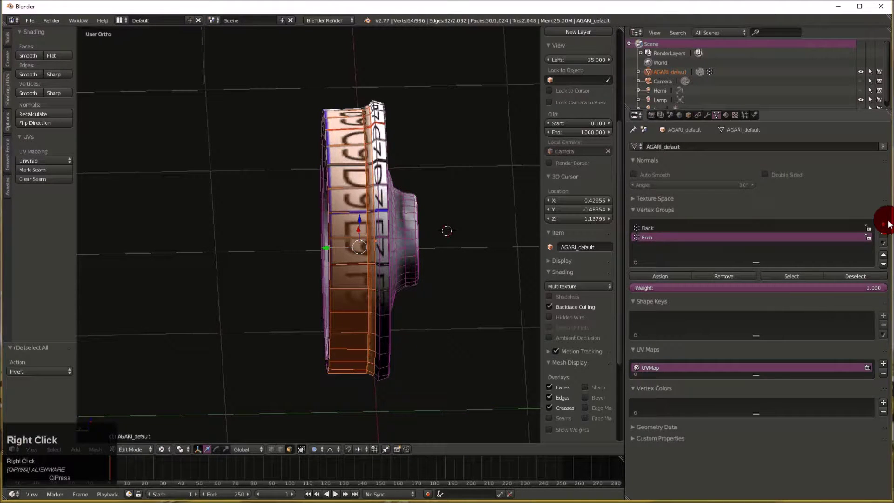
- Add a third vertex group and name it Rim
click(883, 224)
click(658, 247)
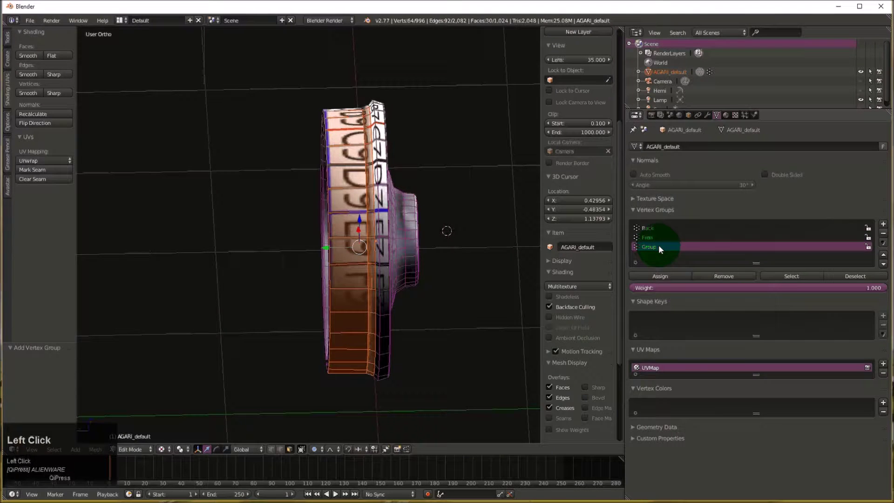
text(Rim)
key(Return)
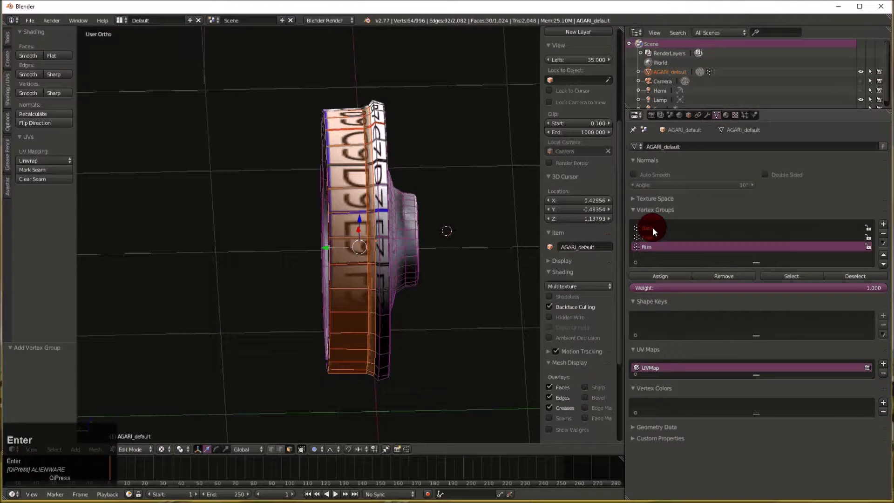
- Clear the tread selection and select the faces of both the Back and Fron vertex groups
click(653, 228)
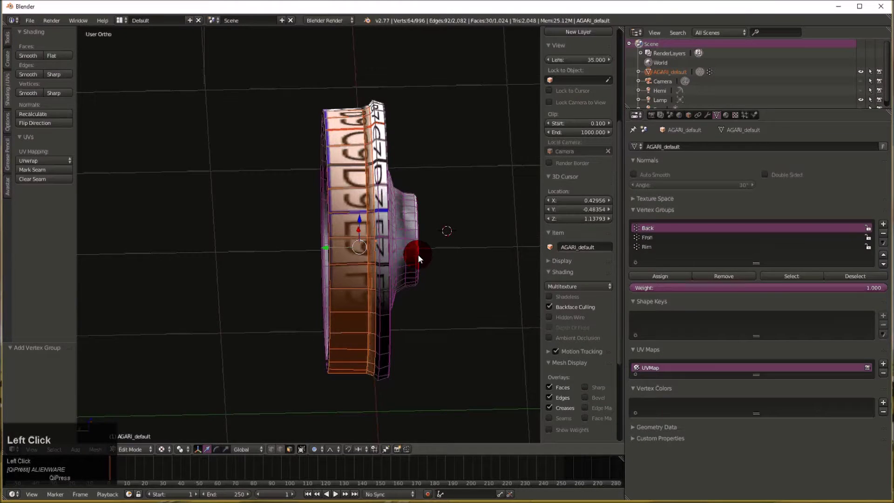
key(a)
scroll(577, 260, down, 3)
click(783, 275)
click(647, 237)
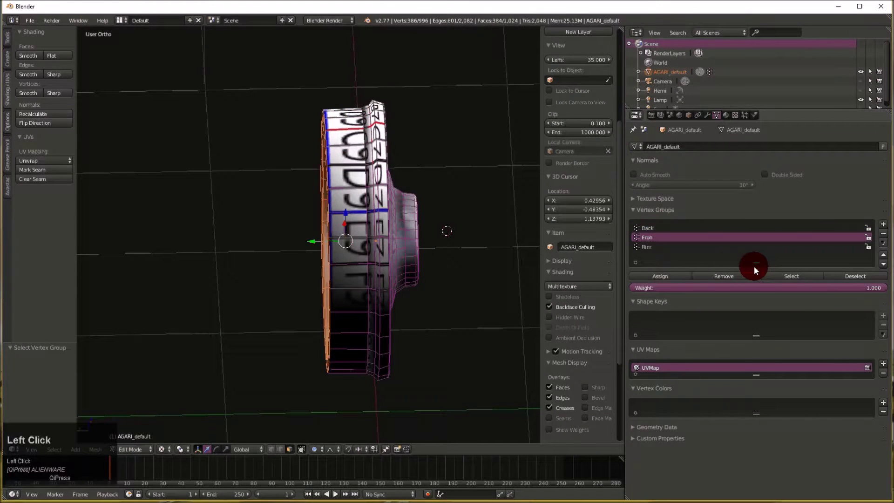
click(776, 275)
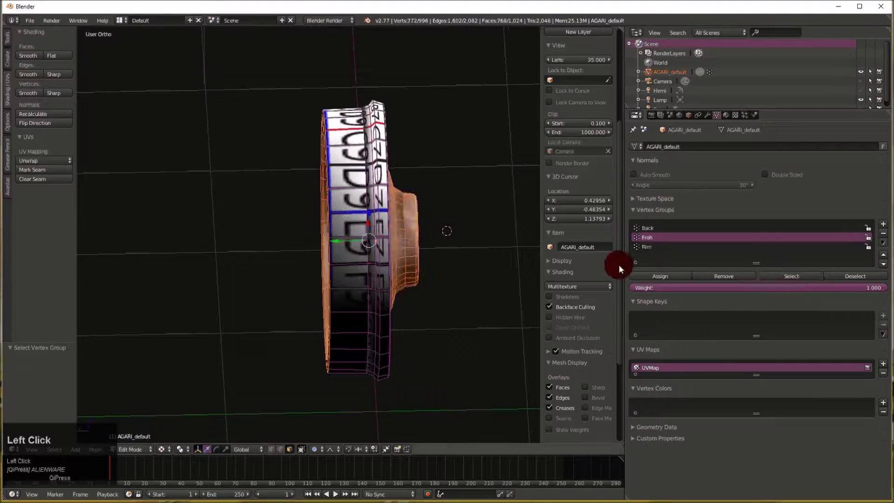
- Invert the selection to the wheel's rim faces and make Rim the active vertex group
click(75, 450)
mouse_move(57, 449)
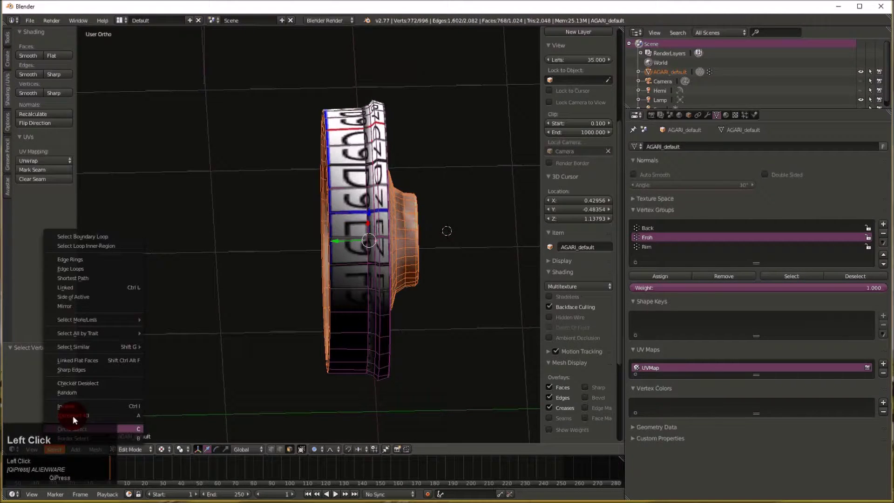
click(81, 375)
middle_drag(302, 326, 307, 238)
click(644, 246)
middle_drag(368, 278, 390, 283)
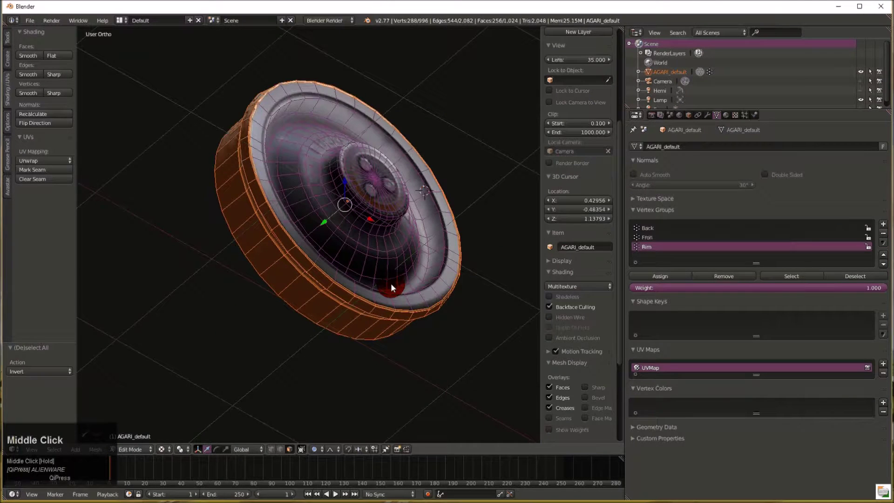
- Unwrap the selected rim faces and select their complete UV layout in the UV/Image Editor
key(u)
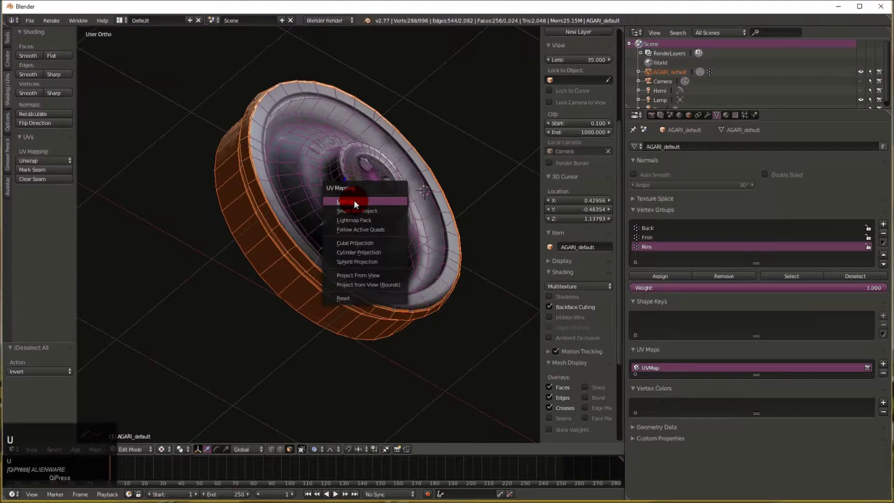
click(354, 202)
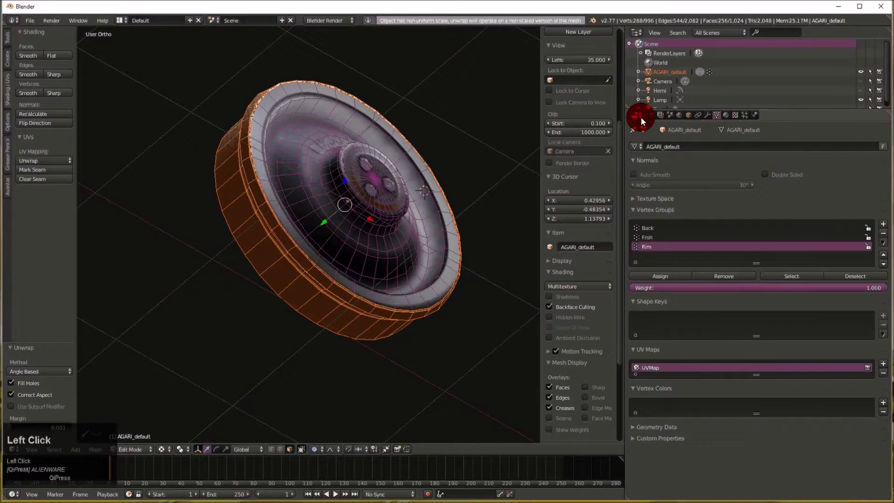
click(639, 117)
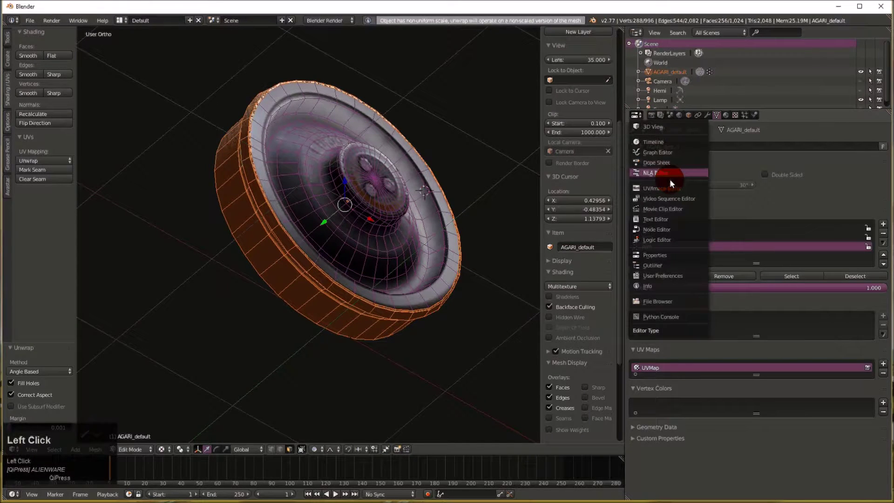
click(670, 185)
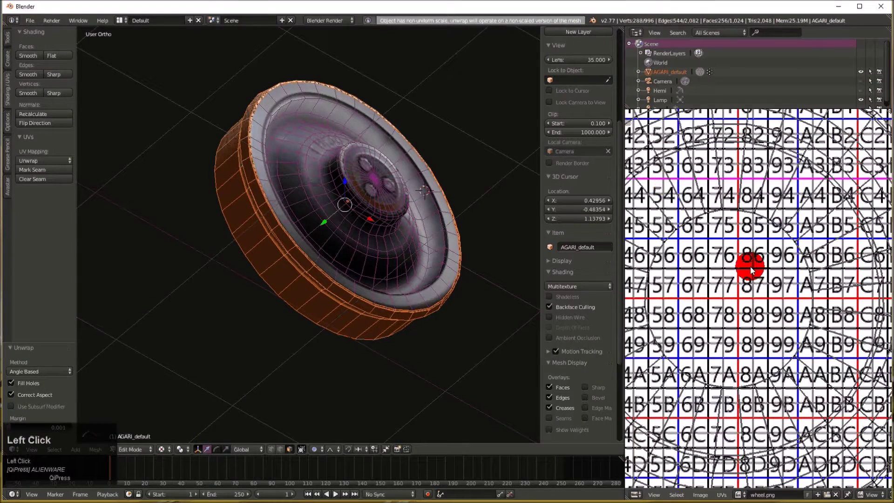
scroll(750, 275, down, 5)
key(a)
key(a)
key(a)
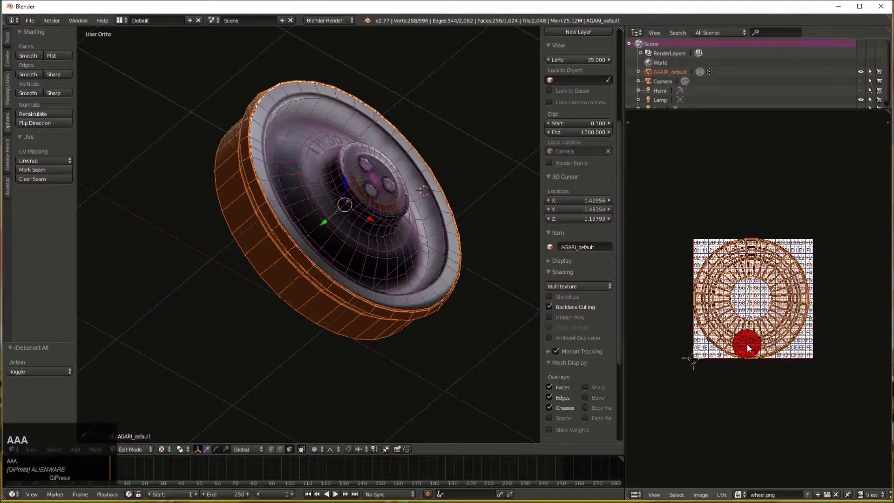
- Assign the New.jpg wheel photo to the selected rim UVs in place of wheel.png
click(738, 494)
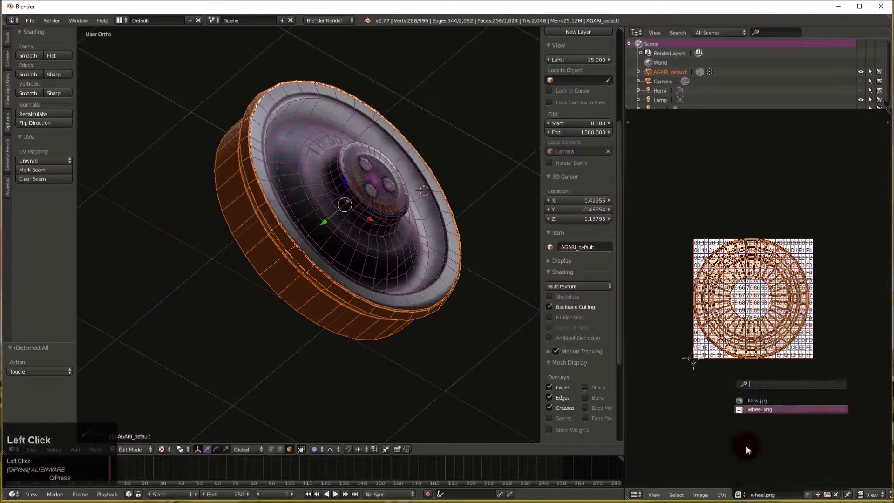
click(747, 402)
scroll(762, 306, up, 6)
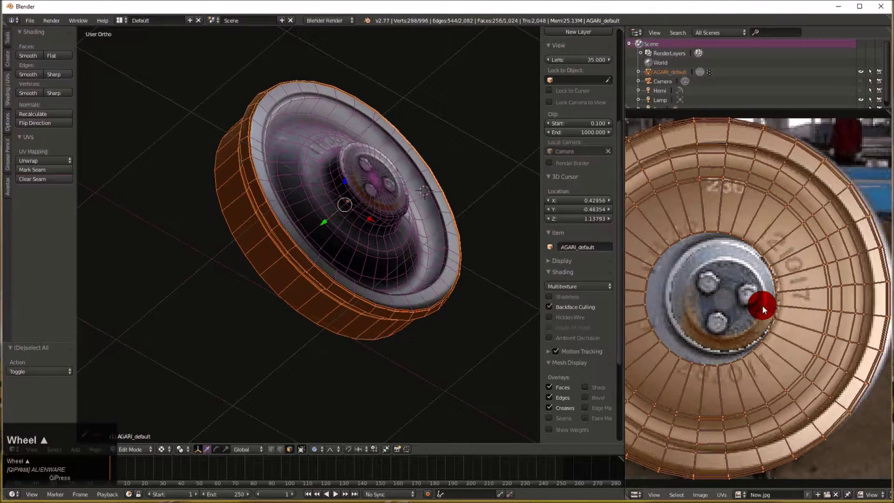
scroll(762, 305, up, 2)
- Clear the mesh selection and examine how the wheel photo maps onto the tread, flange and front face
middle_drag(531, 301, 493, 336)
key(a)
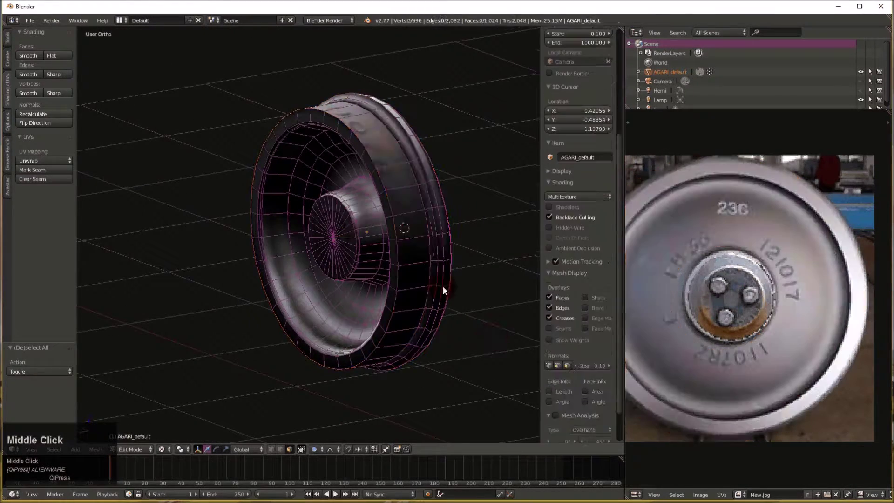
mouse_move(443, 288)
middle_down()
mouse_move(398, 303)
mouse_move(395, 269)
mouse_move(345, 290)
mouse_move(469, 250)
middle_up()
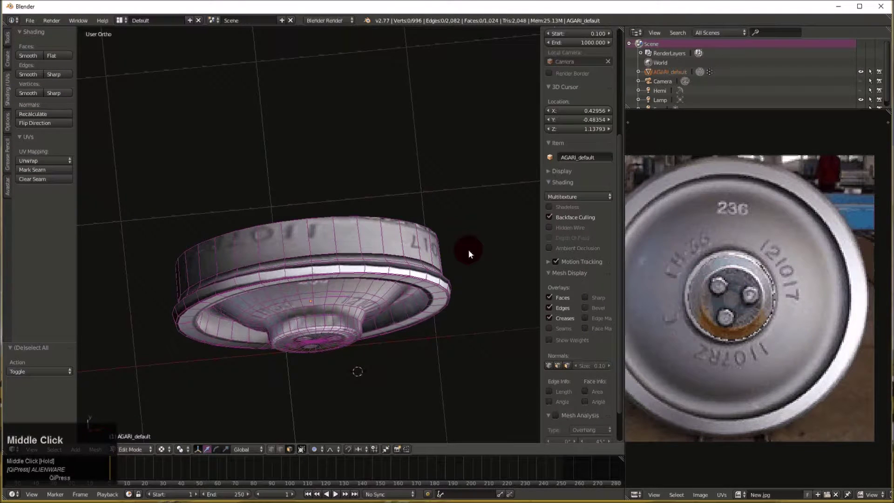
key(a)
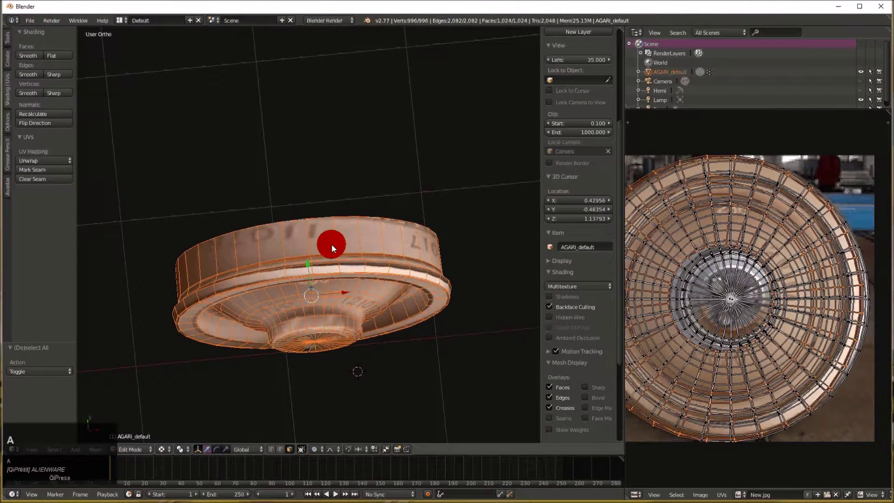
key(a)
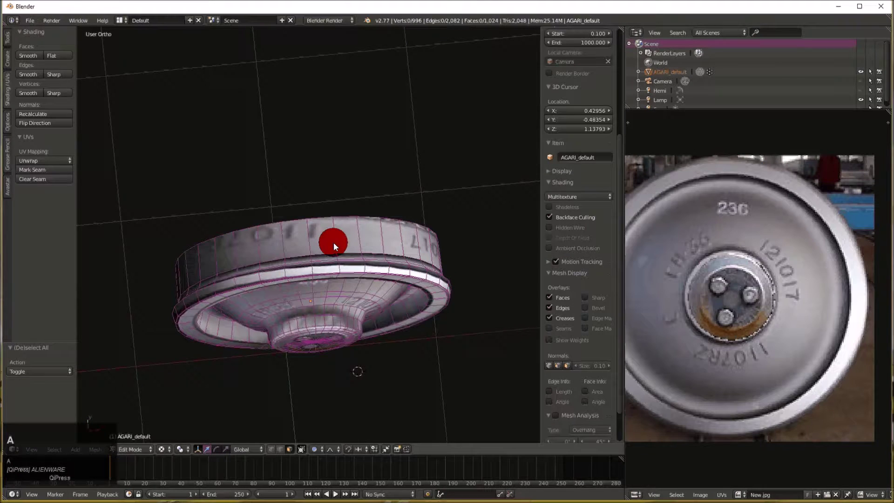
middle_drag(333, 242, 406, 210)
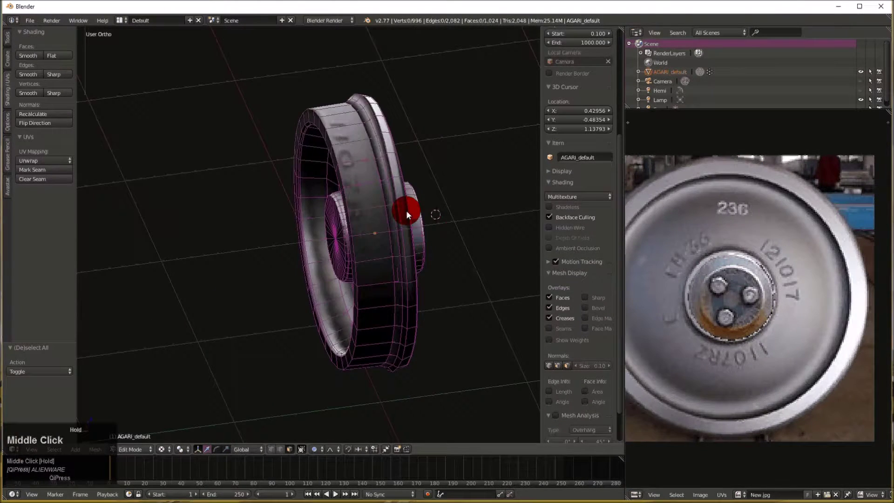
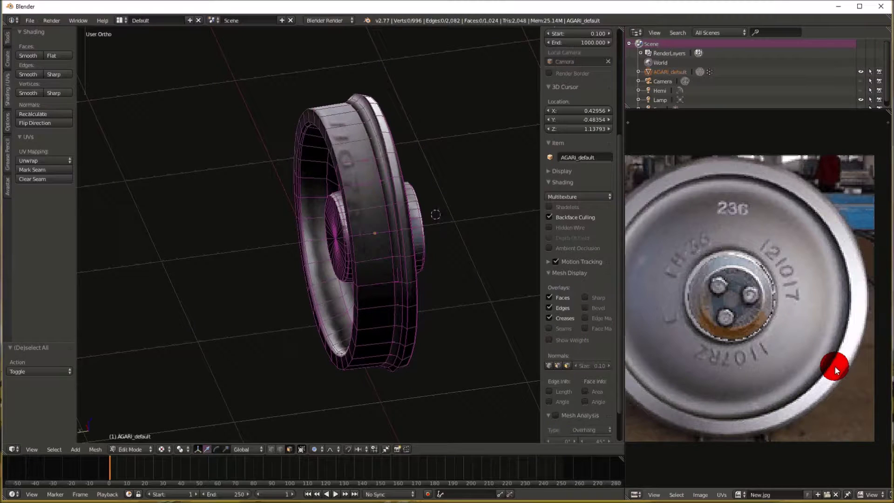
middle_drag(442, 294, 386, 277)
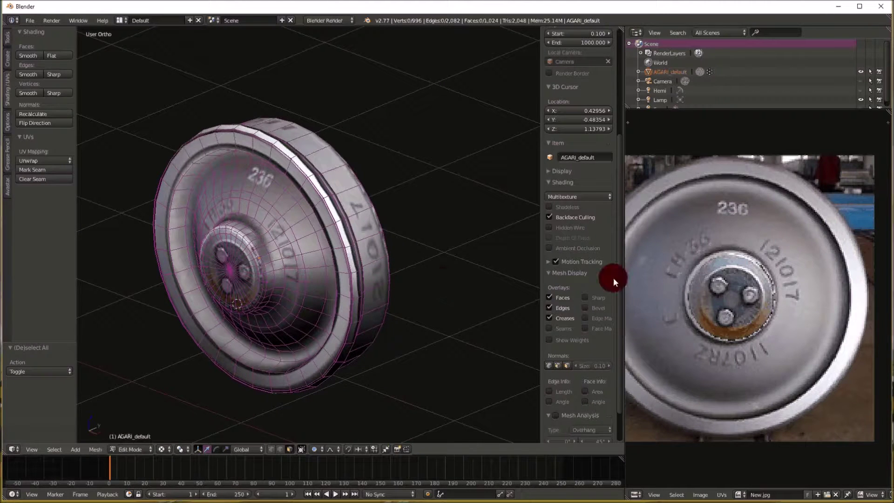
- Set the viewport's material mode to GLSL and view the wheel's side
click(578, 196)
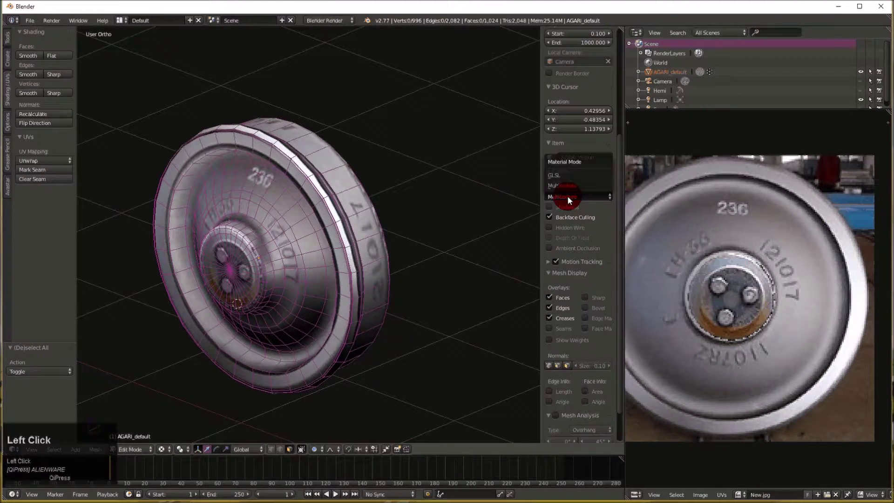
click(559, 176)
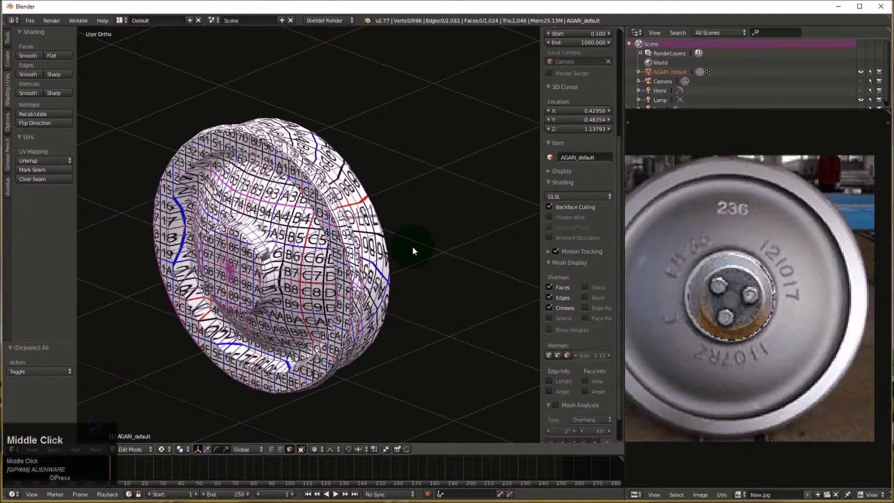
middle_drag(412, 246, 449, 232)
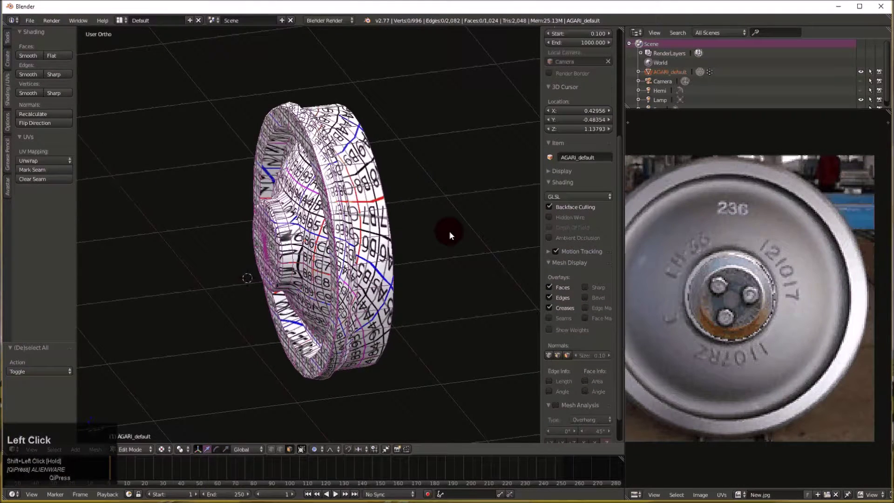
- Hide the viewport's tool shelf and properties region, and replace the UV editor with the Properties editor showing the agari material
key(t)
key(n)
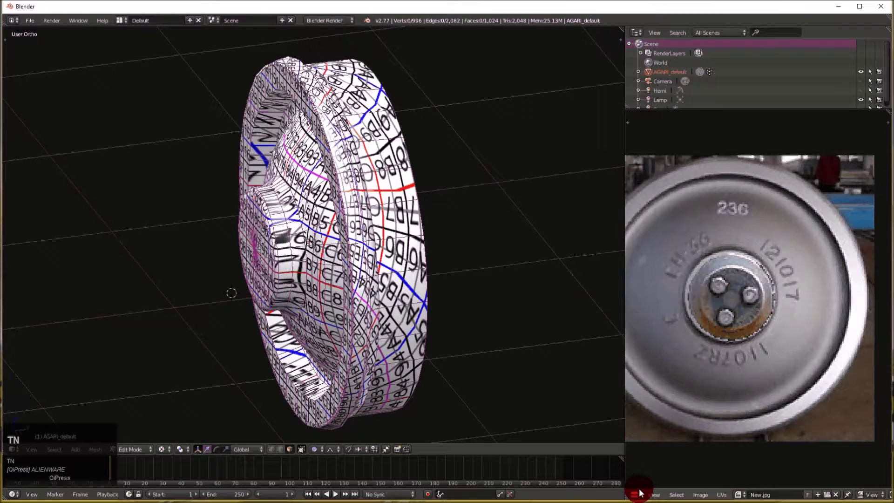
click(638, 494)
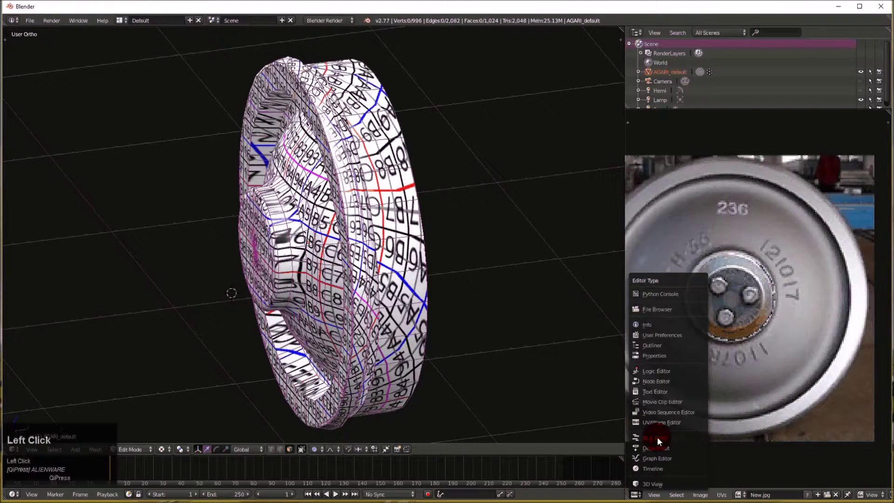
click(657, 437)
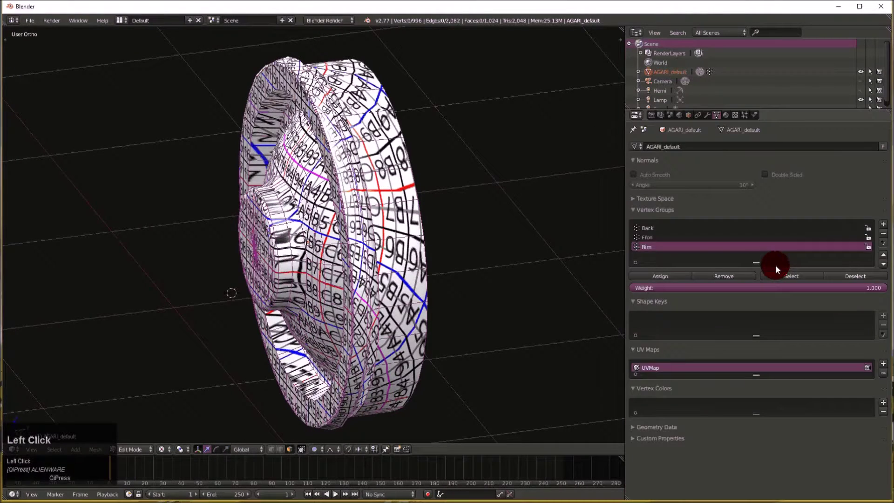
click(725, 116)
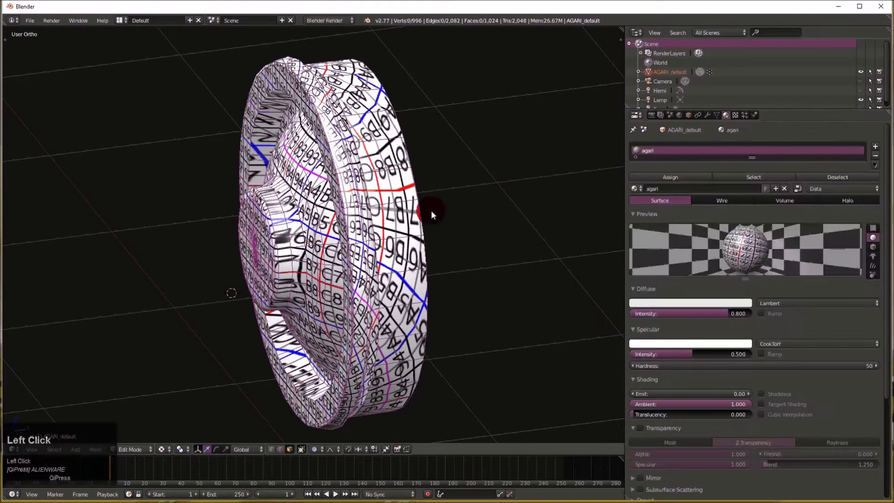
- Examine the grid texture on the wheel in Object Mode and in Edit Mode with the whole mesh selected
key(Tab)
drag(432, 214, 466, 214)
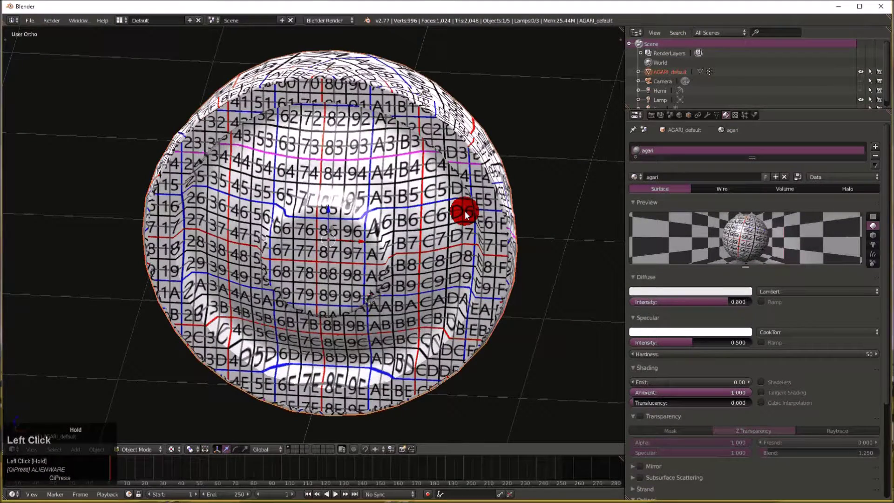
key(Tab)
key(a)
key(a)
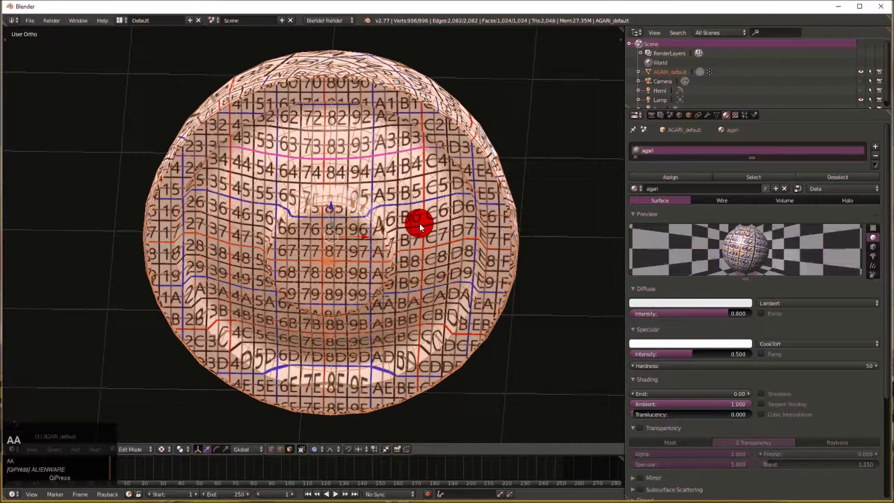
click(741, 179)
click(376, 241)
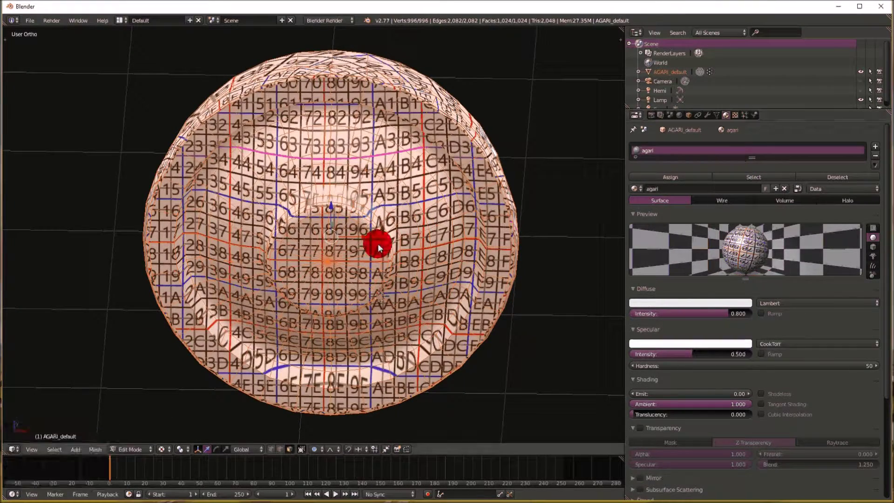
mouse_move(375, 241)
middle_down()
mouse_move(460, 229)
mouse_move(388, 215)
mouse_move(355, 181)
mouse_move(240, 189)
middle_up()
click(239, 189)
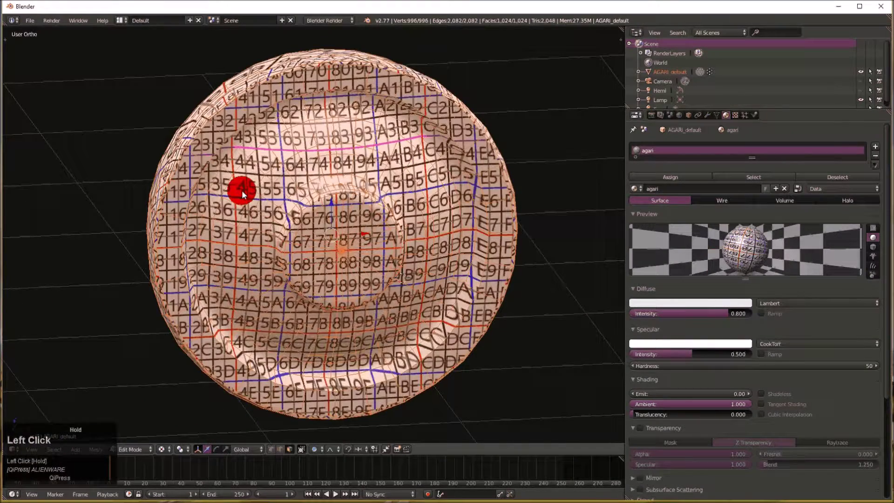
- Select a single hub face, make Fron the active vertex group and select that group's faces
right_click(368, 250)
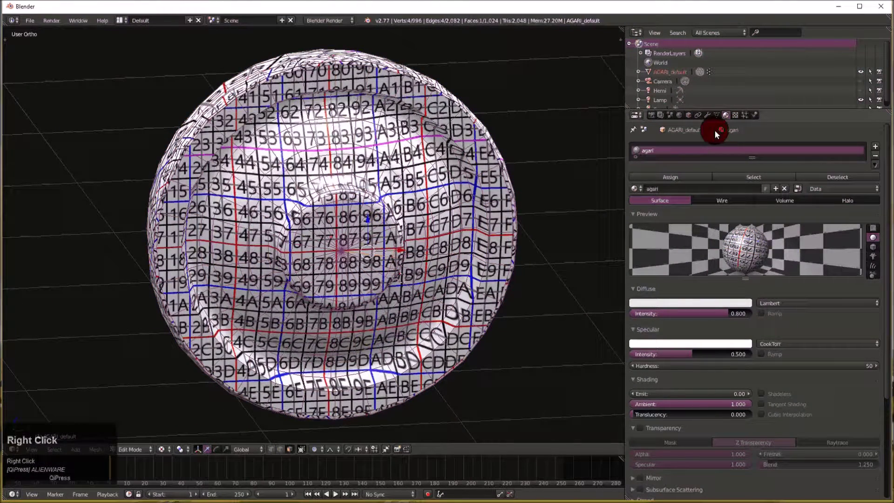
click(717, 115)
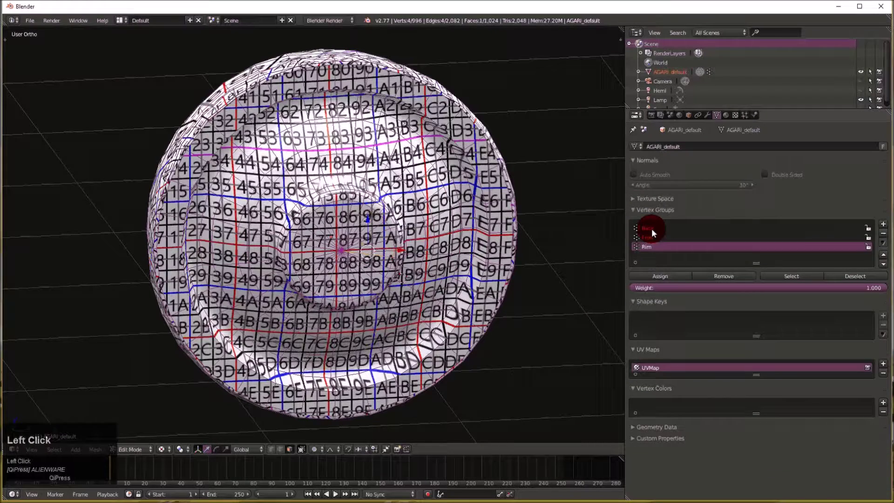
click(652, 236)
click(783, 277)
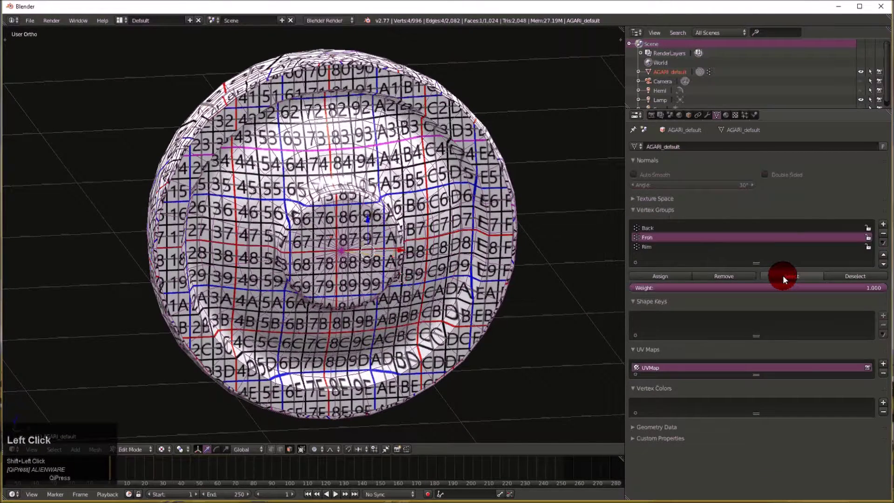
- Rename the wheel's agari material as Wheel
click(477, 267)
mouse_move(477, 268)
mouse_down()
mouse_move(416, 259)
mouse_move(812, 151)
mouse_up()
click(730, 115)
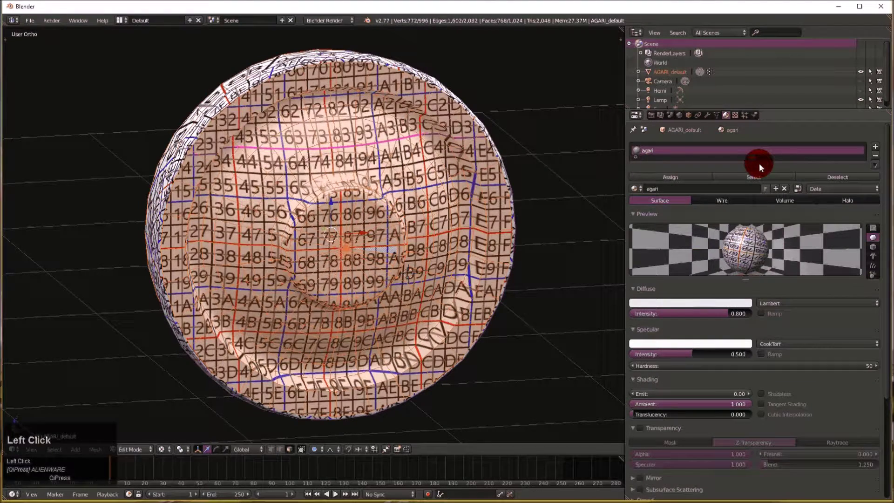
click(675, 188)
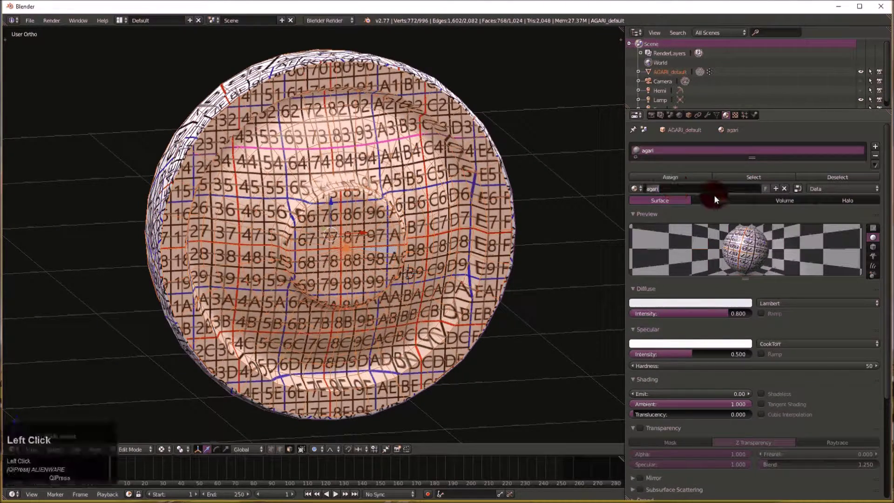
key(BackSpace)
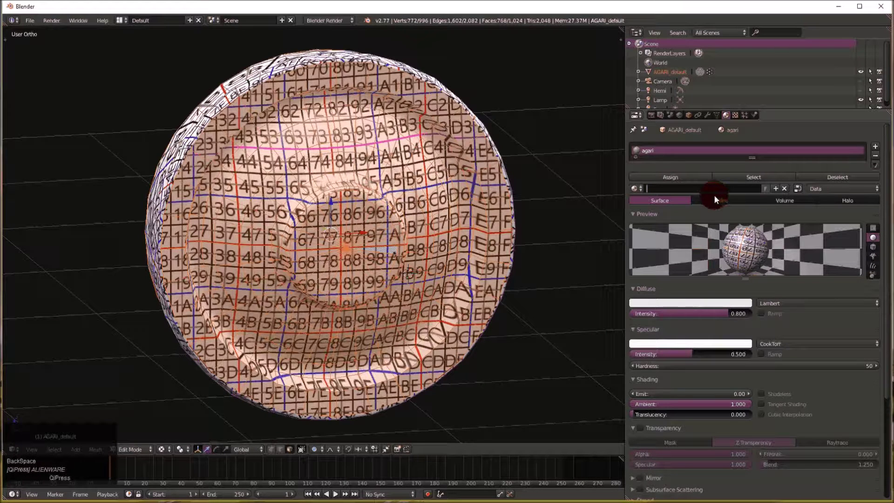
text(Wheel)
key(Return)
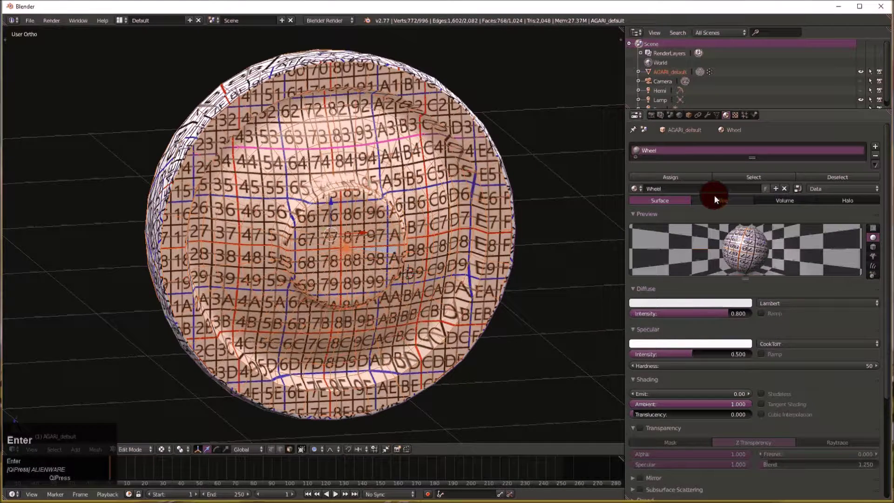
click(713, 192)
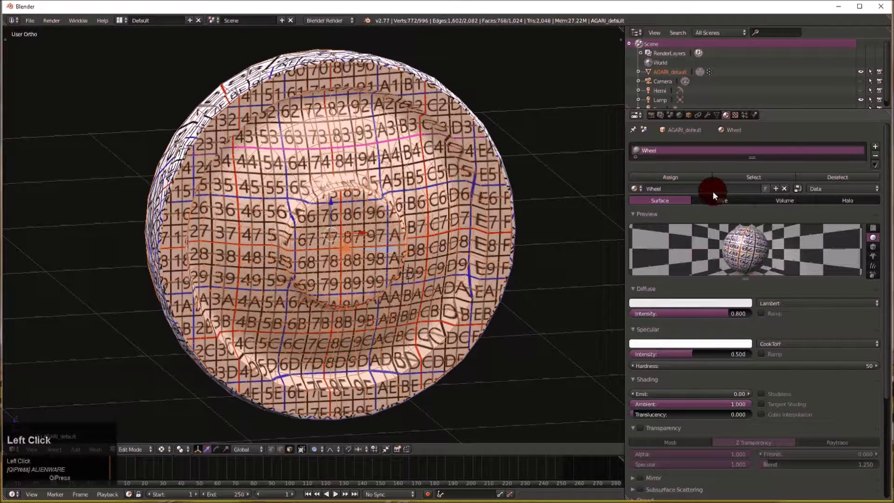
- Invert the face selection and assign the newly selected rim faces to an added second material slot
click(54, 448)
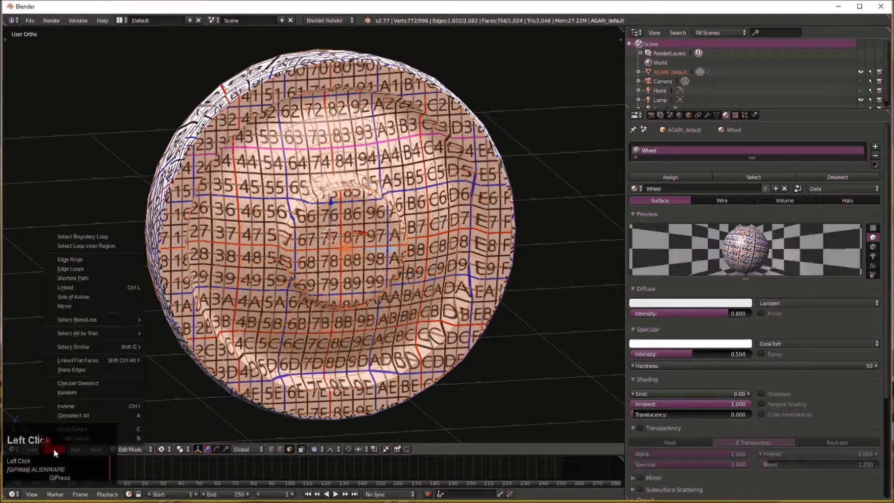
click(85, 405)
click(865, 142)
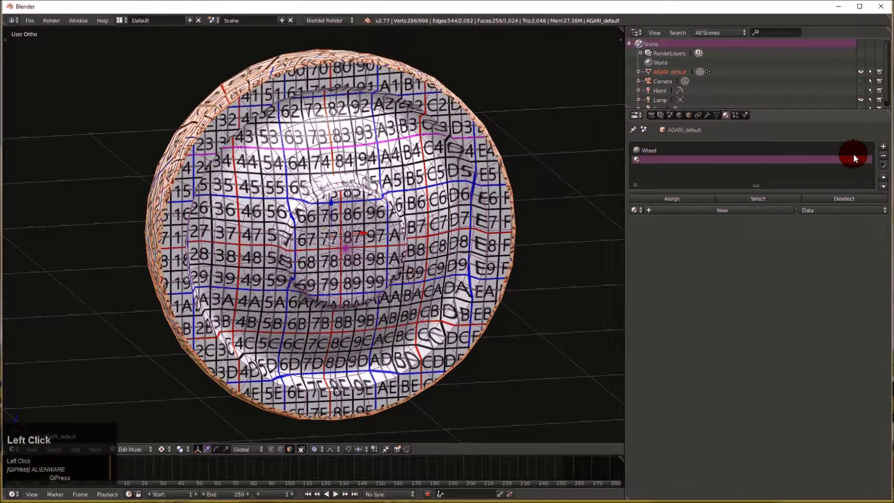
click(679, 198)
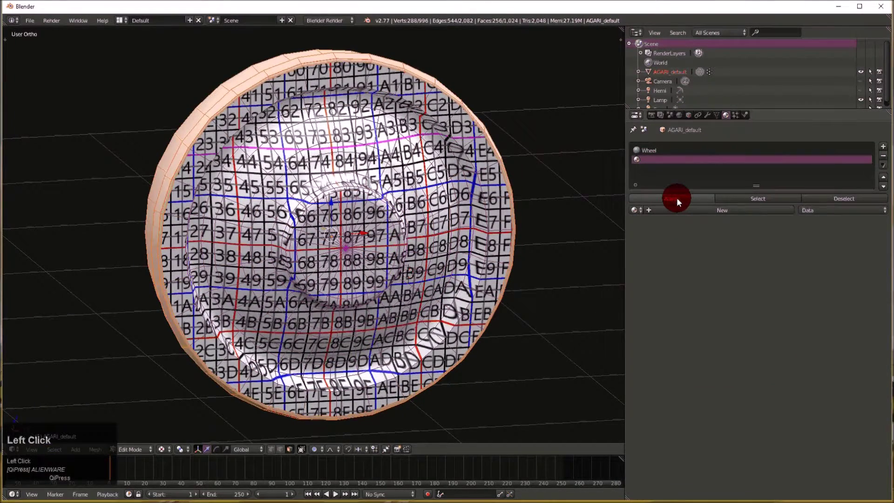
- Create a new material named Rim in the second slot and assign it to the selected rim faces
click(665, 160)
click(700, 210)
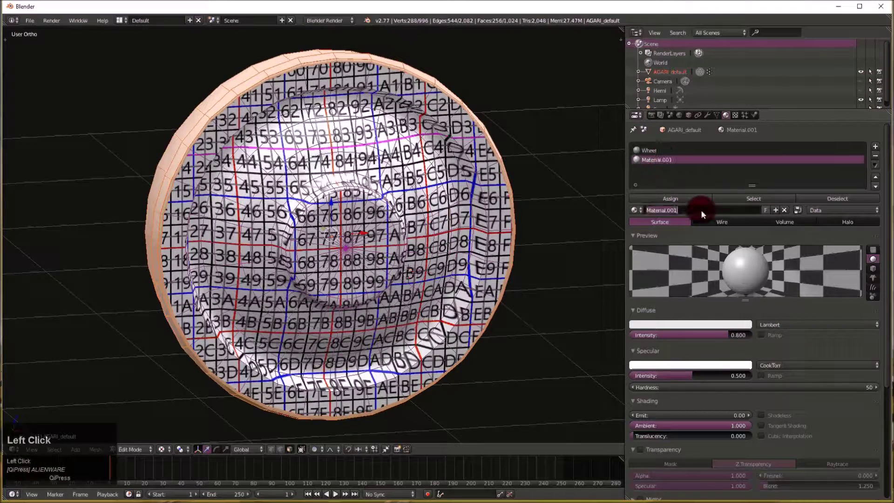
text(Rim)
key(Return)
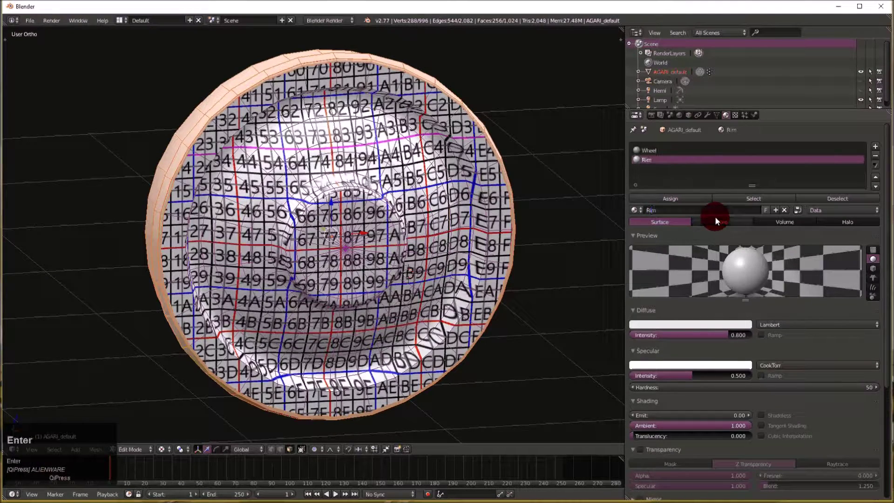
click(671, 196)
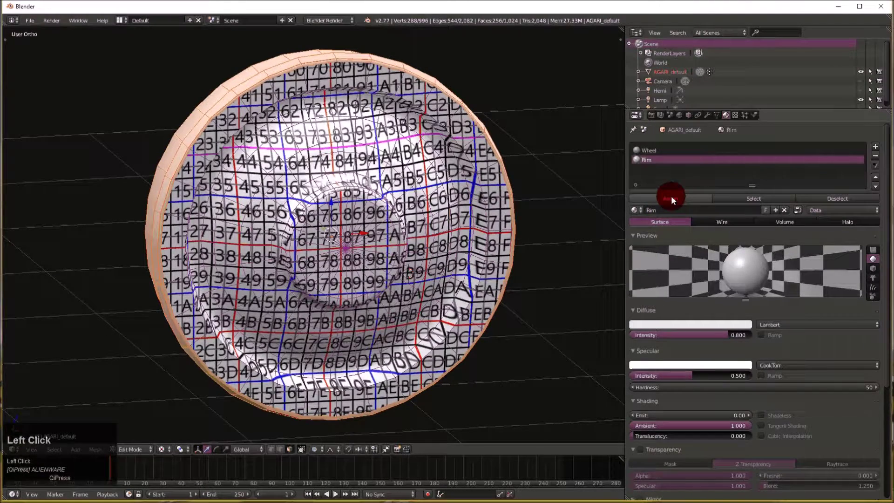
- Replace the image of the Wheel material's Kd texture with New.jpg from the recent Wheels folder
click(660, 149)
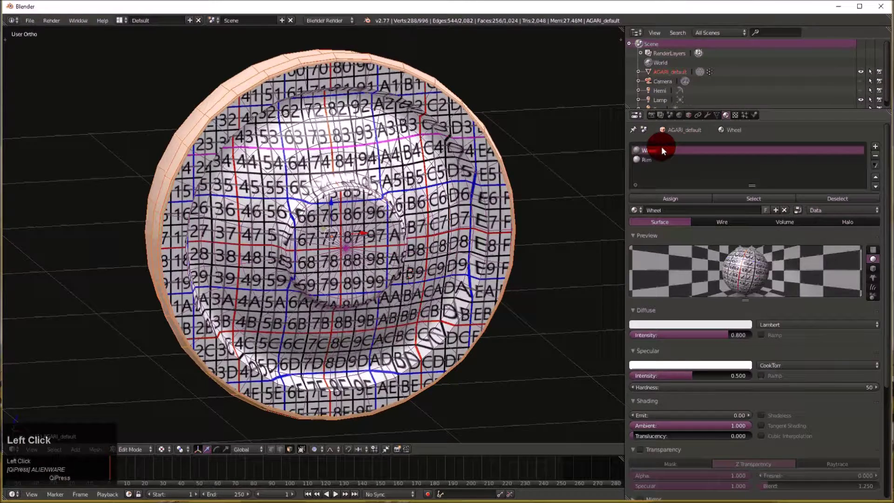
click(736, 115)
scroll(807, 297, down, 2)
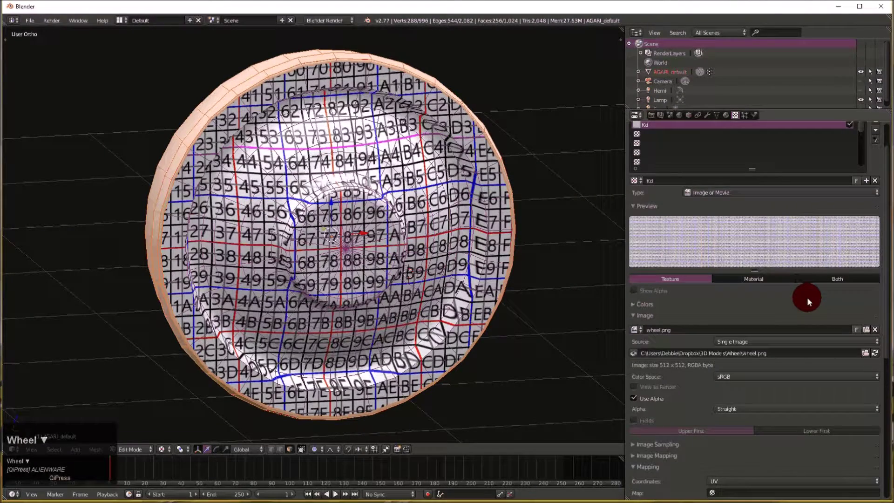
click(866, 330)
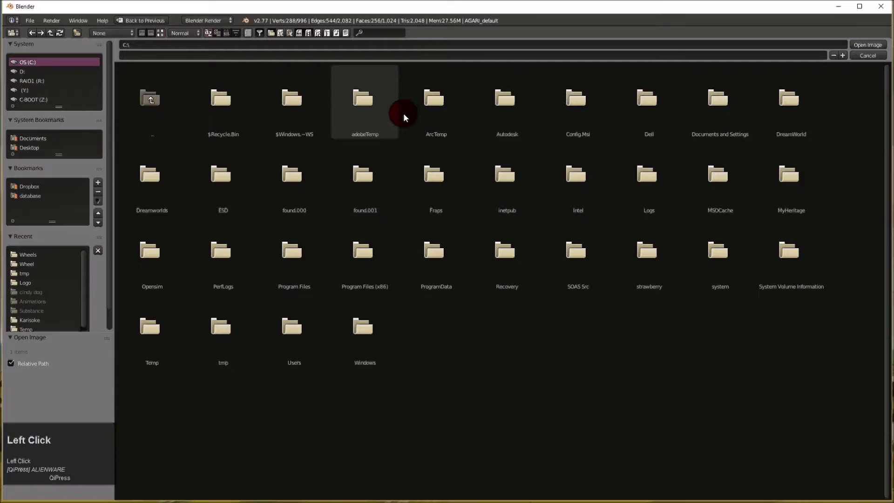
click(10, 274)
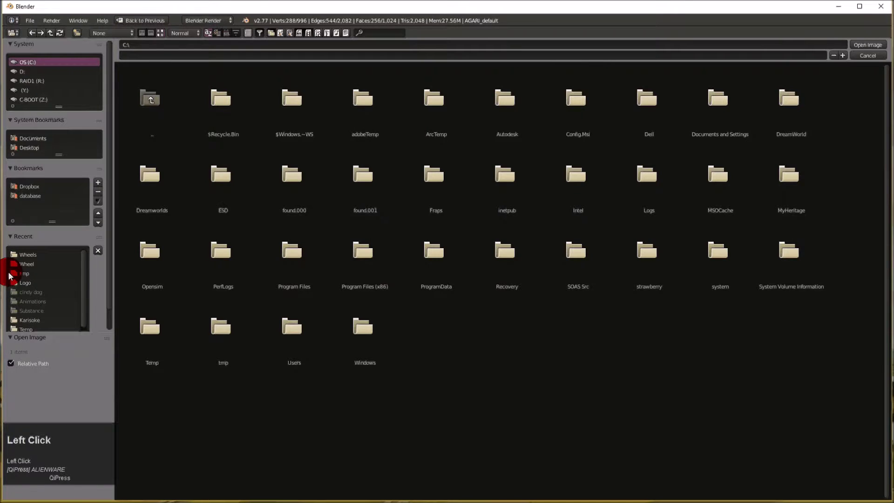
click(29, 255)
click(374, 108)
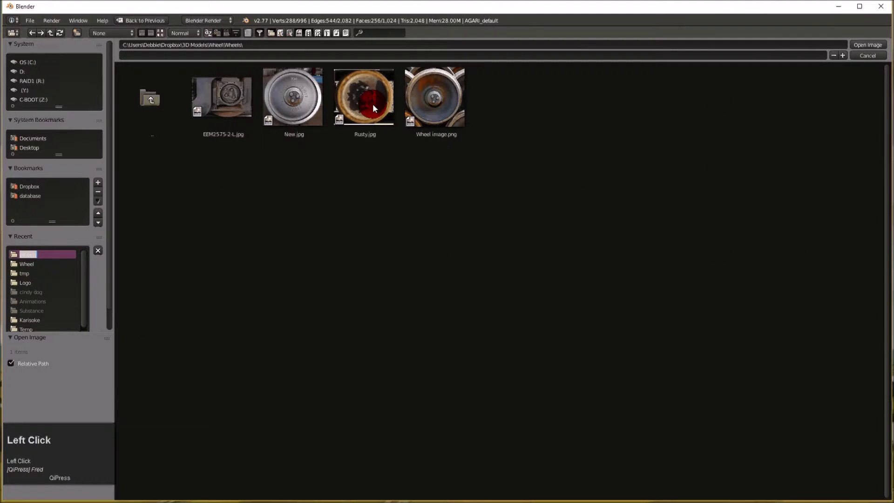
click(436, 102)
click(306, 99)
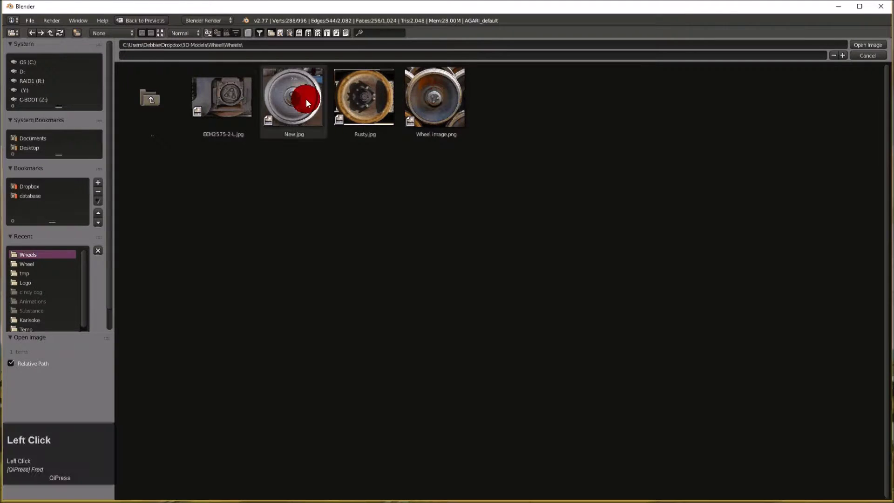
double_click(297, 101)
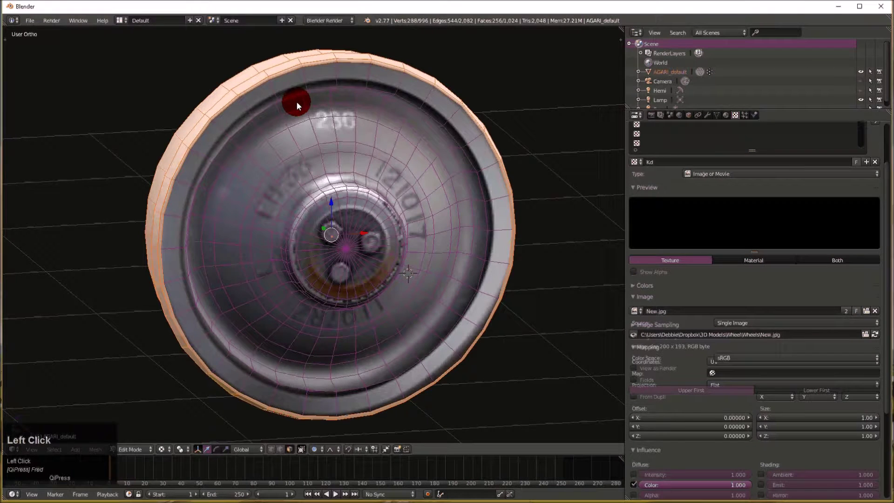
- View the wheel's outer rim from the side, make Rim the active material and select its faces
drag(296, 101, 571, 194)
mouse_move(571, 194)
middle_down()
mouse_move(436, 227)
mouse_move(582, 196)
middle_up()
click(731, 128)
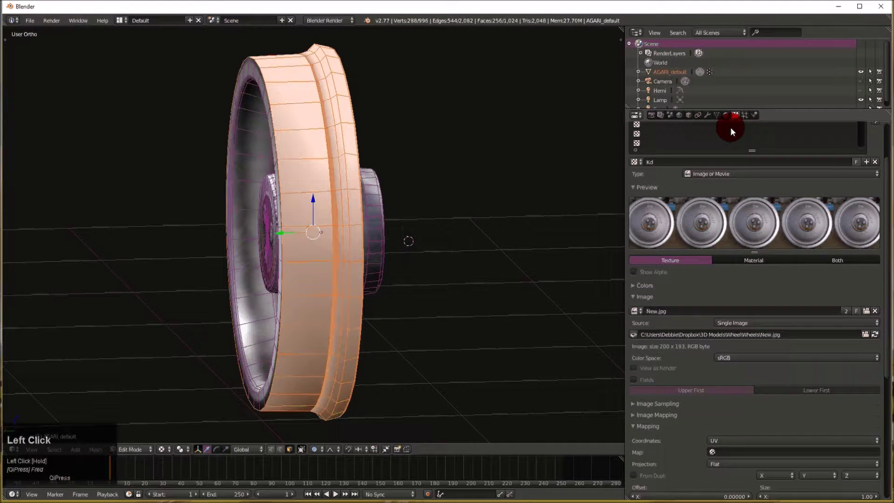
click(726, 116)
click(656, 158)
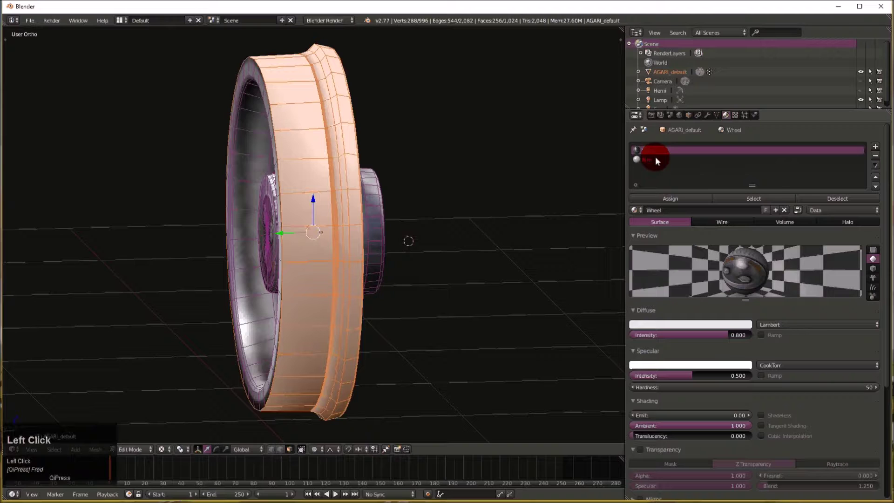
click(769, 196)
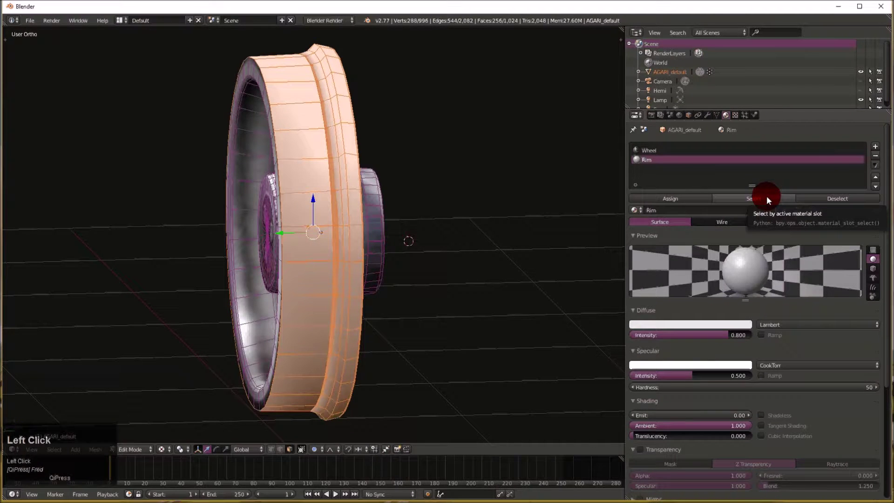
click(746, 160)
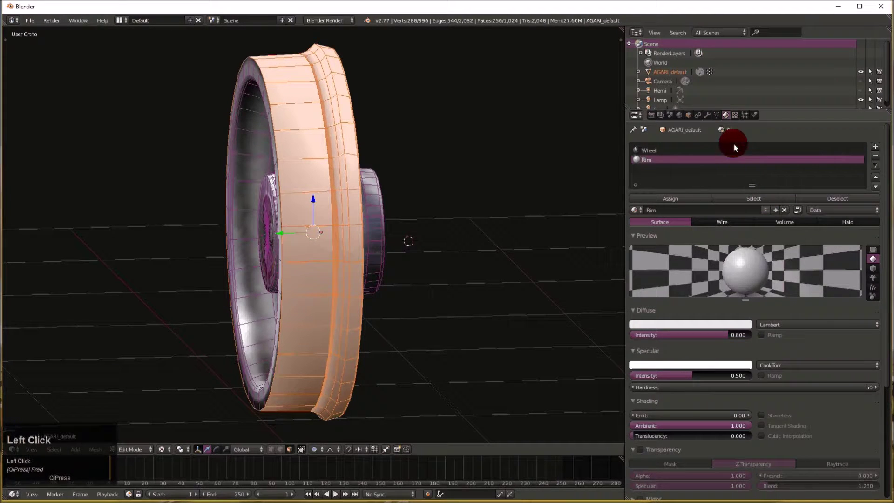
- Add a new Image or Movie texture to the Rim material
click(736, 115)
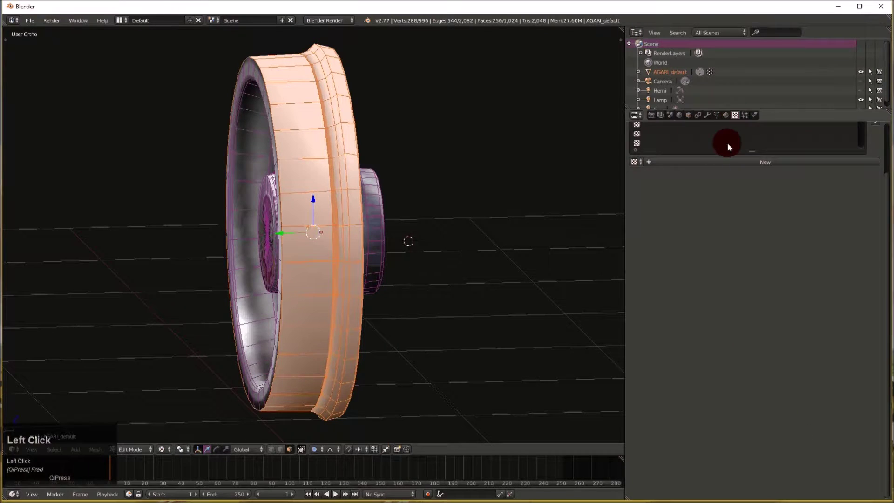
scroll(743, 154, up, 1)
click(753, 180)
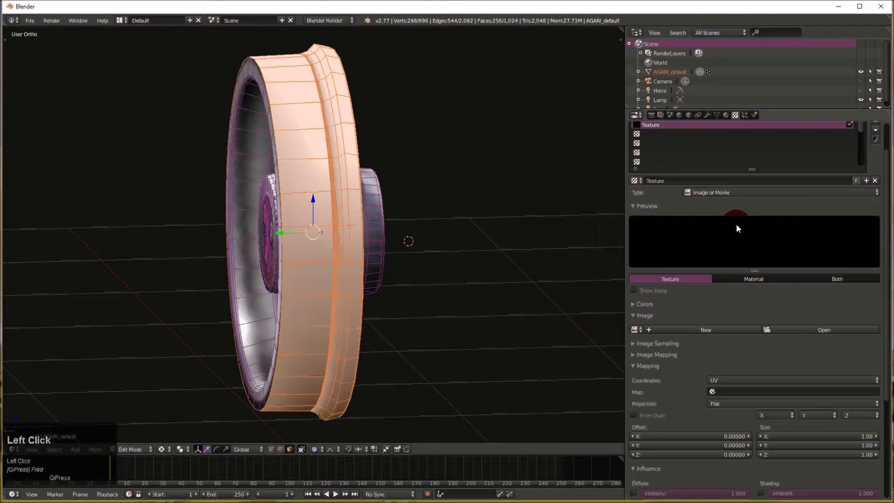
- Start loading an image for the Rim texture and open the Metal folder in the bookmarked texture database
click(839, 328)
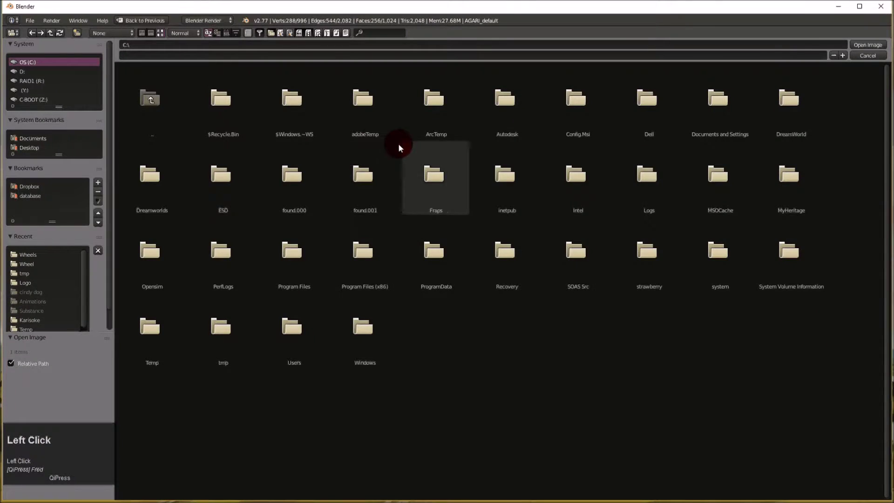
click(33, 193)
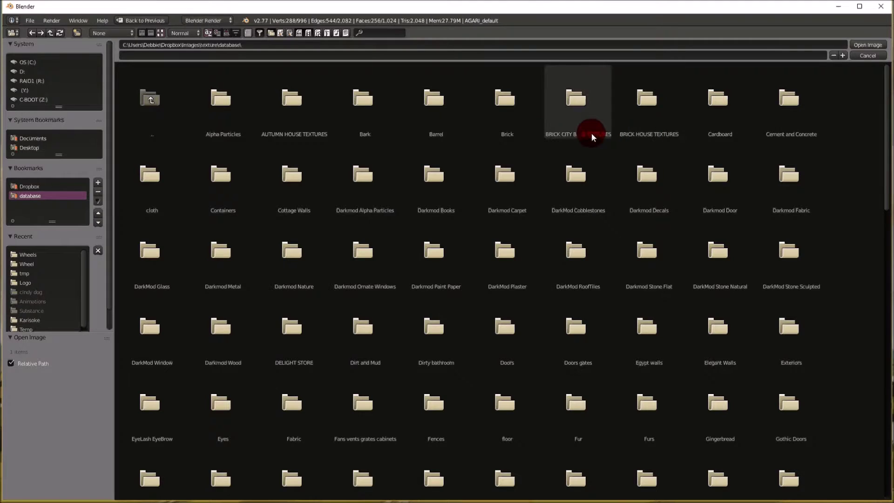
scroll(592, 134, down, 3)
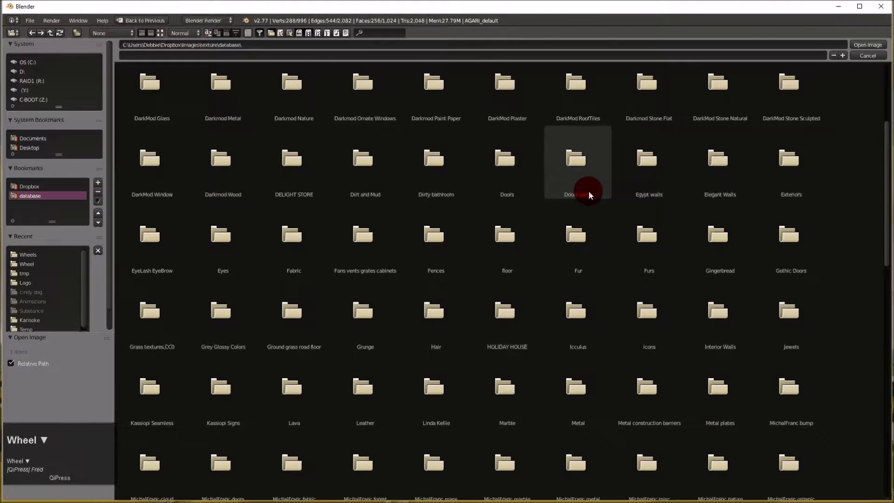
scroll(590, 191, down, 4)
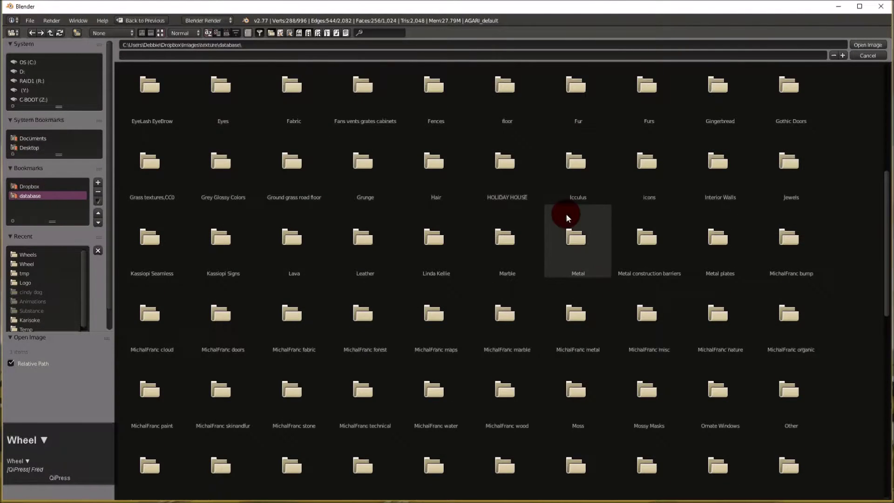
click(565, 233)
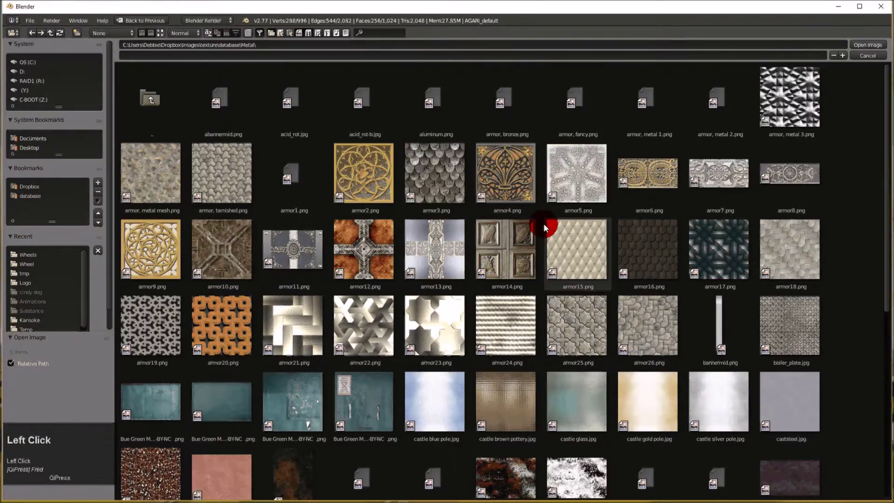
- Browse the Metal folder's images and load caststeel.jpg as the Rim material's texture image
scroll(544, 223, down, 1)
scroll(543, 223, down, 5)
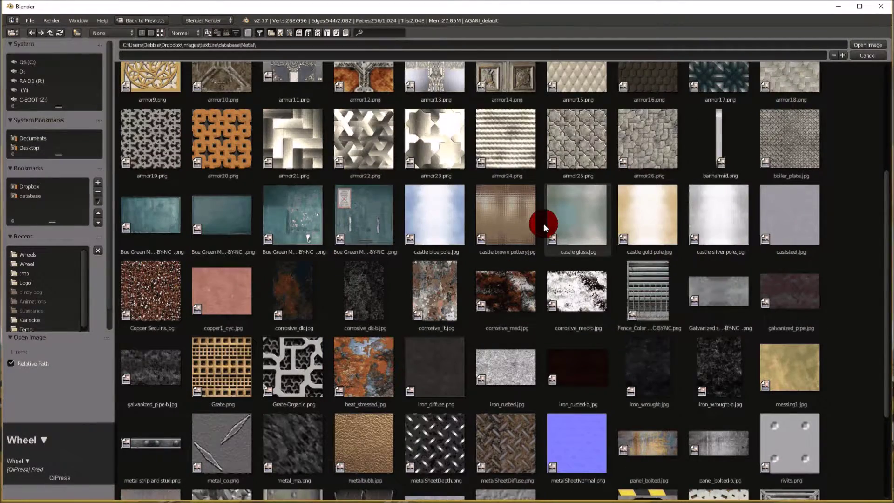
scroll(544, 223, down, 4)
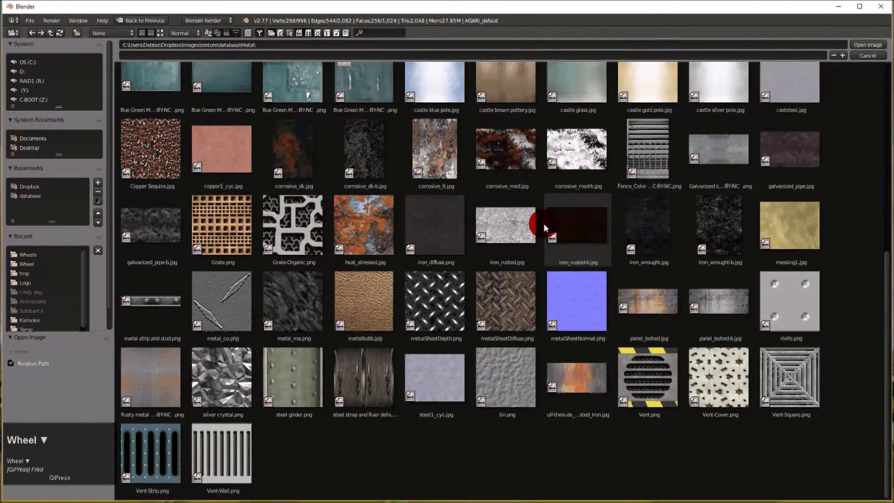
scroll(544, 223, up, 1)
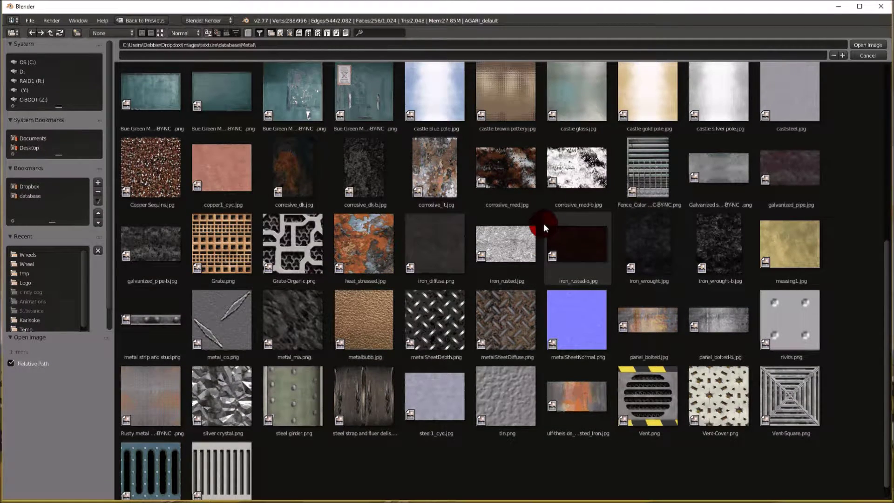
scroll(544, 223, up, 4)
scroll(544, 223, up, 10)
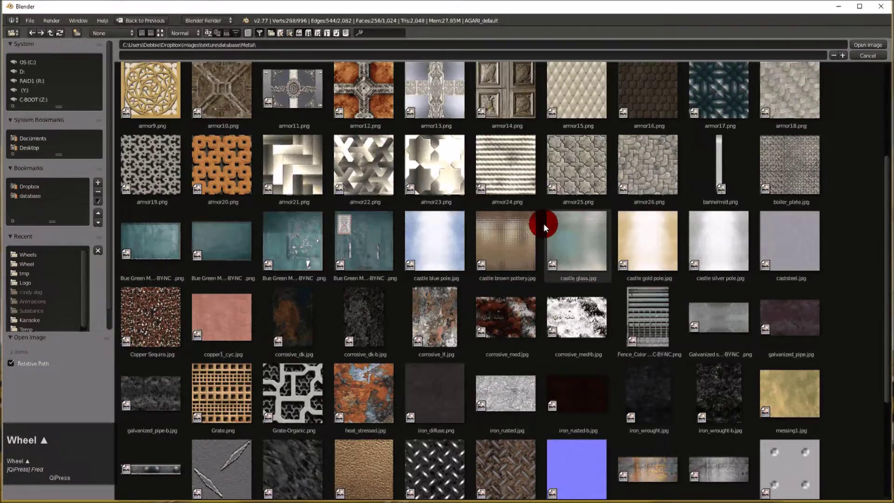
scroll(545, 226, up, 1)
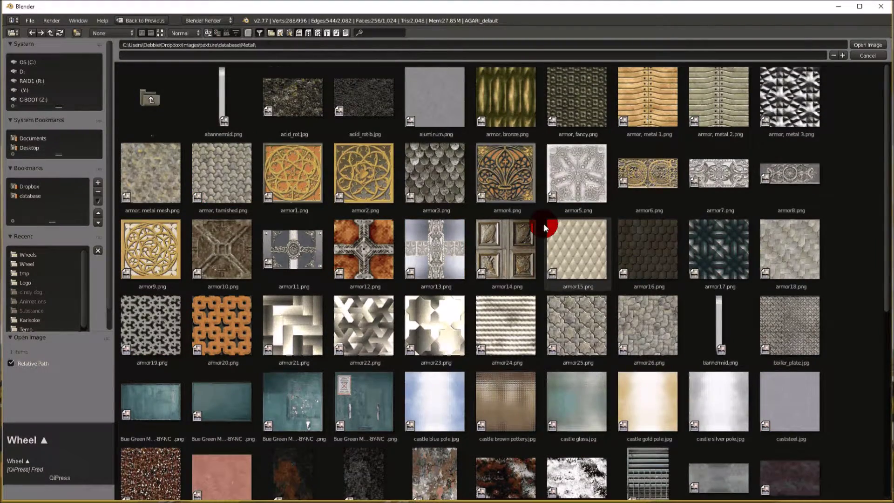
scroll(545, 228, down, 2)
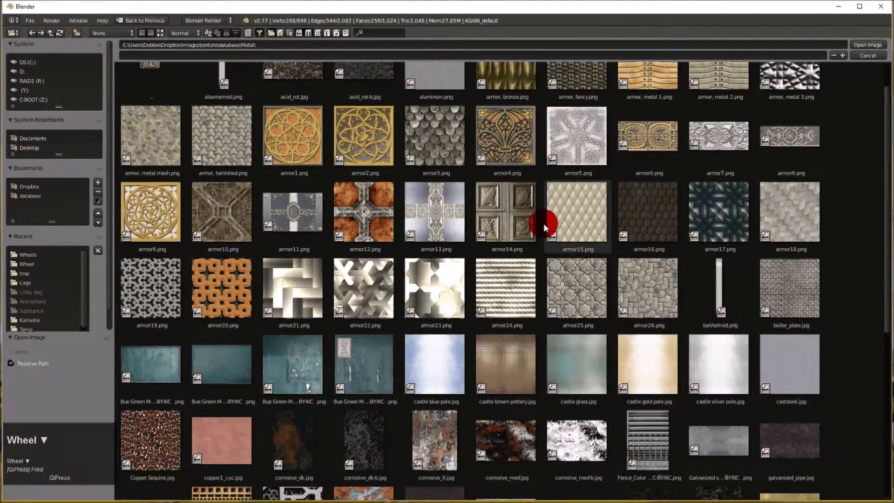
click(798, 356)
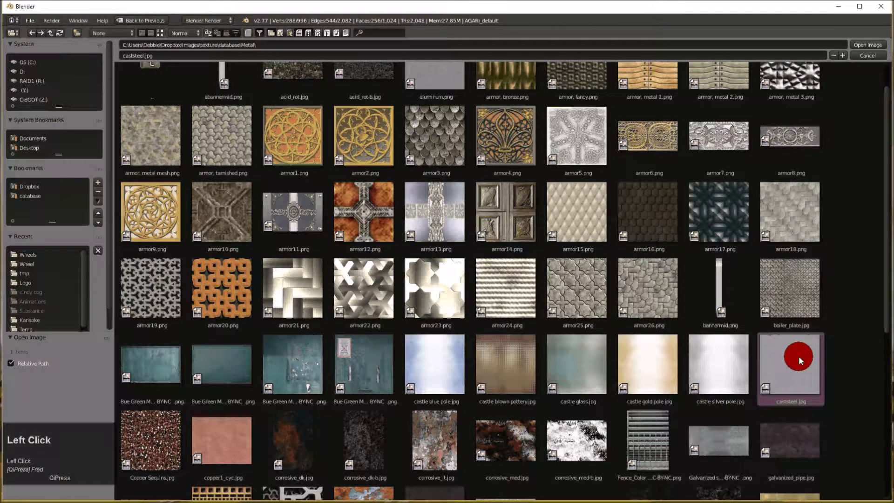
double_click(799, 355)
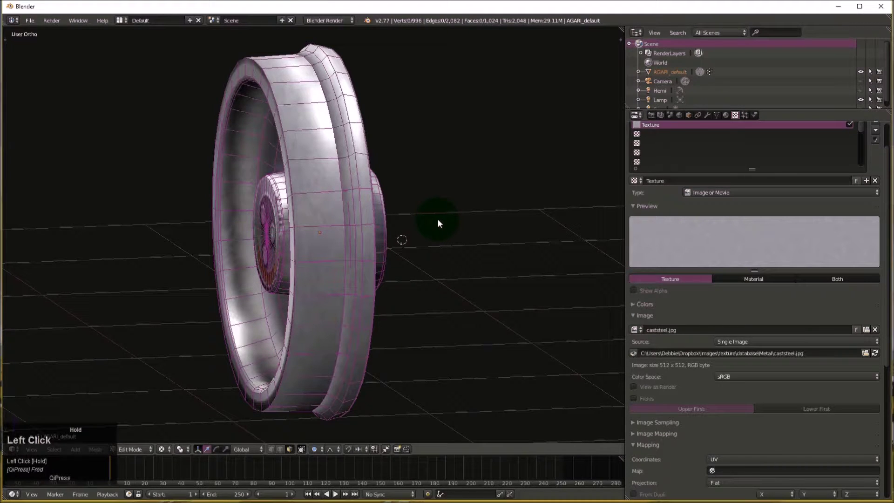
- Return to Object Mode and examine the textured rim, hub and both faces of the wheel from several angles
mouse_move(437, 224)
mouse_down()
mouse_move(474, 226)
mouse_move(480, 238)
mouse_up()
scroll(488, 238, down, 2)
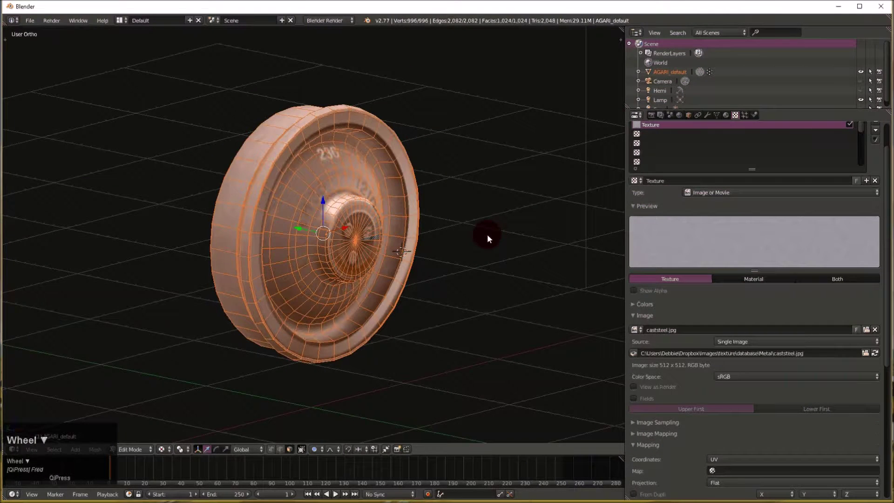
key(Tab)
middle_drag(487, 234, 333, 235)
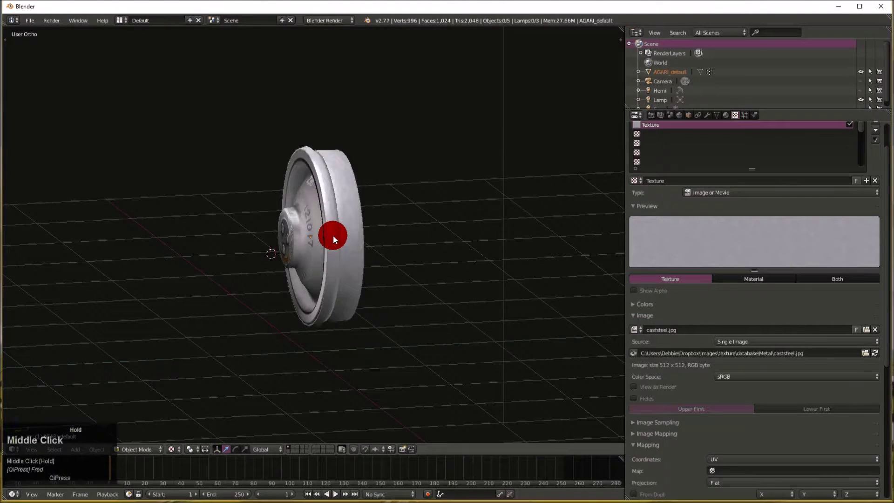
click(363, 233)
drag(363, 233, 485, 219)
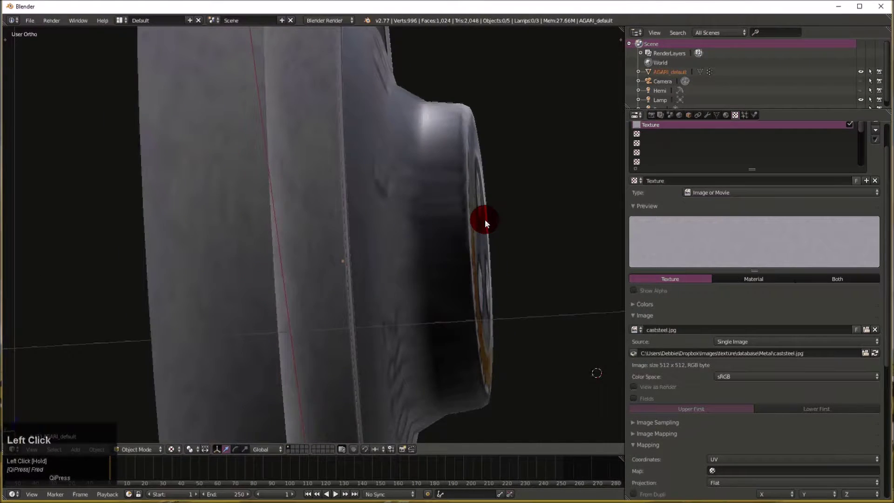
middle_drag(485, 219, 435, 232)
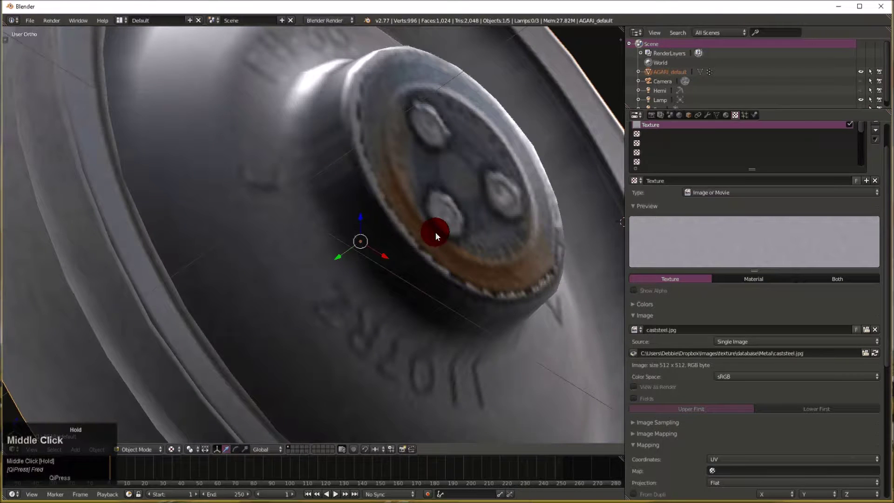
drag(435, 232, 344, 220)
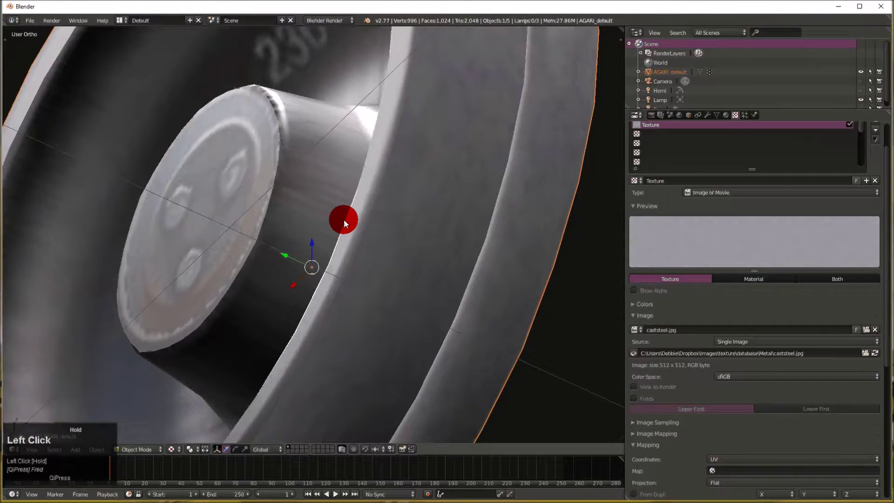
middle_drag(344, 219, 301, 228)
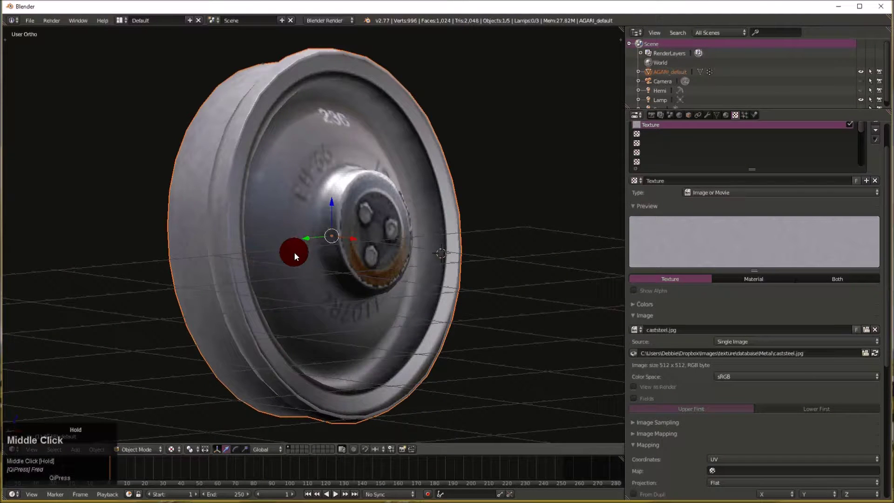
middle_drag(294, 252, 327, 246)
- Lower the Rim material's specular intensity to 0.088
click(726, 116)
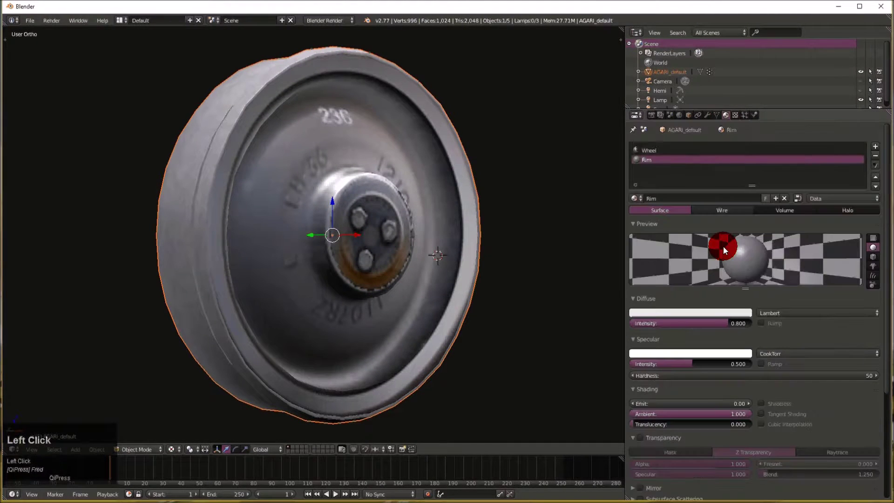
scroll(690, 365, down, 1)
drag(687, 347, 667, 345)
- Examine the wheel's rim from the side and the bolts on its hub up close
middle_drag(382, 256, 351, 240)
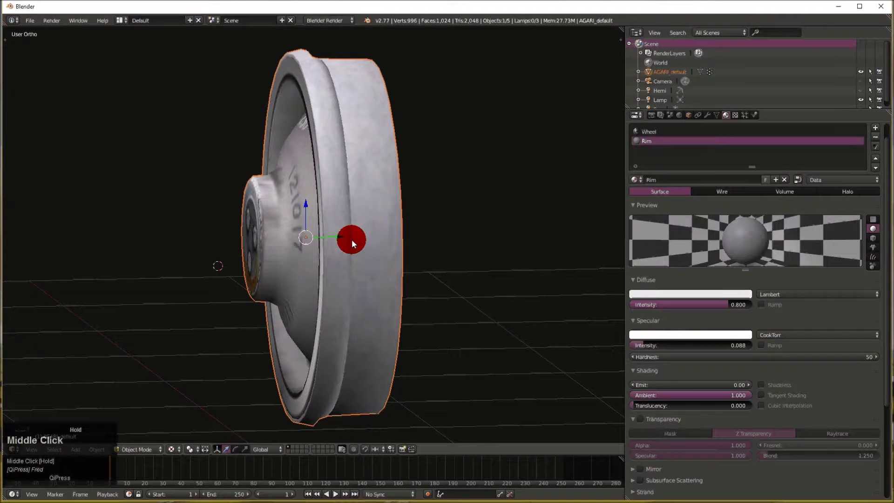
key(Tab)
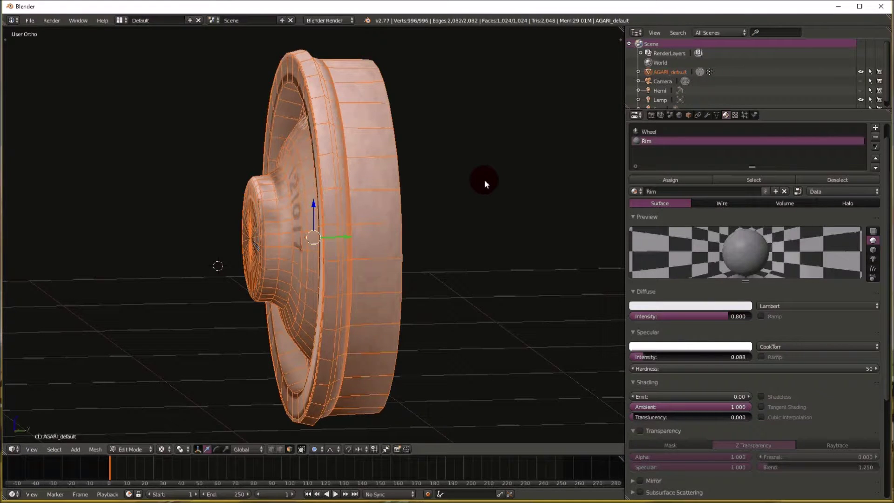
middle_drag(482, 180, 374, 179)
key(Tab)
click(383, 229)
scroll(395, 184, up, 5)
right_click(374, 196)
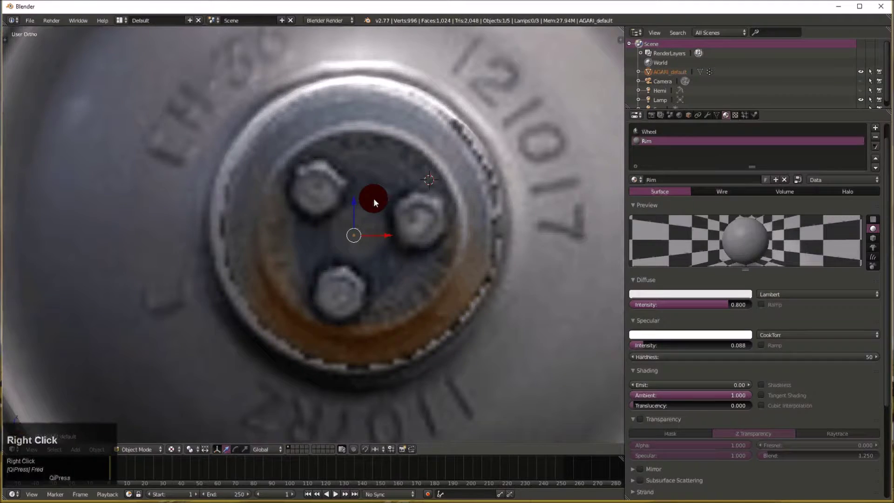
click(395, 200)
key(Tab)
scroll(423, 200, down, 6)
middle_drag(422, 201, 385, 199)
key(Tab)
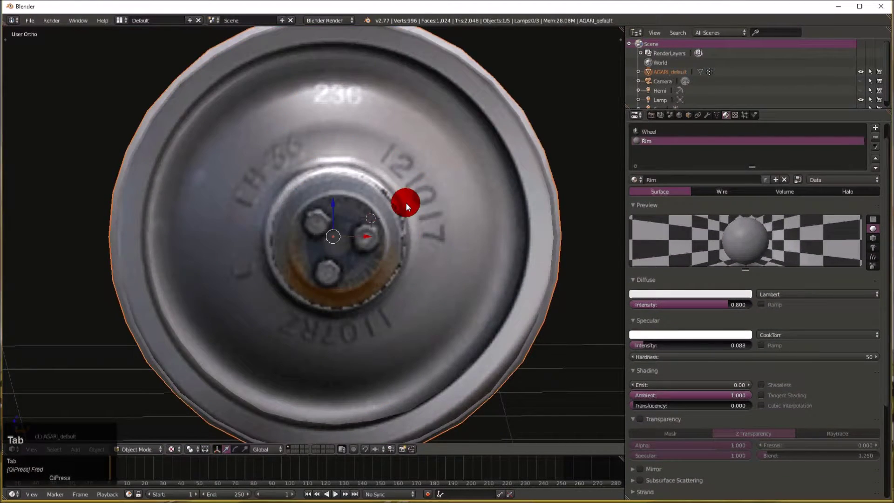
key(shift+a)
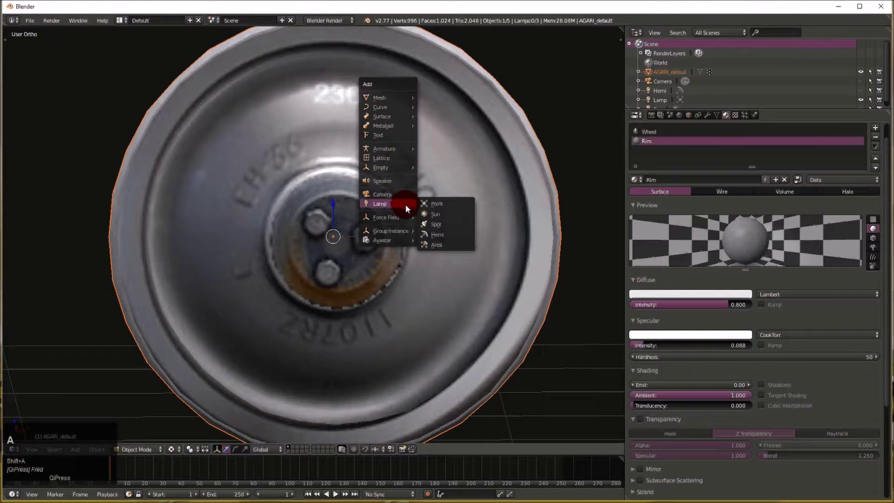
click(392, 96)
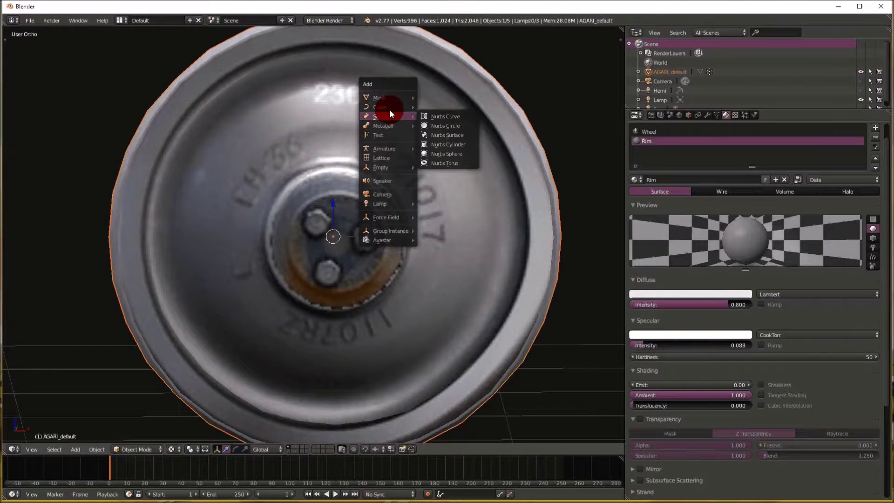
mouse_move(390, 110)
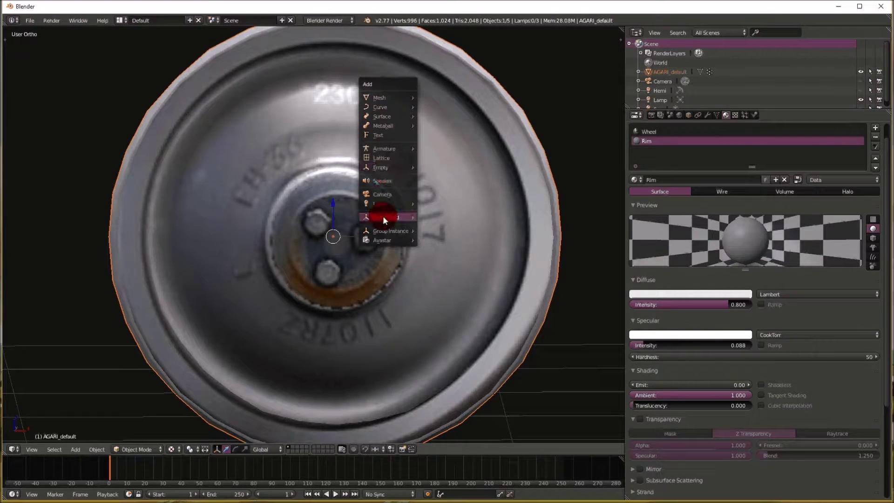
click(101, 75)
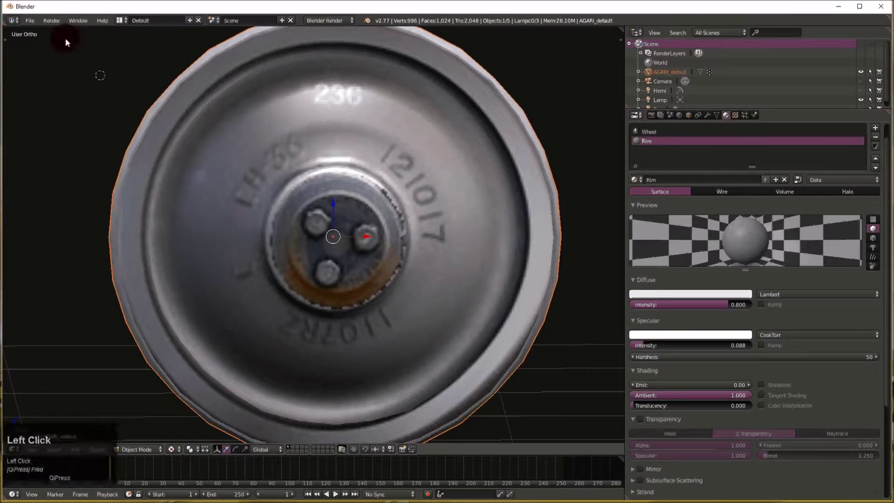
- Open the user preferences and search the add-ons for "extr"
click(30, 20)
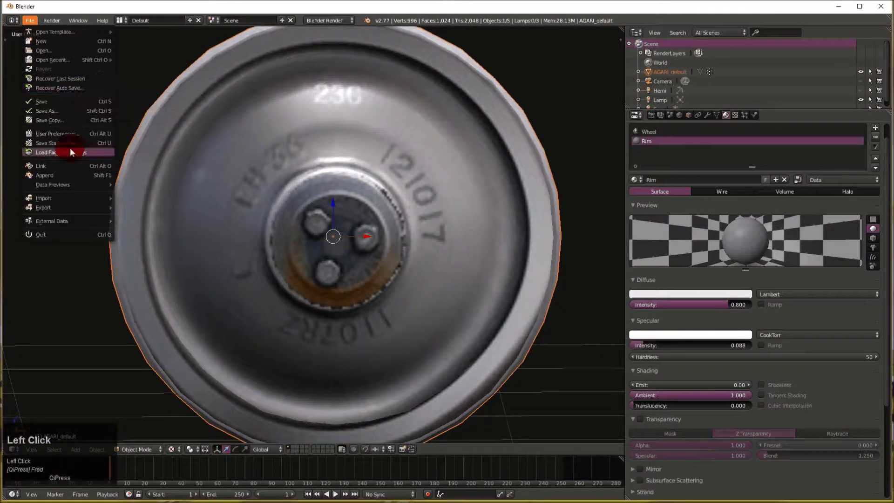
mouse_move(64, 61)
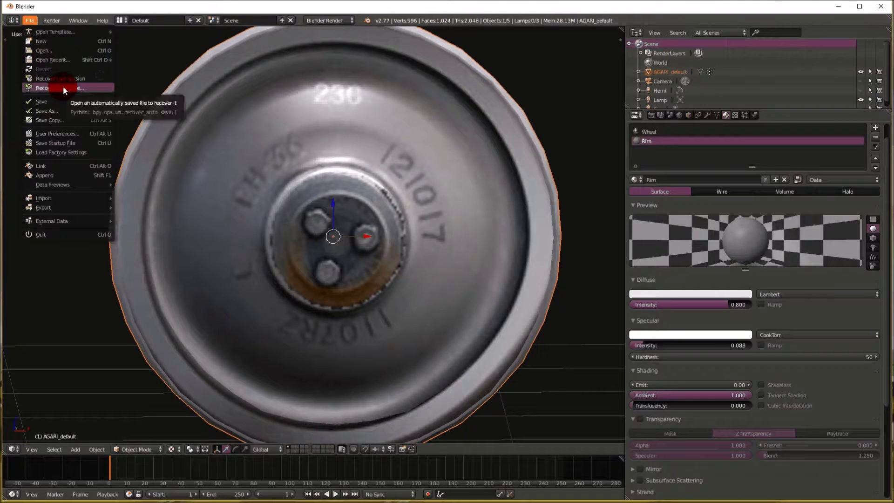
click(65, 133)
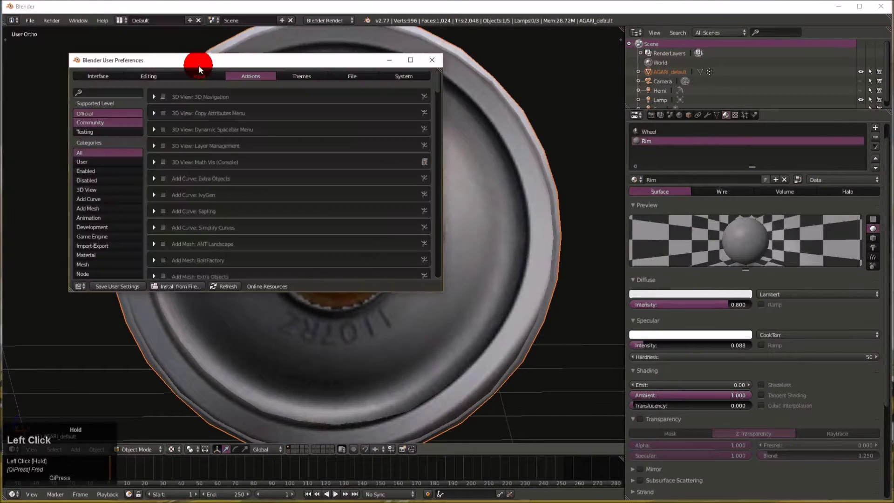
drag(198, 65, 208, 74)
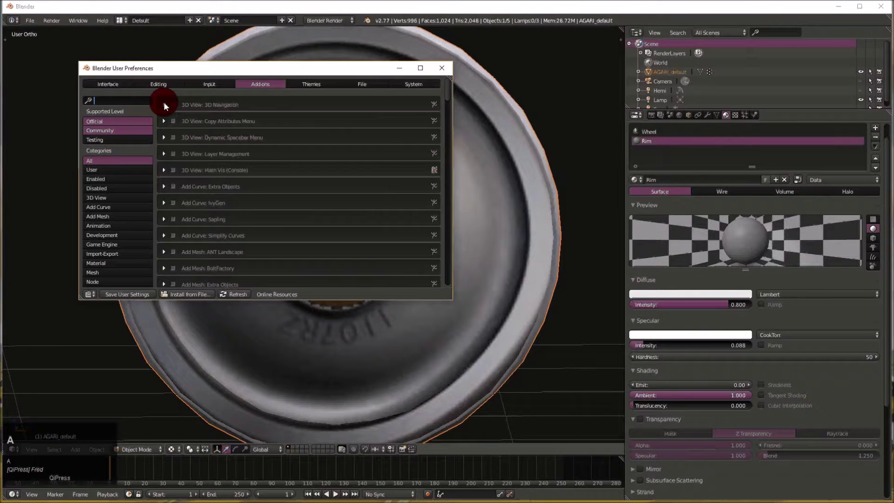
text(add)
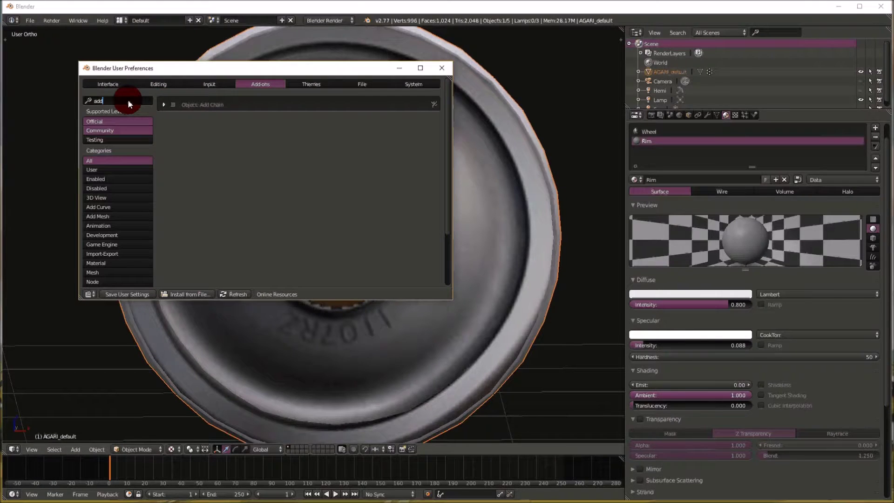
key(BackSpace)
key(BackSpace)
key(BackSpace)
text(extr)
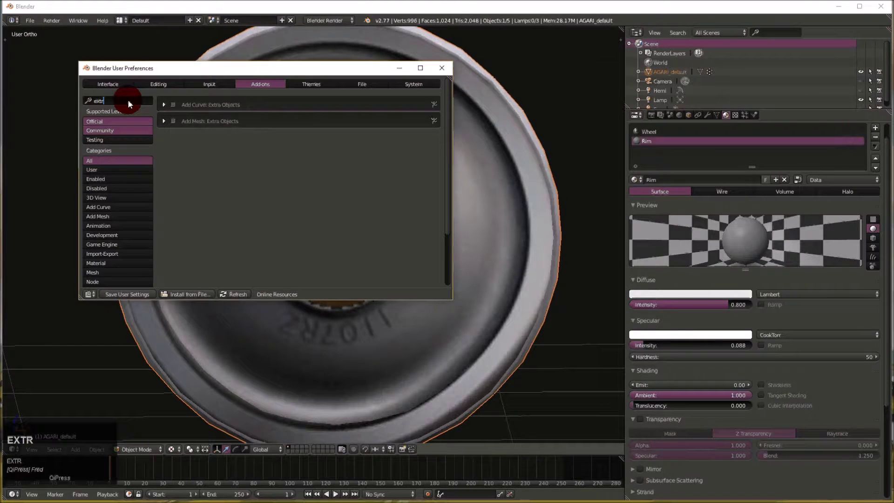
- Enable the Add Mesh: Extra Objects add-on, save the user settings and return to the wheel scene
click(165, 123)
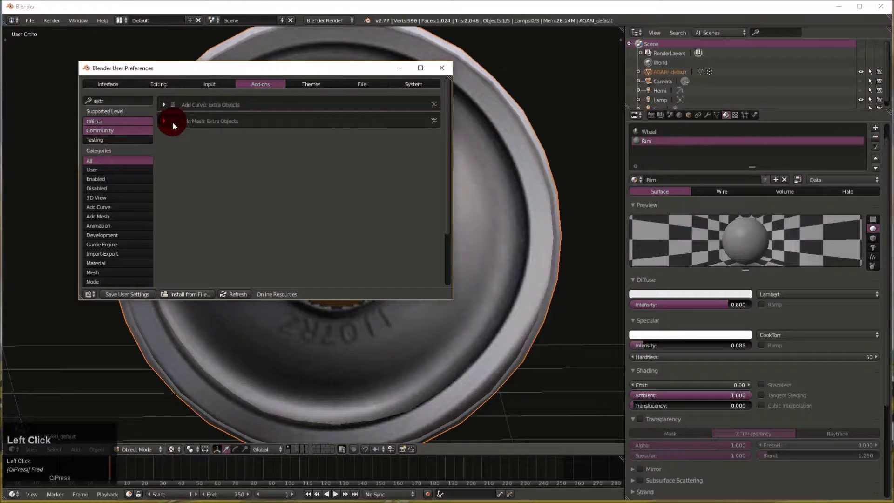
click(172, 121)
click(126, 297)
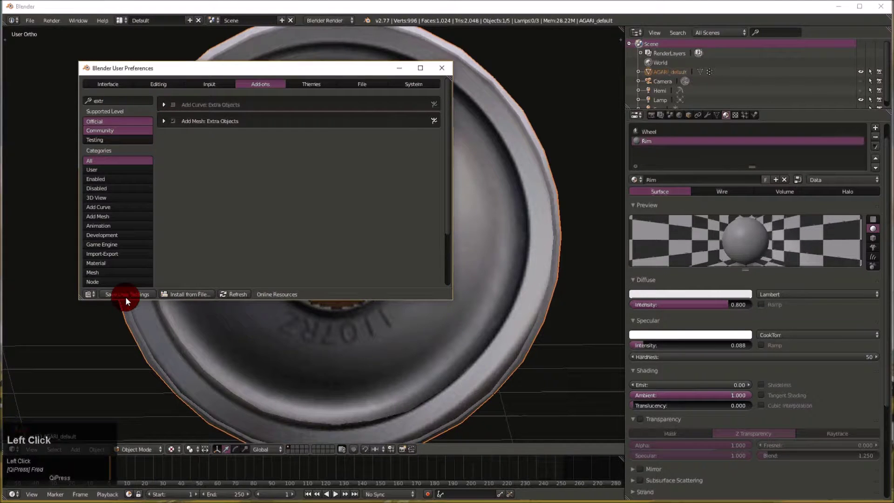
click(417, 166)
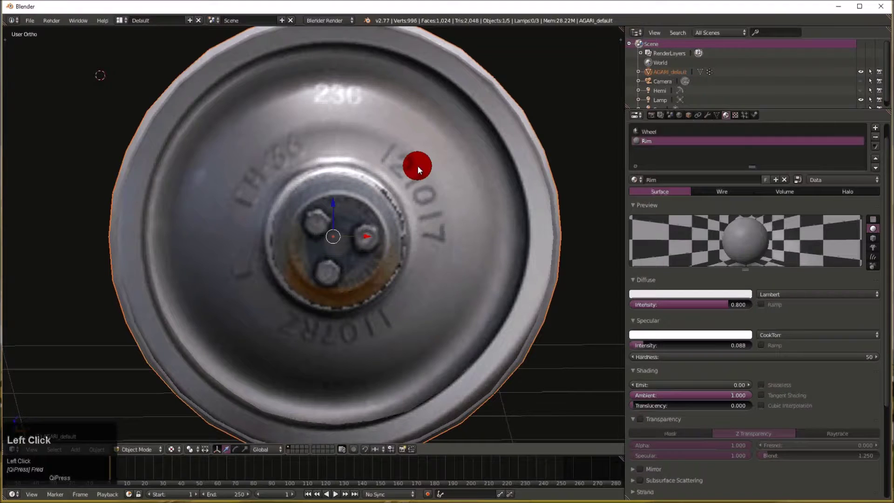
- Add a circle mesh as a separate object beside the wheel
key(shift+a)
mouse_move(418, 169)
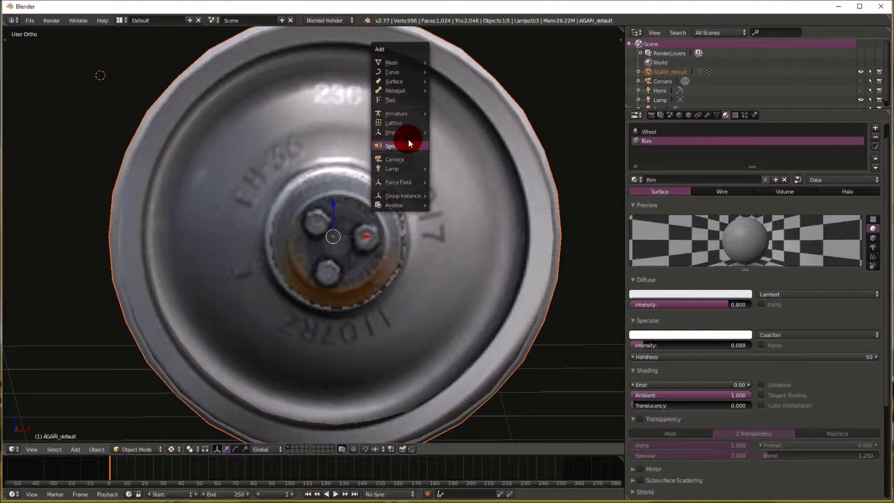
click(400, 63)
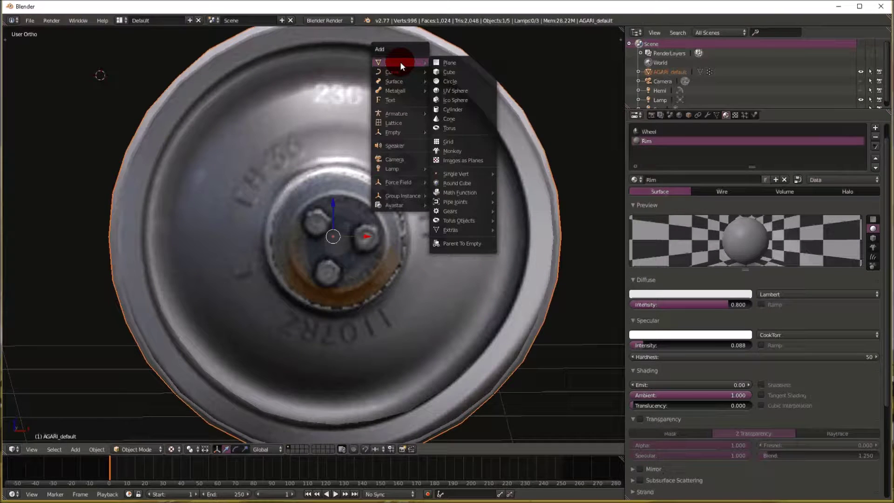
mouse_move(459, 230)
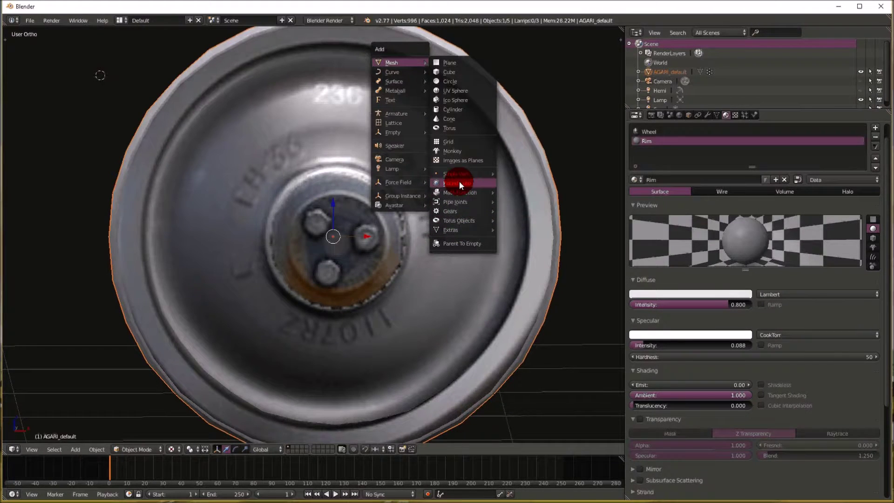
mouse_move(460, 176)
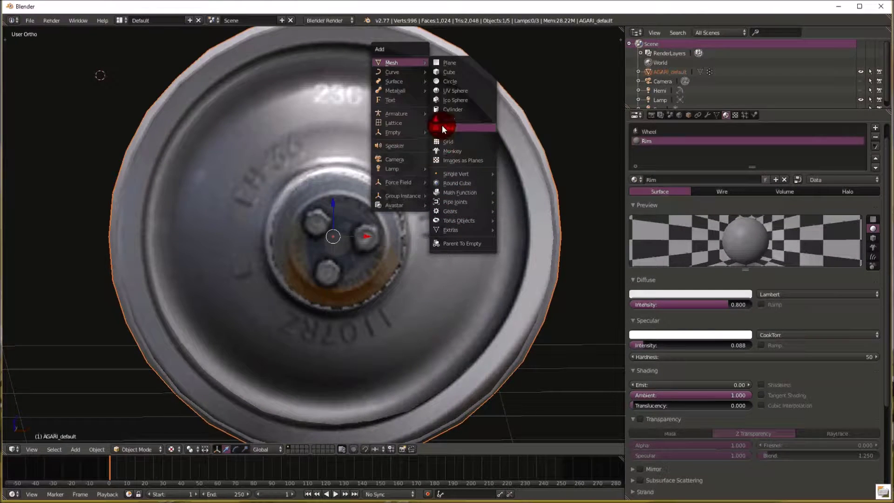
click(458, 81)
- Rotate the circle 90° about the Y axis and scale it down to a small ring beside the wheel
scroll(248, 154, down, 3)
middle_drag(248, 154, 315, 160)
key(r)
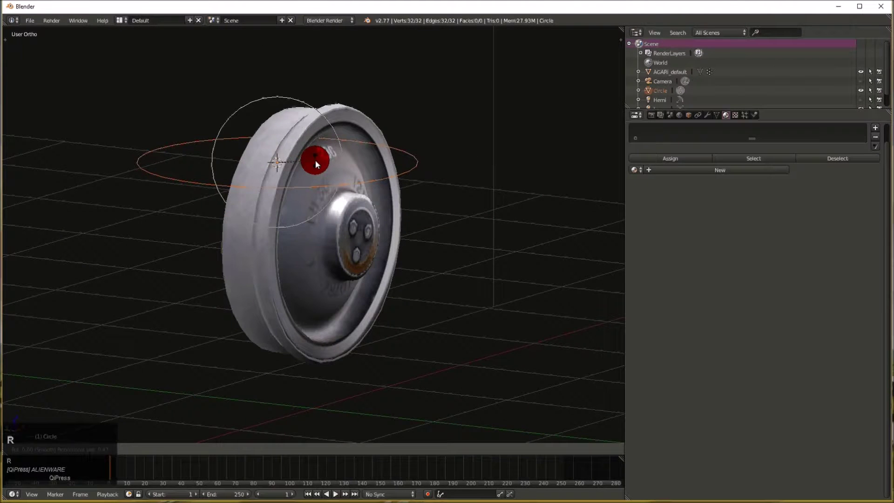
key(y)
key(9)
key(0)
click(360, 169)
middle_drag(359, 169, 385, 135)
key(s)
click(220, 159)
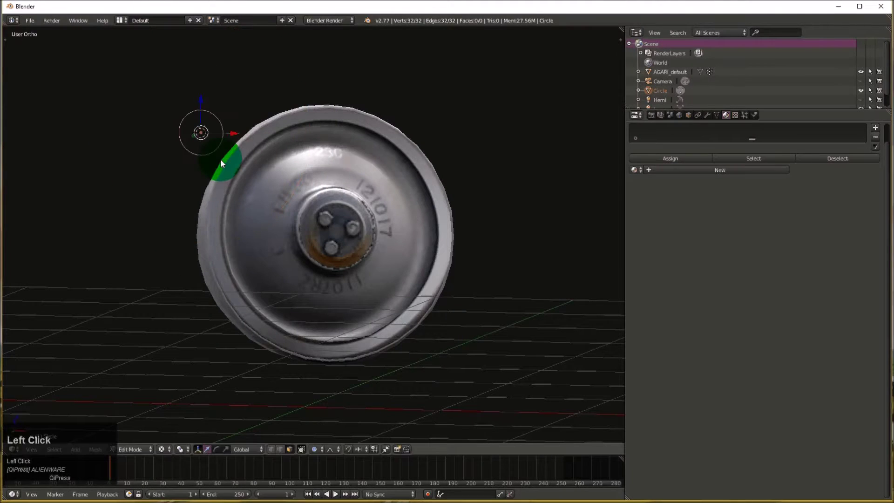
drag(220, 159, 260, 142)
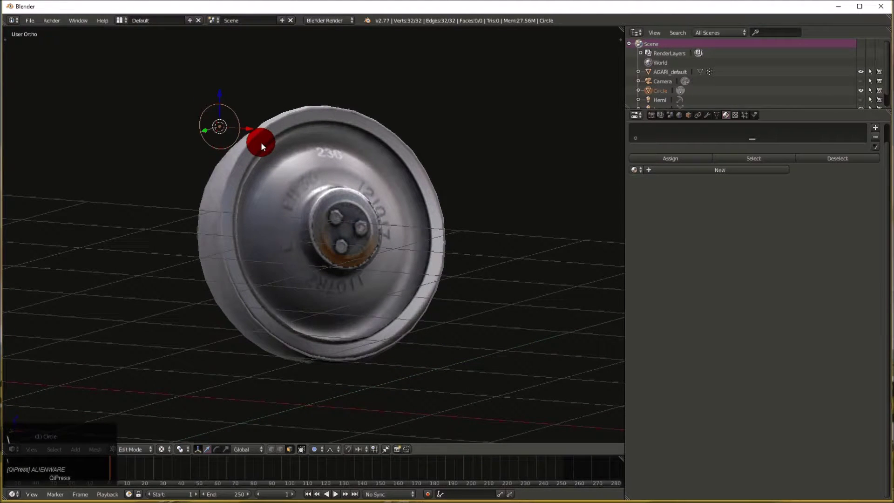
- Delete the circle object from the scene
key(Delete)
key(Escape)
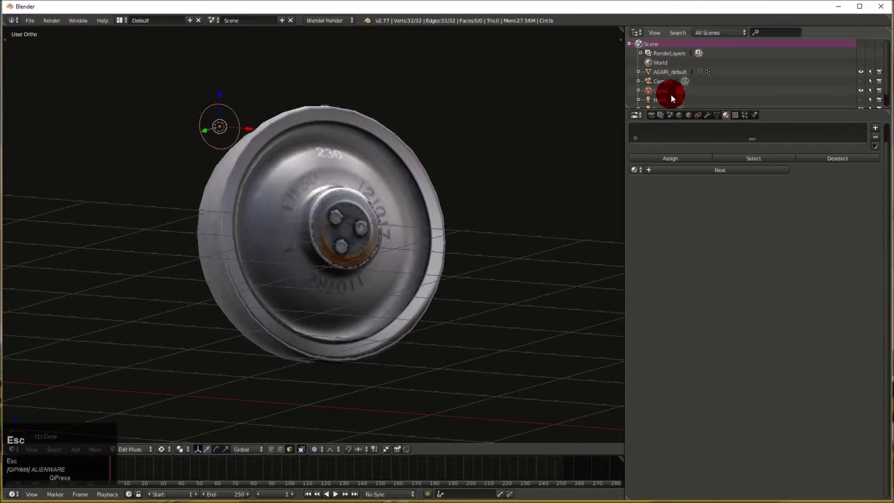
right_click(671, 92)
click(625, 154)
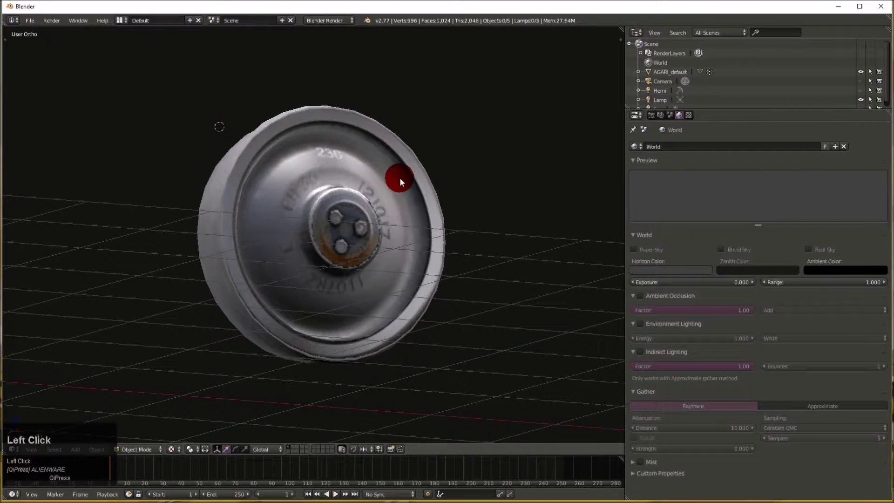
- Add a new circle mesh to the wheel scene
key(shift+a)
mouse_move(405, 188)
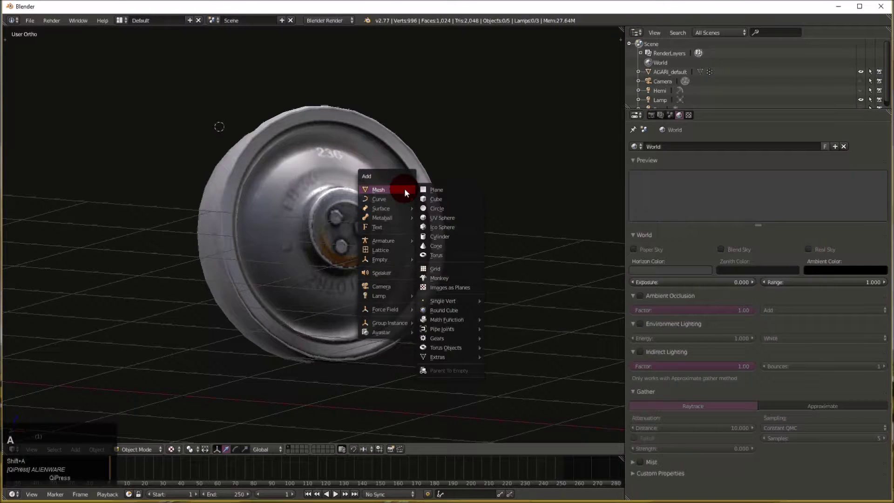
click(452, 207)
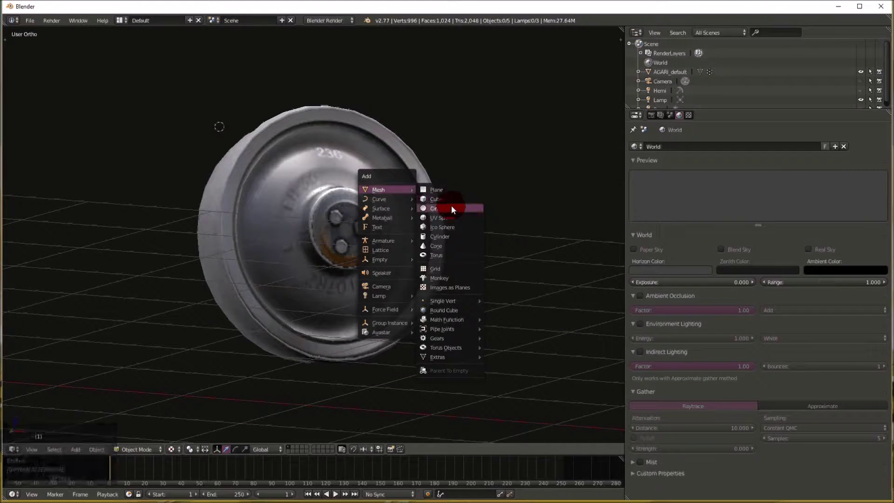
- Set the newly added mesh circle to 6 vertices and a radius of 0.150
key(t)
scroll(54, 332, down, 1)
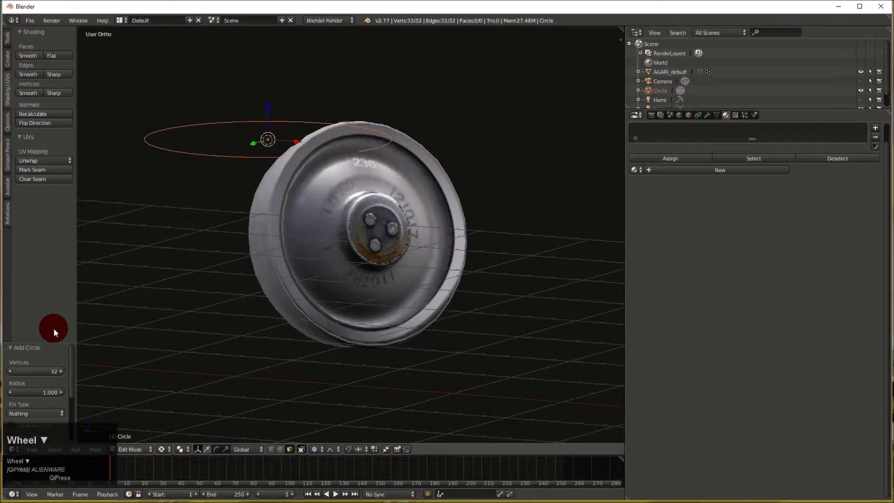
click(13, 371)
click(13, 370)
click(14, 370)
click(14, 370)
drag(33, 370, 32, 370)
drag(31, 371, 30, 370)
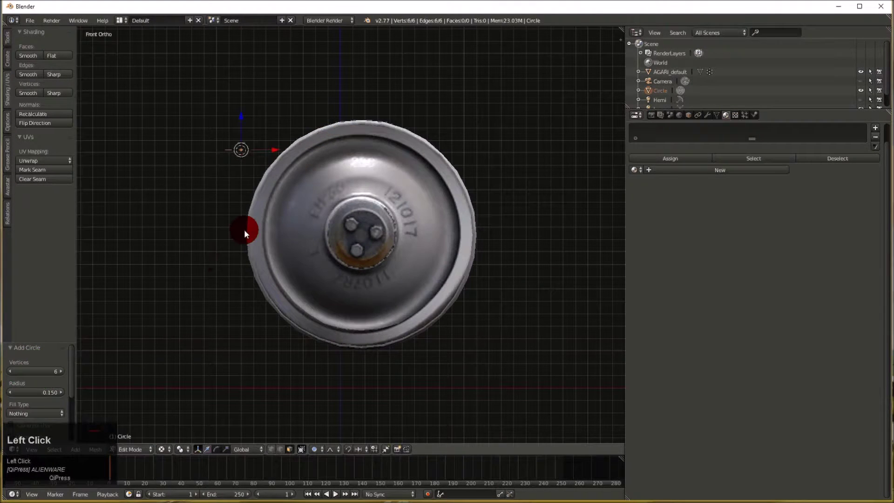
- Rotate the hexagon outline 90 degrees about the X axis and move it onto the wheel's hub
key(r)
key(x)
key(9)
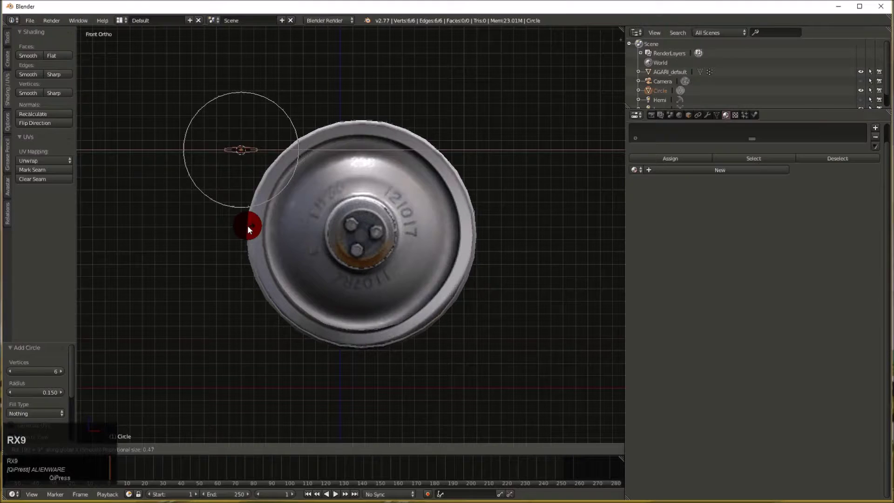
key(0)
key(Return)
key(g)
click(363, 225)
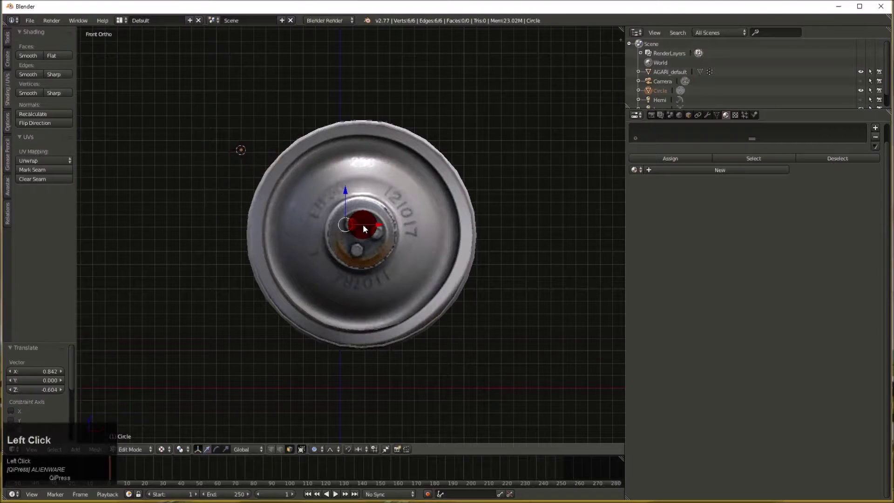
- Move the hexagon about -0.210 along Y, in front of the hub, and scale it to about 0.344
middle_drag(362, 224, 373, 232)
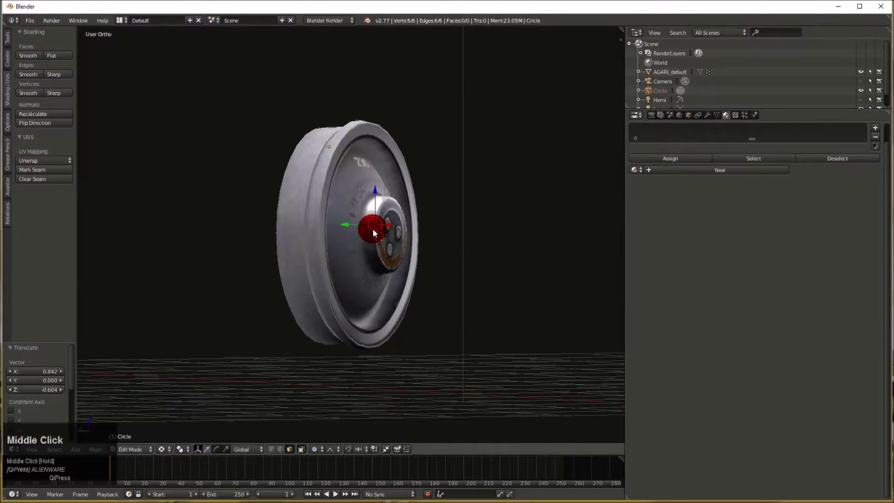
key(g)
key(y)
click(375, 224)
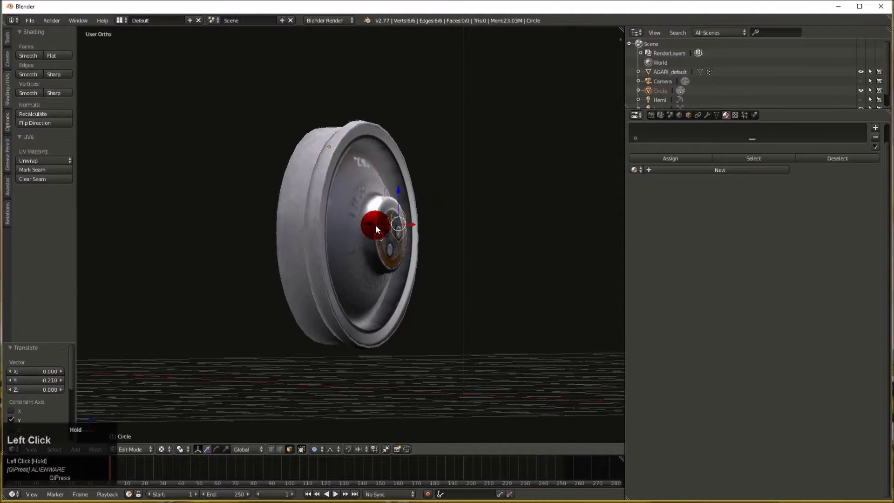
scroll(375, 225, up, 5)
key(s)
click(405, 209)
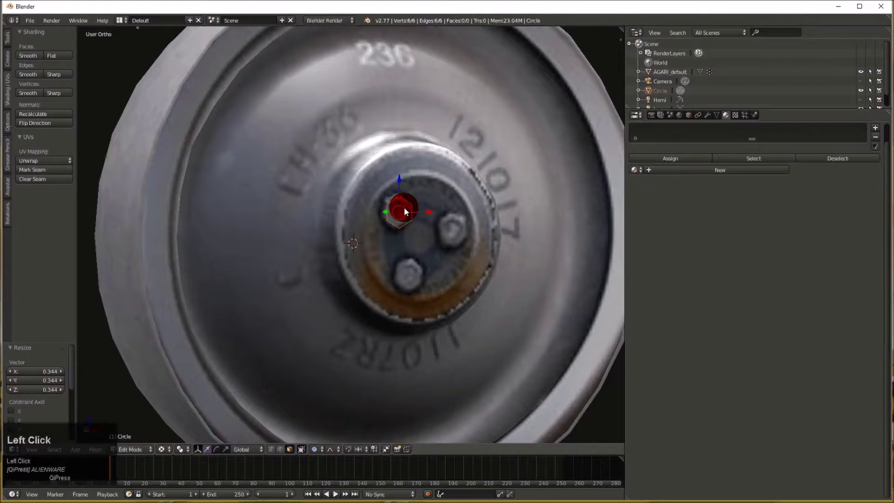
- Align the hexagon with the hub's upper-left bolt in front view and shift it about 0.125 along Y into the hub
key(KP_1)
scroll(362, 205, up, 3)
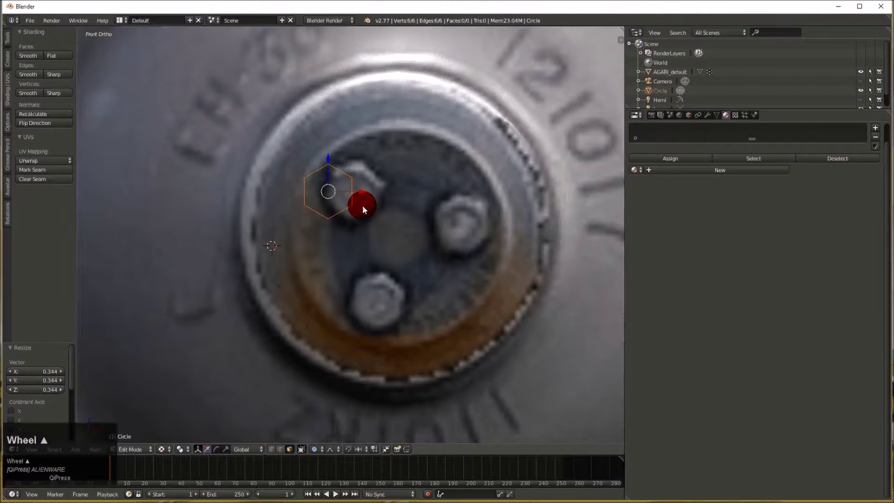
key(g)
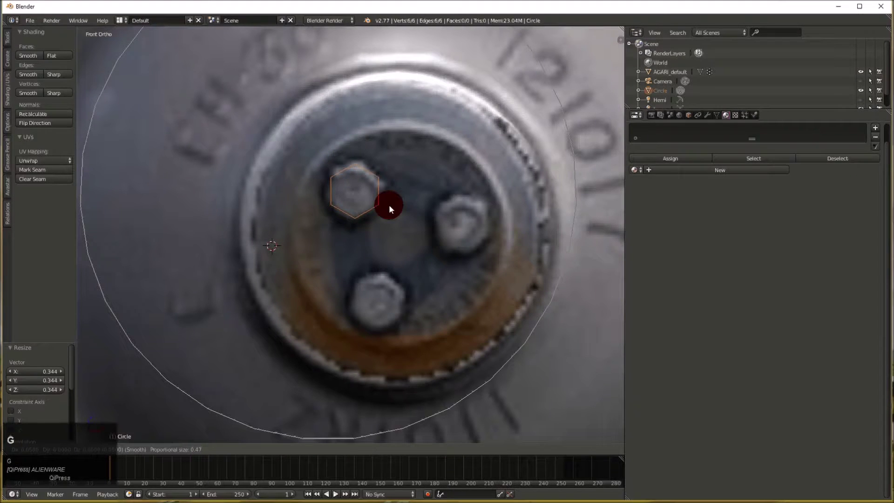
click(390, 205)
middle_drag(390, 205, 356, 196)
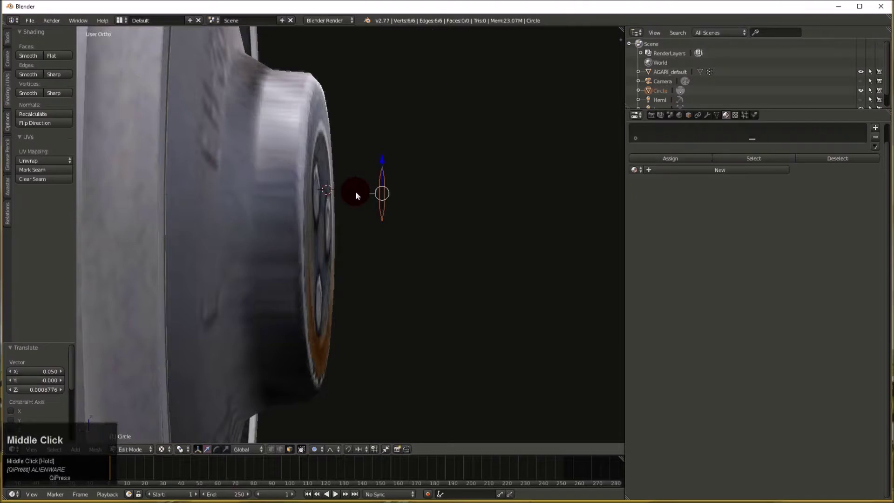
drag(356, 191, 293, 191)
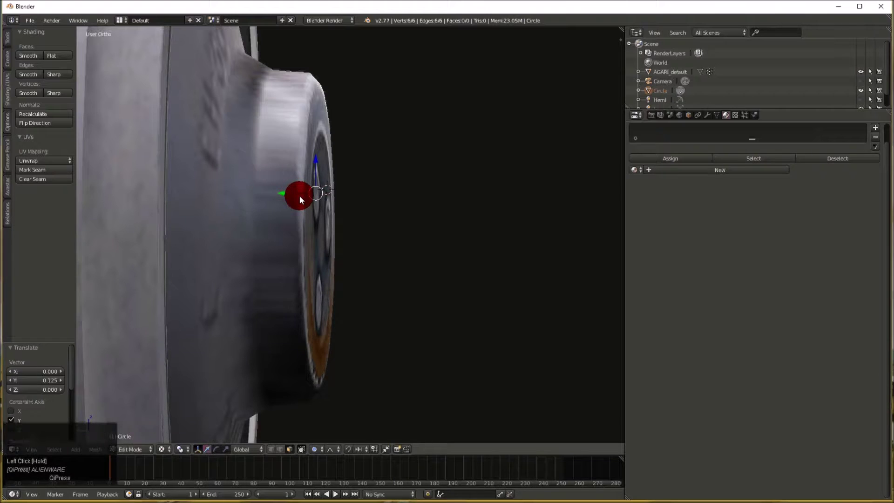
- Extrude the hexagon outline about 0.318 along X and fill the extruded loop with a face
key(e)
key(x)
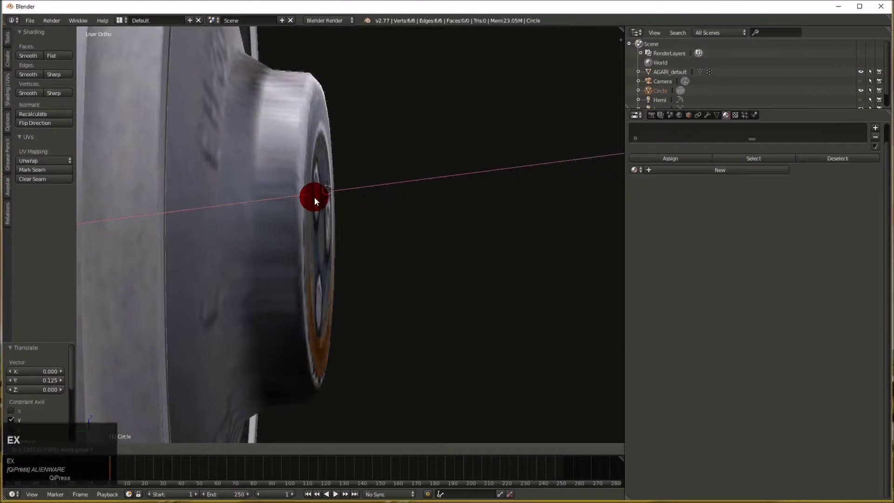
click(325, 197)
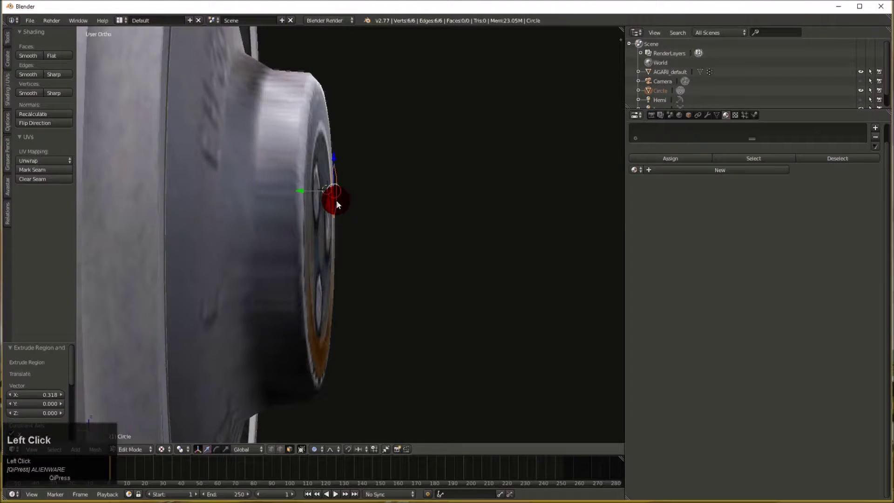
key(f)
- Move the filled hexagon face about -0.043 along Y and extrude it by about 0.050
key(e)
key(x)
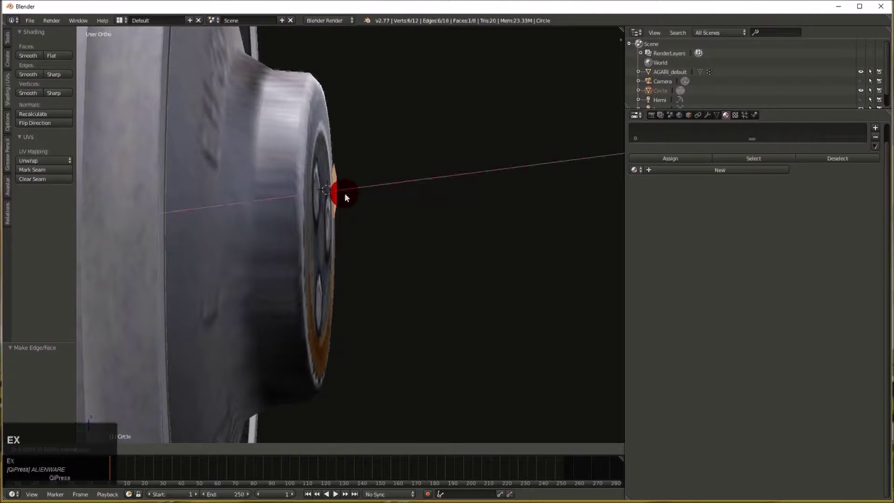
right_click(367, 198)
middle_drag(369, 199, 303, 205)
drag(373, 183, 380, 190)
middle_drag(380, 191, 414, 190)
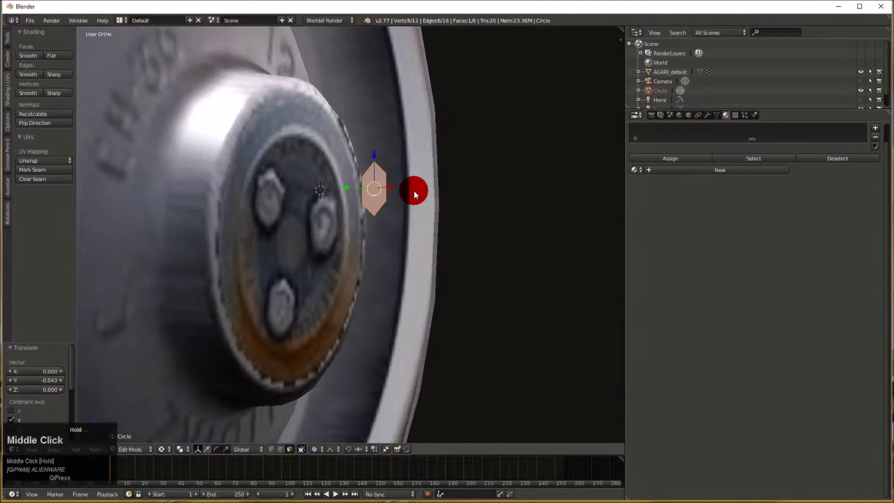
key(e)
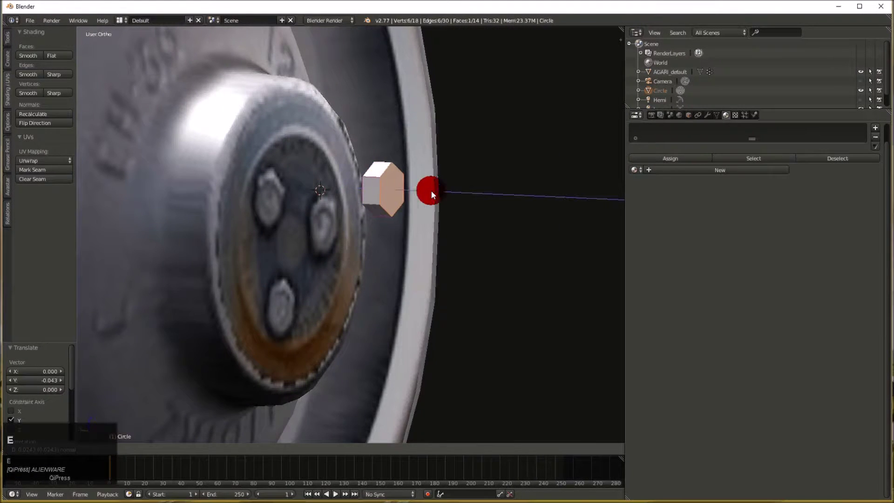
click(428, 199)
- Move the whole hexagonal bolt mesh onto the hub's upper-left bolt and push it about 0.056 along Y
key(KP_1)
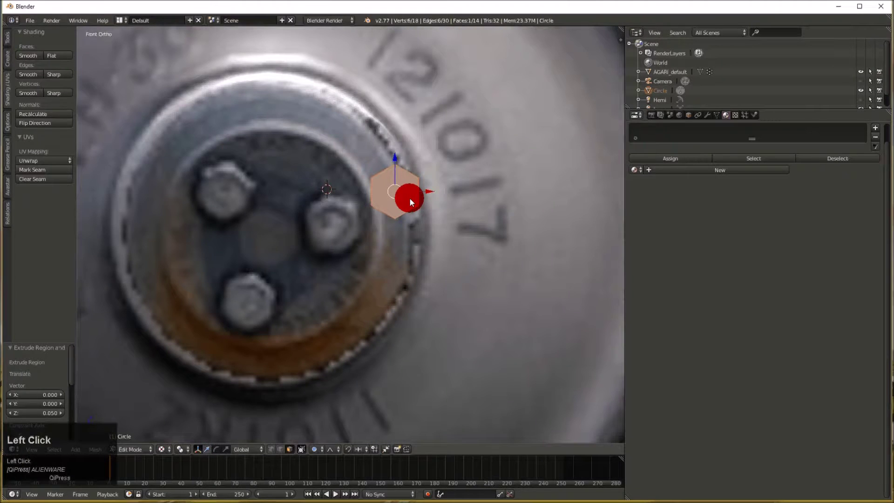
key(a)
key(a)
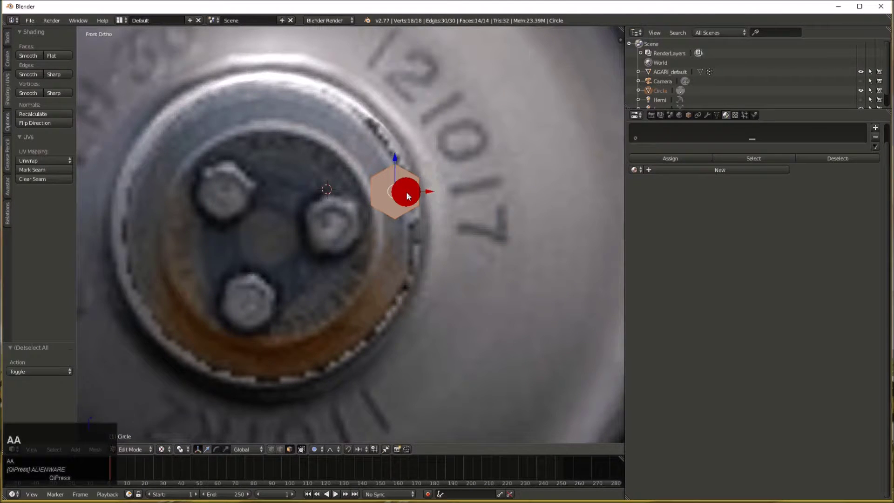
key(g)
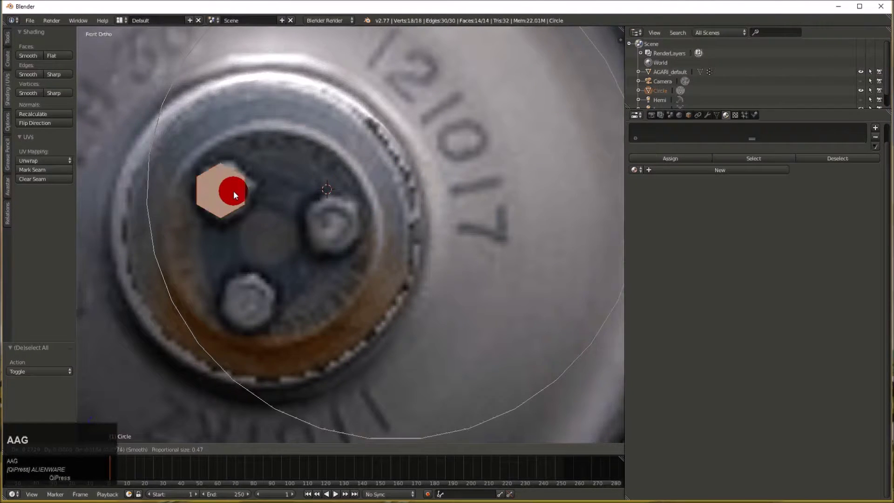
click(234, 191)
middle_drag(256, 199, 321, 193)
drag(321, 194, 298, 195)
middle_drag(299, 195, 239, 197)
- Duplicate the hexagonal bolt twice, placing the copies over the hub's right and lower bolts
key(shift+d)
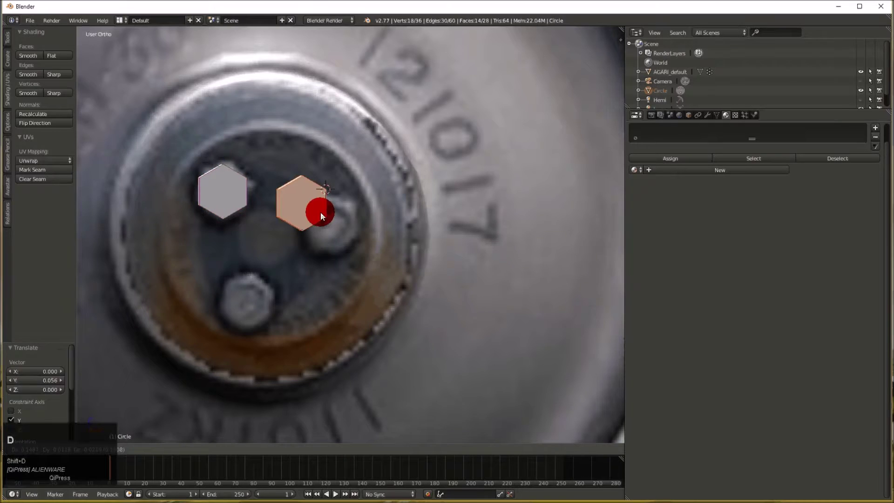
click(352, 230)
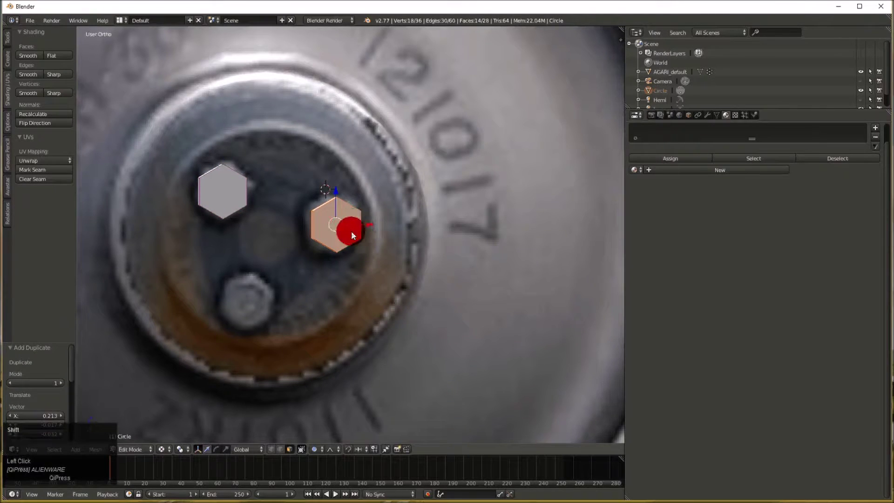
key(shift+d)
click(264, 312)
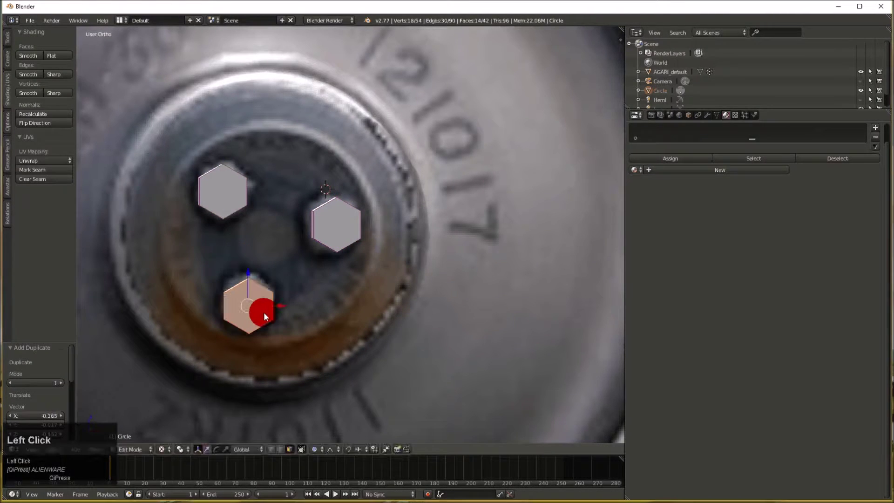
- Delete both bolt copies on the right and lower bolt positions and leave edit mode
key(Delete)
click(271, 305)
right_click(348, 221)
key(Delete)
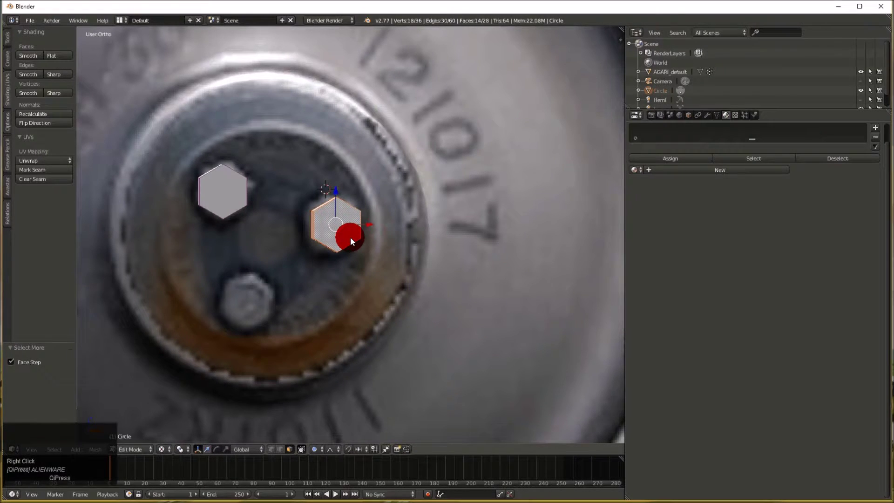
key(Return)
key(Tab)
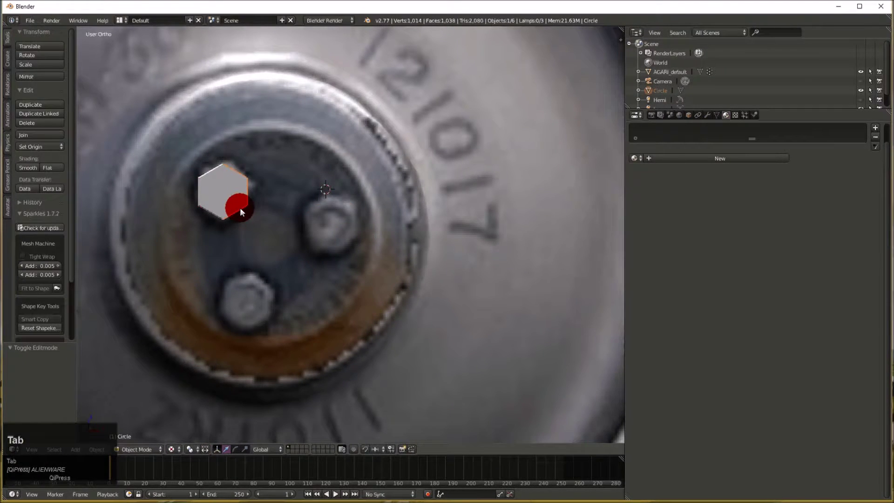
- Unwrap the entire remaining bolt mesh, with the UV/Image Editor shown in place of the Properties editor
key(Tab)
right_click(226, 195)
key(ctrl+KP_Add)
key(ctrl+KP_Add)
key(ctrl+KP_Add)
middle_drag(227, 194, 322, 195)
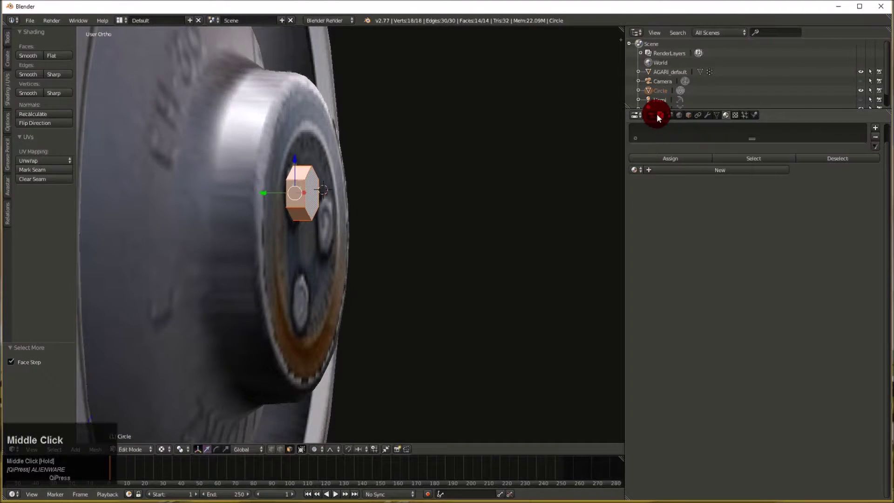
click(636, 115)
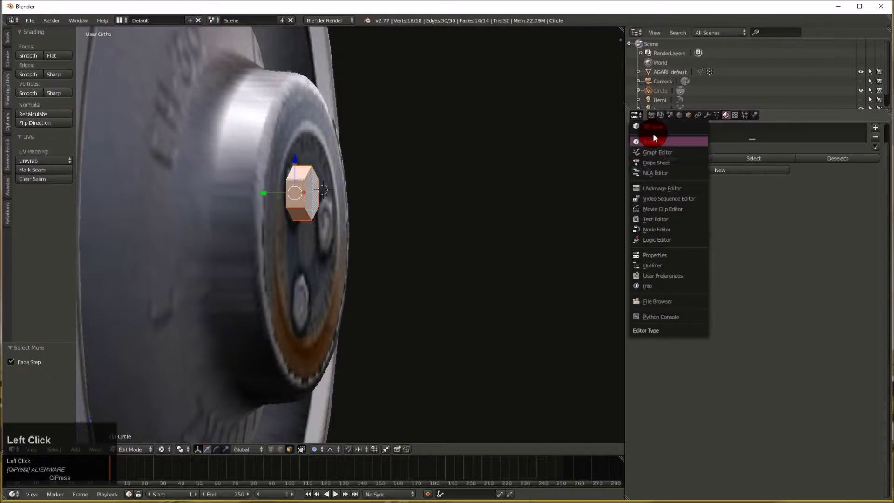
click(662, 188)
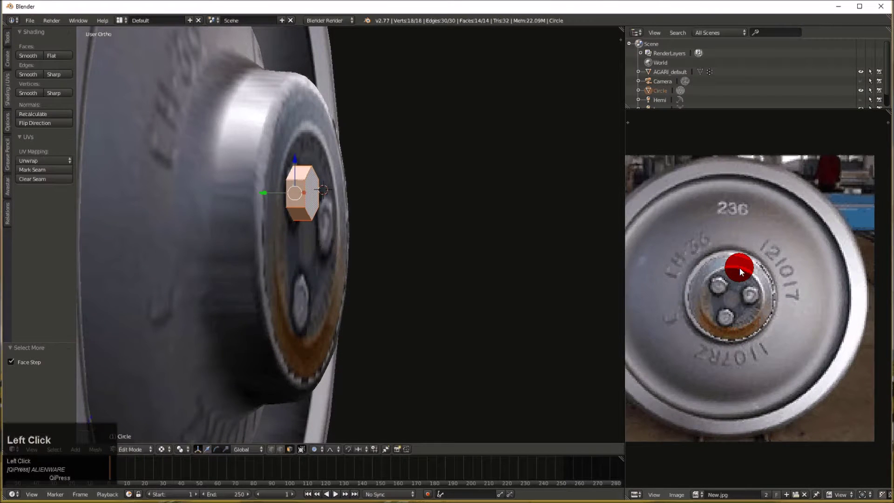
scroll(740, 267, down, 2)
key(u)
click(431, 246)
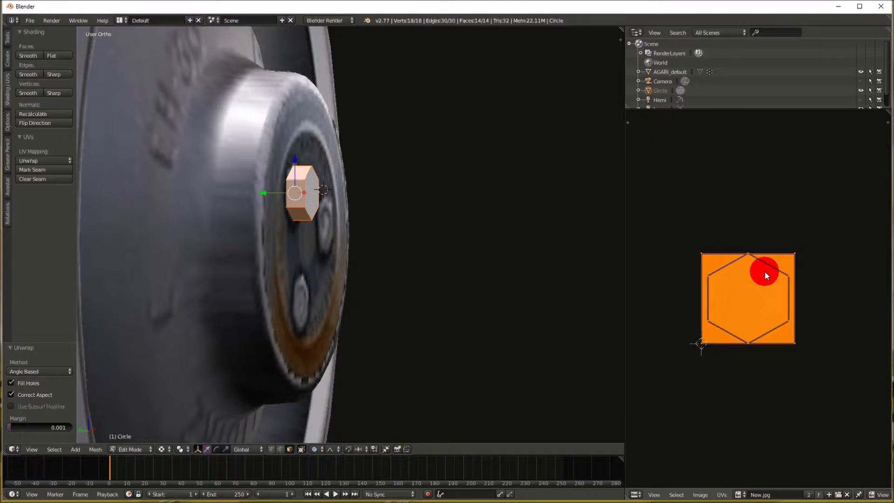
- Shrink the bolt's UV layout and place it on the wheel image's disc, to the right of the hub
key(s)
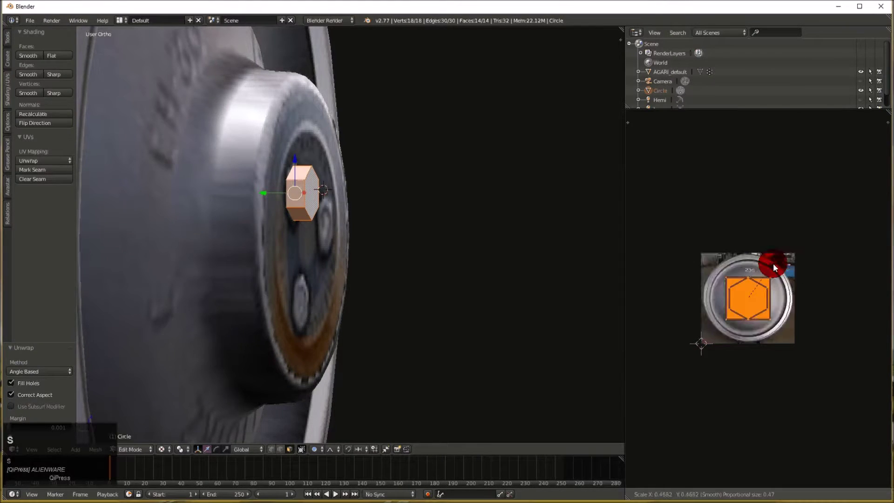
click(756, 288)
right_drag(756, 287, 782, 283)
click(782, 283)
scroll(482, 221, up, 2)
middle_drag(481, 221, 320, 176)
key(Tab)
scroll(326, 198, down, 3)
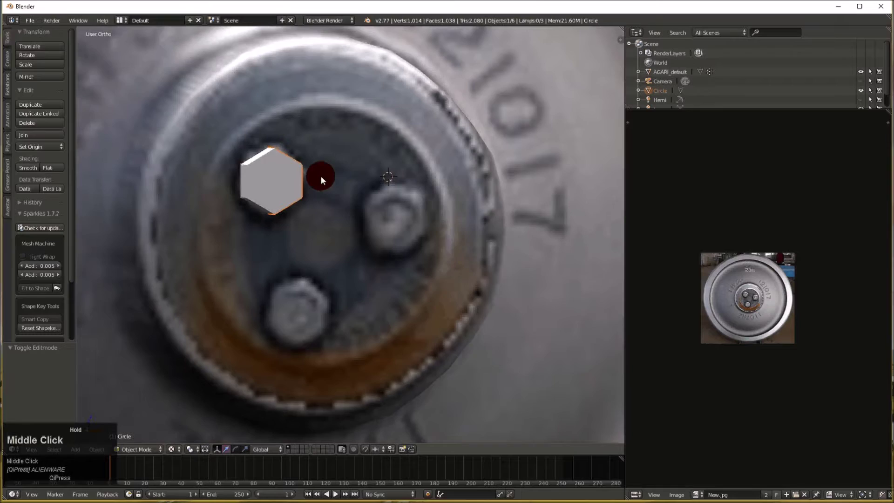
scroll(318, 185, up, 1)
key(Tab)
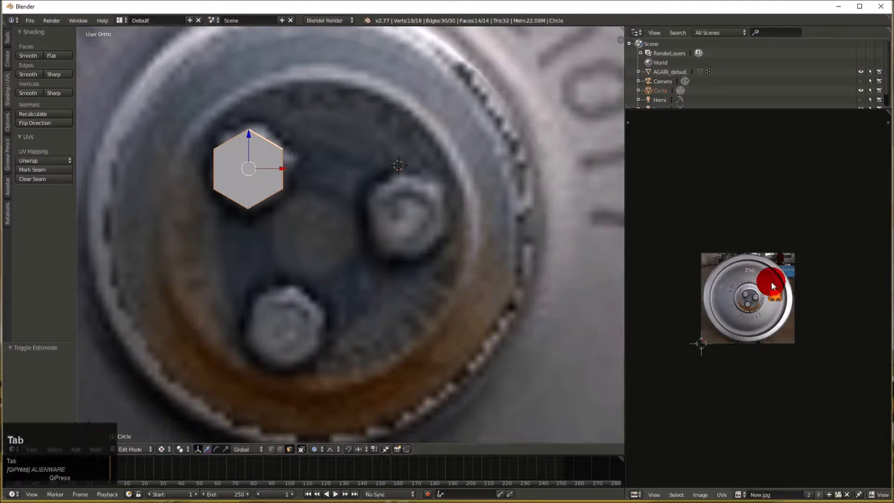
- Scale the bolt's UV layout to about 0.568 and move it onto the centre of the hub in the wheel image
scroll(784, 281, up, 3)
key(s)
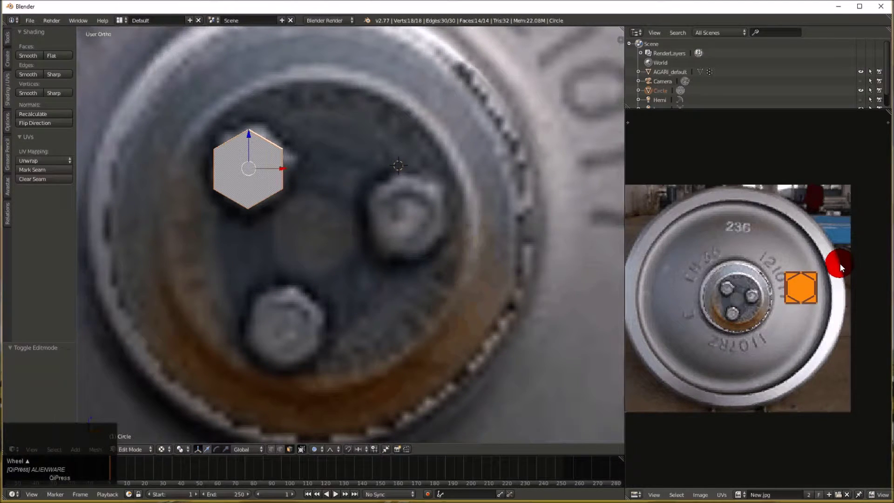
click(823, 271)
key(g)
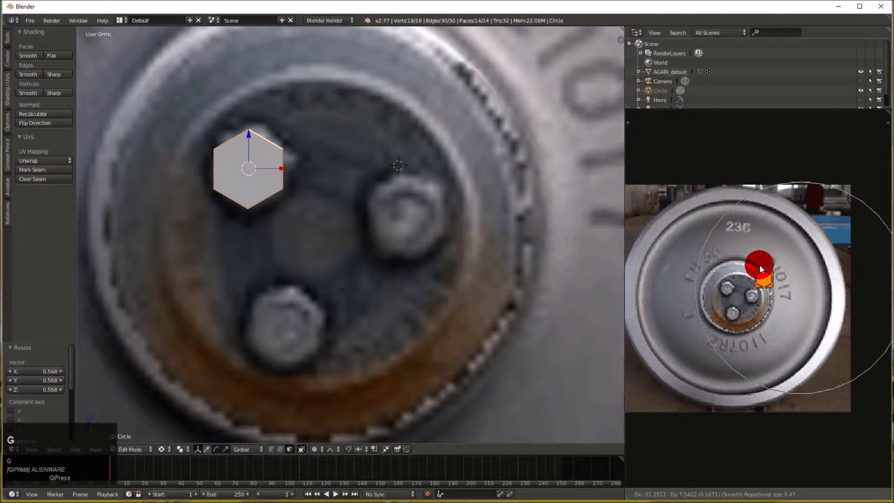
click(745, 288)
middle_drag(385, 212, 421, 210)
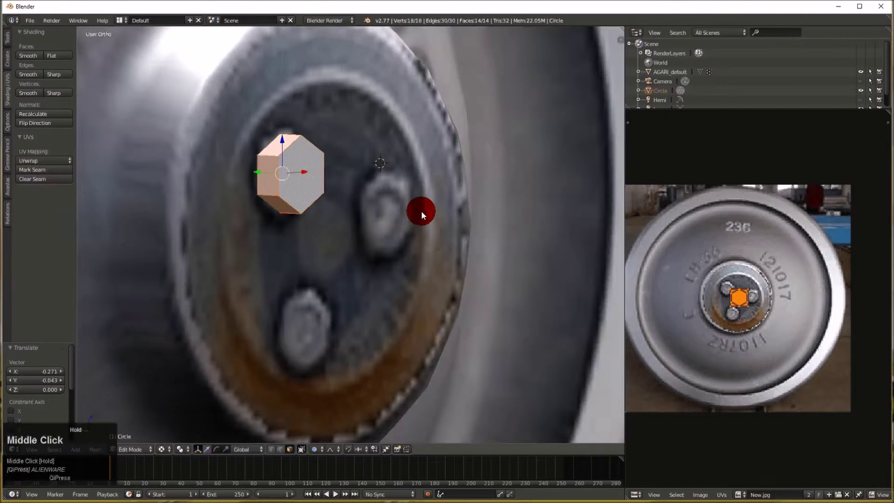
key(Tab)
key(Tab)
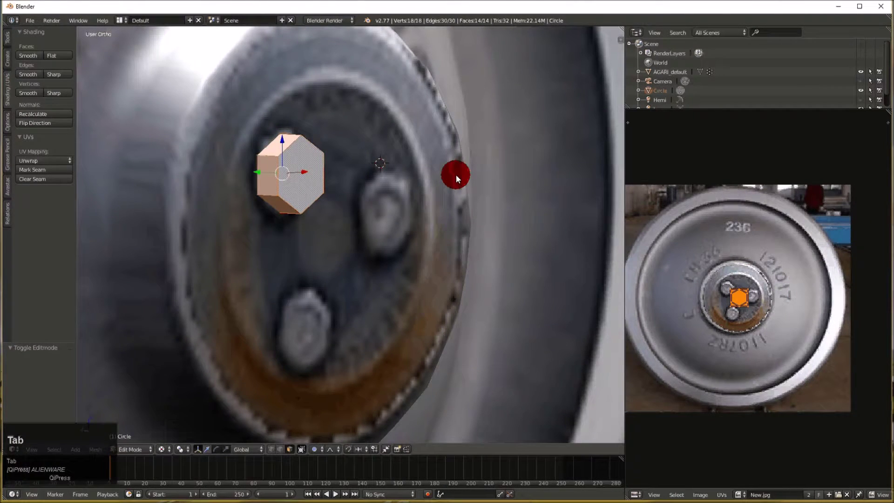
- Unwrap the whole bolt mesh again with Smart UV Project, using an angle limit of 66 and an island margin of 0
key(u)
click(437, 186)
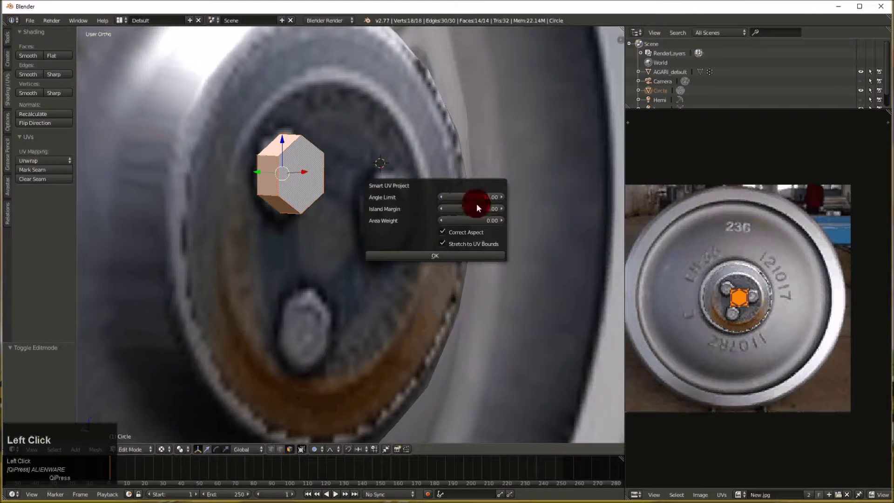
click(449, 253)
scroll(774, 263, down, 4)
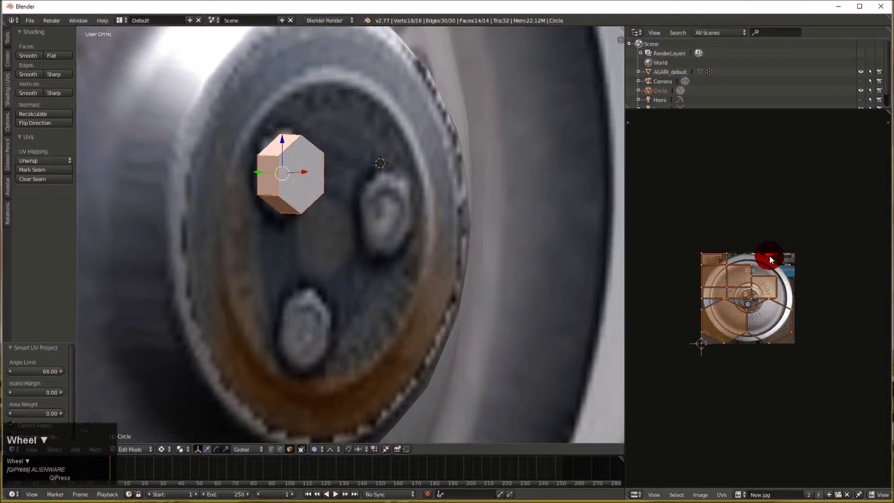
- Shrink the bolt's UV layout to about a third, place it on the wheel image's disc up and left of the hub, and leave edit mode
key(s)
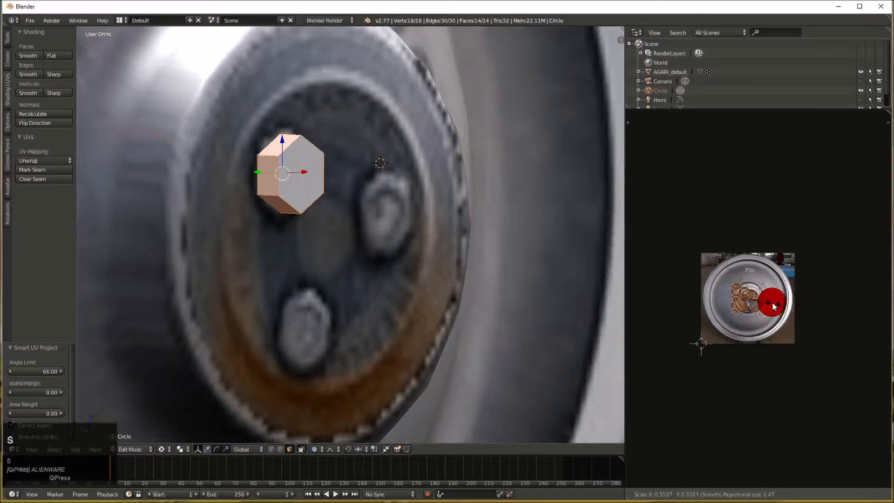
click(772, 301)
key(g)
click(731, 283)
middle_drag(580, 275, 359, 224)
key(Tab)
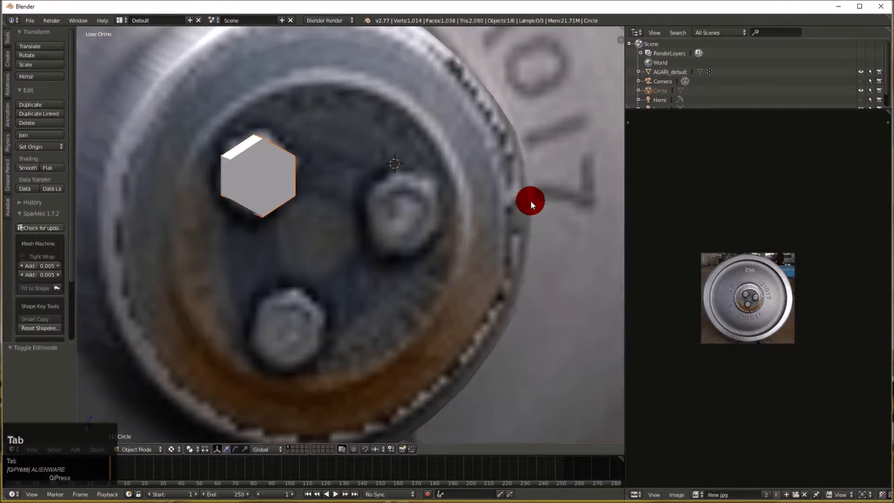
- Show the Properties editor in place of the UV/Image Editor and assign the existing Wheel material to the bolt
click(636, 493)
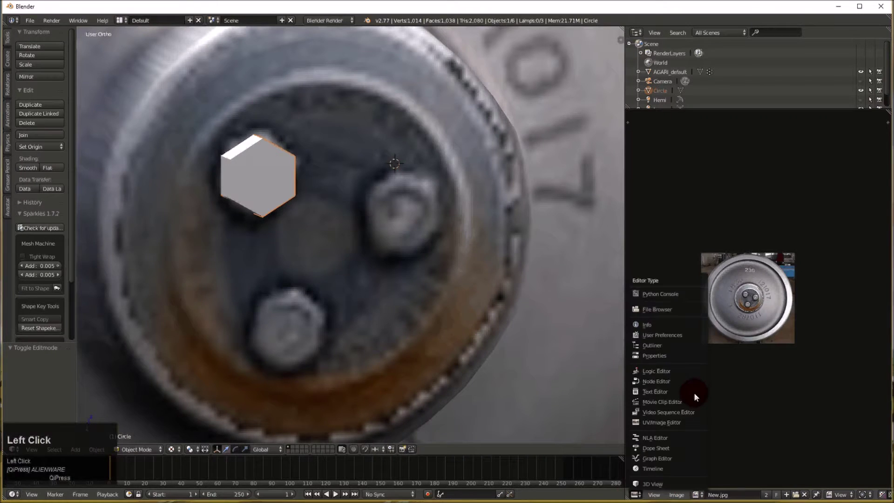
click(654, 354)
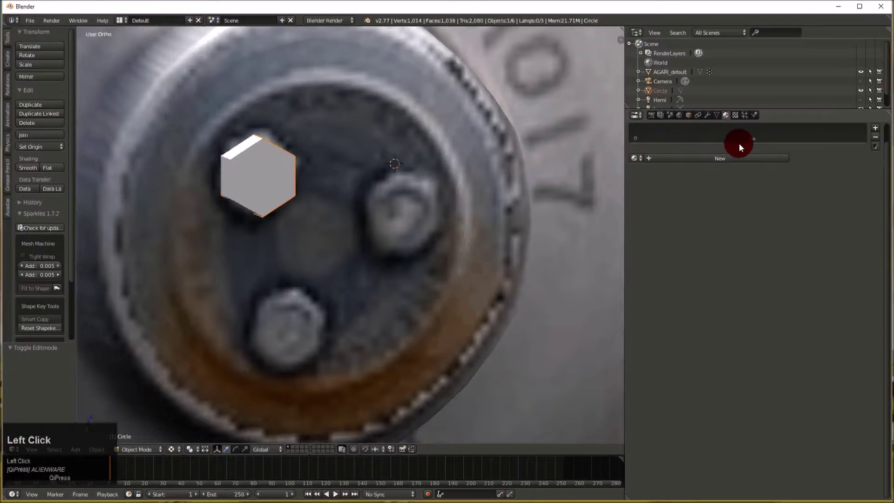
scroll(739, 143, up, 1)
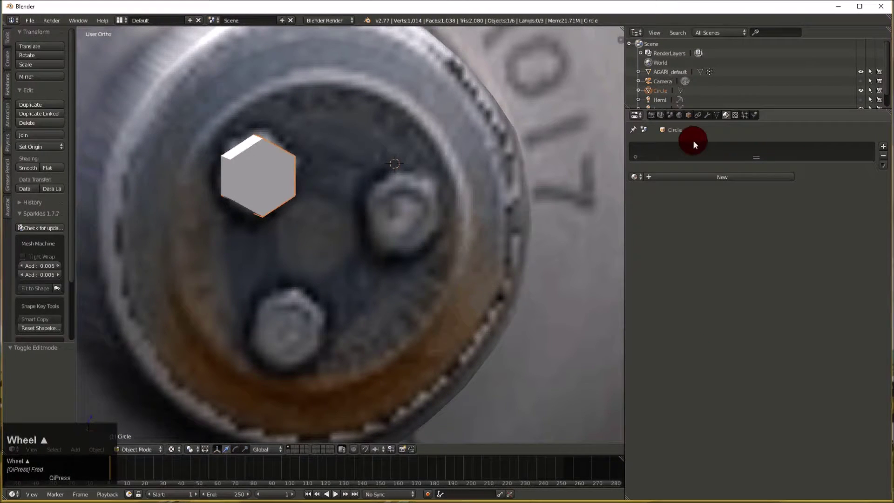
click(733, 114)
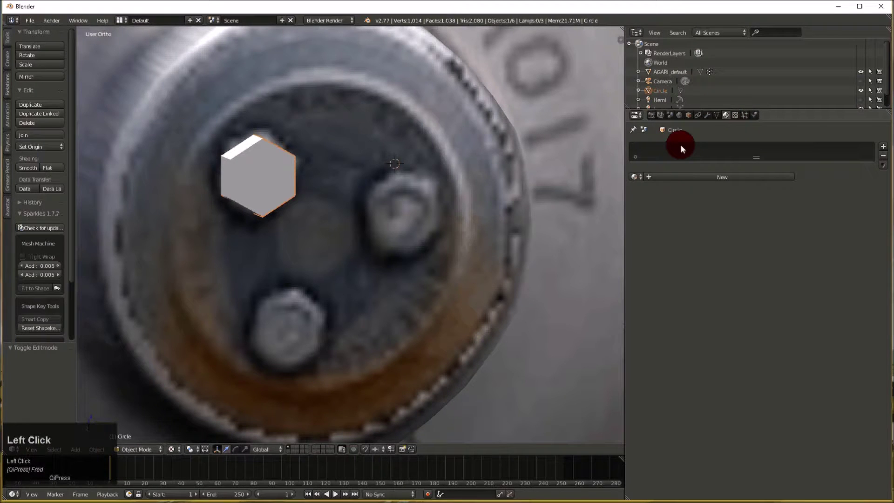
click(635, 177)
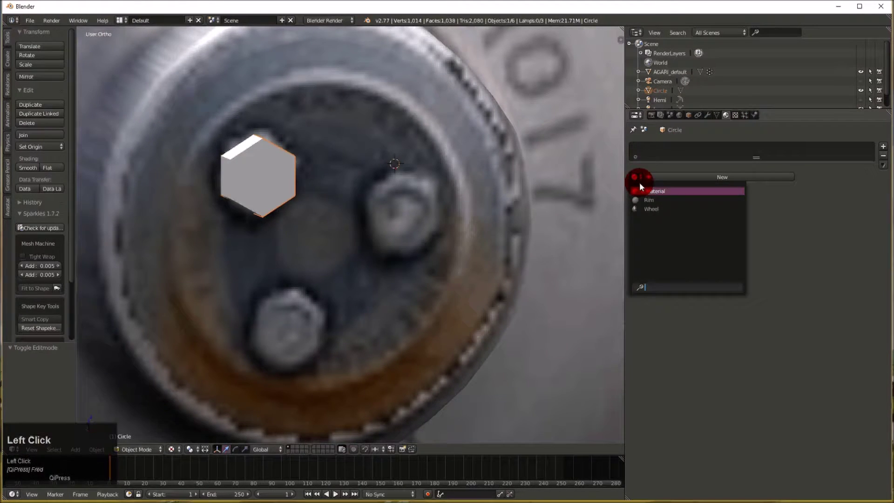
click(654, 212)
middle_click(503, 215)
middle_drag(503, 215, 731, 175)
- Bring back the UV/Image Editor in place of the Properties editor and enter edit mode on the bolt
click(642, 113)
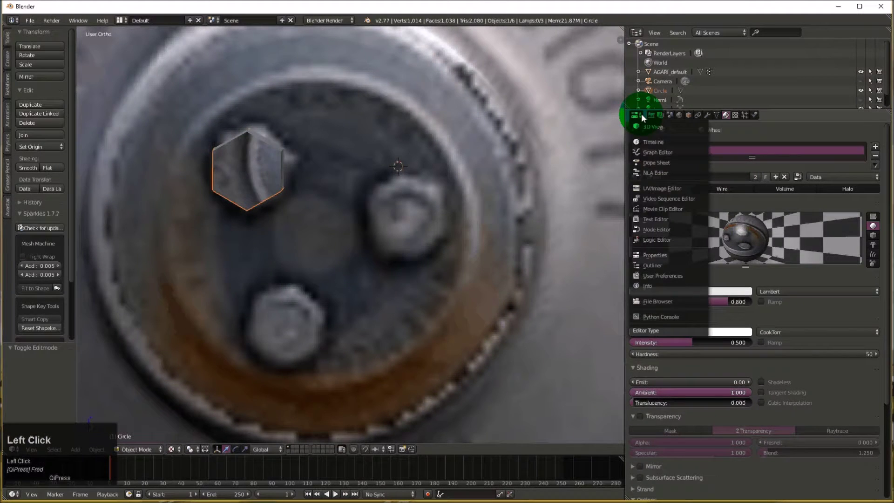
click(666, 188)
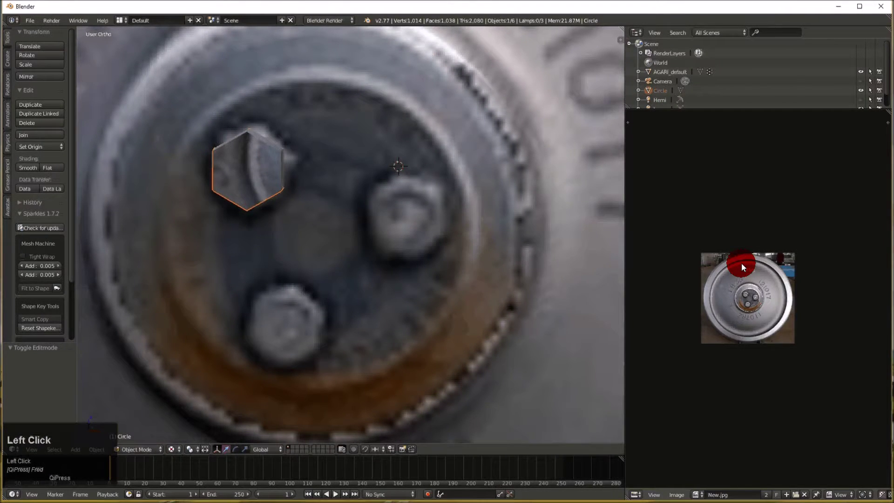
key(Tab)
scroll(706, 266, up, 4)
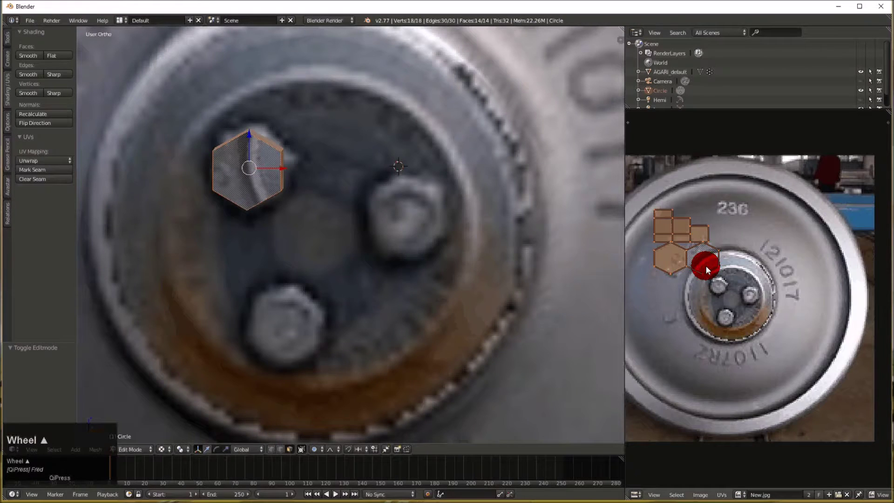
- Scale the bolt's UV layout to about 0.572 and place it on the disc just left of the hub
key(g)
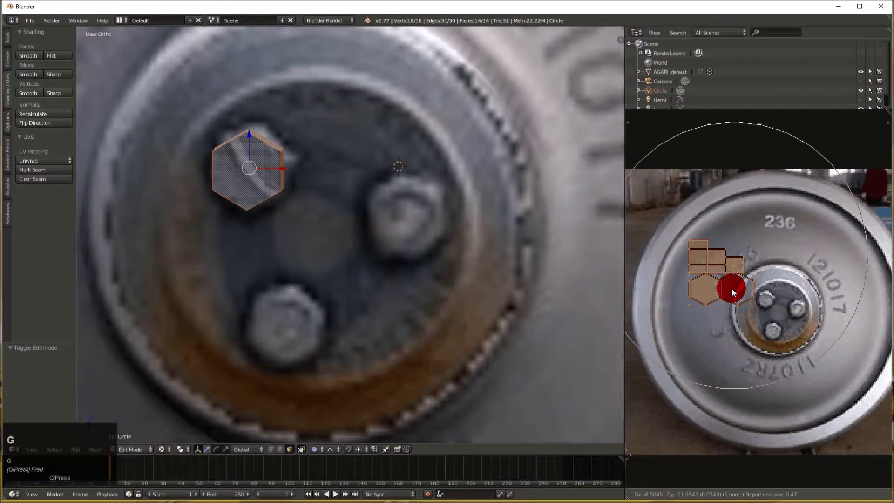
click(715, 313)
key(s)
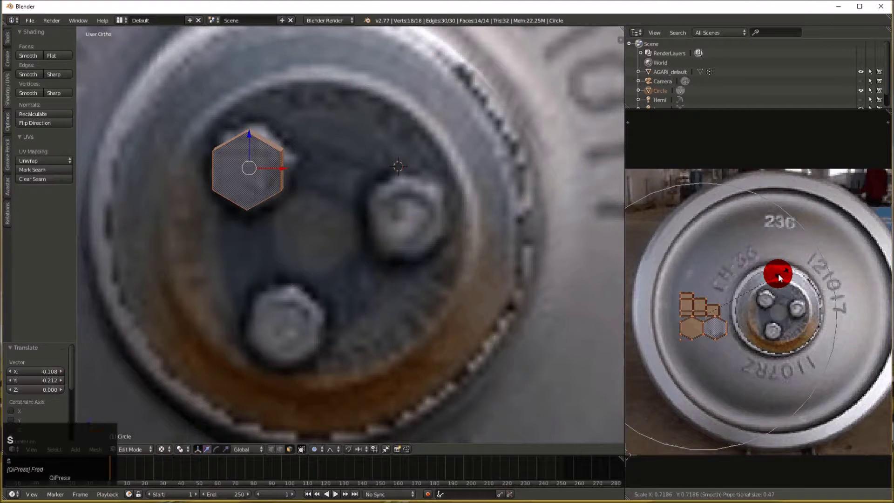
click(778, 273)
key(g)
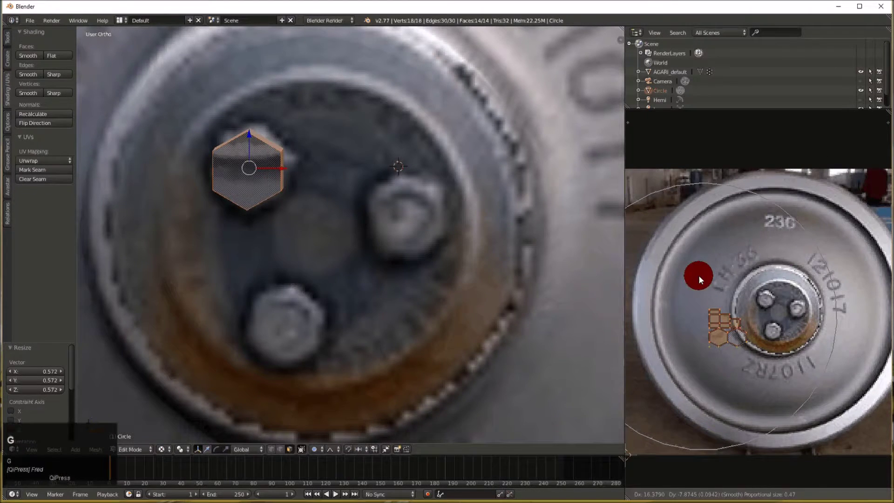
click(699, 275)
- Turn off proportional editing and fit the right-hand hexagon UV island over the hub's upper-left bolt in the wheel image
right_click(759, 324)
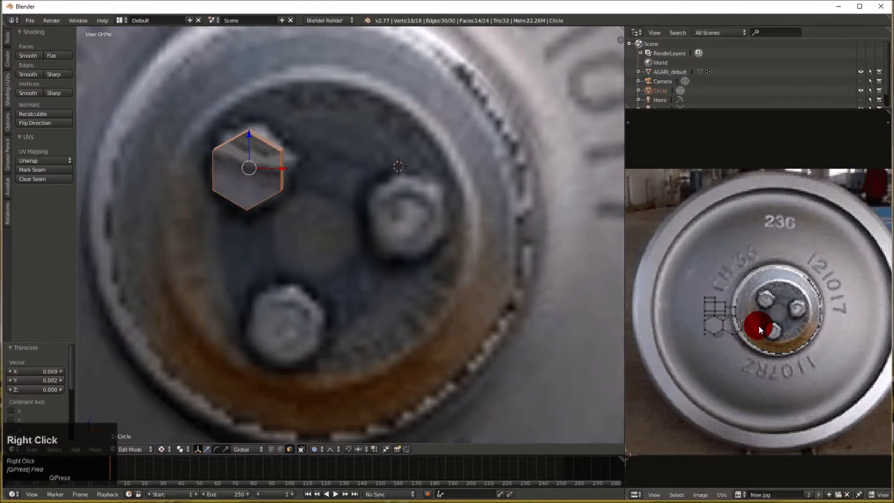
key(ctrl+l)
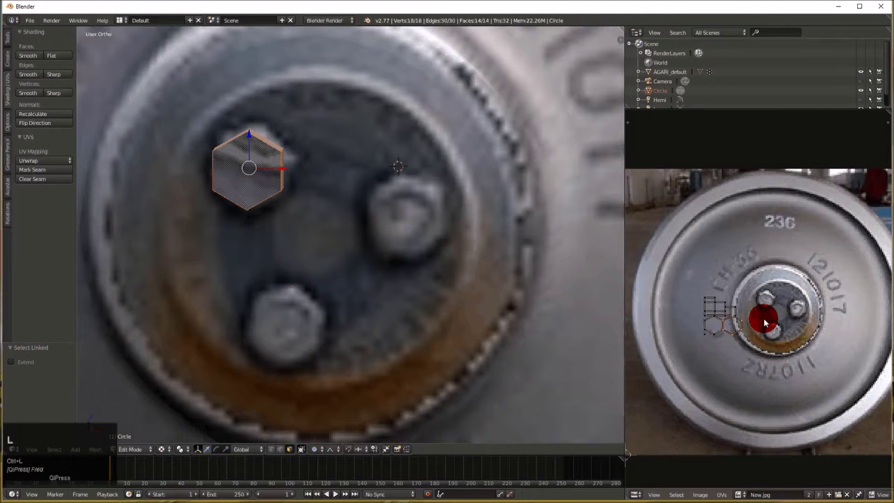
key(g)
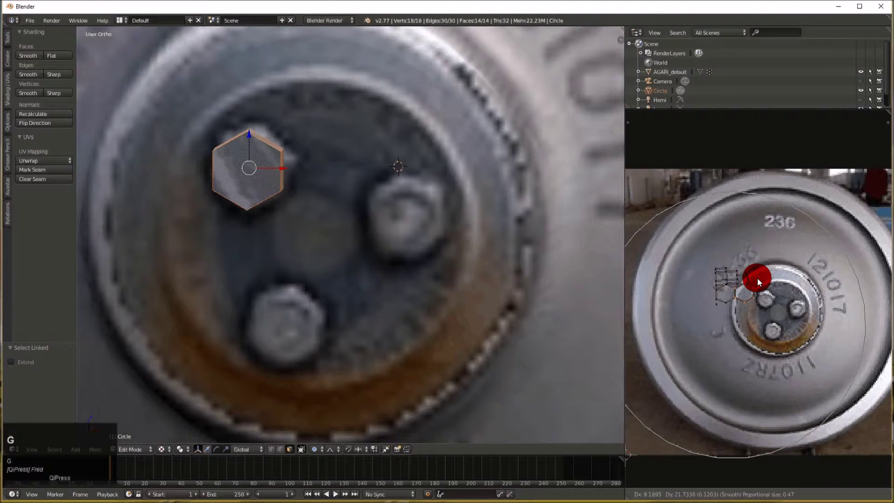
click(757, 277)
scroll(757, 278, up, 3)
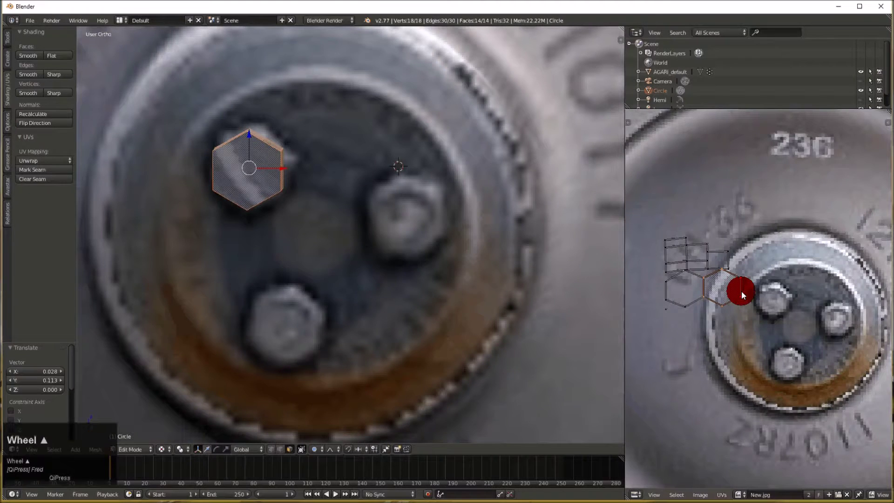
key(o)
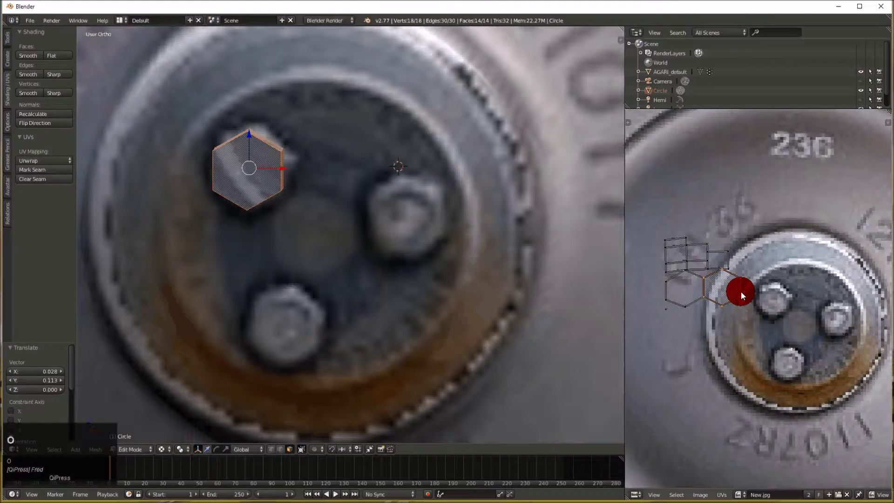
key(g)
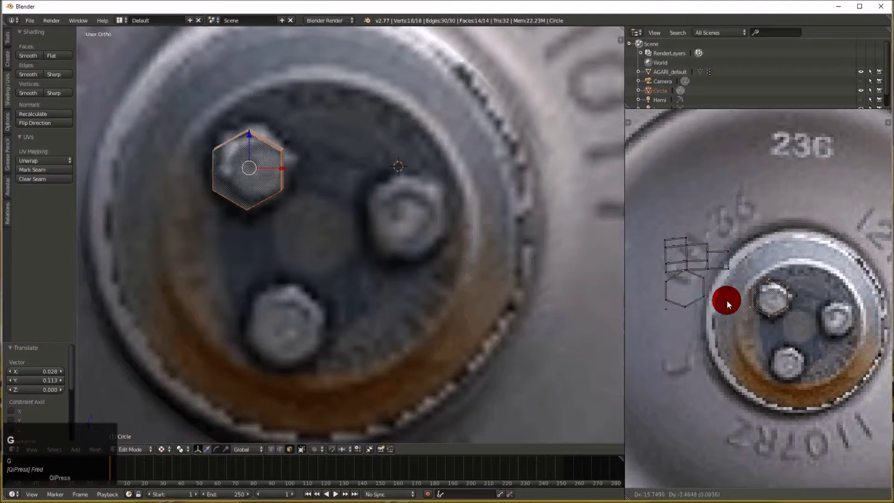
click(729, 303)
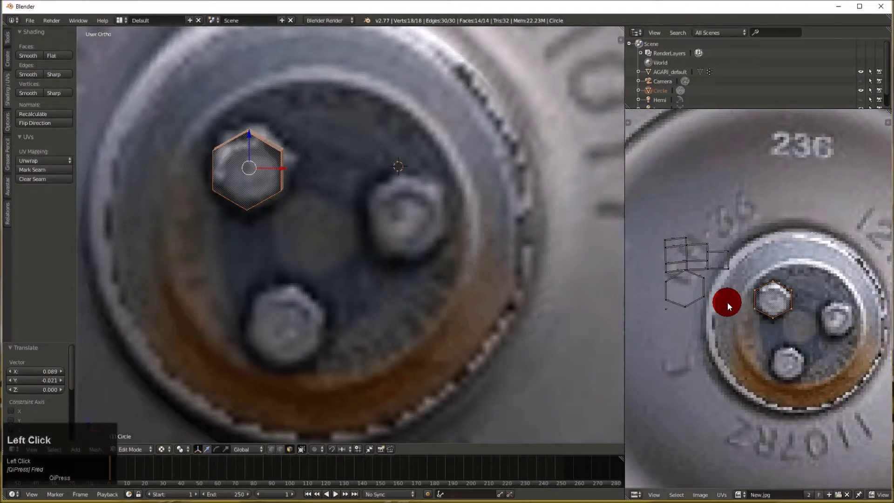
- Select the remaining hexagon UV island and fit it over the hub's right bolt in the wheel image
right_click(683, 305)
key(l)
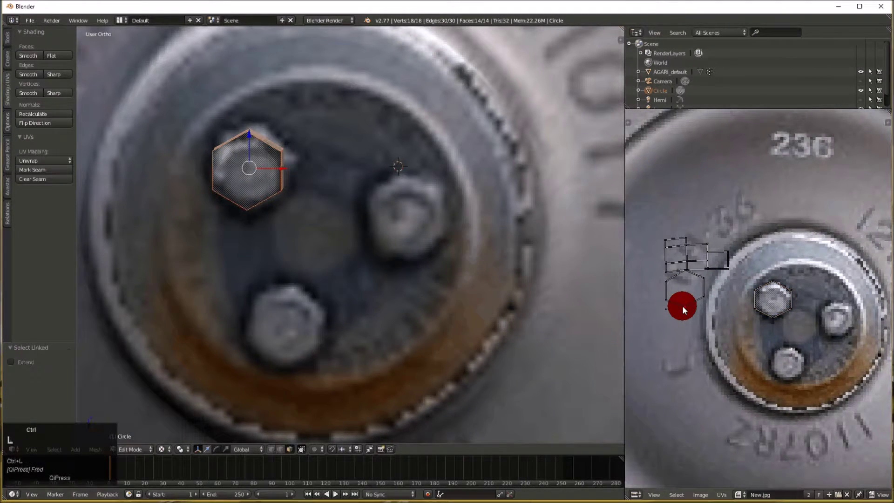
key(g)
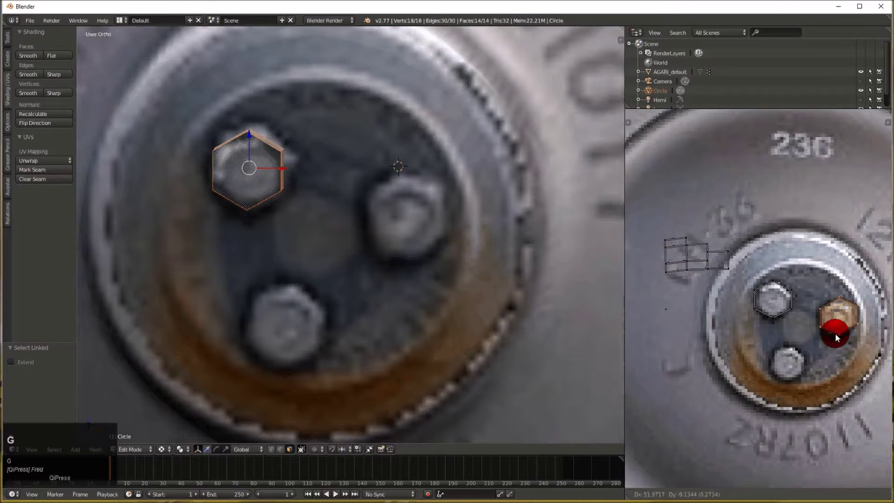
click(834, 336)
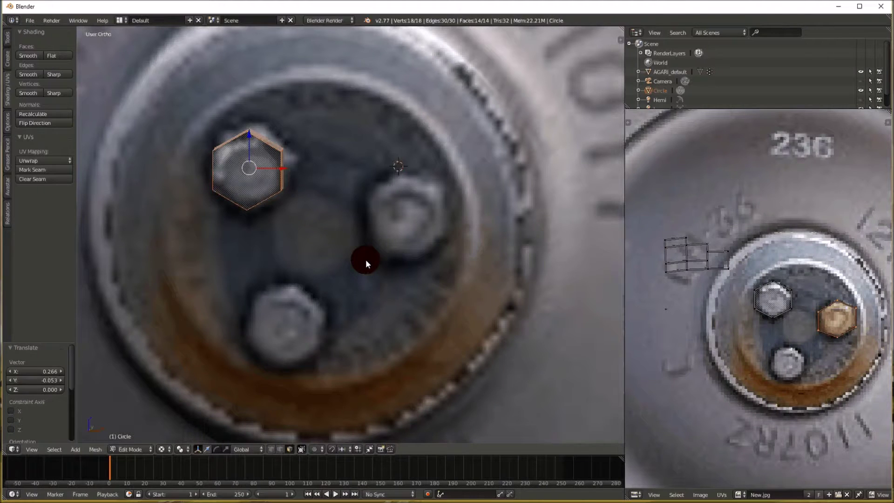
- Move the UV islands of the bolt's side faces to the plain area at the disc's left and leave edit mode
right_click(689, 271)
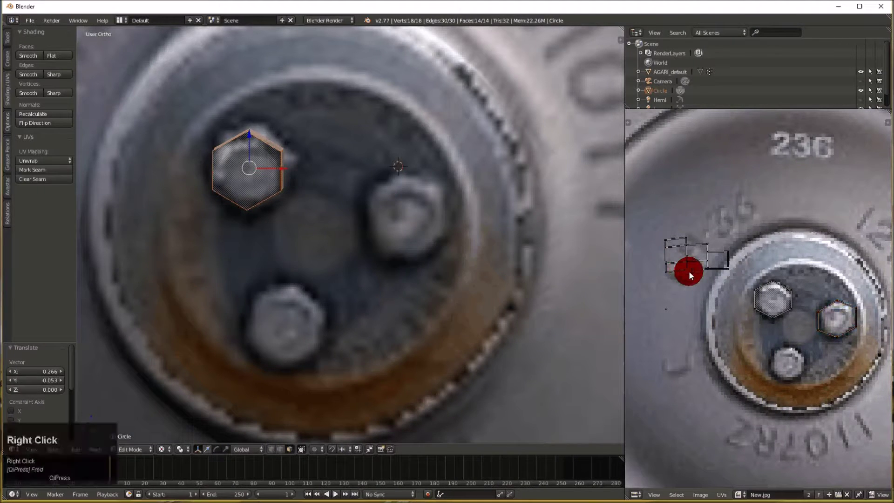
key(b)
drag(657, 207, 720, 280)
scroll(721, 280, down, 2)
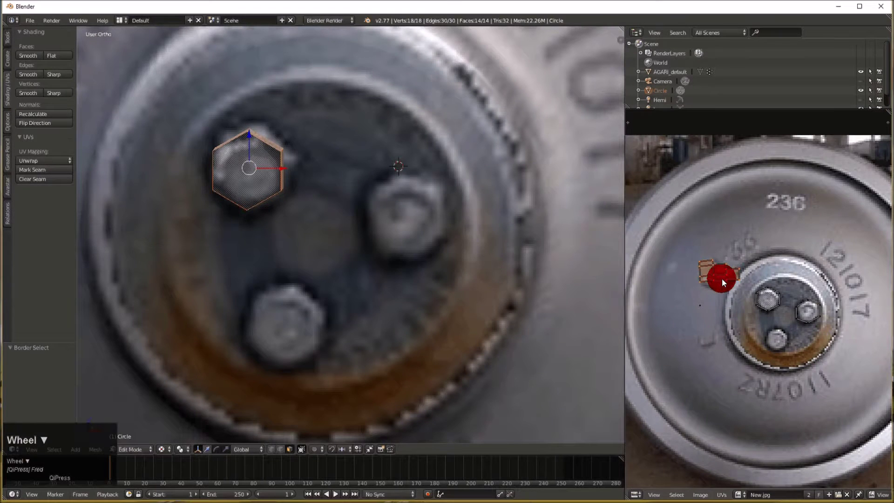
key(g)
click(642, 311)
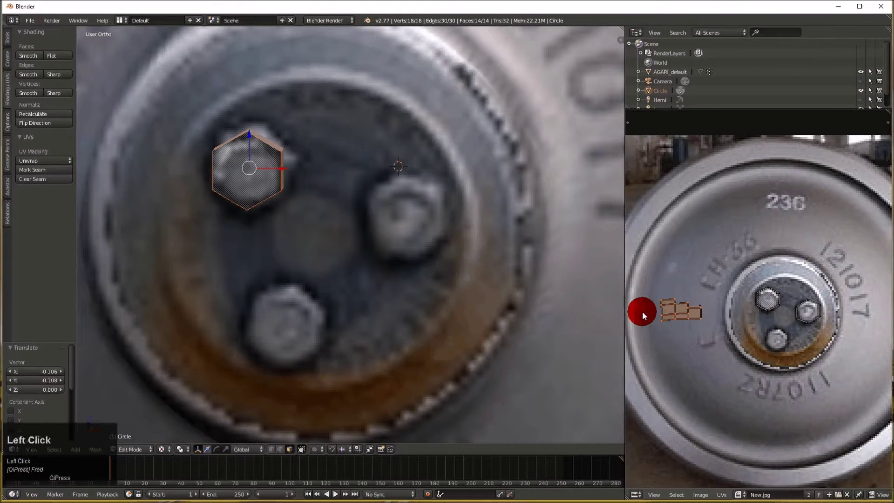
key(Tab)
middle_drag(329, 203, 293, 202)
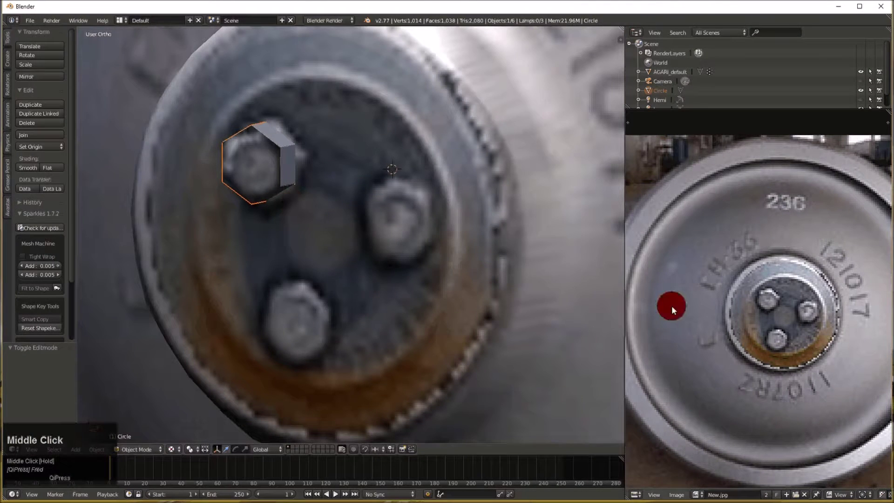
- Shrink the side-face UV islands and place them on the dark hub area between the three bolts, ending in object mode
key(Tab)
drag(692, 309, 801, 317)
key(s)
click(804, 326)
key(g)
key(Tab)
middle_drag(352, 218, 337, 205)
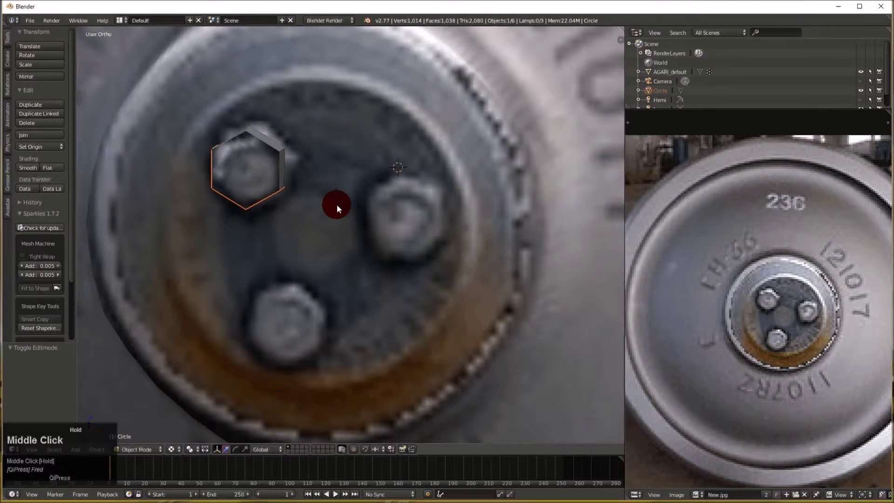
- Duplicate the textured bolt mesh in edit mode and place the copy over the hub's right bolt
key(Tab)
key(shift+d)
click(433, 242)
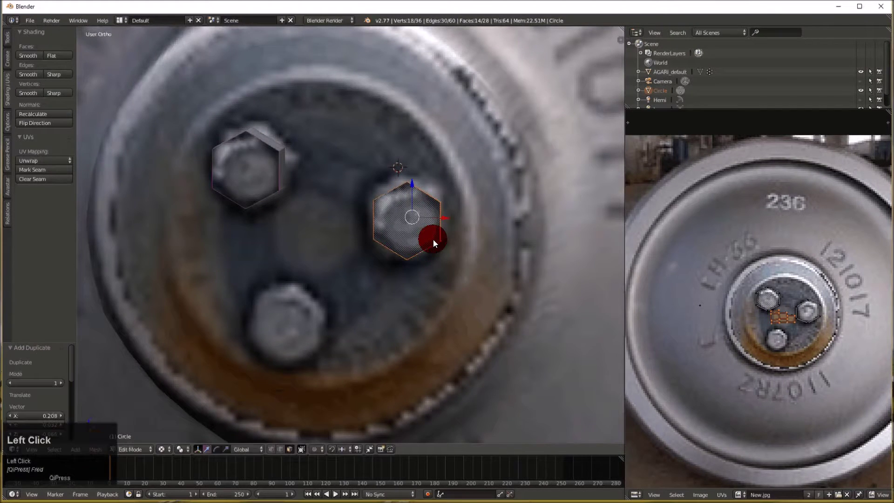
key(shift+f)
middle_click(350, 234)
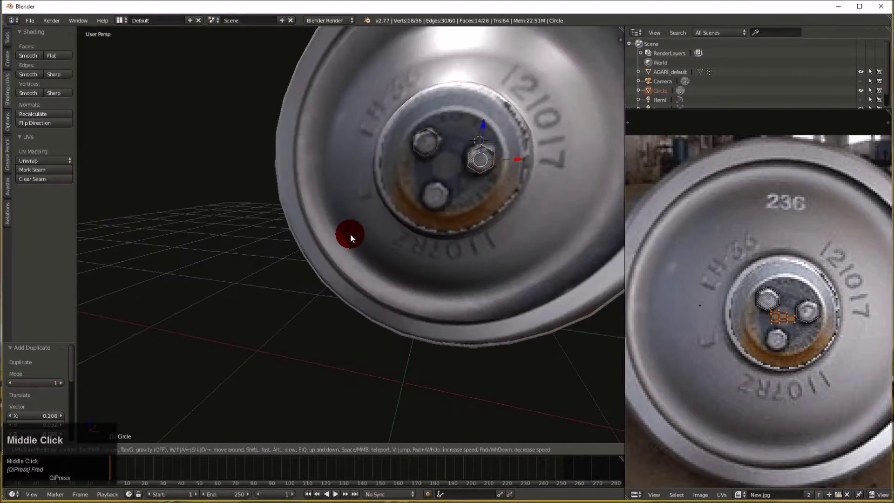
right_click(351, 234)
middle_click(335, 258)
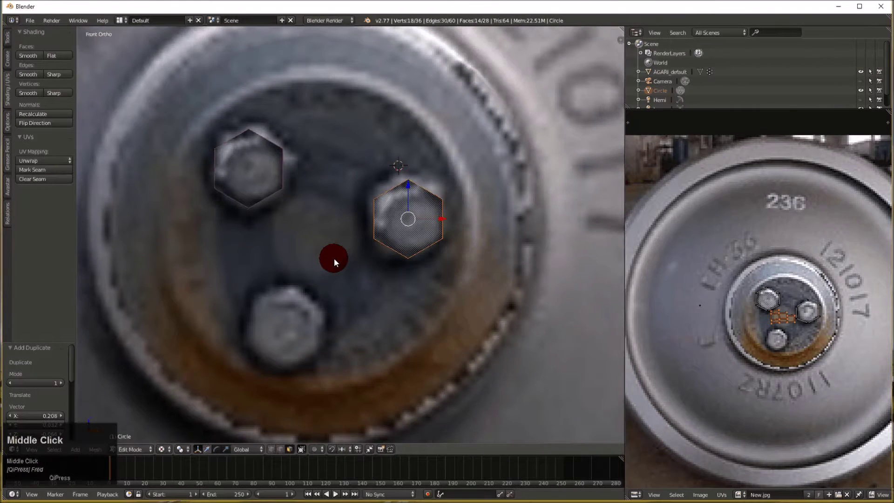
- Duplicate the bolt once more in front view and place the copy over the hub's lower bolt
key(shift+d)
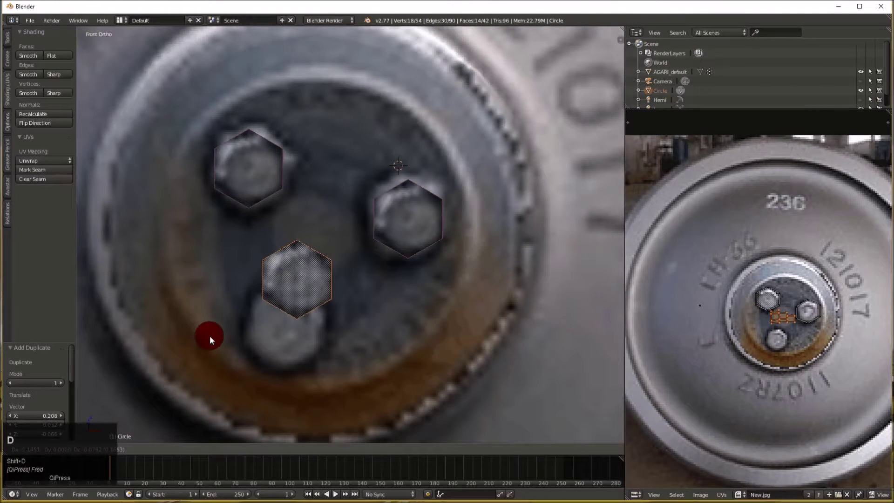
click(207, 367)
middle_drag(206, 368, 186, 90)
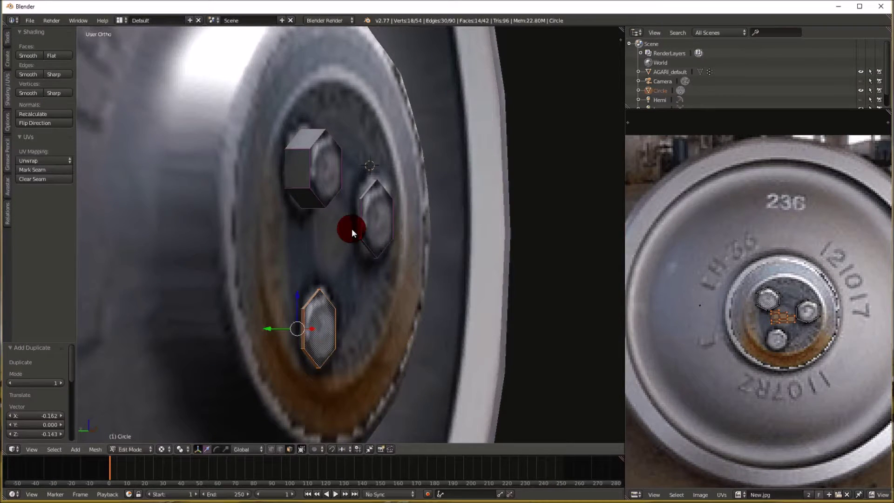
- Move the lower bolt and then the right bolt outward from the hub by -0.025 along Y
middle_drag(351, 228, 352, 279)
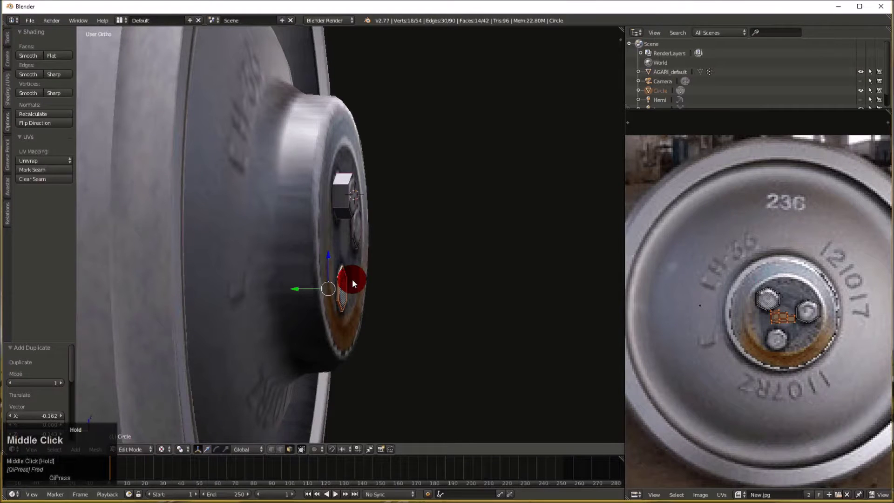
drag(353, 279, 332, 273)
middle_drag(332, 273, 377, 227)
right_click(377, 229)
key(ctrl+KP_Add)
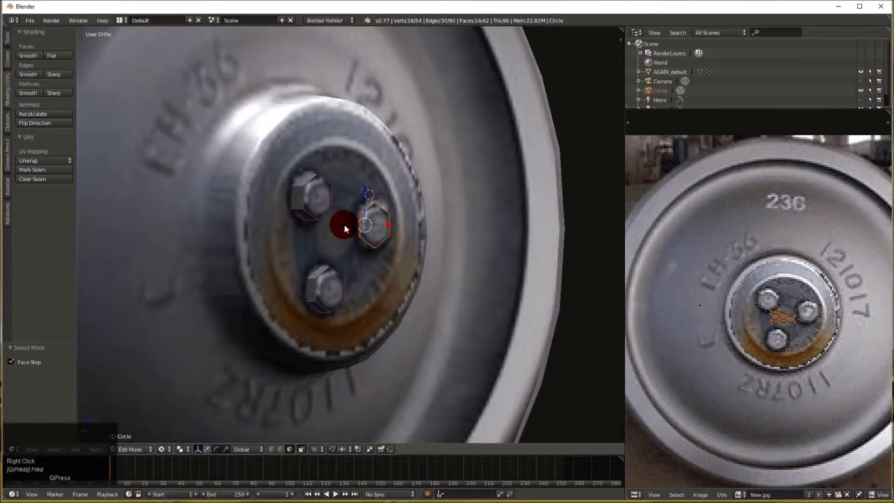
key(shift+r)
- Select the complete meshes of all three bolts and give their faces flat shading
shift+right_click(321, 202)
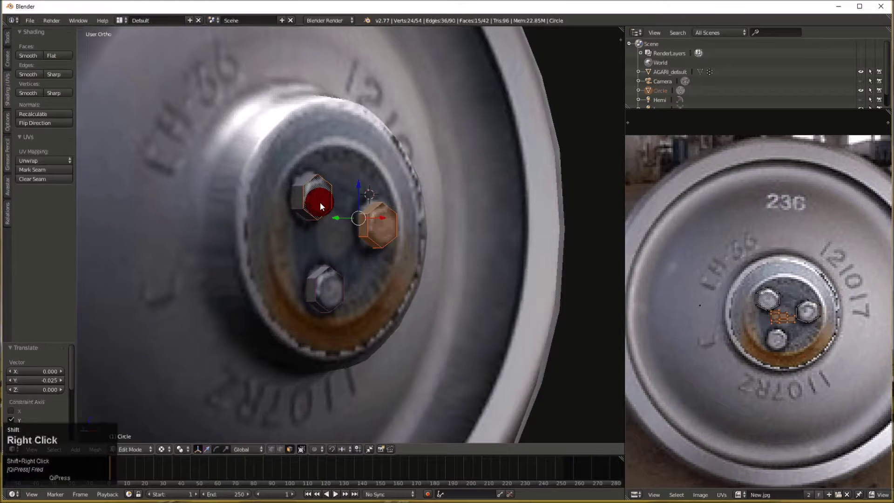
shift+right_click(343, 287)
key(ctrl+KP_Add)
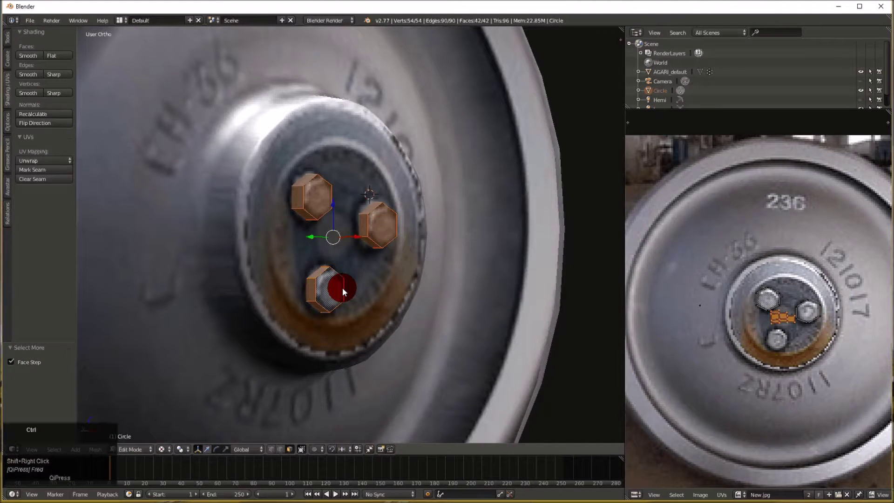
click(53, 55)
- Select only the front faces of the three bolts and set them to smooth shading
middle_drag(283, 198, 281, 202)
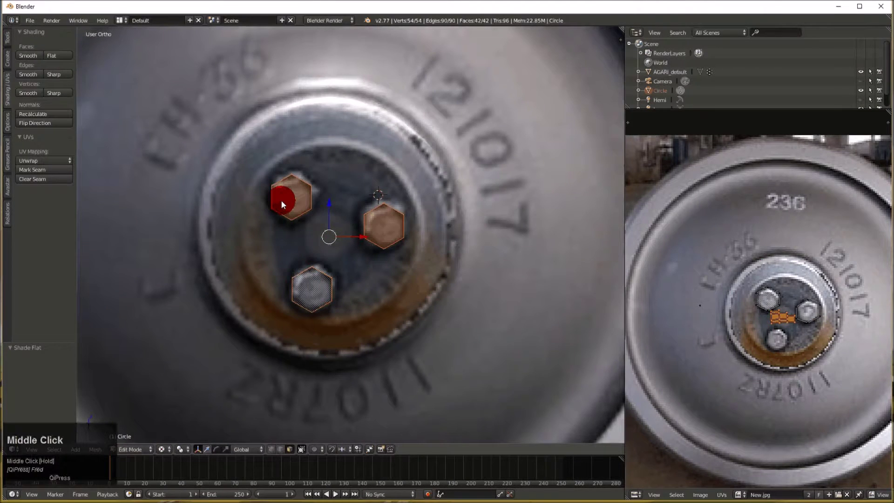
right_click(281, 200)
shift+right_click(312, 287)
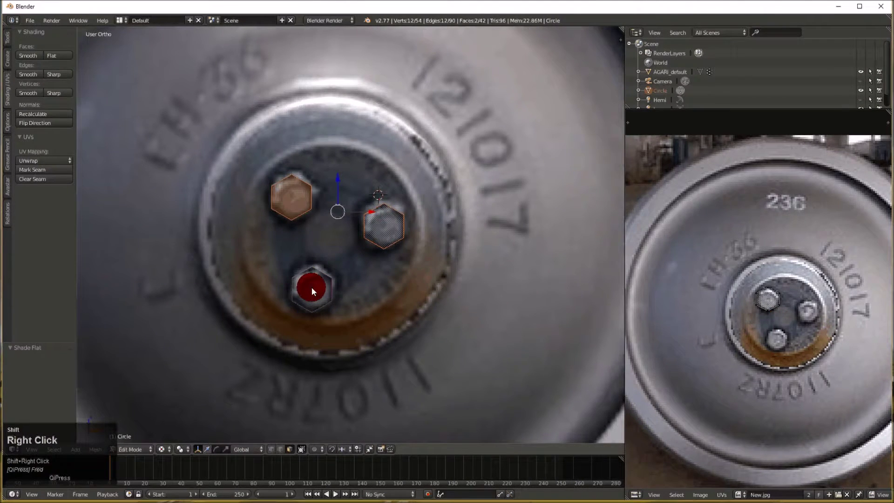
right_click(31, 35)
click(29, 53)
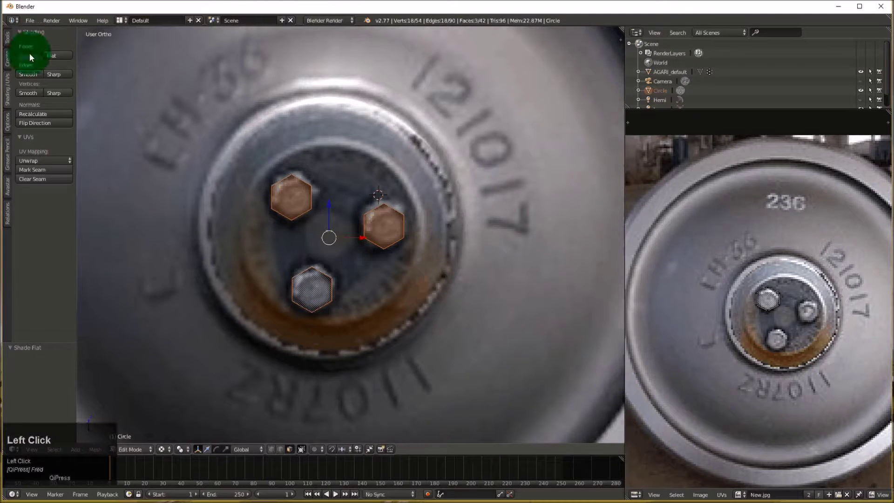
- Leave edit mode and examine the shaded bolts on the wheel from several angles and distances
mouse_move(272, 164)
middle_down()
mouse_move(340, 183)
mouse_move(210, 185)
middle_up()
key(Tab)
scroll(292, 189, up, 5)
middle_drag(291, 189, 415, 211)
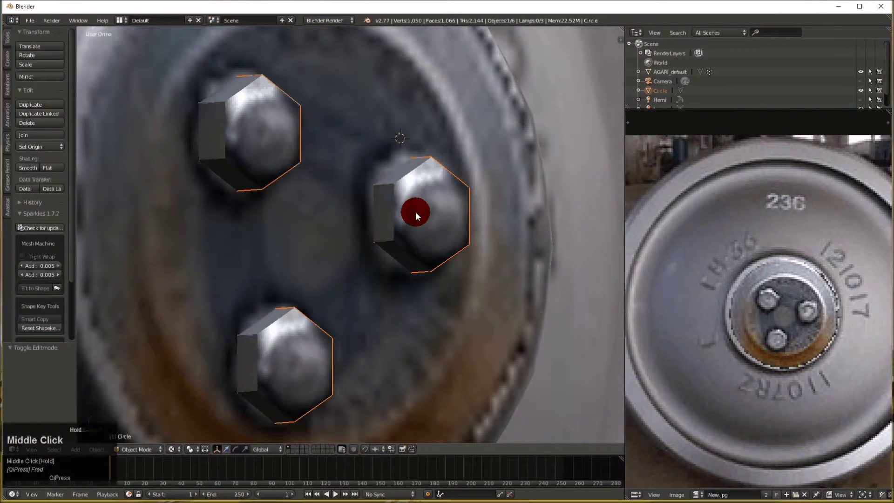
scroll(415, 212, down, 8)
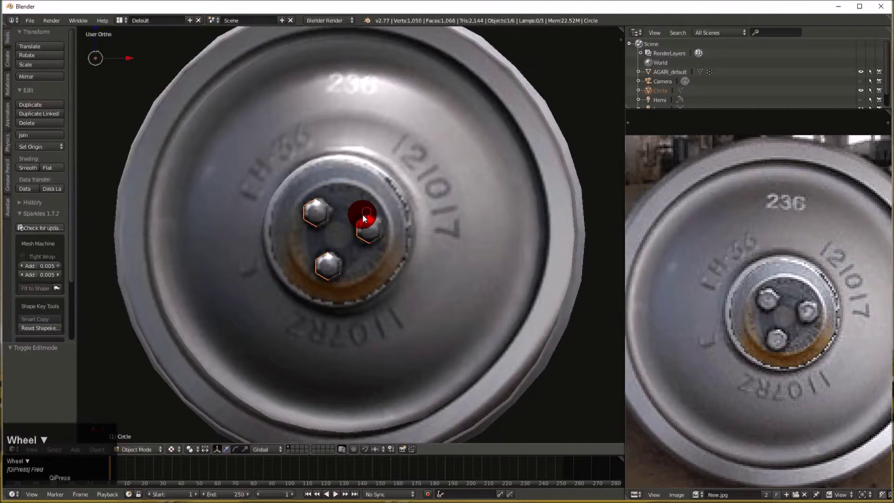
middle_drag(363, 215, 177, 111)
scroll(321, 213, up, 3)
scroll(307, 203, down, 2)
scroll(309, 198, down, 5)
- Start saving the scene under a new name and go to the Wheel folder inside 3D Models
click(31, 21)
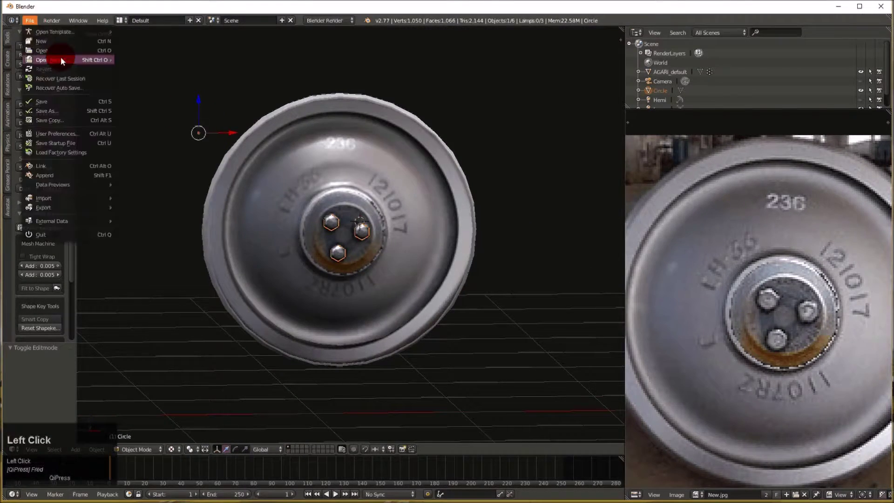
click(59, 108)
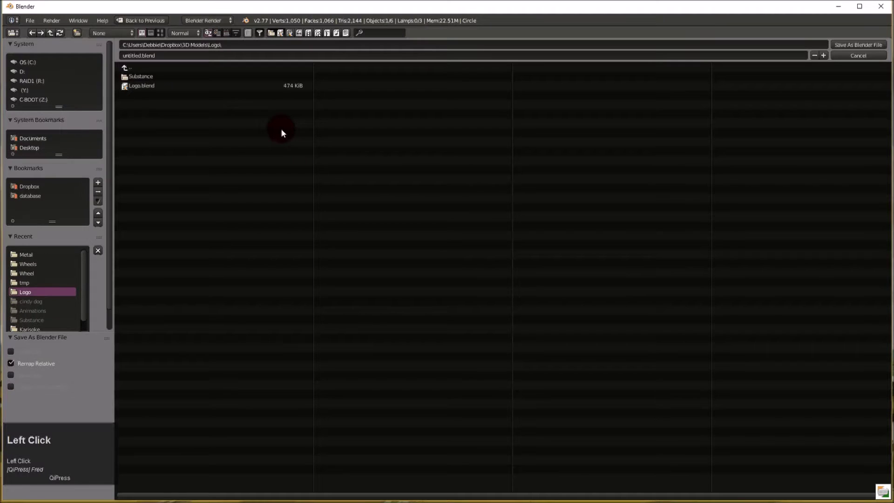
click(176, 56)
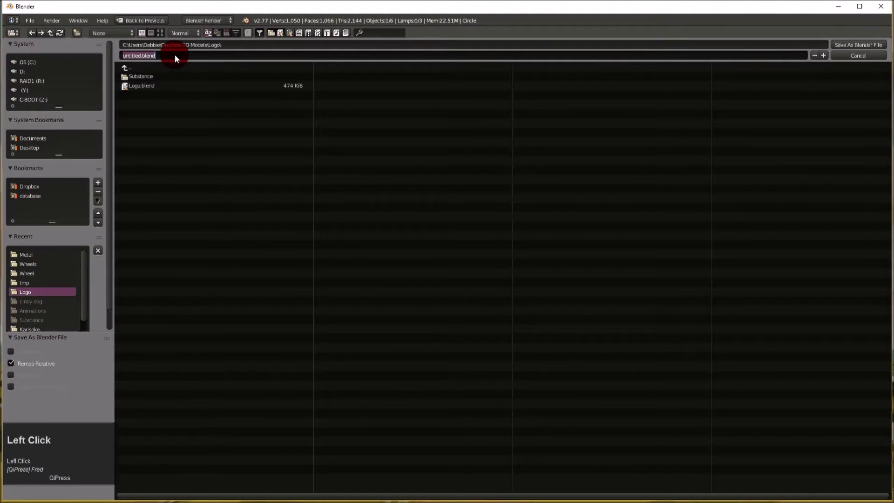
double_click(34, 264)
click(145, 87)
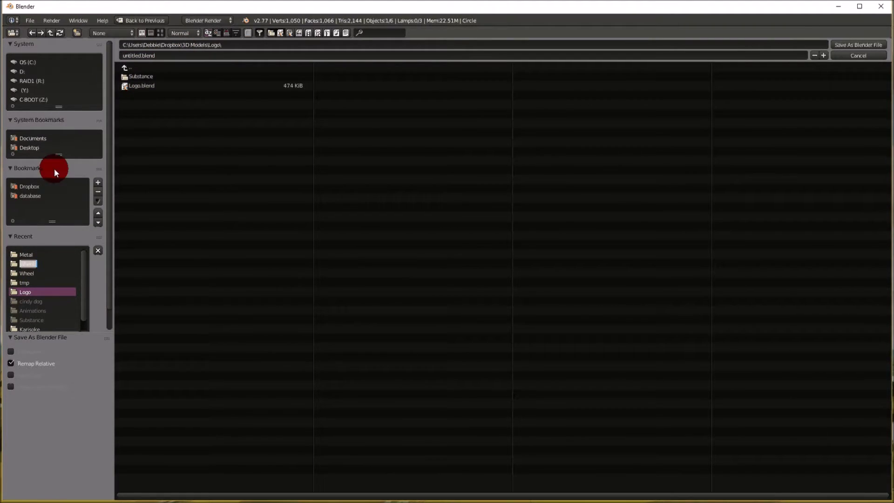
click(20, 274)
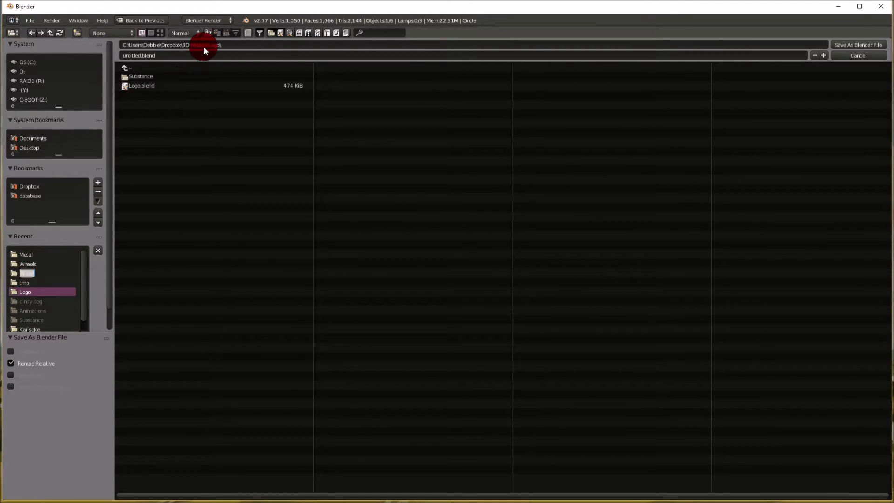
click(146, 70)
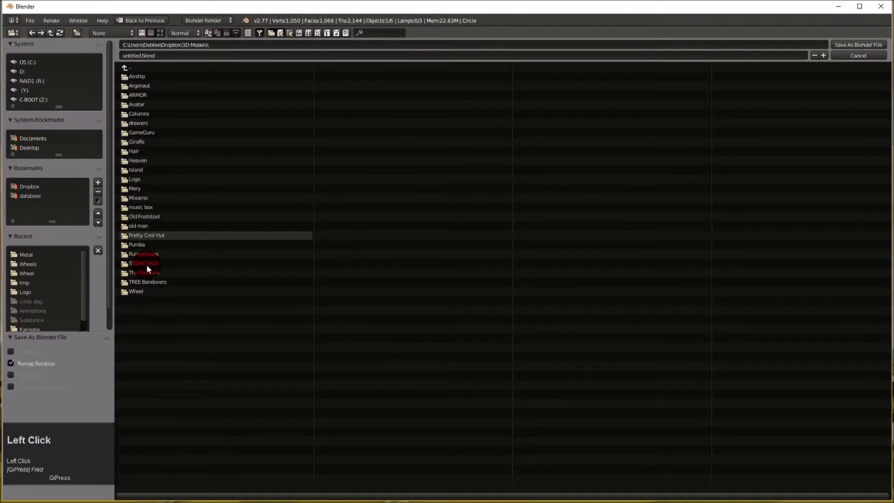
click(143, 292)
- Name the file "WHeel 1" and save it as a Blender file in the Wheel folder
click(162, 57)
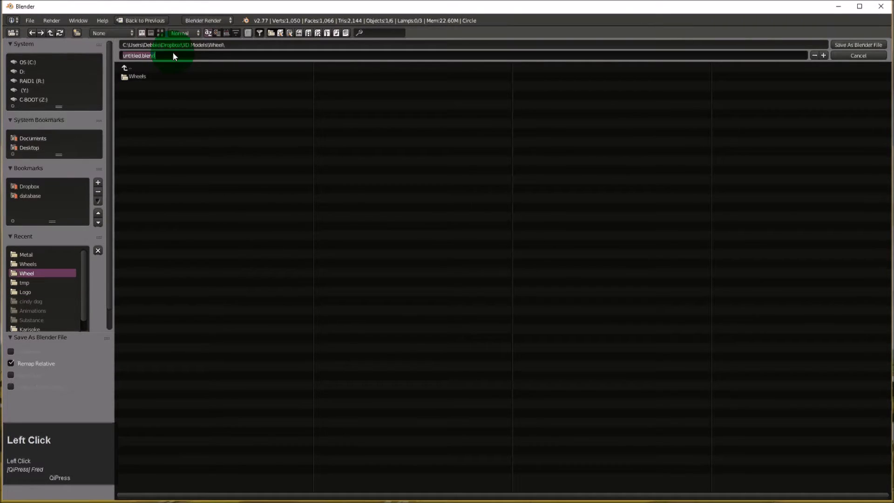
text(WHeel 1)
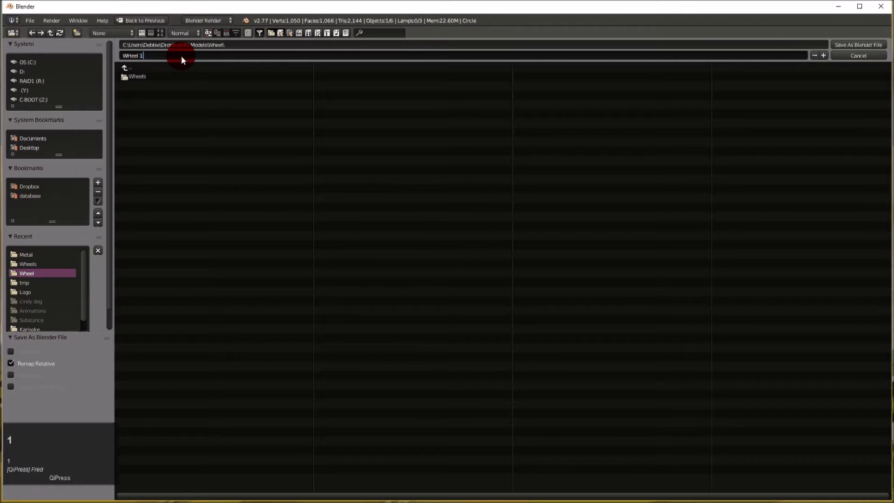
key(Return)
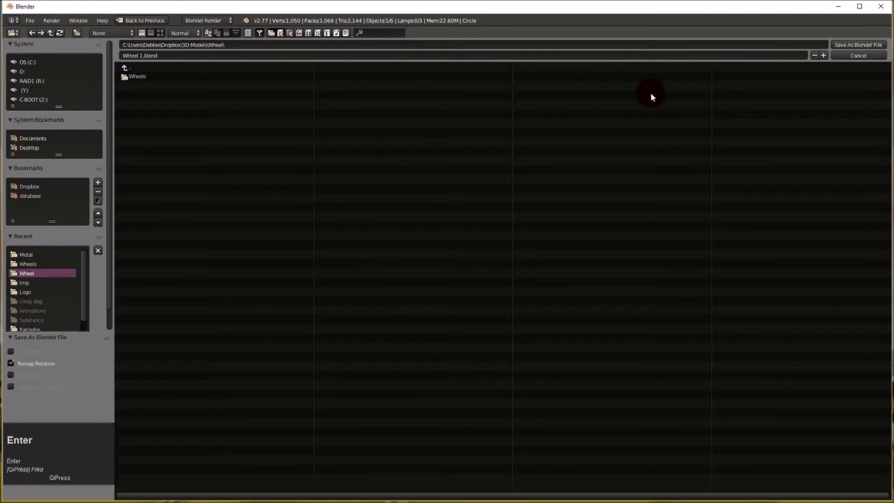
click(838, 44)
- Open the wheel mesh for editing in edge select mode and deselect all of its geometry
middle_drag(524, 184, 328, 181)
right_click(298, 178)
key(Tab)
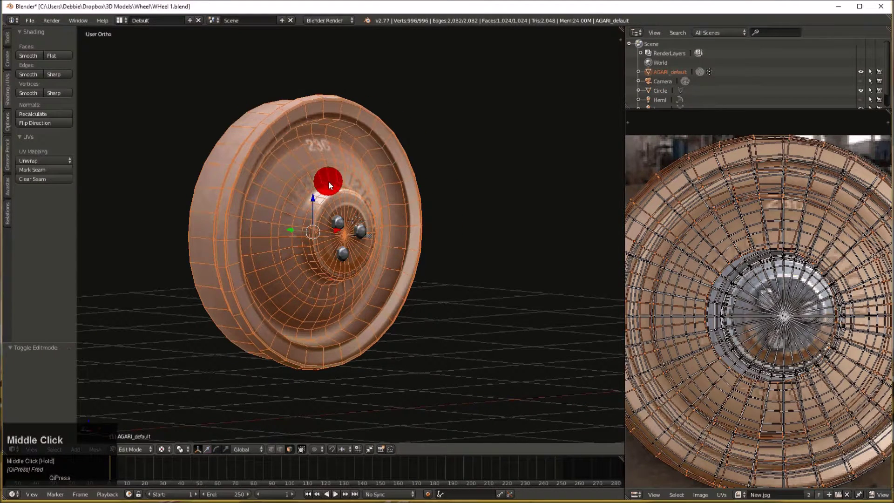
middle_drag(329, 185, 225, 237)
scroll(349, 185, up, 3)
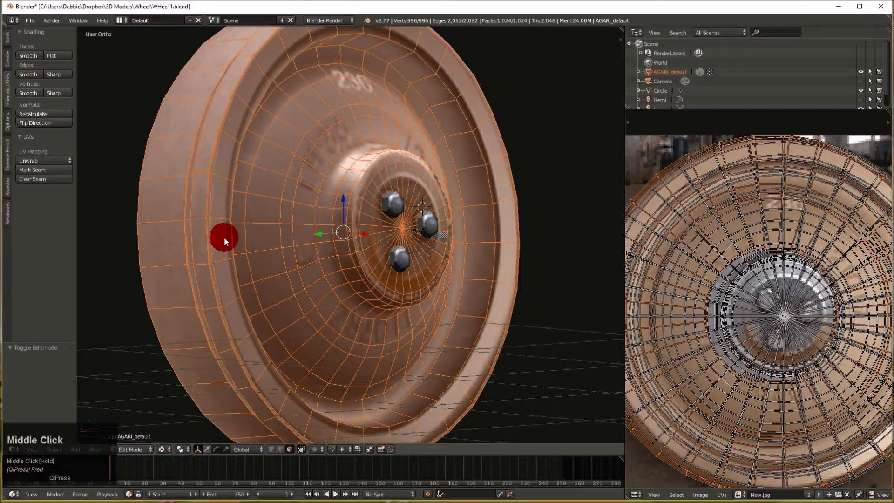
key(a)
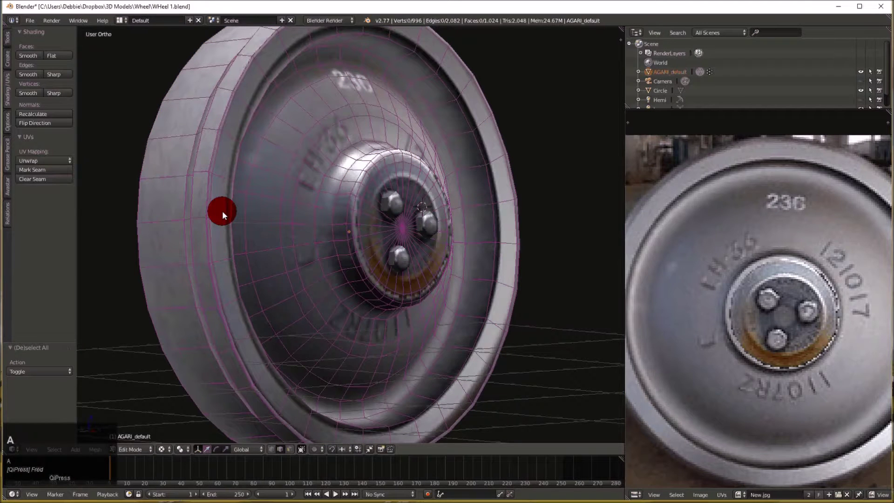
scroll(222, 211, up, 3)
shift+middle_drag(222, 210, 278, 210)
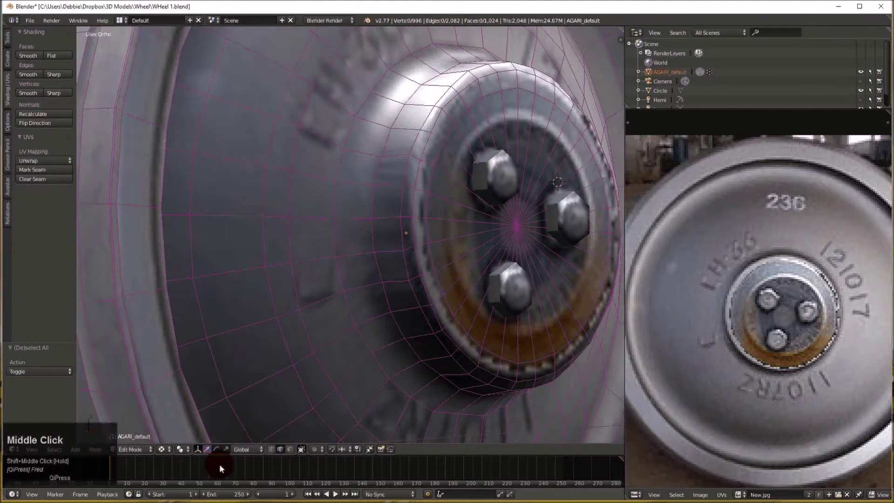
- Change the viewport shading to Solid
click(179, 449)
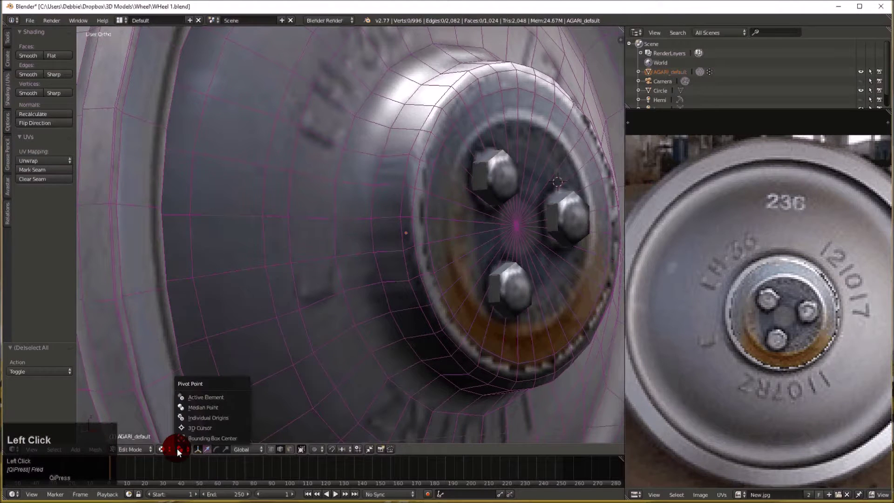
click(167, 448)
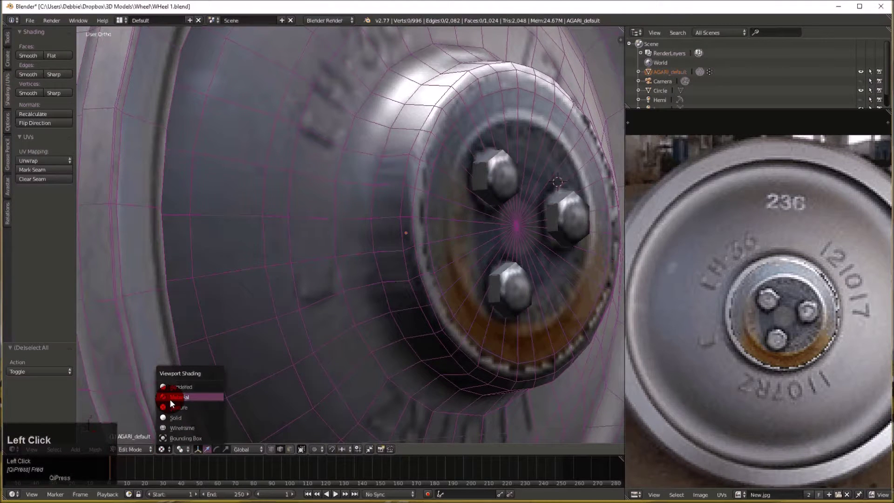
click(173, 416)
- Select the edge loop around the outer rim on the wheel's back side and mark it as a seam
scroll(207, 314, down, 3)
middle_drag(207, 315, 413, 200)
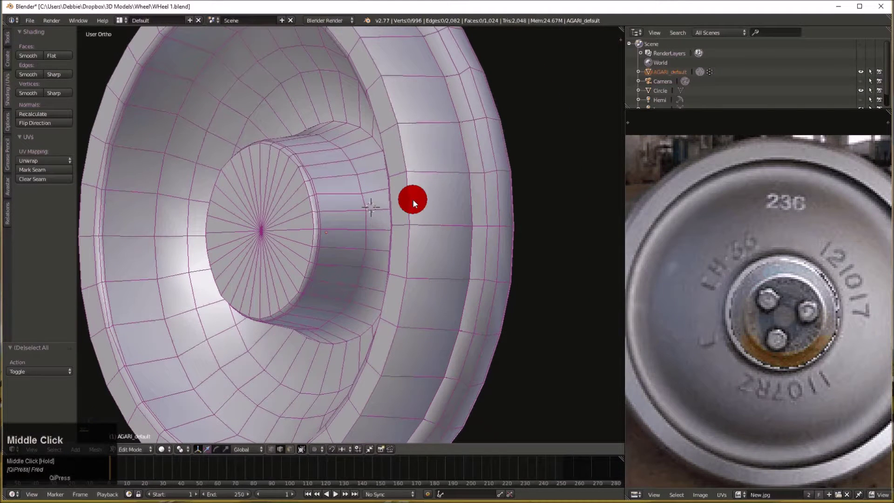
right_click(408, 199)
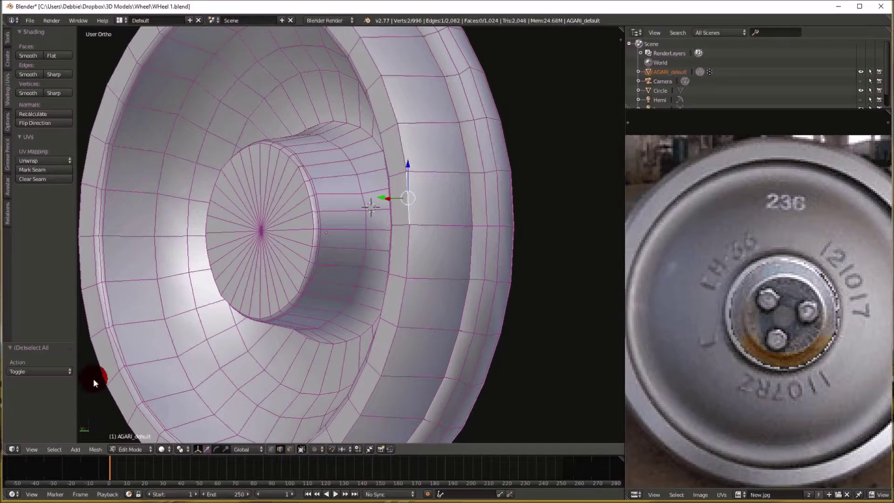
click(68, 440)
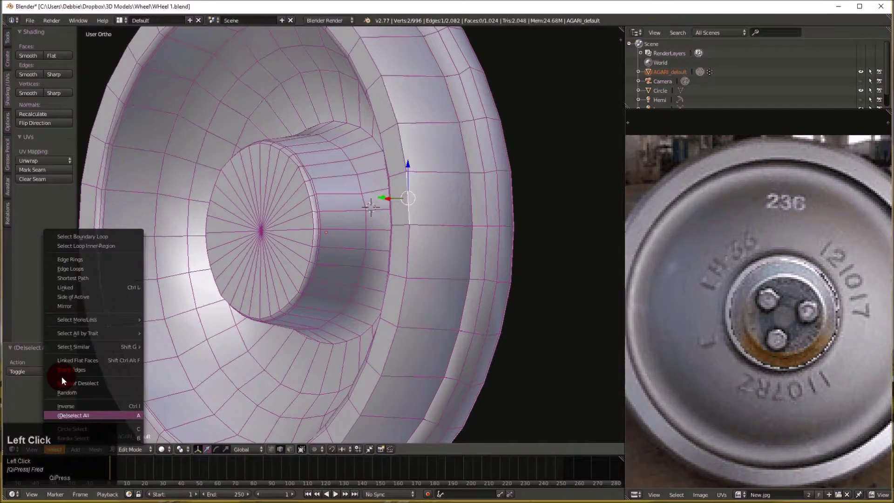
click(78, 266)
mouse_move(212, 249)
middle_down()
mouse_move(372, 244)
mouse_move(185, 254)
mouse_move(205, 258)
middle_up()
key(ctrl+e)
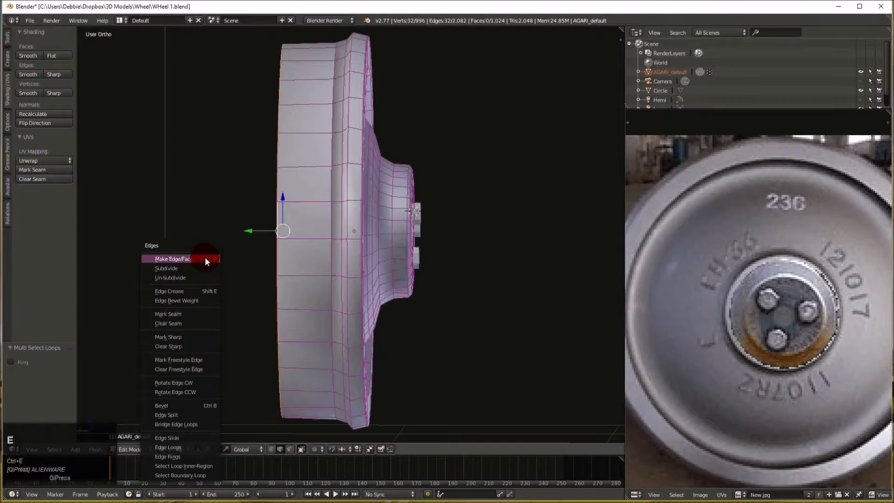
click(185, 316)
- Select the outer edge loop of the wheel's front rim and mark it as a seam
middle_drag(185, 317, 325, 172)
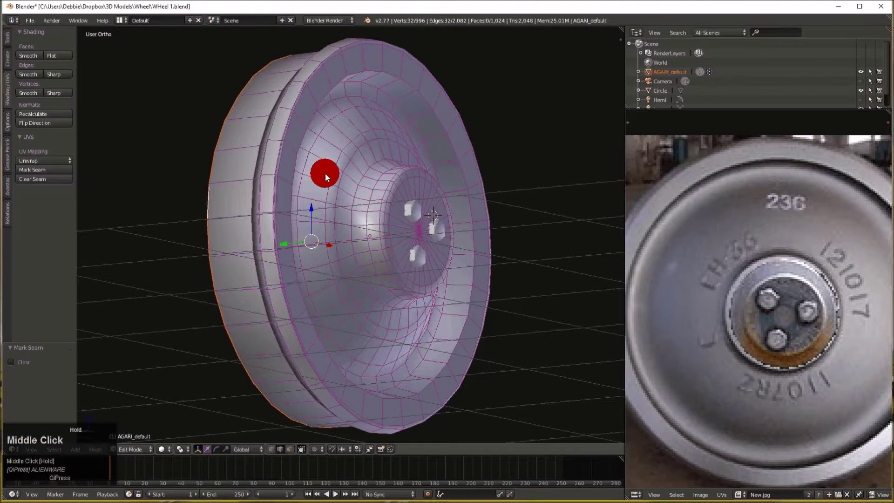
right_click(291, 167)
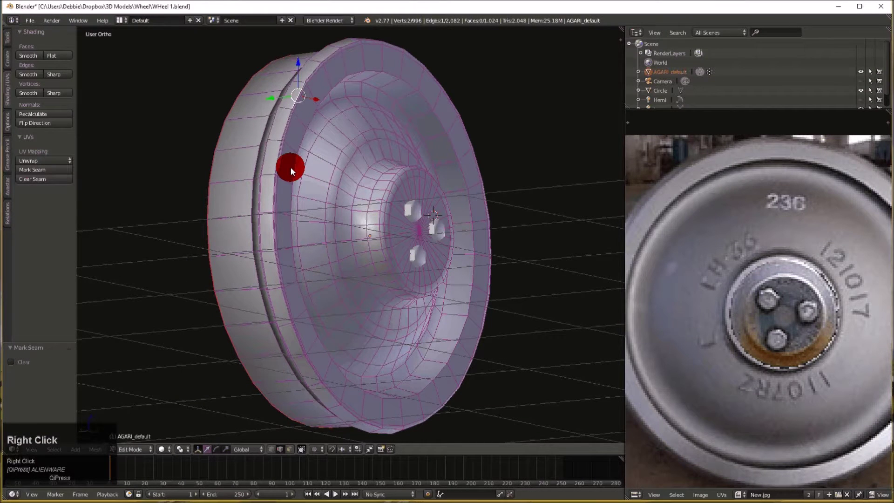
click(55, 444)
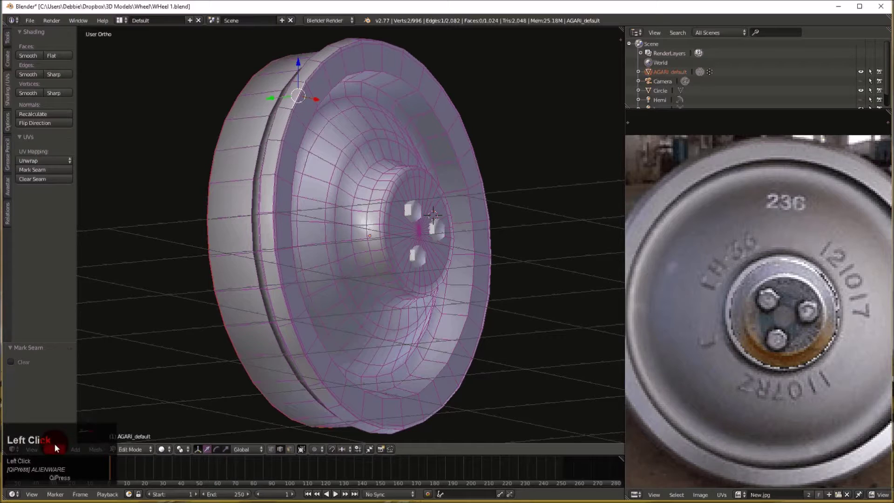
click(58, 446)
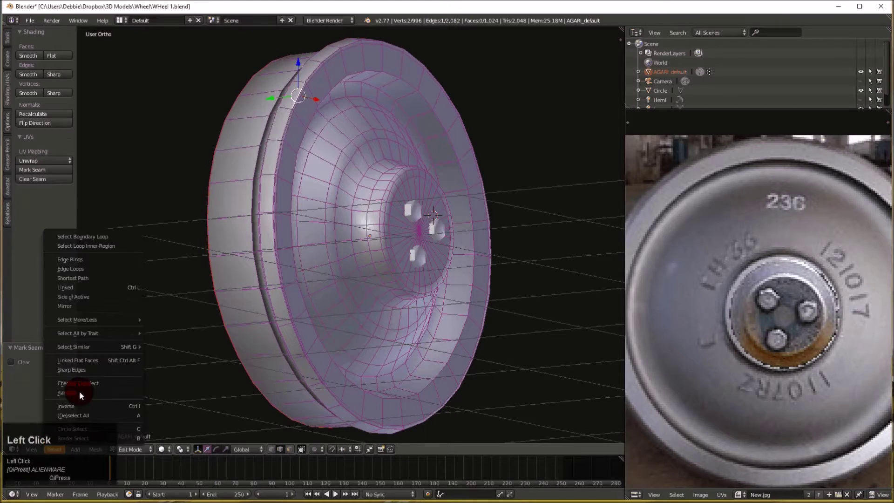
click(81, 268)
mouse_move(403, 239)
middle_down()
mouse_move(343, 197)
mouse_move(275, 205)
mouse_move(256, 229)
mouse_move(374, 227)
mouse_move(396, 243)
middle_up()
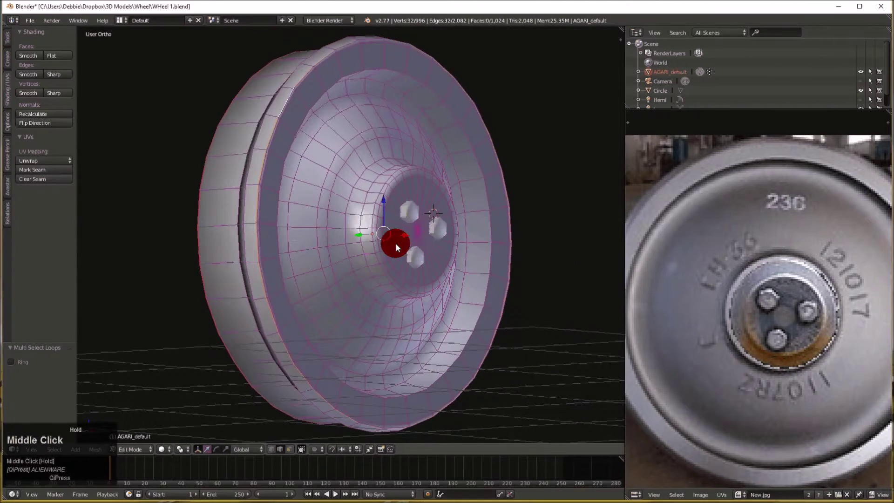
key(ctrl+e)
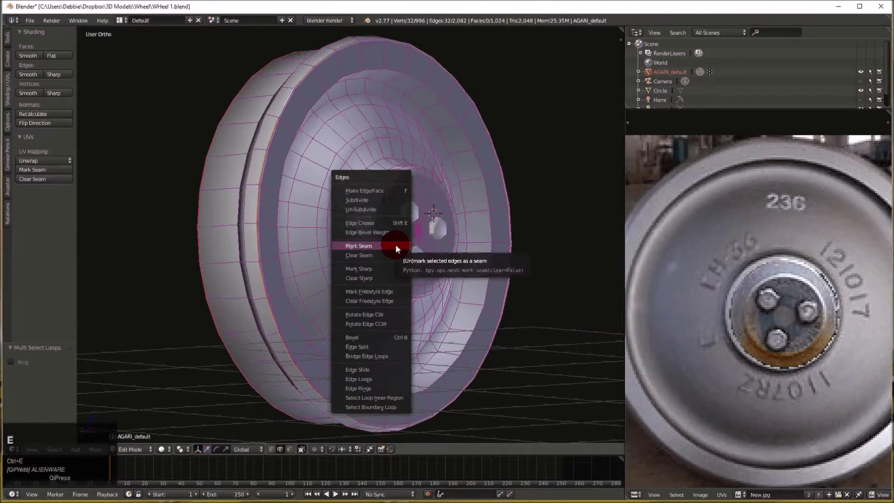
click(395, 244)
middle_drag(395, 244, 339, 233)
right_click(312, 222)
scroll(312, 221, up, 3)
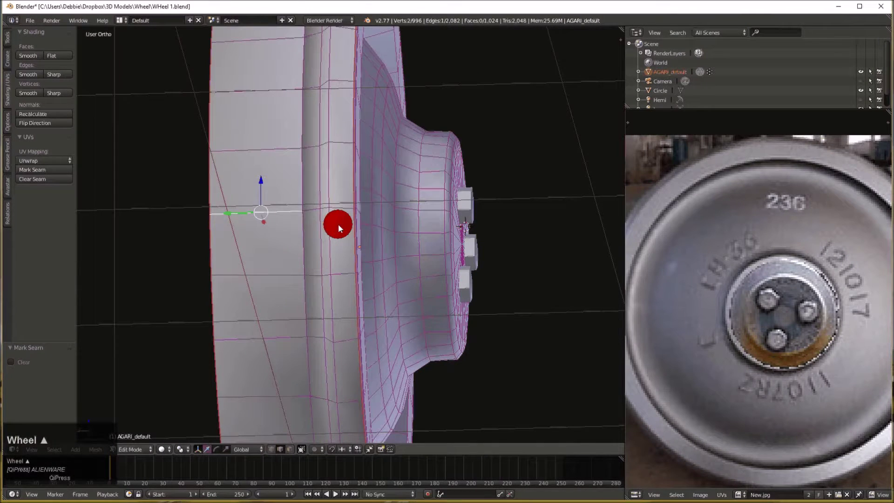
shift+right_click(310, 210)
shift+right_click(322, 208)
middle_drag(330, 206, 351, 220)
right_click(417, 209)
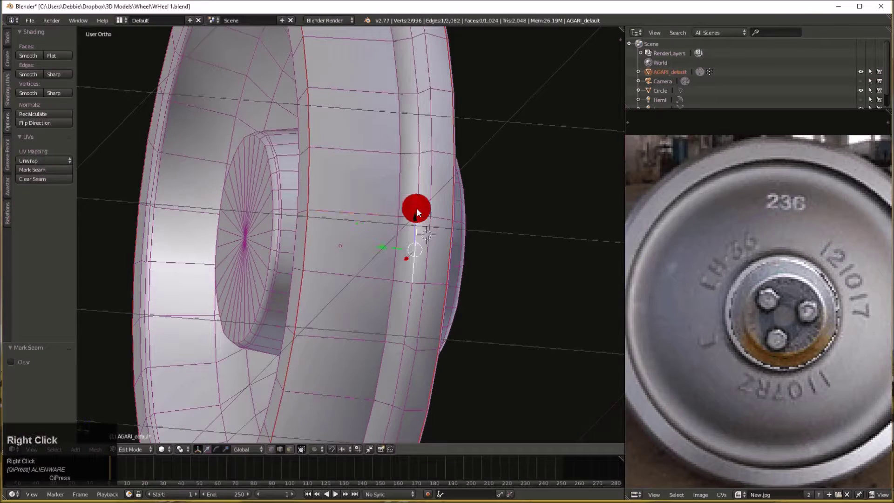
- Select the connected line of edges running straight across the wheel's tread between the two rim seams and mark it as a seam
right_click(401, 209)
shift+right_click(406, 213)
shift+right_click(424, 213)
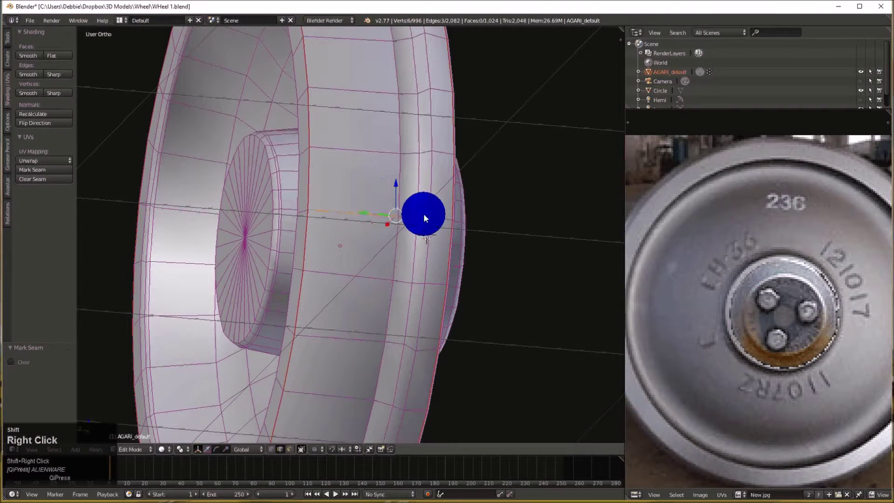
shift+right_click(422, 219)
middle_drag(419, 217, 408, 231)
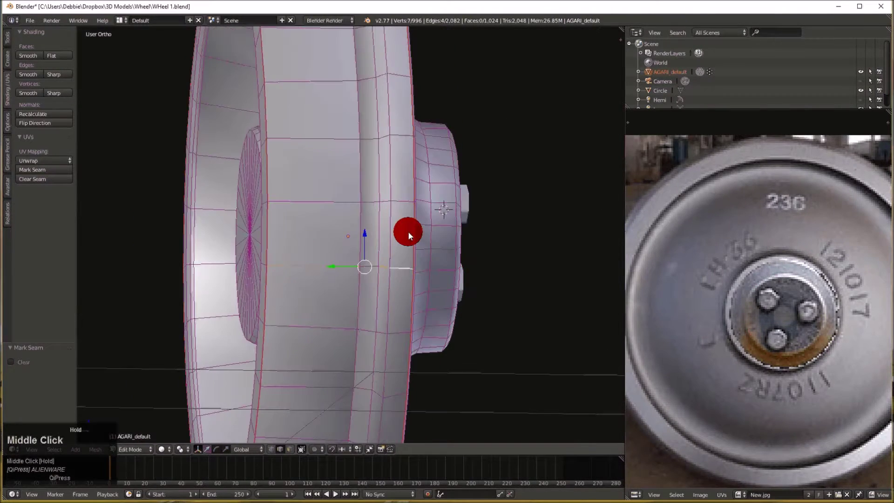
scroll(389, 274, down, 2)
scroll(381, 279, up, 5)
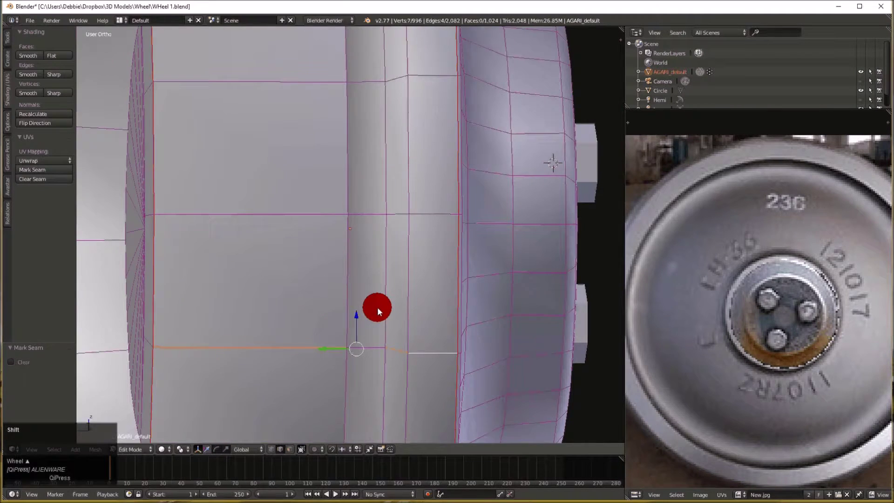
shift+middle_drag(378, 306, 363, 275)
shift+right_click(357, 312)
middle_drag(383, 309, 368, 310)
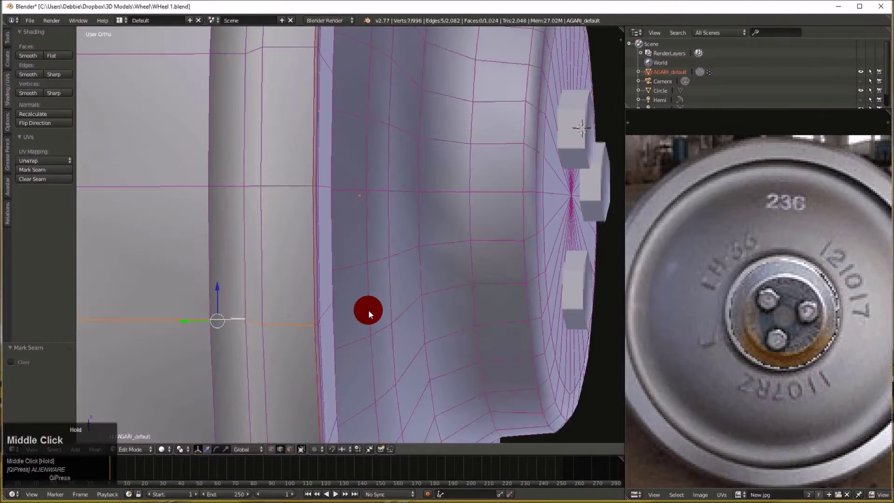
scroll(368, 310, down, 1)
key(ctrl+e)
click(368, 310)
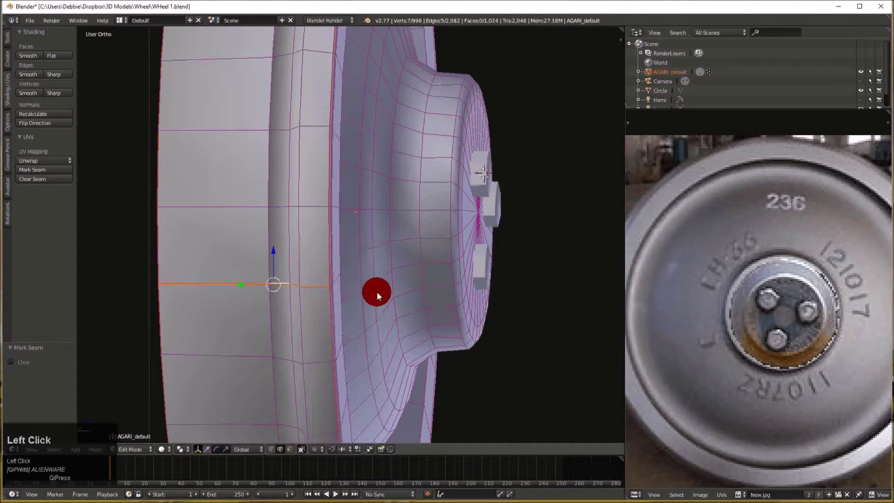
- Select all of the wheel's geometry and unwrap it using the marked seams
scroll(377, 292, down, 3)
middle_drag(377, 287, 316, 286)
middle_drag(305, 286, 300, 266)
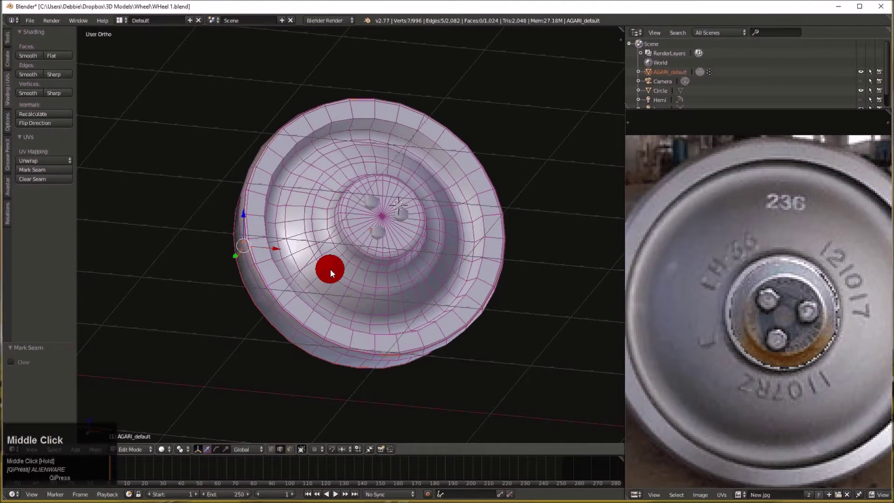
key(a)
key(a)
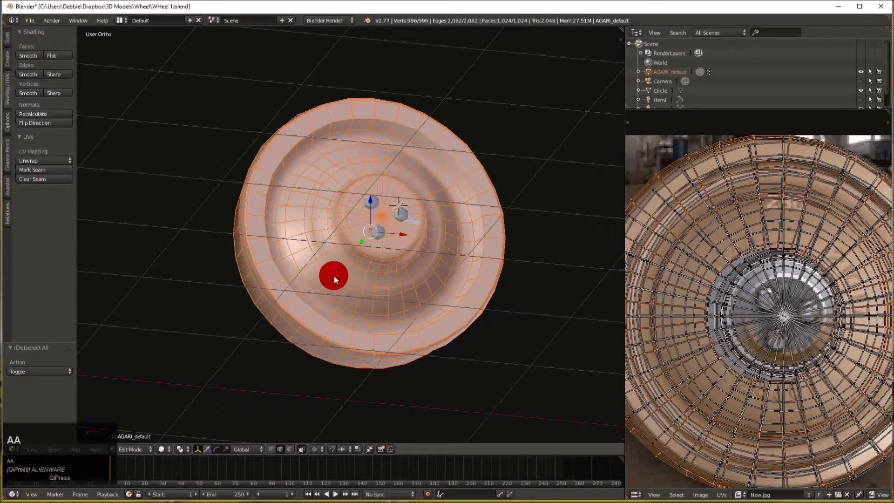
key(u)
click(322, 266)
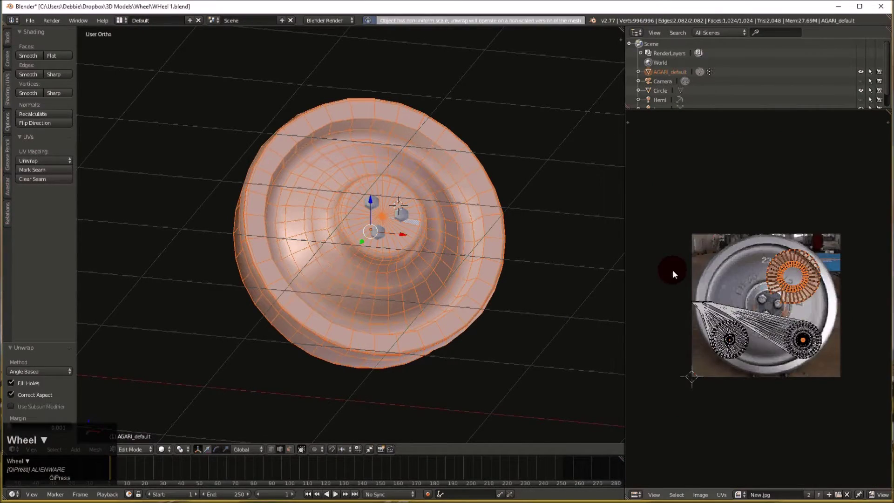
- Examine the wheel's new UV layout over the reference image, especially the stretched island and the thin strip at its end
scroll(672, 270, up, 6)
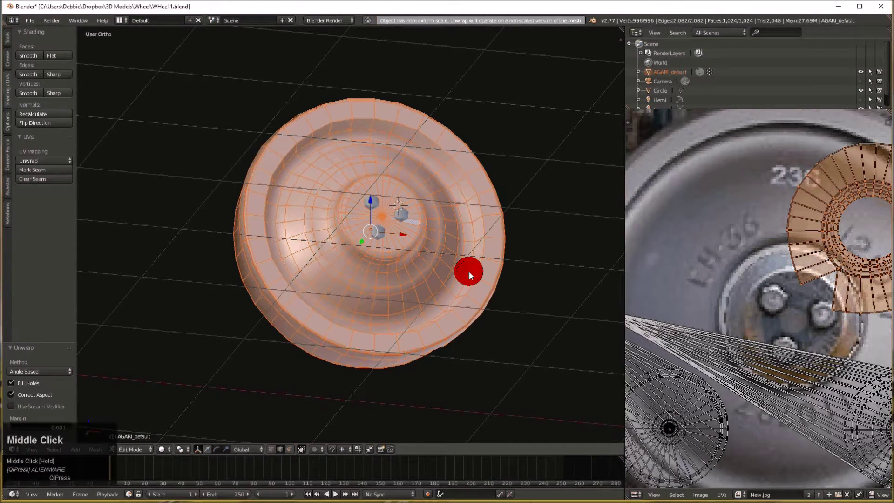
middle_drag(469, 271, 517, 279)
scroll(712, 368, down, 6)
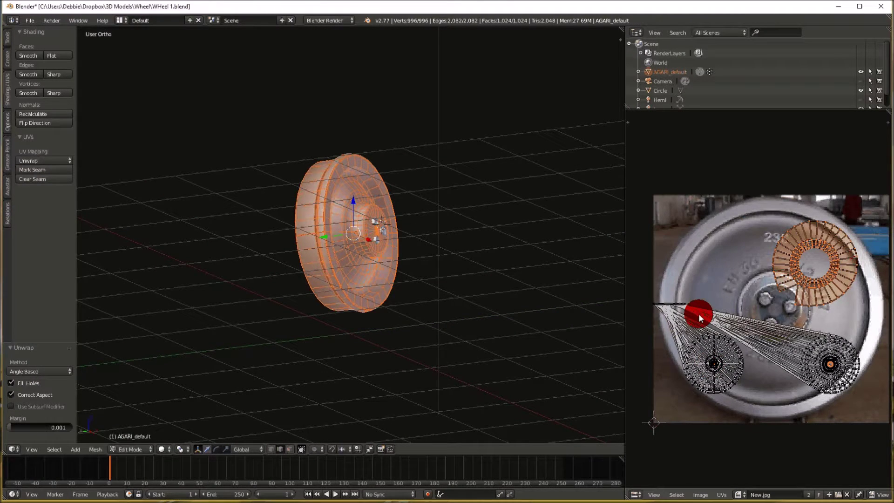
middle_drag(699, 314, 678, 297)
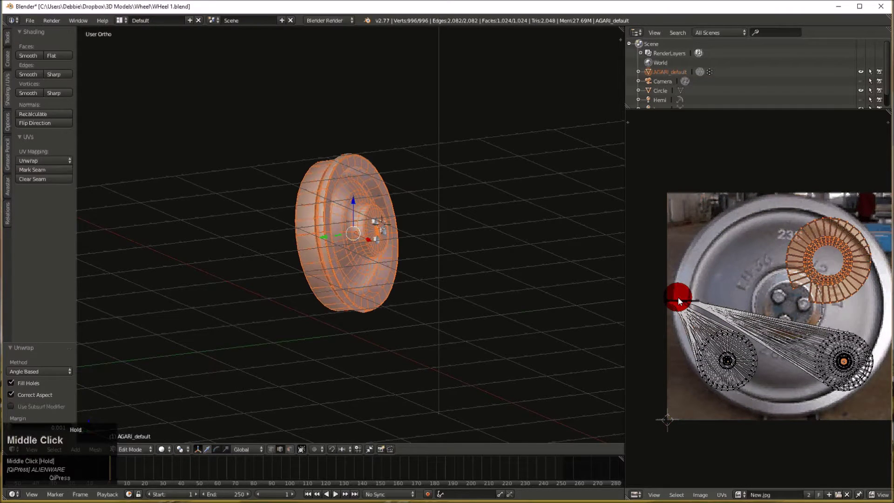
scroll(731, 318, up, 5)
scroll(731, 318, down, 2)
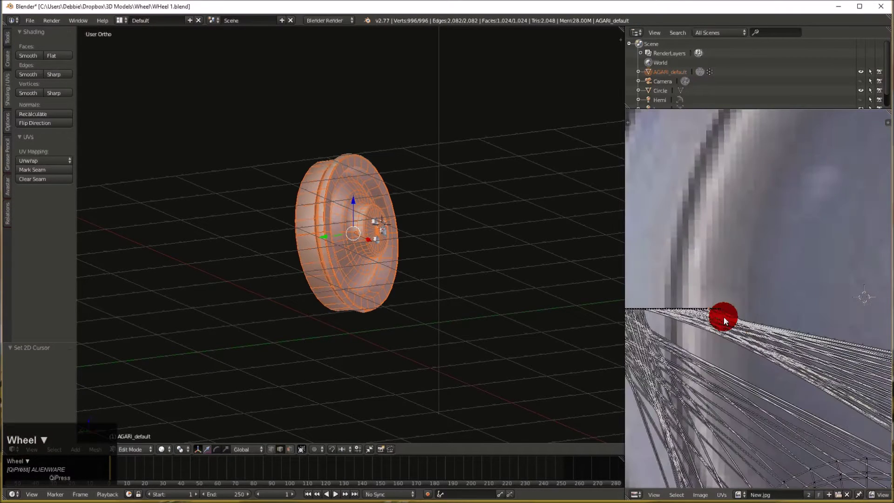
middle_drag(724, 316, 702, 317)
- Deselect all geometry, change to vertex select mode and select the centre vertex of the hub on the wheel's back side
middle_drag(433, 261, 342, 217)
key(a)
scroll(419, 235, up, 5)
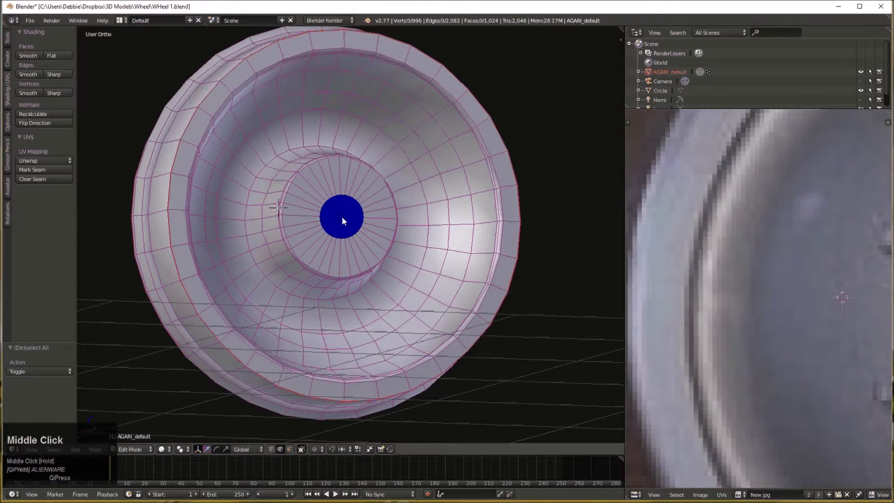
right_click(348, 216)
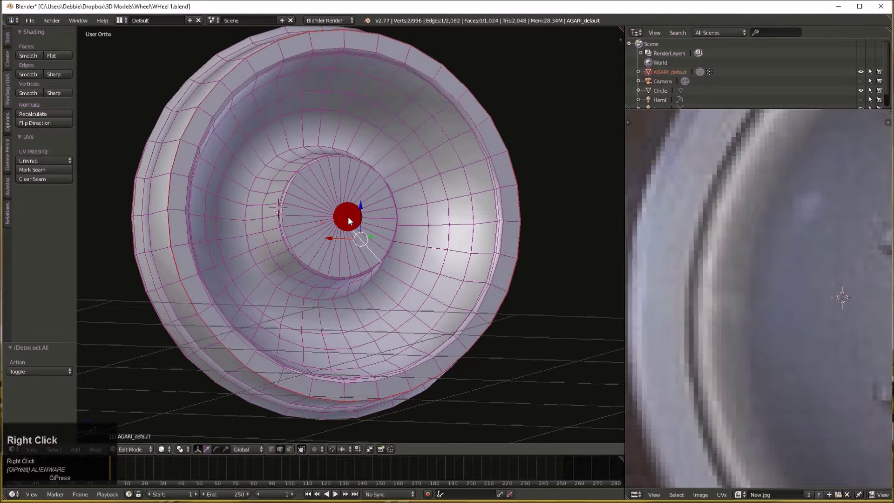
click(272, 449)
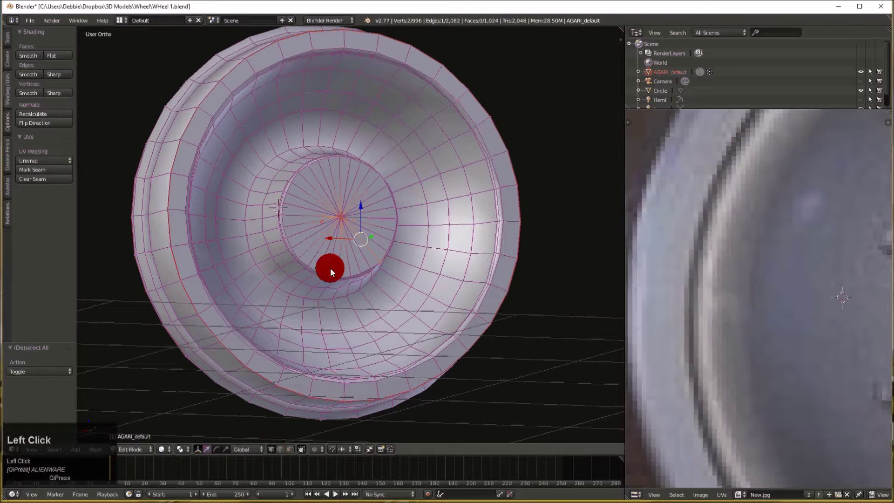
right_click(344, 215)
- Grow the selection from the hub's centre until it covers the wheel's back side out to the rim seam, and unwrap it
key(ctrl+KP_Add)
key(ctrl+KP_Add)
key(ctrl+KP_Add)
key(ctrl+KP_Add)
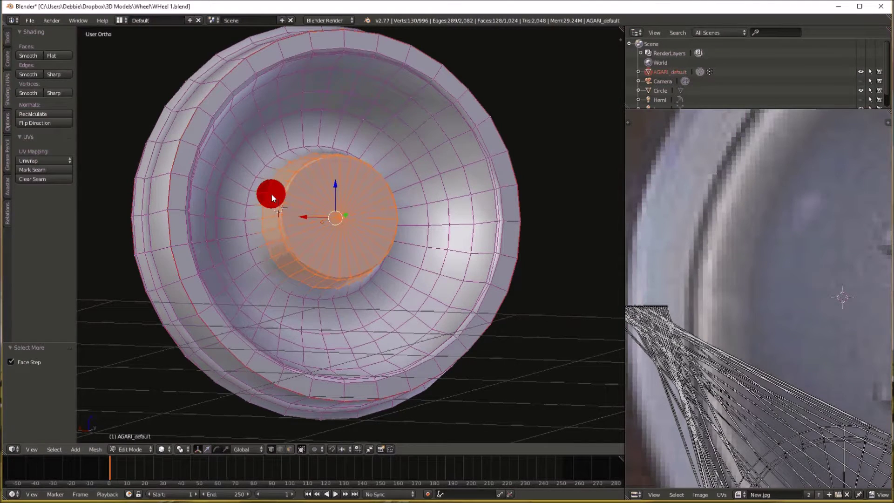
key(ctrl+KP_Add)
key(ctrl+KP_Add)
key(ctrl+KP_Add)
key(ctrl+KP_Add)
key(ctrl+KP_Add)
key(ctrl+KP_Add)
key(ctrl+KP_Add)
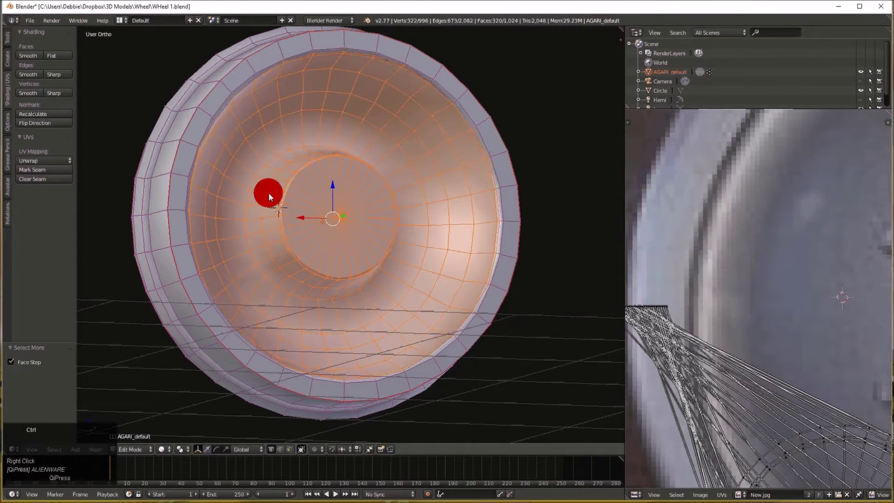
key(ctrl+KP_6)
key(ctrl+KP_Add)
key(u)
key(Return)
- Widen the UV editor and turn on syncing between the UV and mesh selections
scroll(571, 235, down, 2)
scroll(741, 281, down, 8)
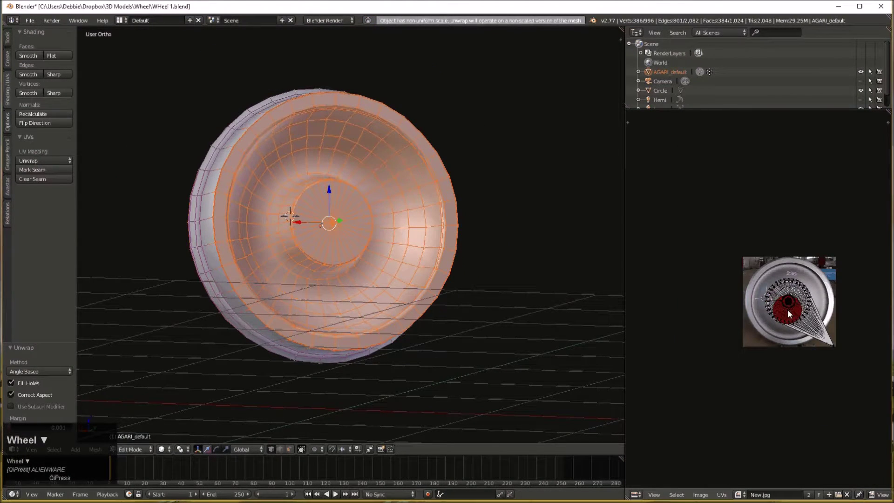
right_click(832, 346)
scroll(834, 349, up, 3)
scroll(831, 364, down, 1)
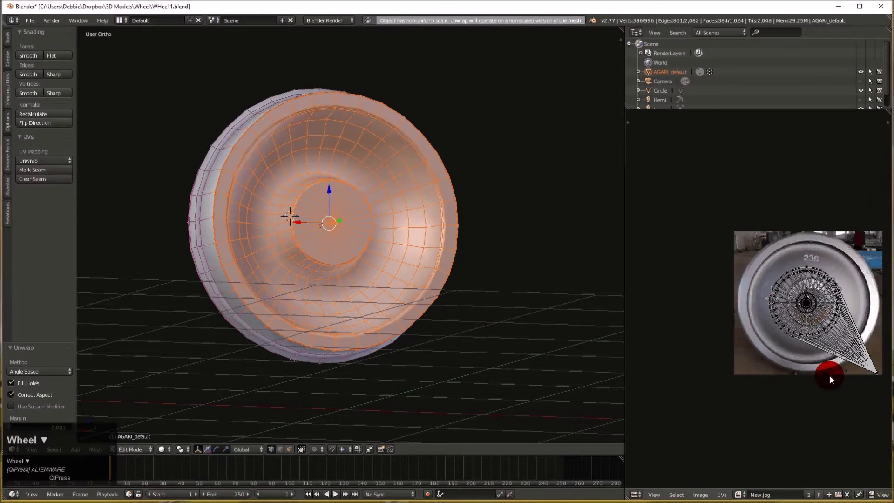
shift+middle_click(794, 357)
shift+middle_drag(794, 357, 730, 349)
drag(625, 311, 502, 305)
scroll(775, 481, up, 1)
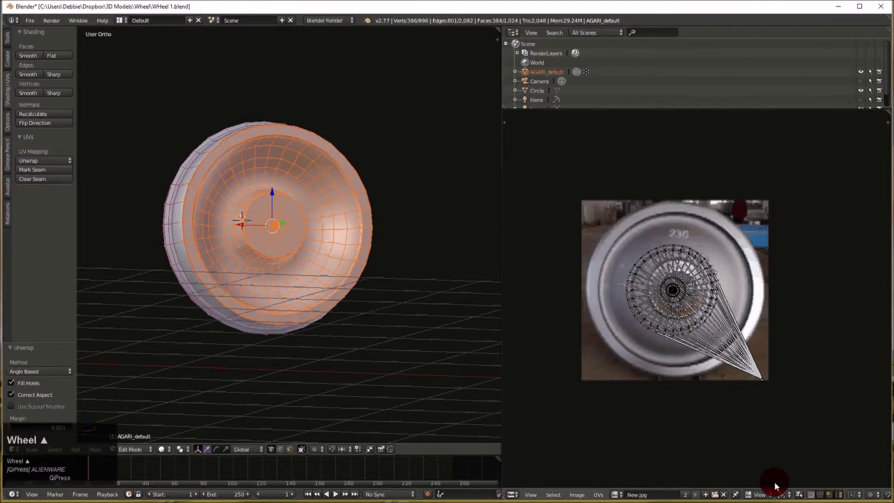
scroll(796, 488, up, 4)
scroll(799, 486, down, 4)
click(800, 496)
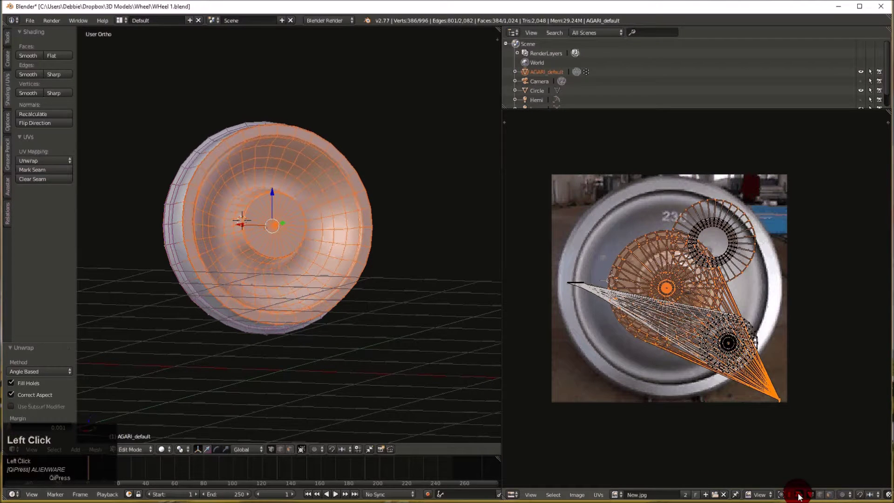
- Box-select the pulled-out tip of the UV layout belonging to the back hub's centre and remove doubles from the selected vertices
right_click(777, 401)
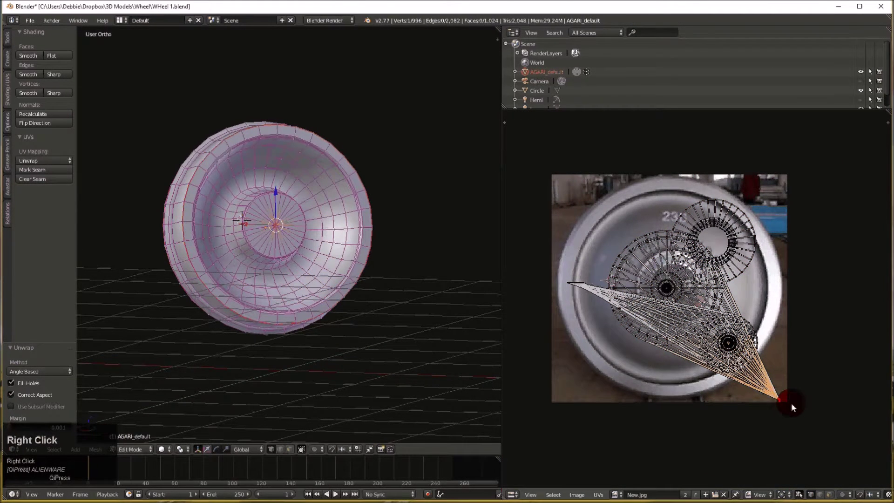
scroll(323, 251, up, 2)
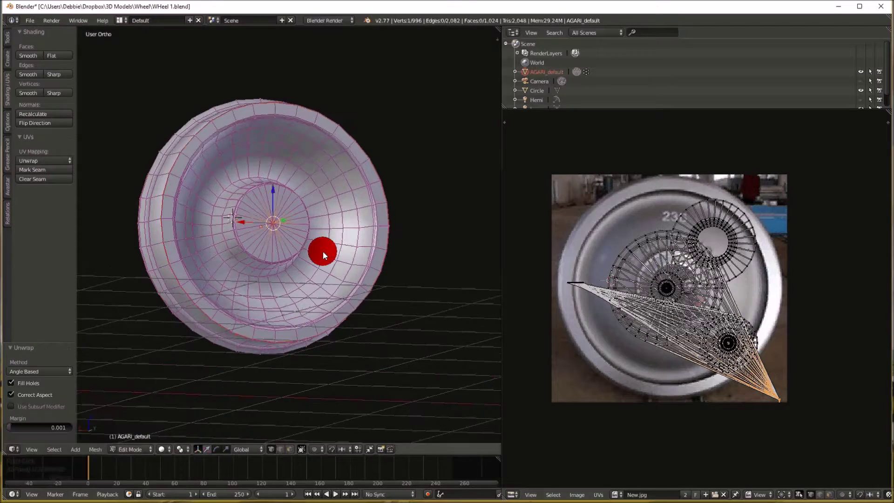
scroll(317, 254, up, 2)
mouse_move(317, 254)
middle_down()
mouse_move(410, 250)
mouse_move(332, 257)
middle_up()
right_click(333, 257)
right_click(785, 400)
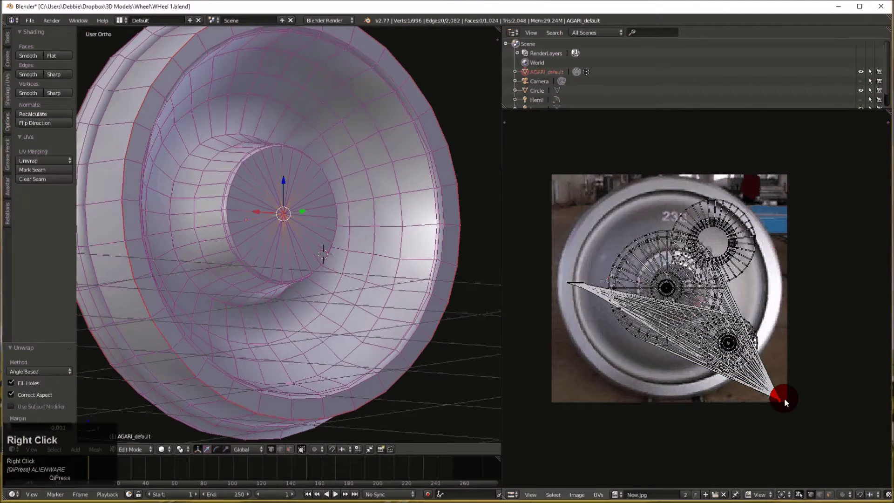
right_click(787, 389)
key(b)
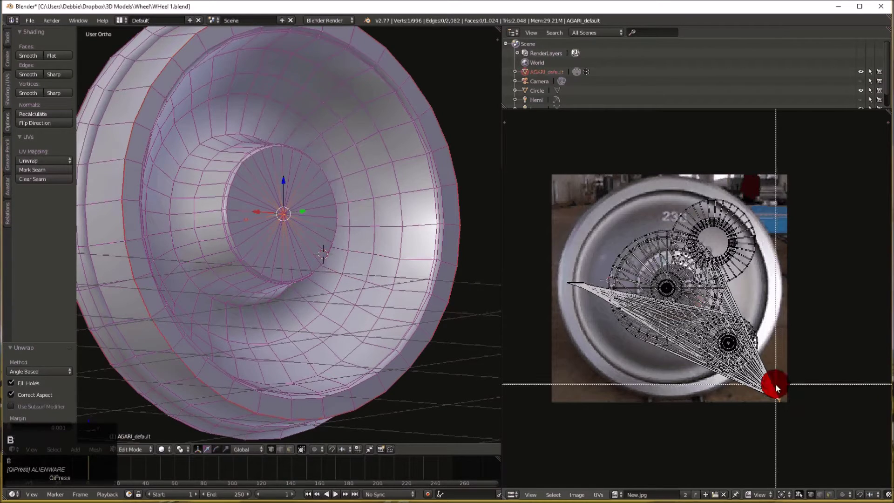
drag(776, 384, 800, 420)
middle_drag(314, 235, 295, 223)
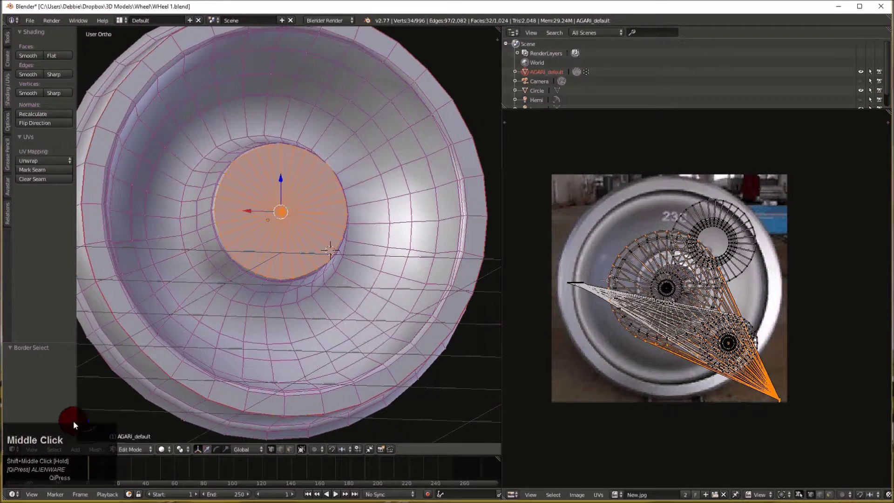
click(90, 448)
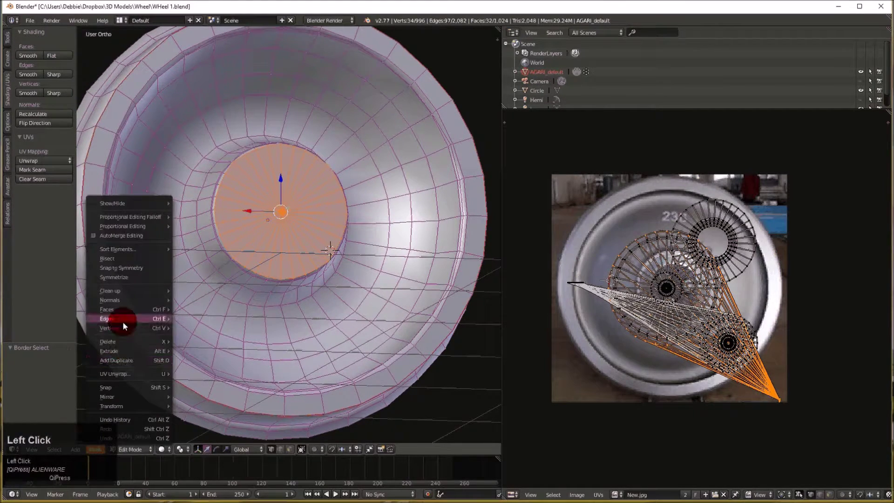
mouse_move(122, 330)
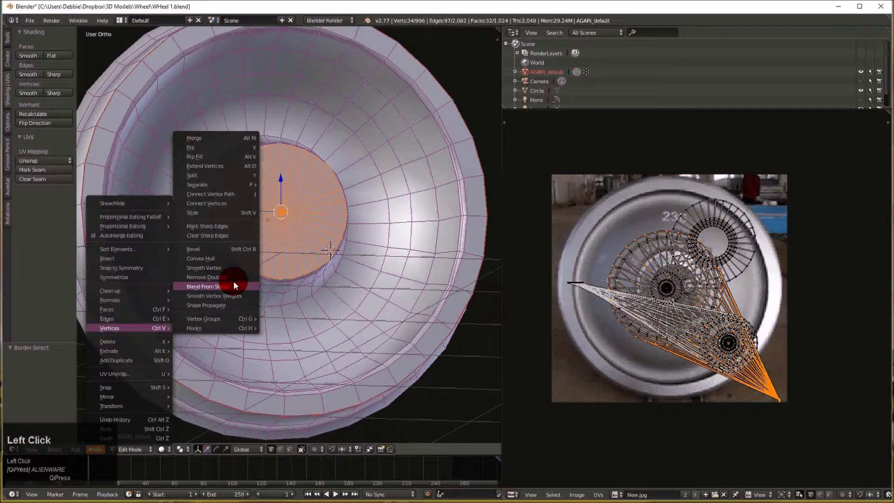
click(217, 276)
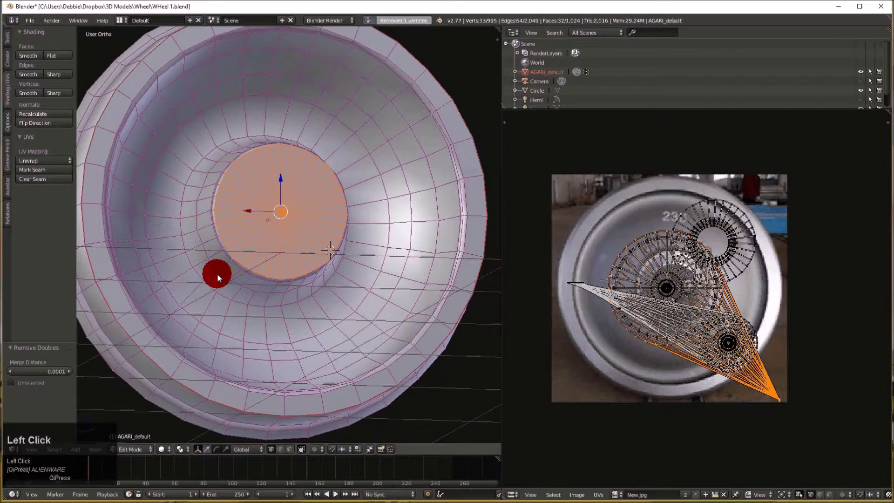
- Clear the selection and box-select the pulled-out tip of the back hub's UV layout again
scroll(286, 221, up, 6)
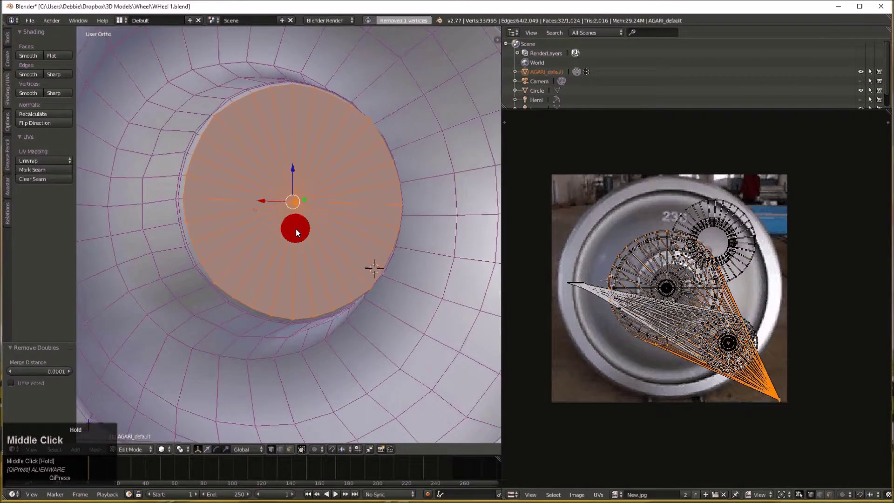
scroll(310, 226, down, 6)
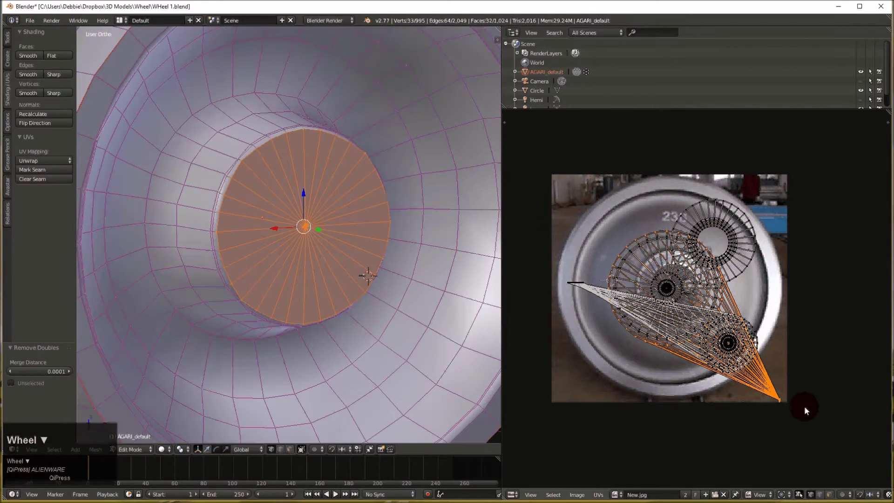
scroll(776, 386, up, 4)
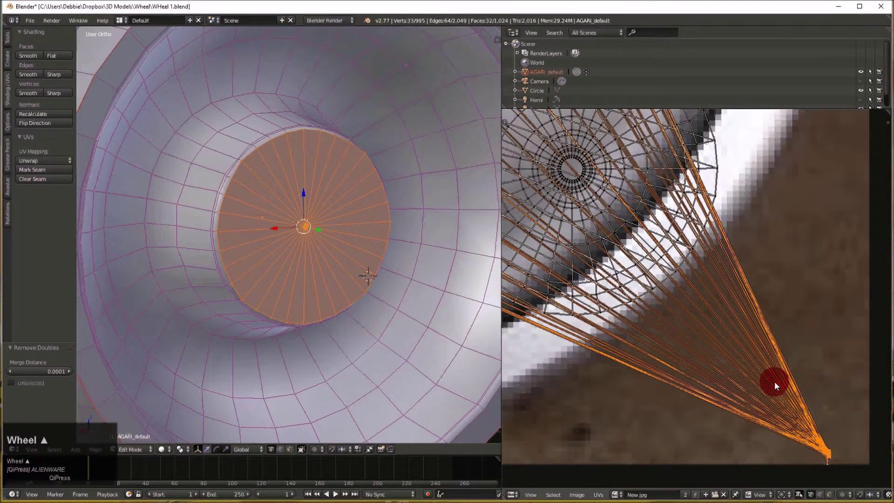
key(a)
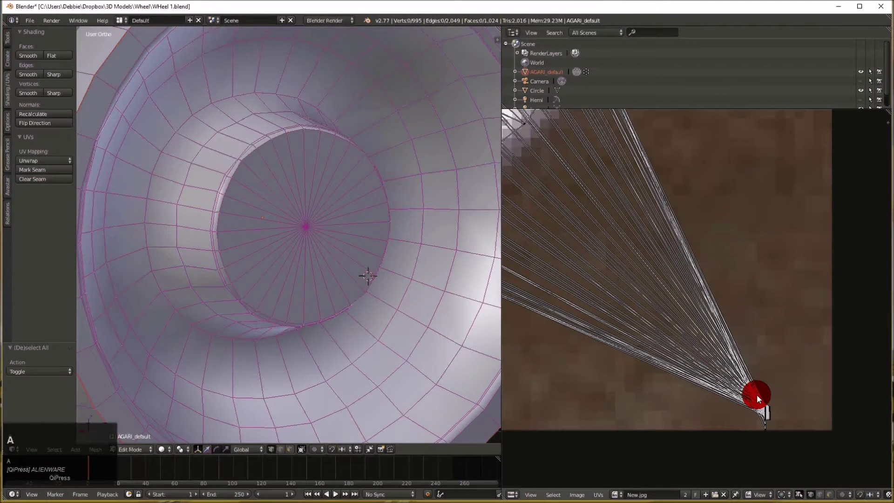
drag(757, 395, 783, 423)
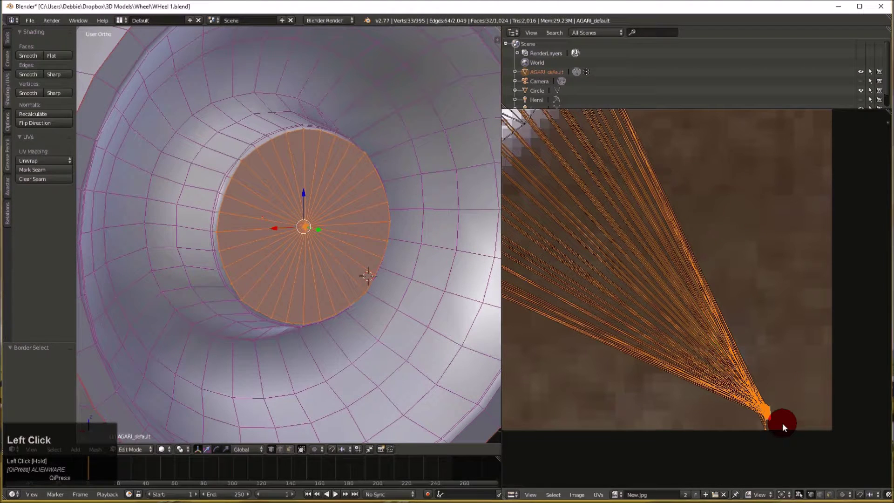
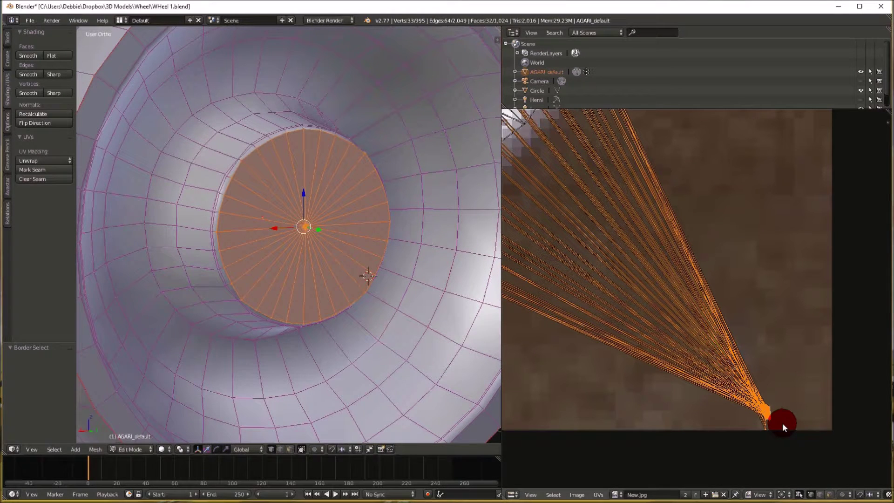
- Scale the selected vertices at the centre of the wheel's back hub to 0 and toggle edit mode off and on
scroll(325, 254, down, 2)
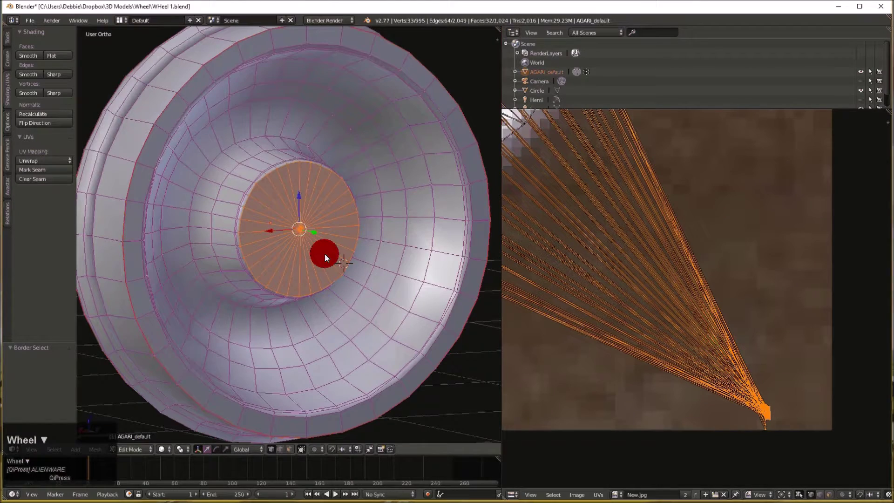
key(s)
key(0)
click(292, 272)
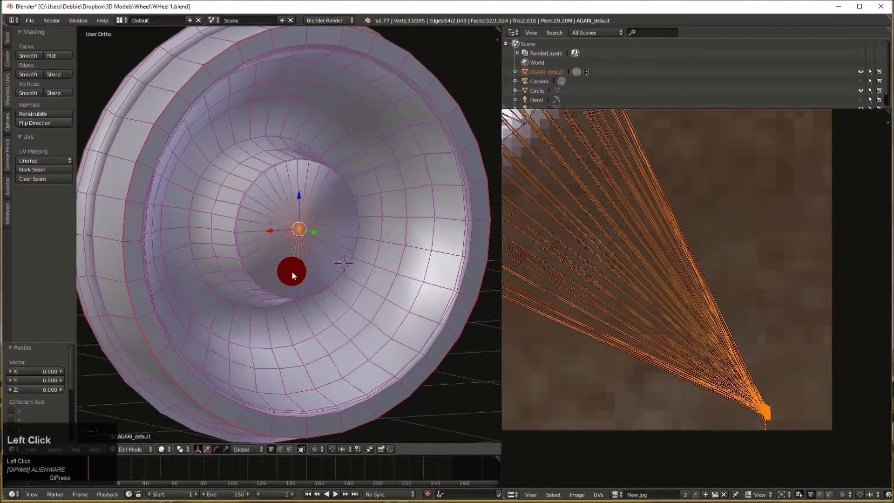
middle_drag(292, 272, 326, 268)
scroll(609, 284, down, 2)
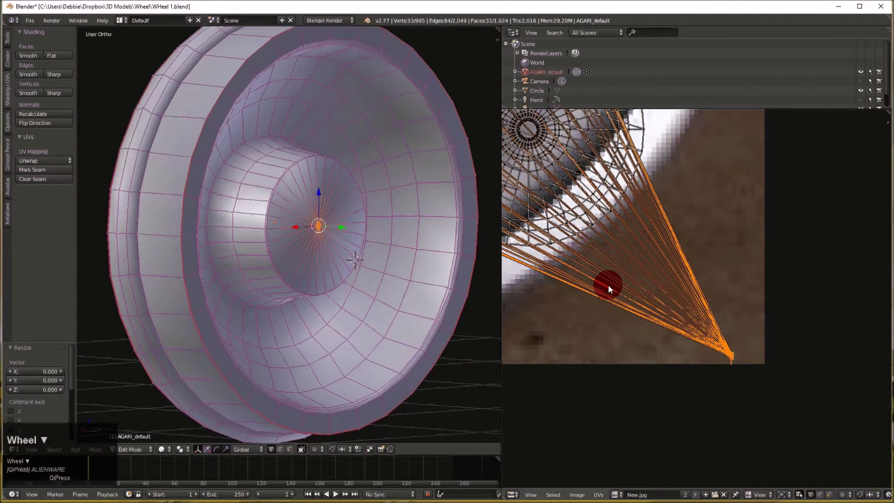
key(Tab)
key(Tab)
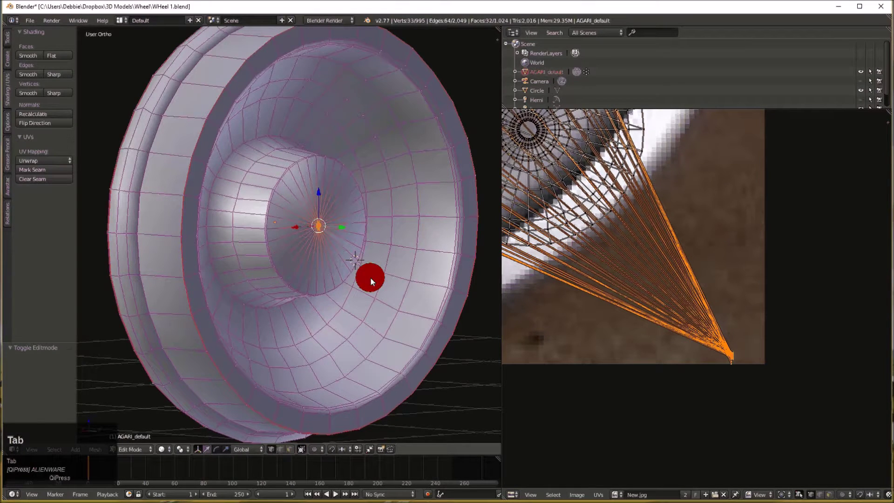
- Grow the selection from the centre of the back hub to its outer ring and replace the triangle fan with a single face
key(ctrl+KP_Add)
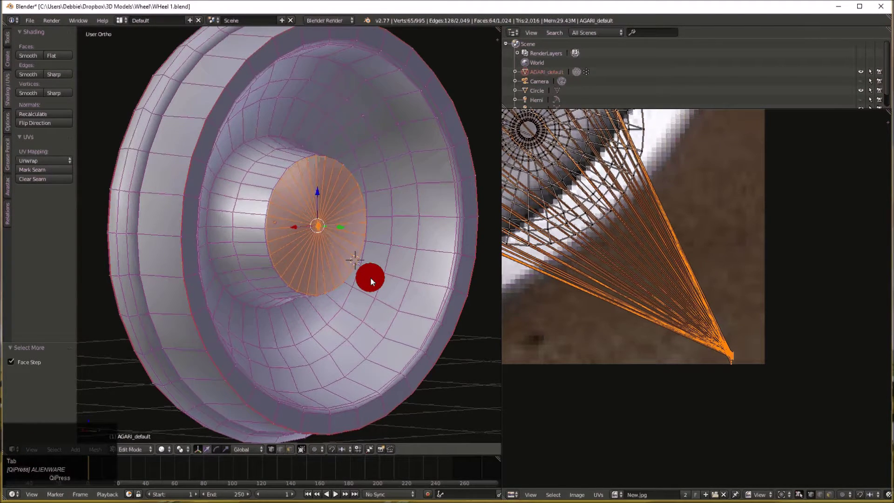
key(ctrl+KP_Subtract)
scroll(361, 273, up, 5)
middle_drag(362, 273, 313, 221)
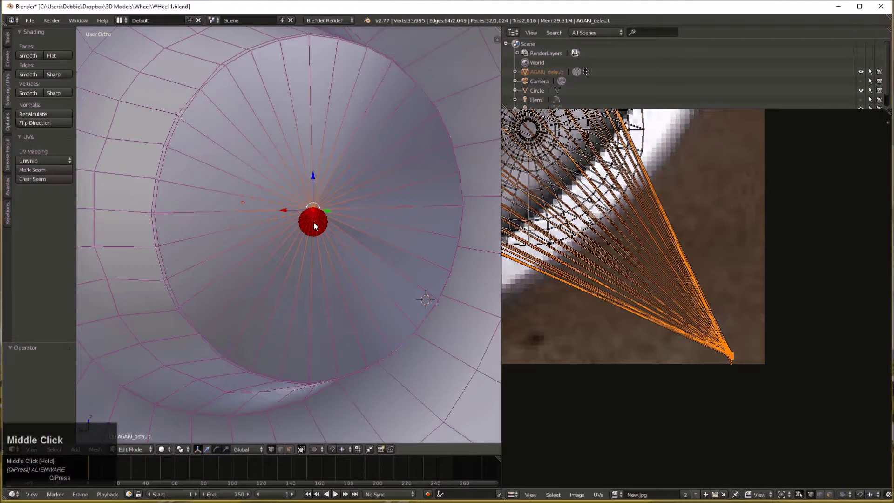
right_click(337, 212)
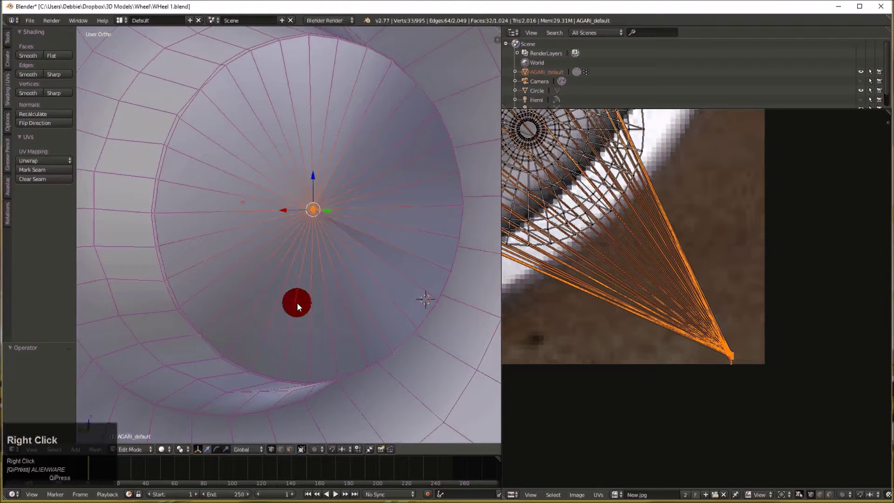
key(ctrl+KP_Add)
key(f)
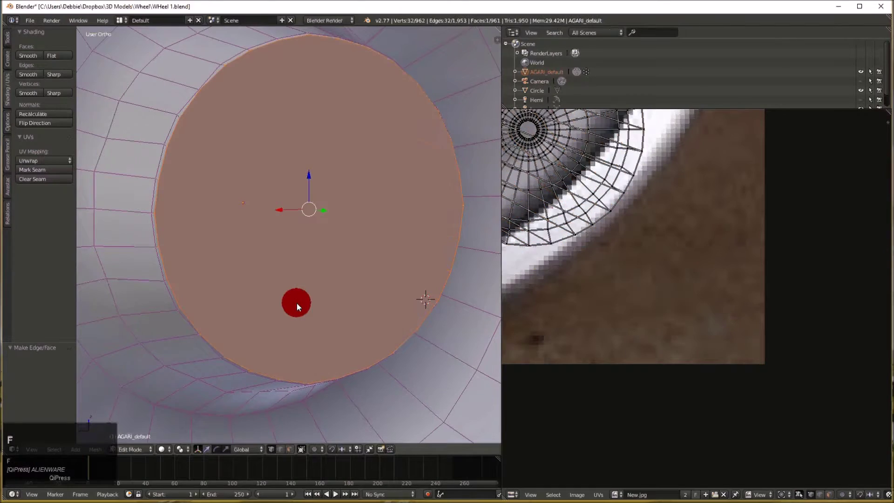
- On the wheel's front hub, select the centre vertex, grow the selection and try to make a single face from it
scroll(298, 307, down, 2)
drag(303, 310, 443, 315)
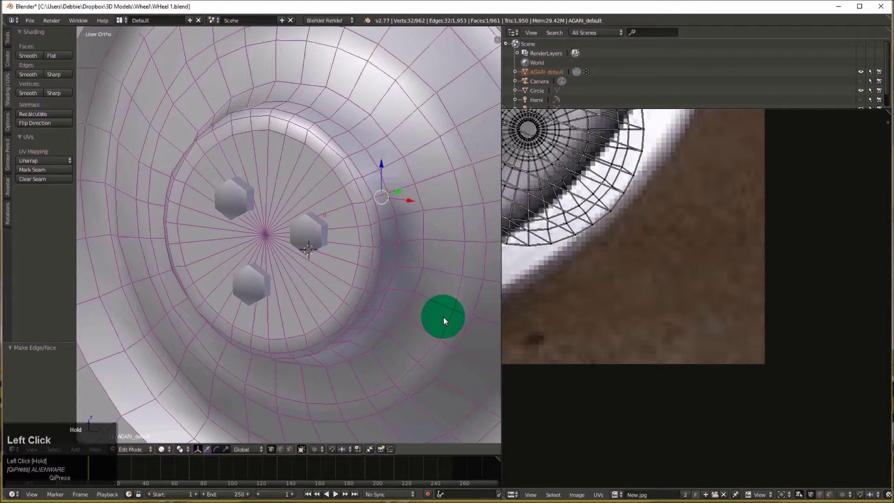
right_click(264, 233)
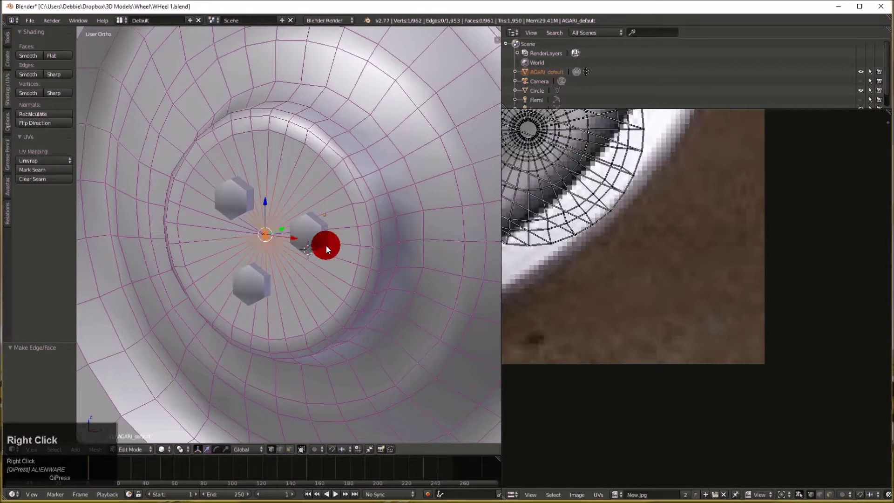
key(ctrl)
key(ctrl+KP_Add)
key(f)
scroll(326, 247, down, 3)
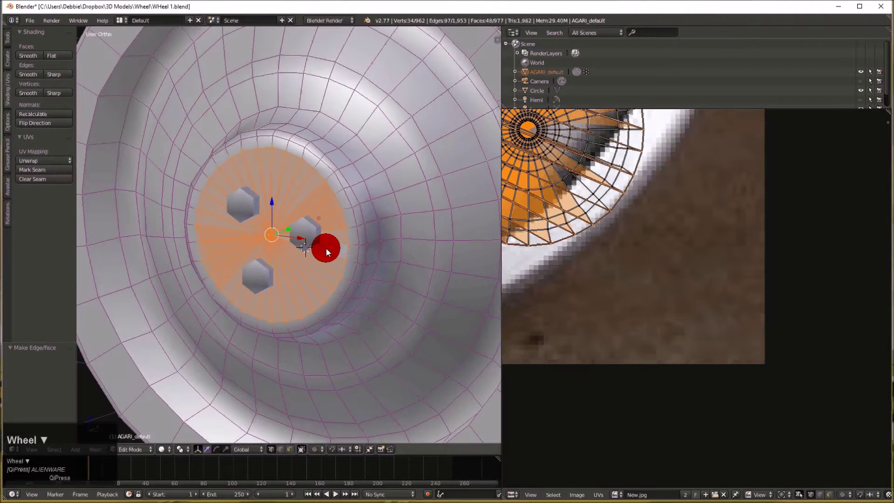
middle_drag(326, 249, 312, 248)
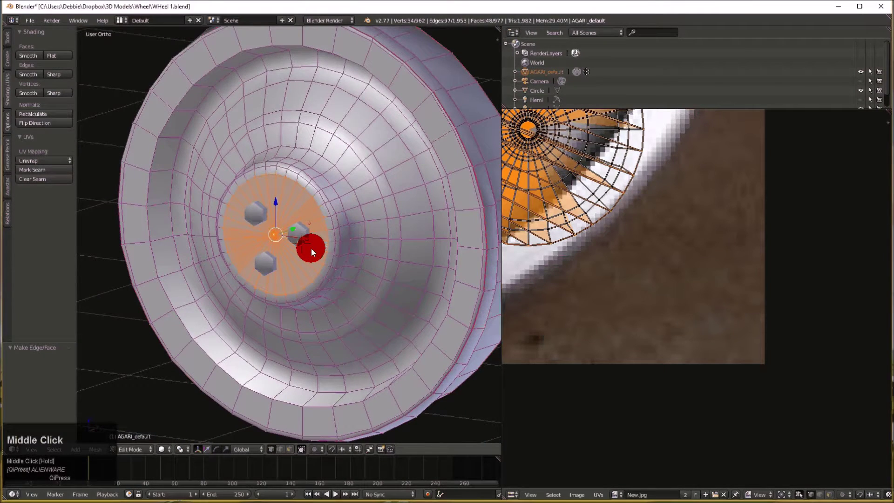
key(f)
middle_drag(335, 210, 295, 245)
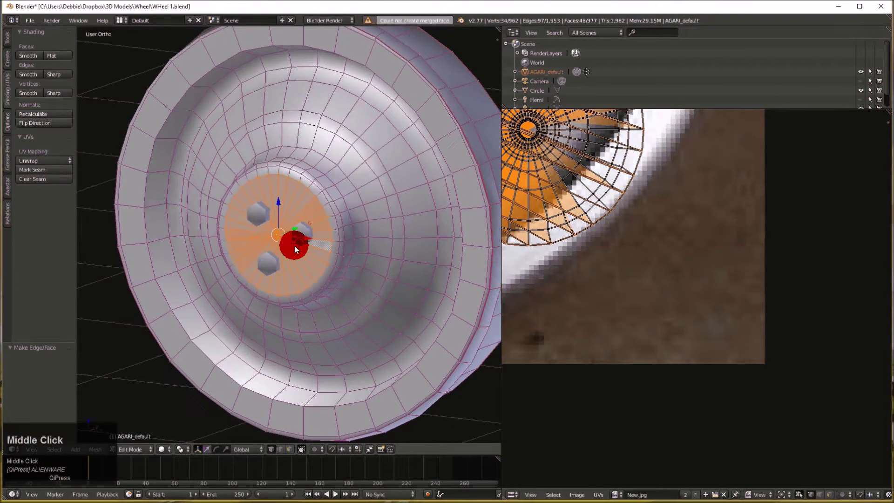
- Reselect the front hub's centre, grow the selection over the cap and try again to merge it into one face
scroll(295, 245, up, 5)
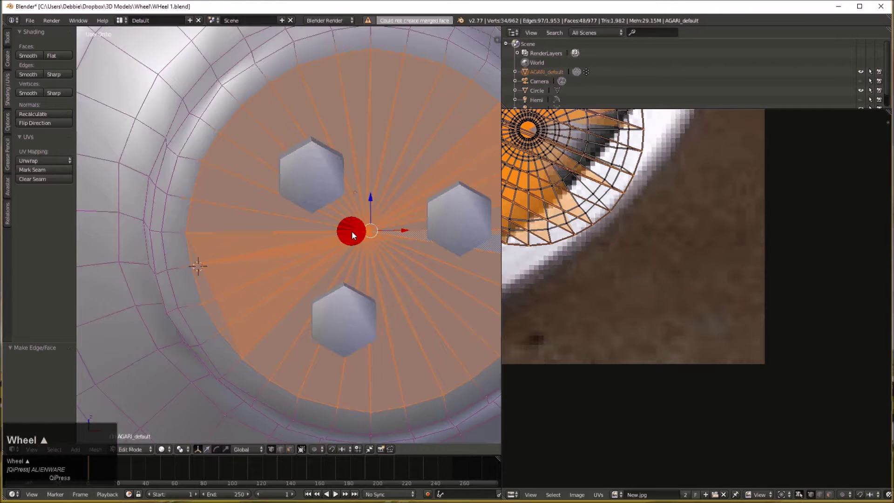
right_click(363, 245)
key(ctrl+KP_Add)
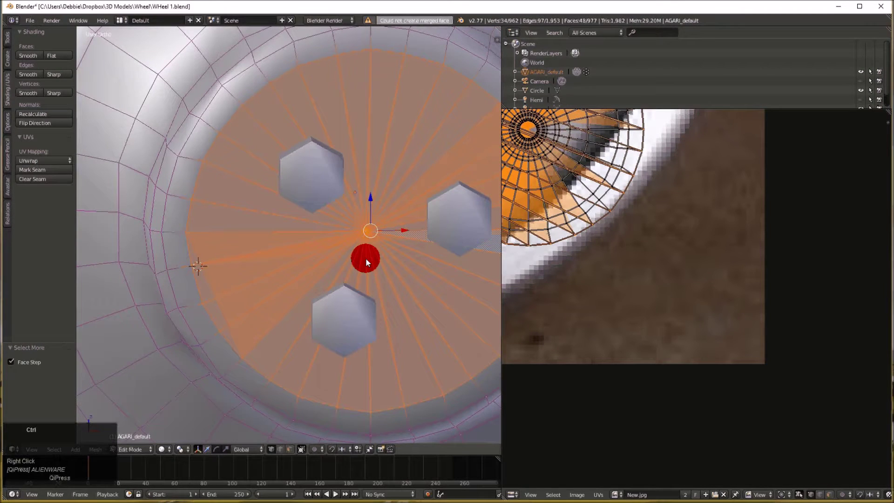
drag(365, 258, 368, 244)
key(f)
key(f)
scroll(332, 216, down, 1)
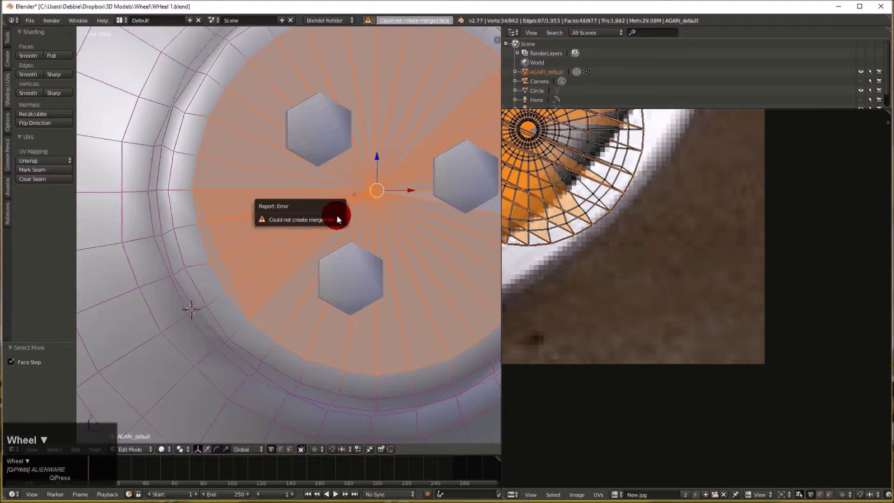
- Delete both overlapping centre vertices of the front hub cap, leaving an open hole behind the bolts
click(365, 181)
middle_drag(365, 182, 263, 259)
right_click(338, 250)
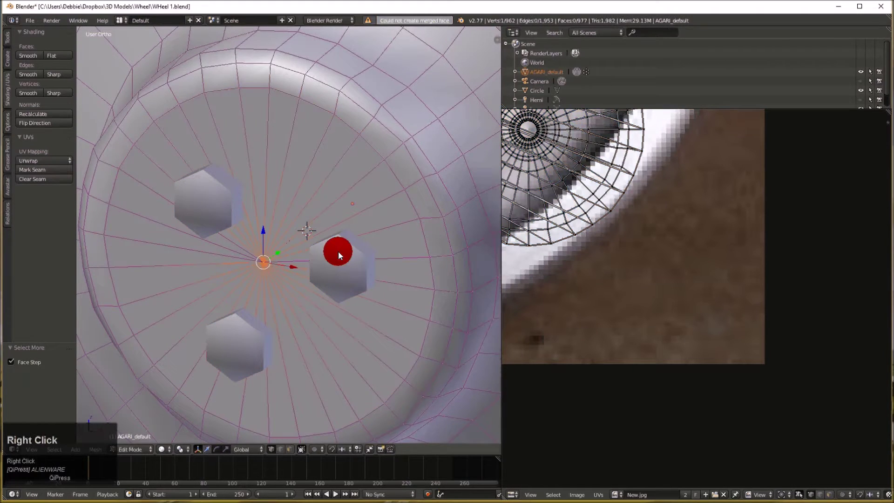
key(Delete)
key(Return)
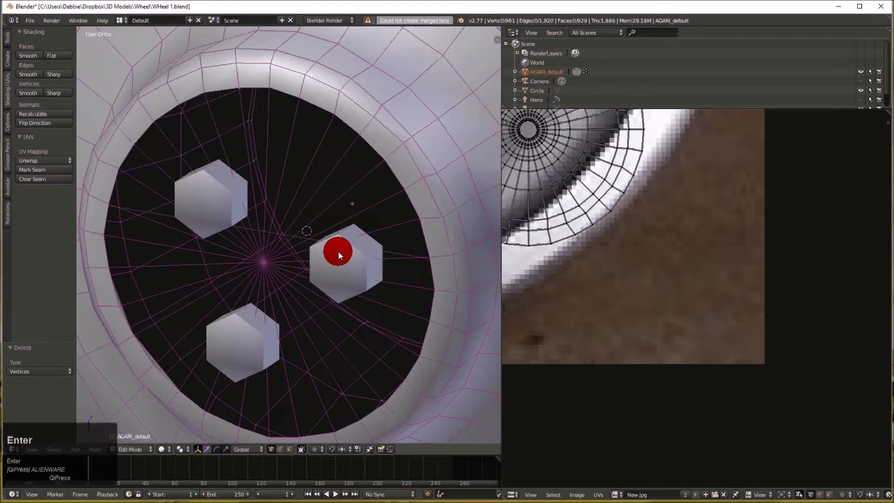
middle_drag(338, 251, 324, 237)
right_click(349, 223)
key(Delete)
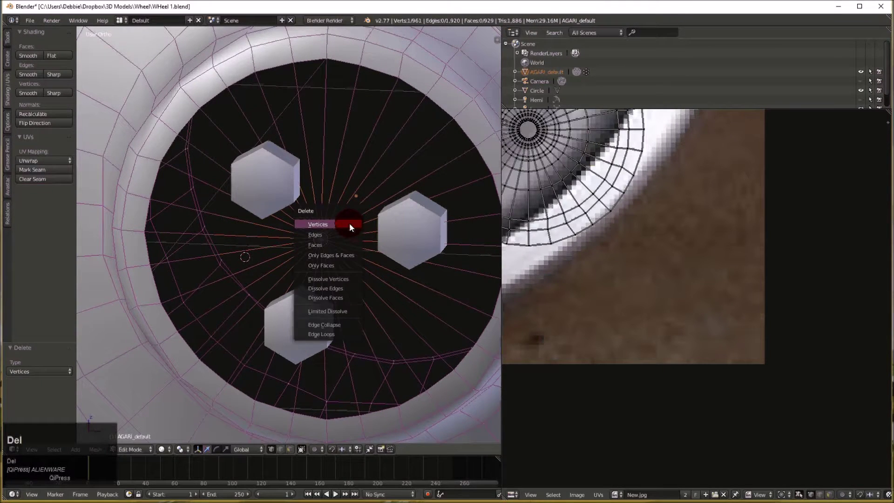
key(Return)
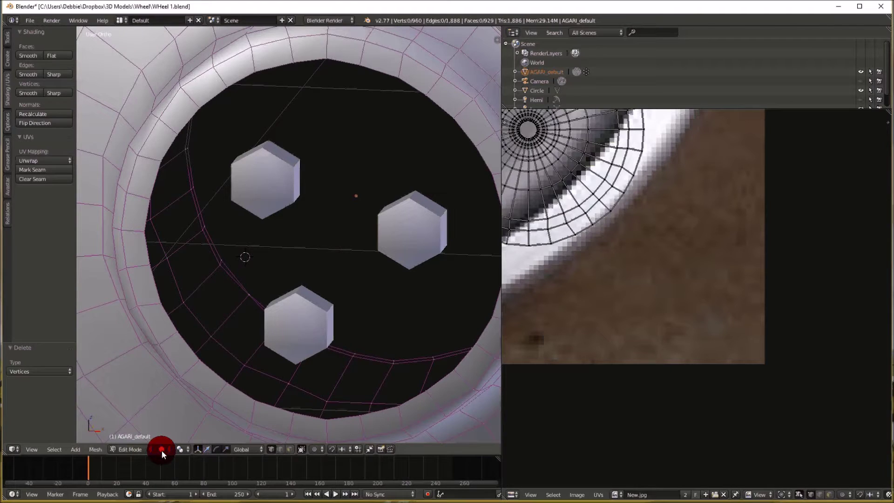
- Select the edge loop around the front hub's hole and fill it with a single face
right_click(214, 371)
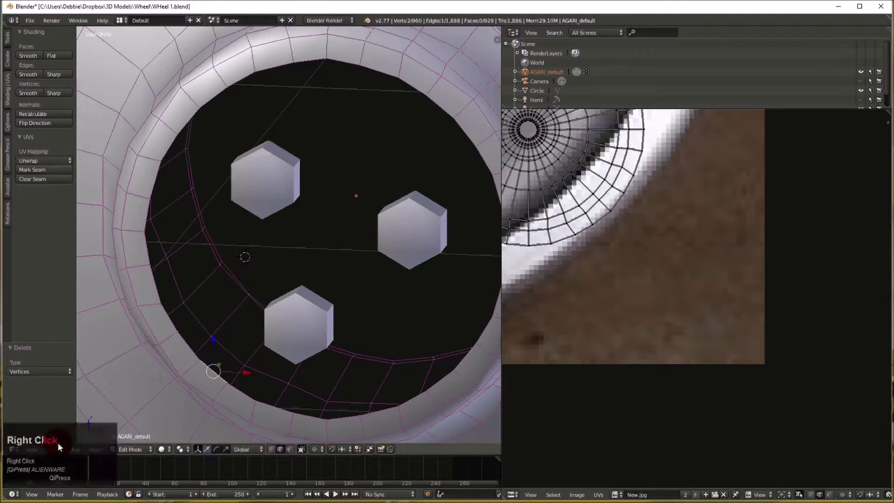
click(56, 449)
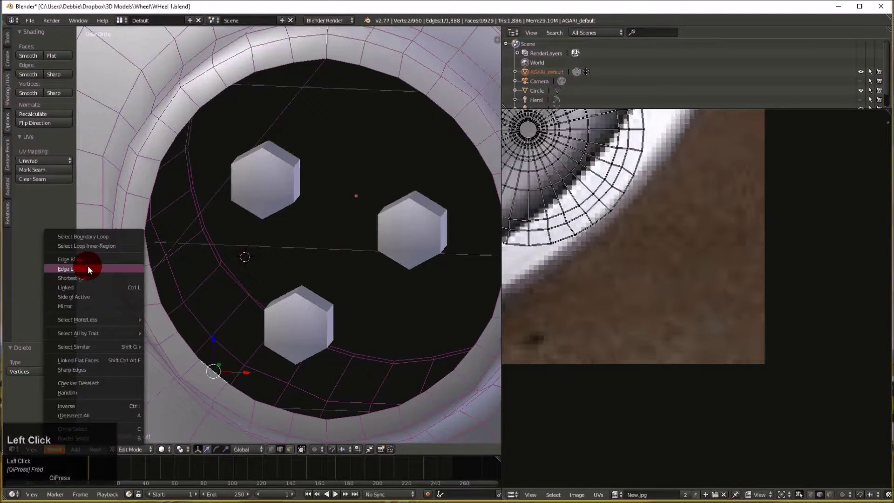
click(88, 268)
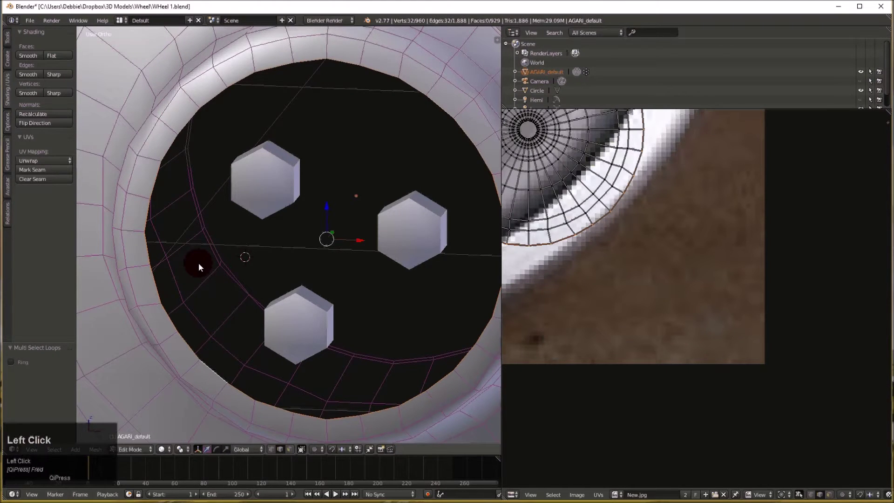
key(f)
- Select the entire wheel mesh, unwrap it again and bring the new UV layout into view
middle_drag(368, 269, 555, 256)
key(a)
key(a)
scroll(556, 255, down, 1)
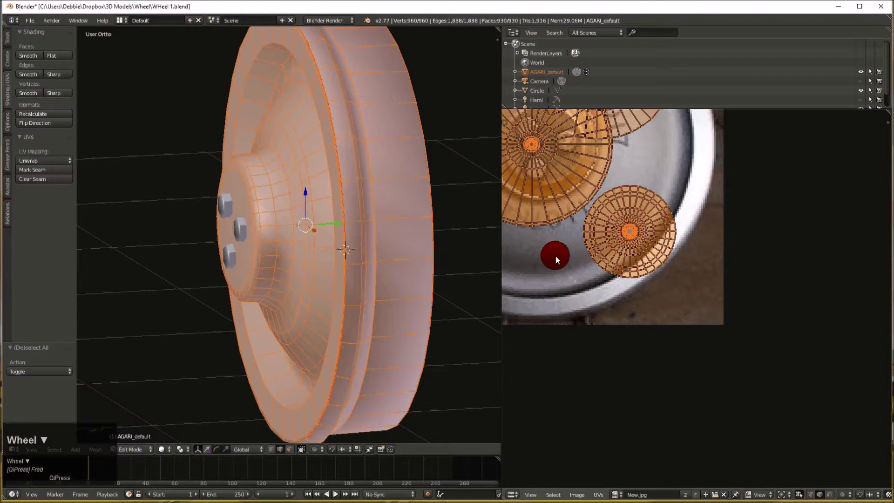
key(u)
click(321, 236)
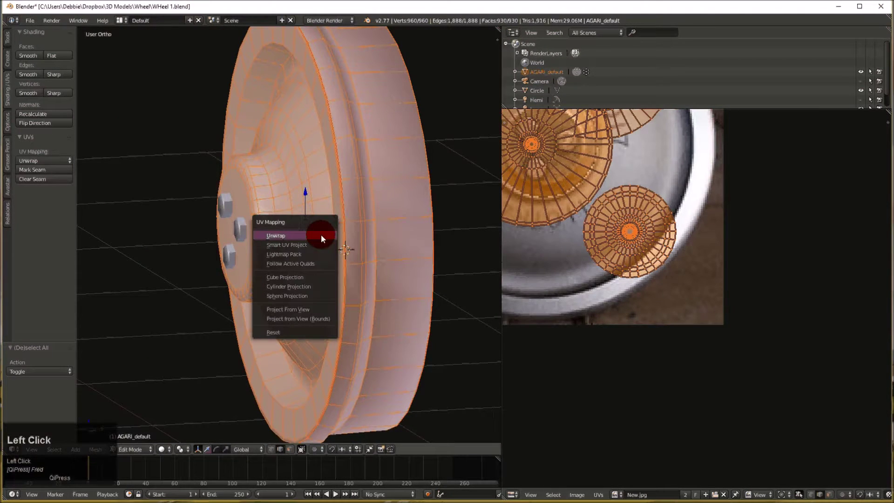
middle_drag(612, 267, 650, 274)
scroll(650, 274, up, 1)
middle_drag(484, 277, 582, 313)
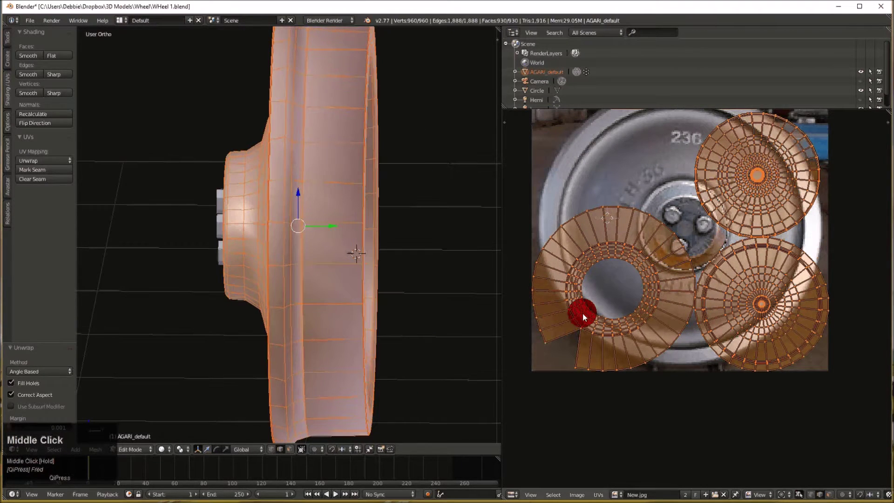
- Examine the wheel's rim and tread up close to trace where the seam across the tread is interrupted
middle_click(358, 264)
middle_drag(358, 264, 239, 257)
click(397, 264)
scroll(311, 222, down, 3)
scroll(311, 221, up, 6)
scroll(336, 194, up, 2)
scroll(273, 228, up, 2)
shift+middle_drag(273, 228, 274, 274)
scroll(266, 225, up, 2)
right_click(233, 156)
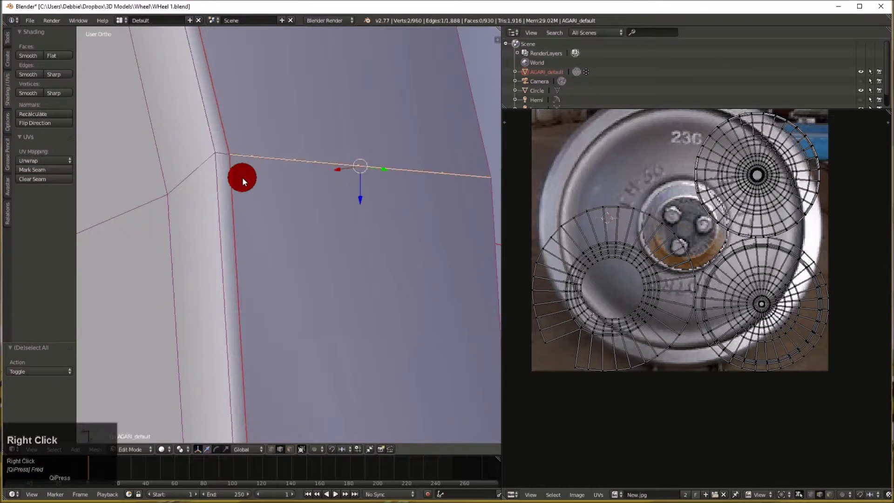
scroll(343, 213, down, 2)
scroll(342, 213, down, 1)
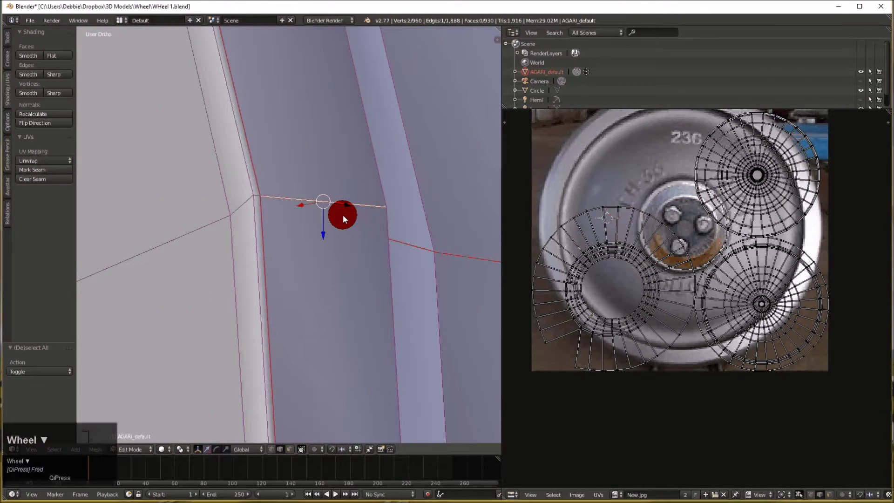
middle_drag(278, 197, 255, 274)
scroll(354, 244, down, 2)
scroll(337, 235, up, 3)
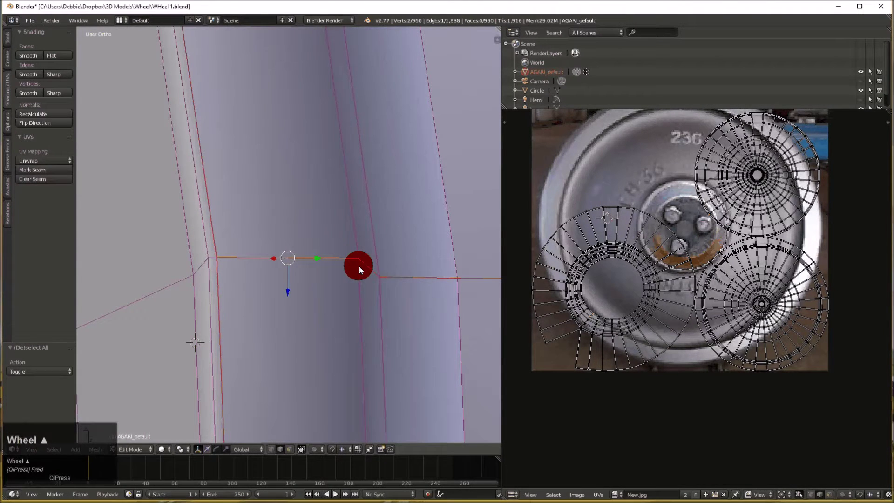
key(ctrl+KP_Add)
scroll(360, 266, down, 1)
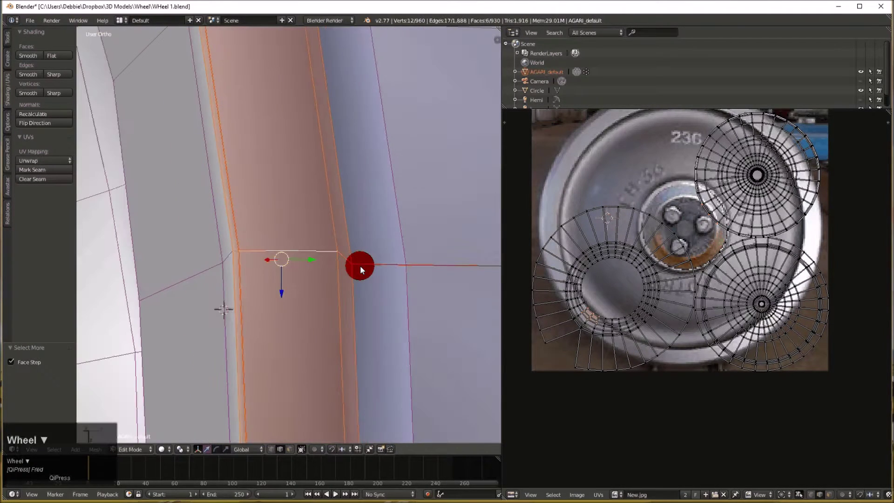
scroll(350, 264, up, 1)
key(ctrl+z)
- Select the seam edge across the wide tread band and follow its line around to both sides of the rim
scroll(372, 266, down, 2)
middle_drag(372, 267, 362, 267)
right_click(340, 259)
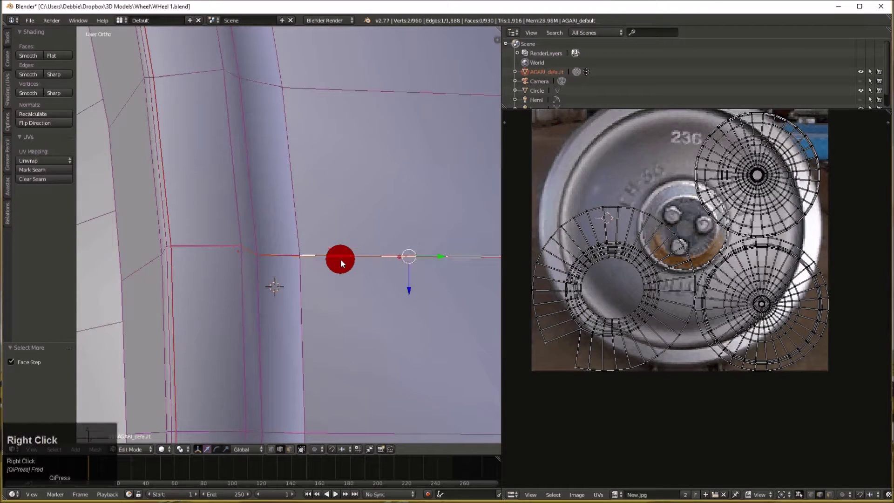
scroll(381, 270, down, 1)
middle_drag(381, 270, 258, 267)
scroll(370, 266, up, 3)
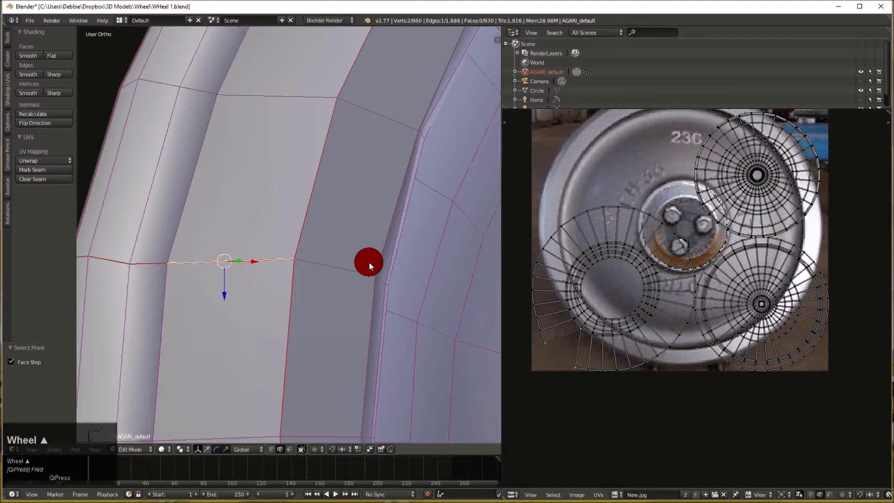
middle_drag(369, 262, 465, 279)
- Select the short unsplit edges at the gap of the tread's ring-shaped UV island and mark them as a seam
right_click(586, 323)
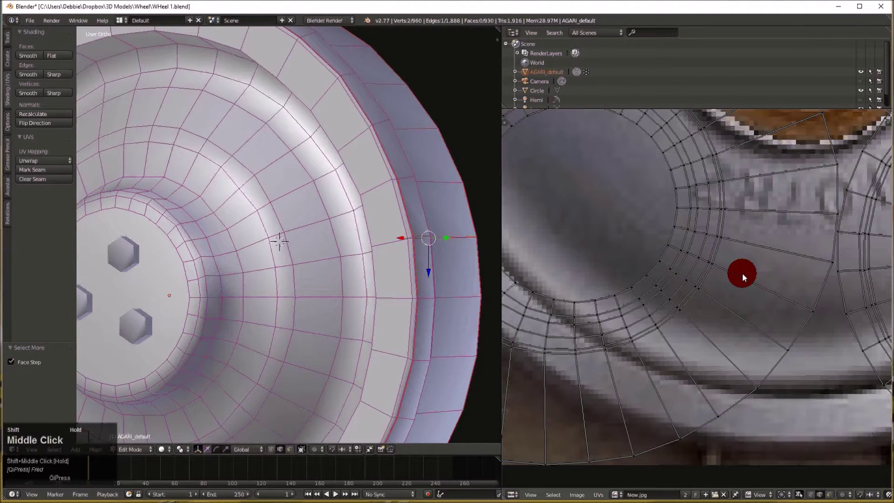
middle_drag(742, 273, 625, 305)
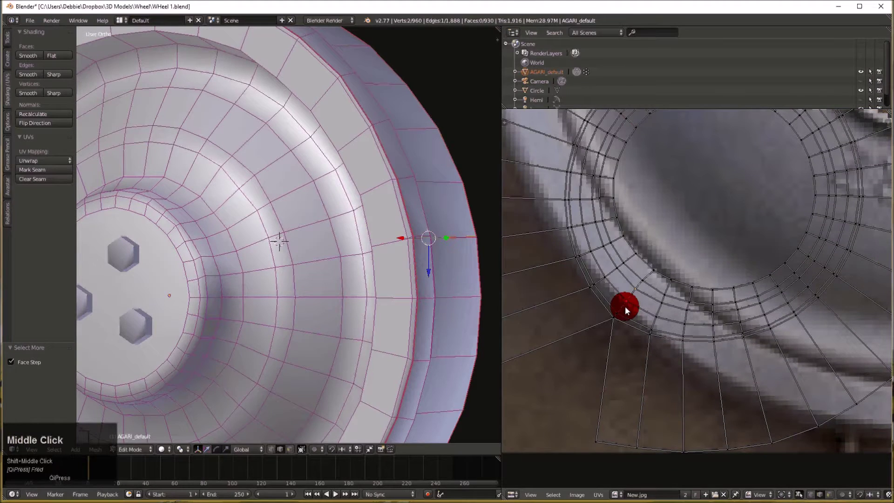
shift+right_click(636, 295)
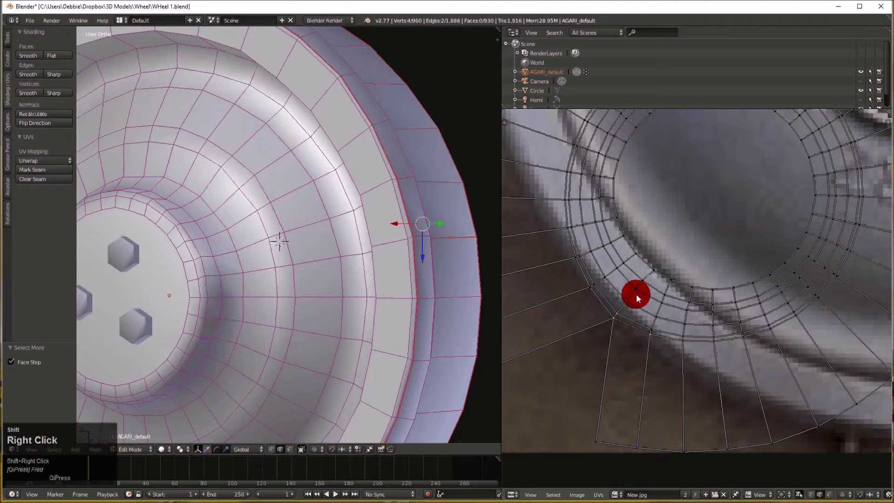
shift+right_click(620, 308)
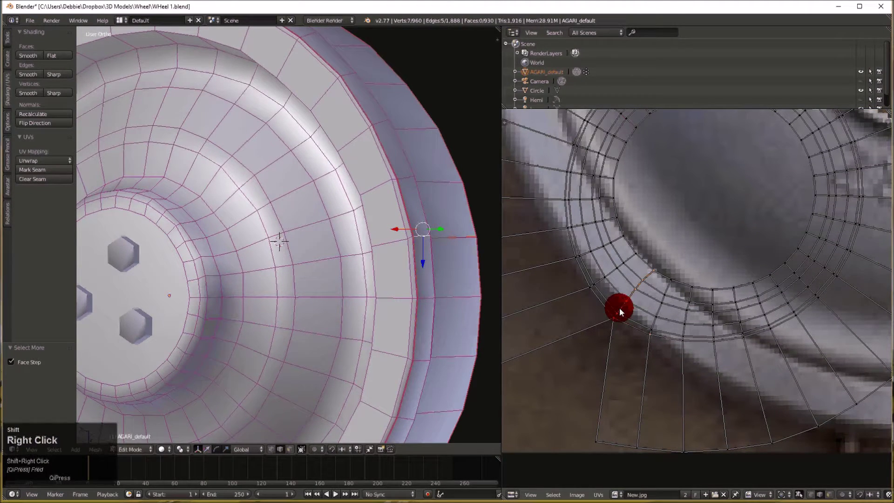
shift+right_click(616, 317)
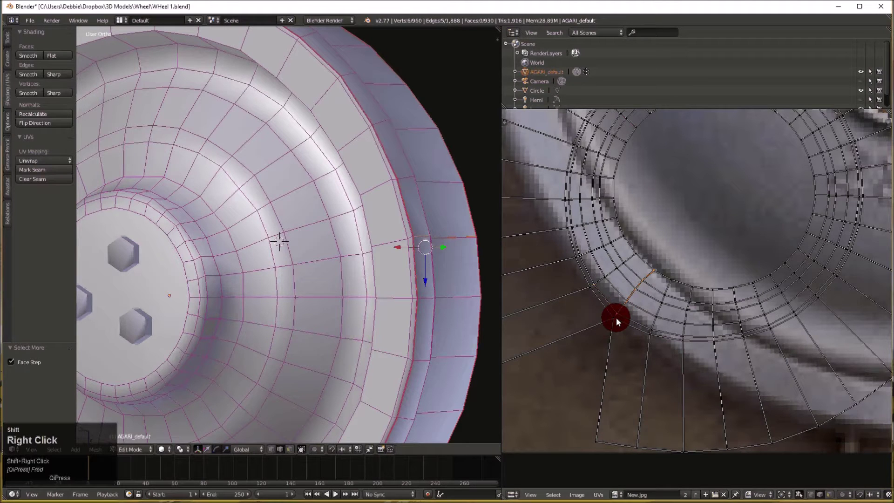
shift+right_click(613, 306)
scroll(456, 248, down, 4)
key(ctrl+e)
click(454, 249)
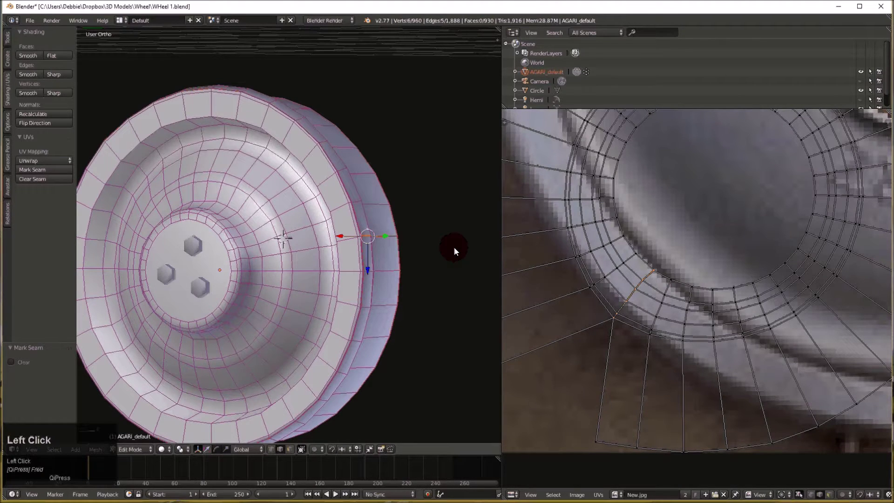
- Select the entire wheel mesh and unwrap it again with the completed tread seam
key(a)
key(a)
key(u)
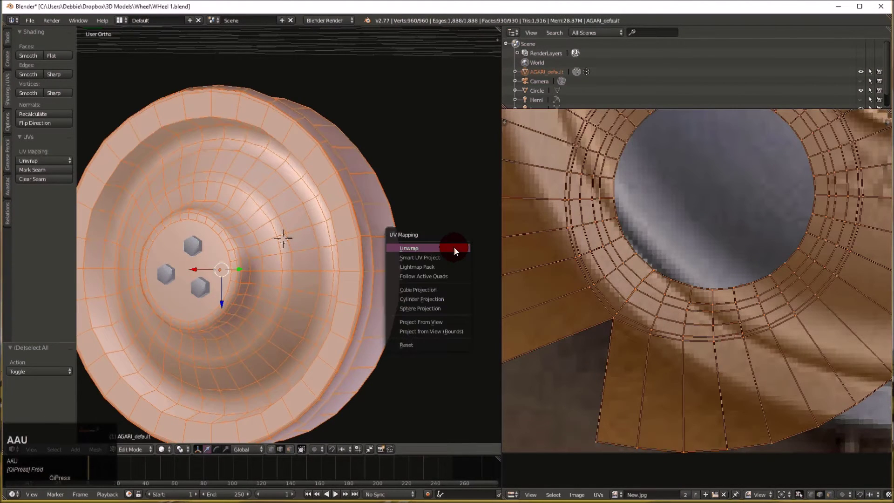
click(454, 248)
scroll(616, 262, down, 4)
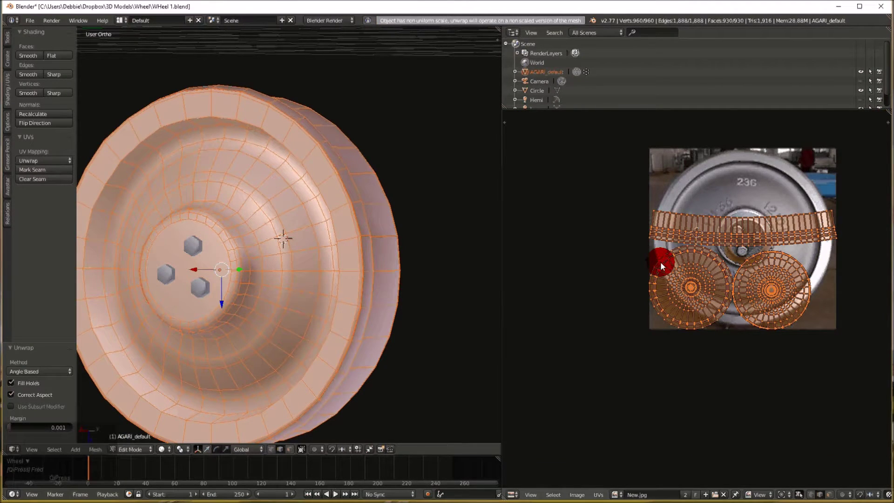
scroll(660, 262, up, 2)
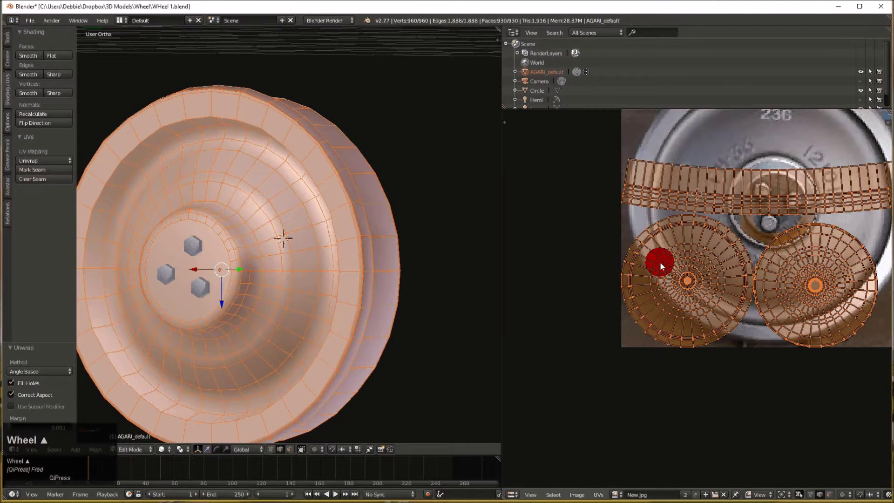
- Deselect the mesh and examine the seams on the wheel's front, tread and back
middle_drag(243, 274, 329, 272)
scroll(329, 272, up, 6)
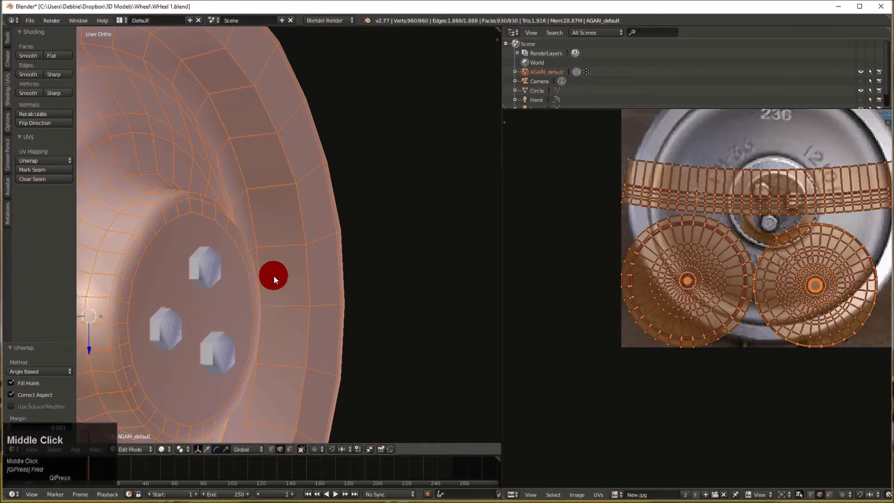
middle_drag(273, 275, 225, 258)
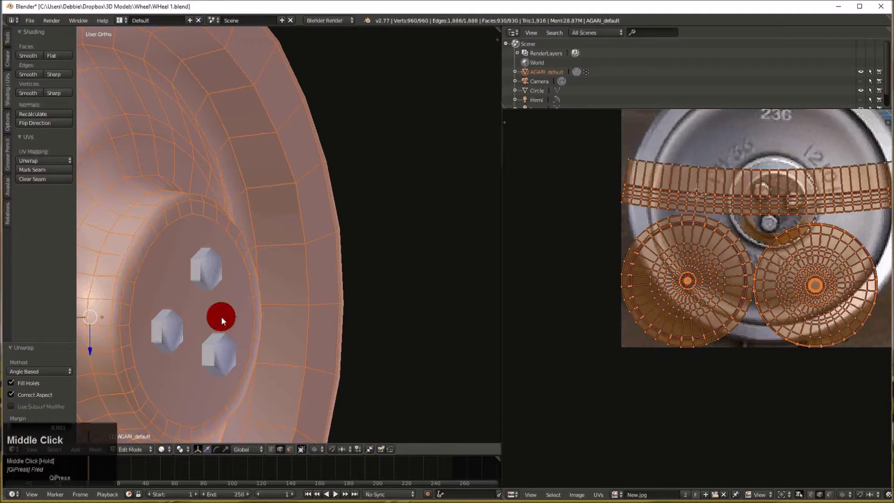
middle_drag(222, 316, 222, 316)
right_click(265, 309)
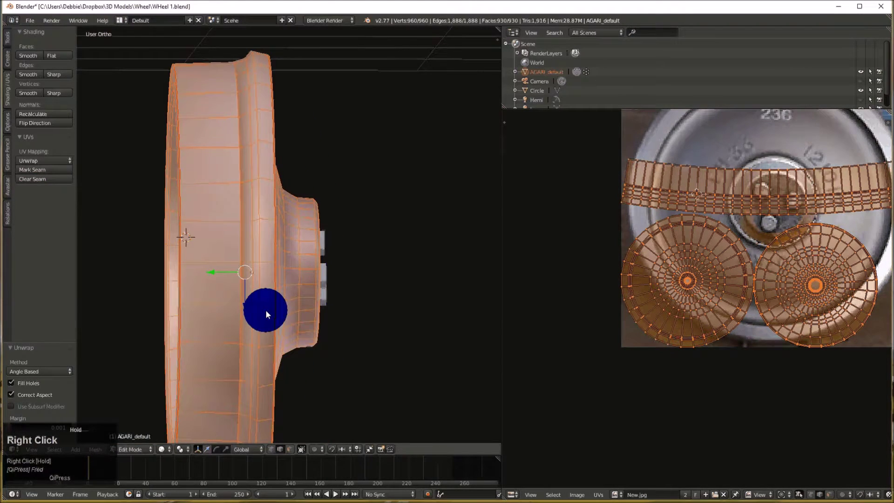
middle_drag(264, 359, 297, 249)
key(a)
key(Tab)
key(Tab)
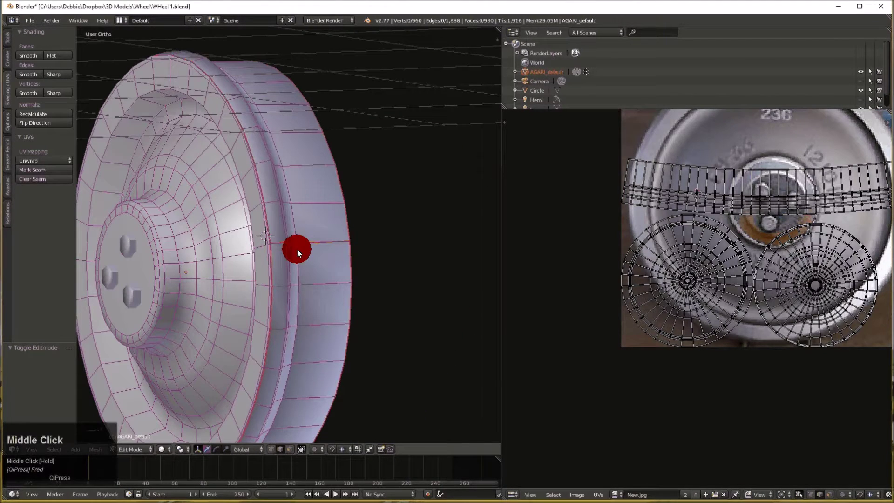
scroll(297, 250, down, 2)
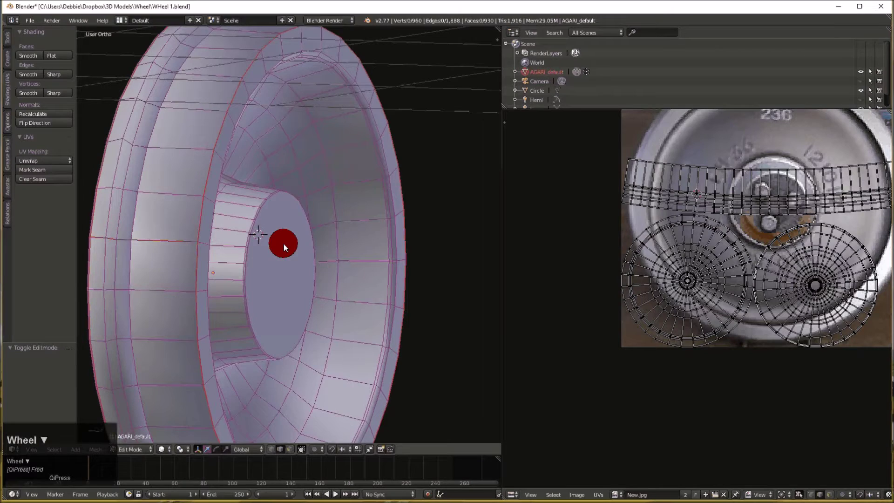
scroll(283, 244, down, 3)
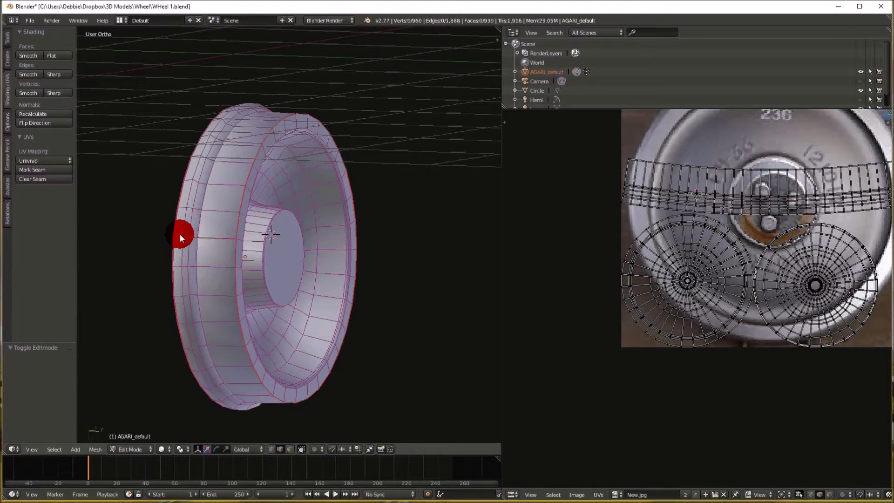
middle_drag(180, 234, 383, 288)
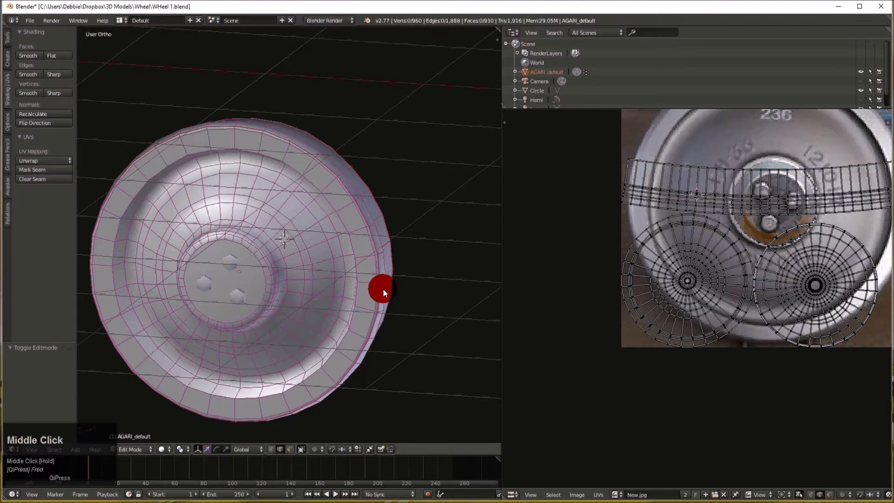
- Try to select the linked tread strip in the UV layout, and turn off selection syncing between UVs and mesh
shift+middle_drag(663, 266, 655, 279)
scroll(655, 280, down, 1)
right_click(735, 249)
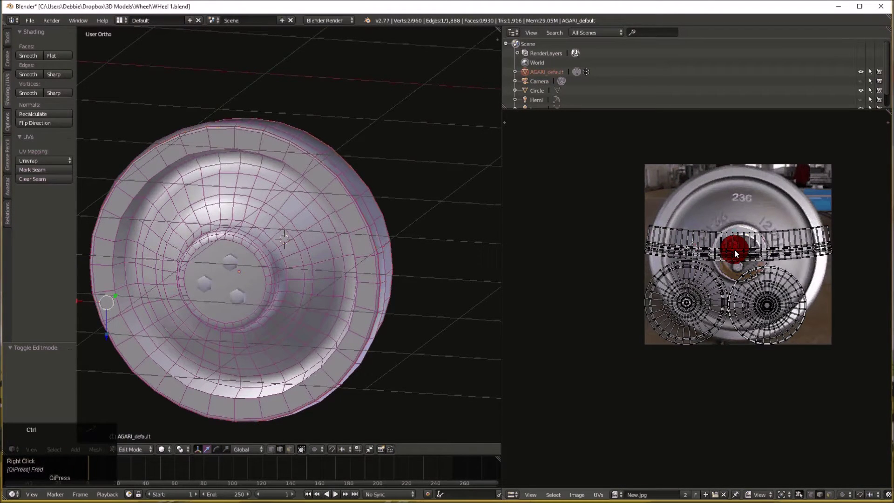
key(ctrl+l)
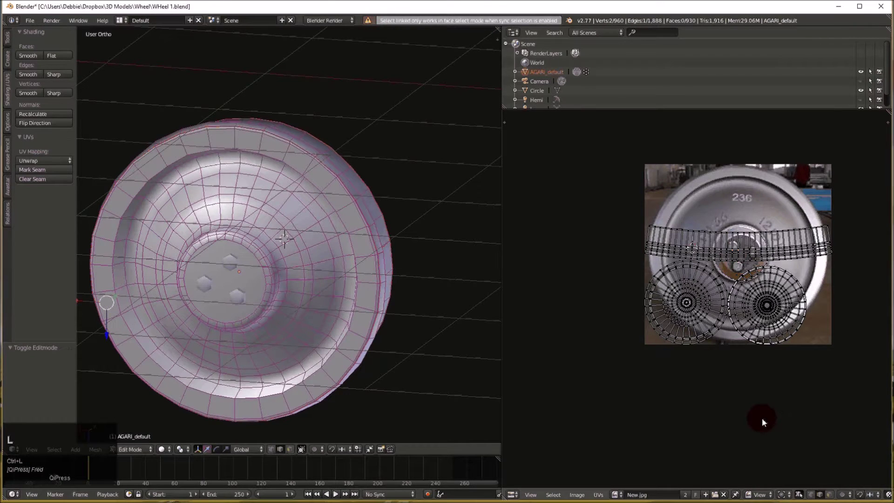
click(795, 469)
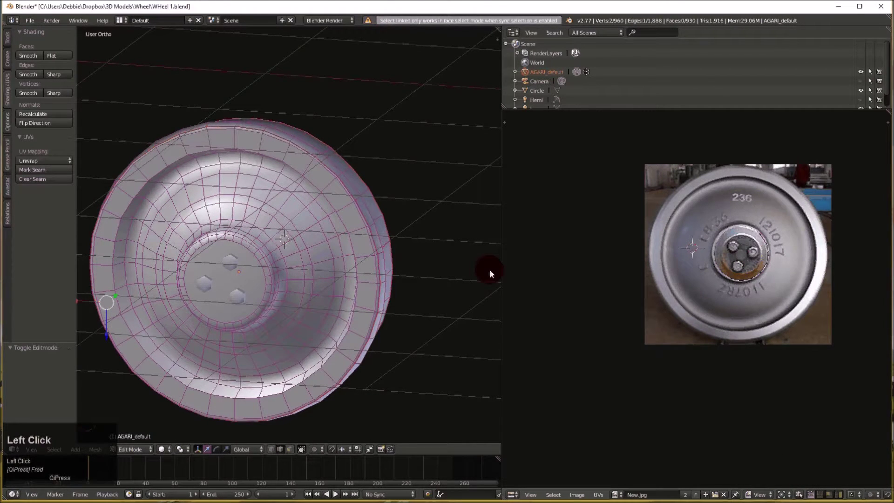
- Select the whole mesh, then pick the tread strip's UV island and move it about 0.54 up, above the wheel photo
key(a)
key(a)
right_click(706, 249)
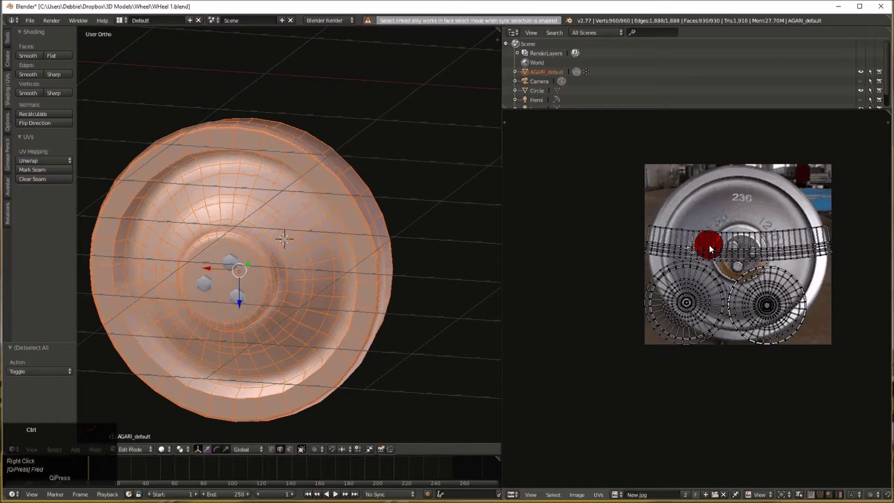
key(g)
click(706, 147)
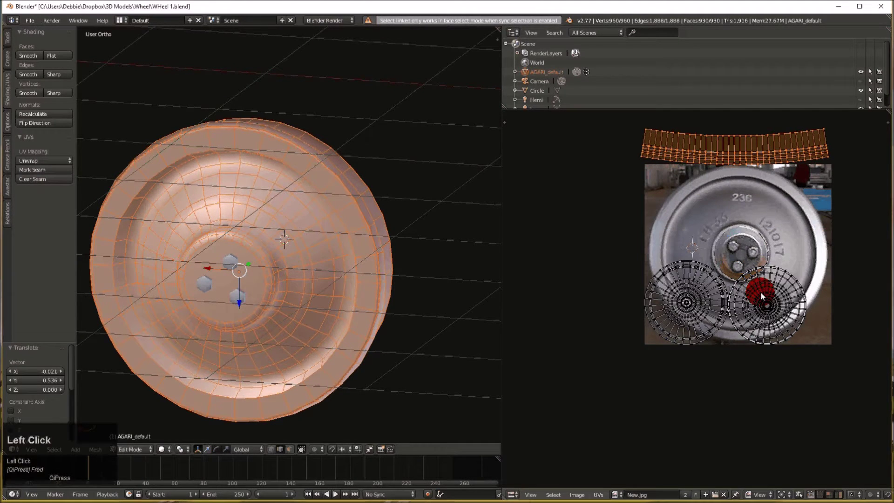
- Centre the left circular UV island on the photographed wheel's hub and scale it by 2.12 to fit the wheel's outline
scroll(761, 292, up, 1)
right_click(687, 303)
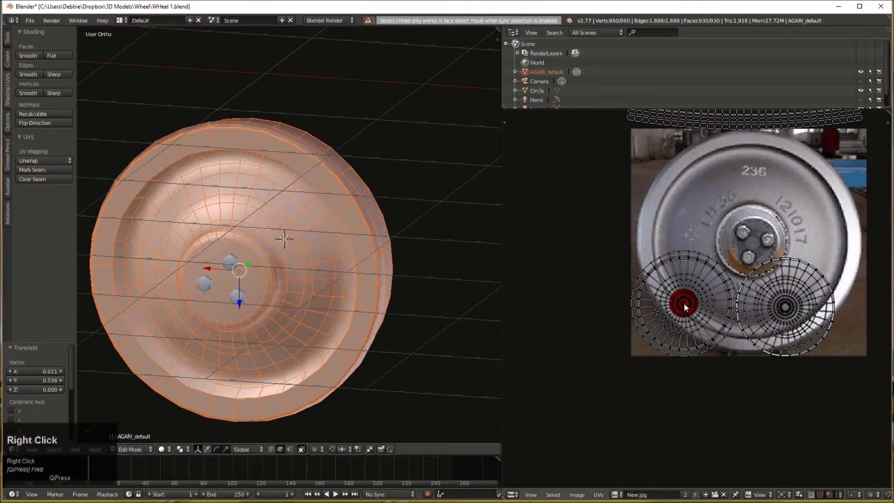
key(l)
key(g)
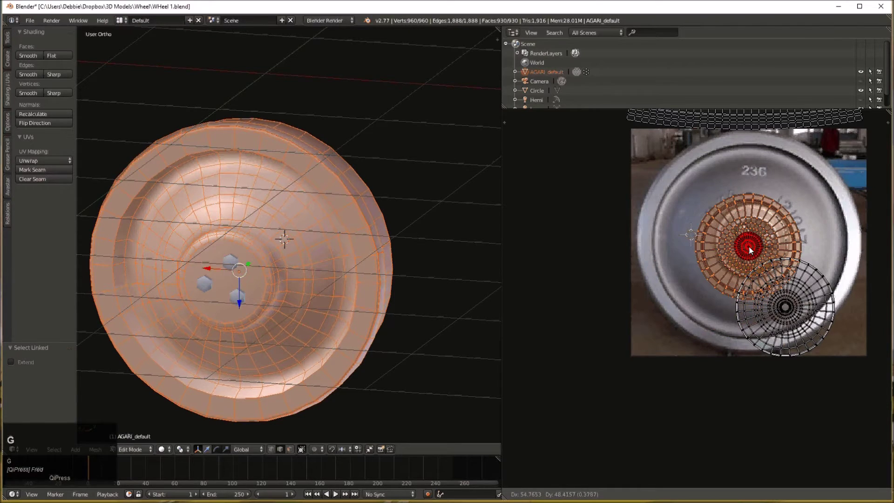
click(751, 270)
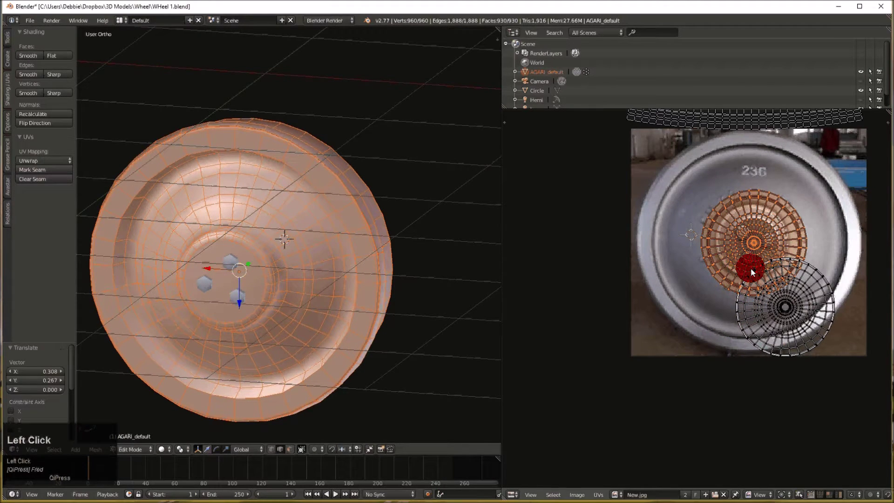
key(s)
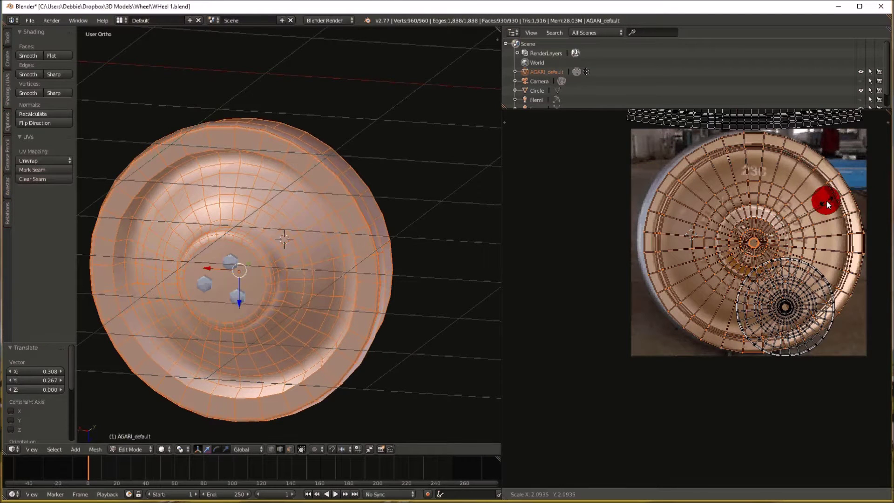
click(827, 259)
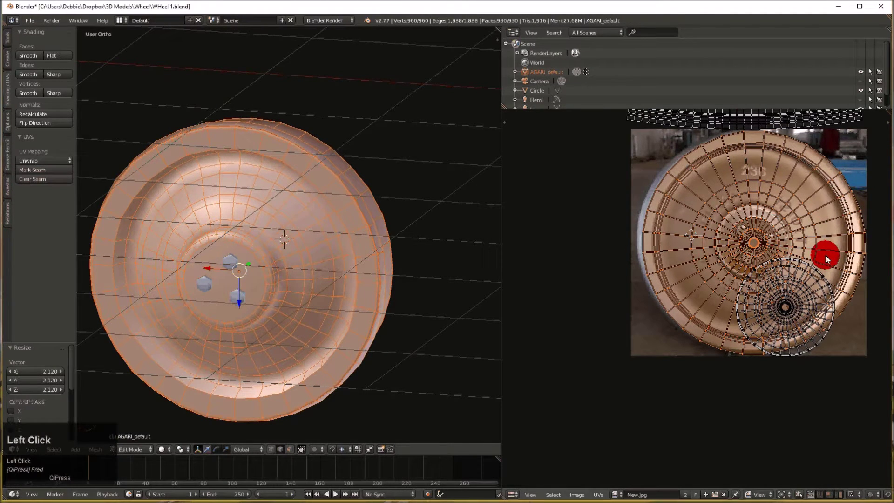
- Select the remaining small circular UV island, centre it on the photographed wheel's hub and scale it by 2.273 to fit the outline
right_click(796, 355)
key(ctrl+l)
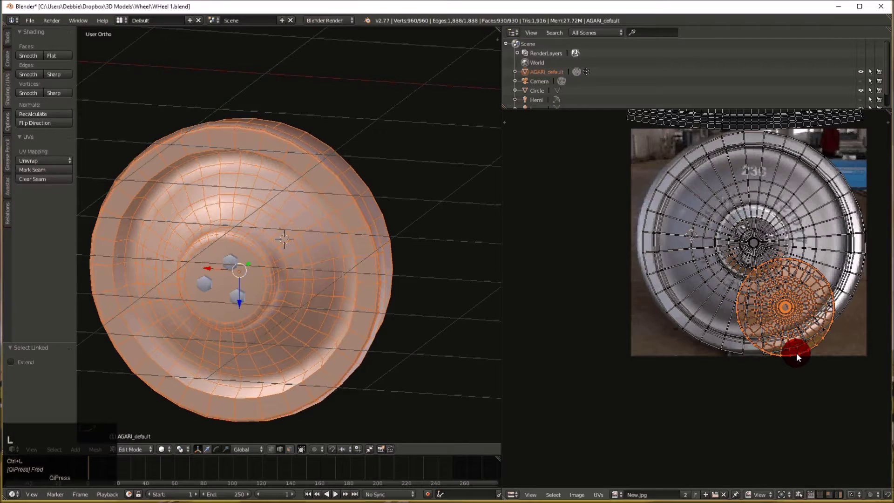
key(g)
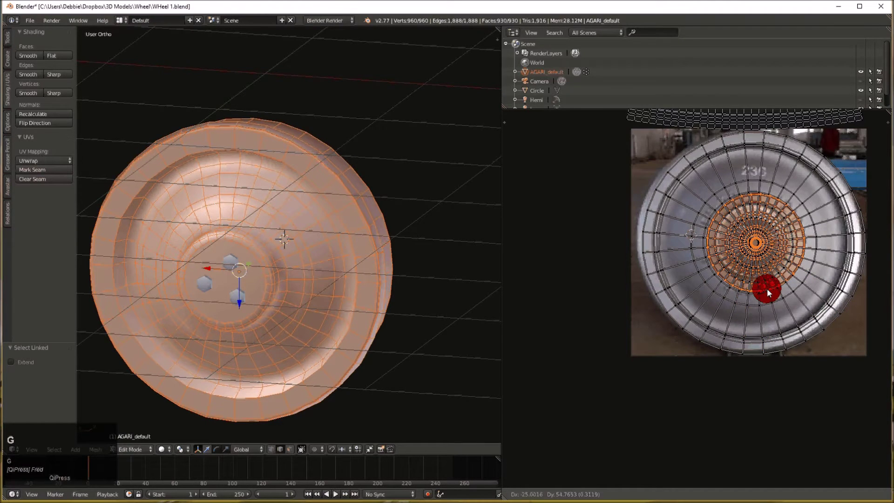
click(767, 289)
key(s)
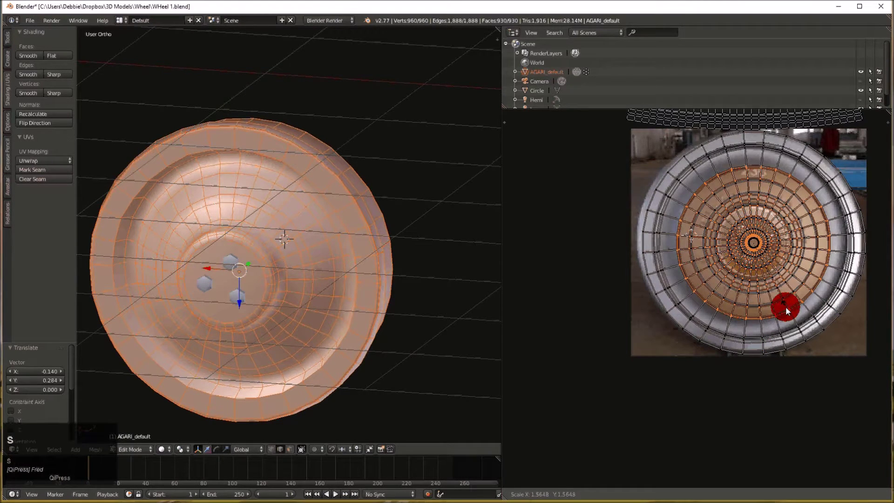
click(795, 293)
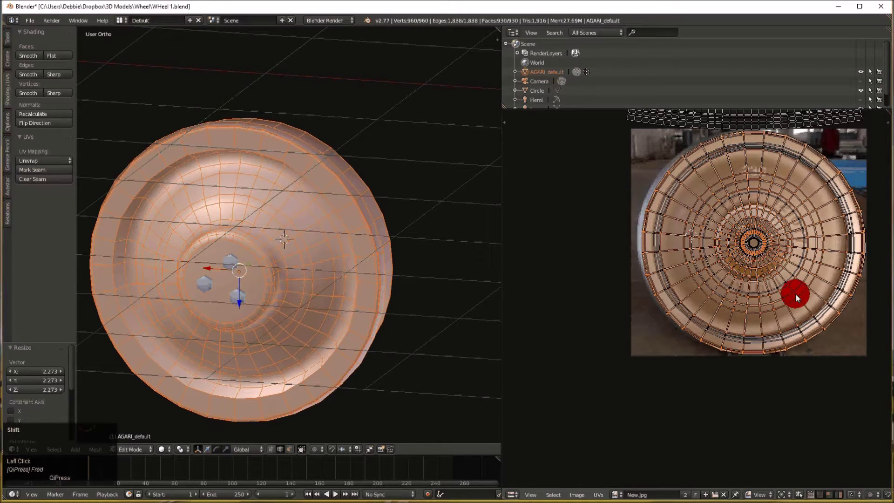
- Enable proportional editing for the wheel mesh
shift+middle_drag(796, 294, 827, 275)
scroll(828, 275, up, 1)
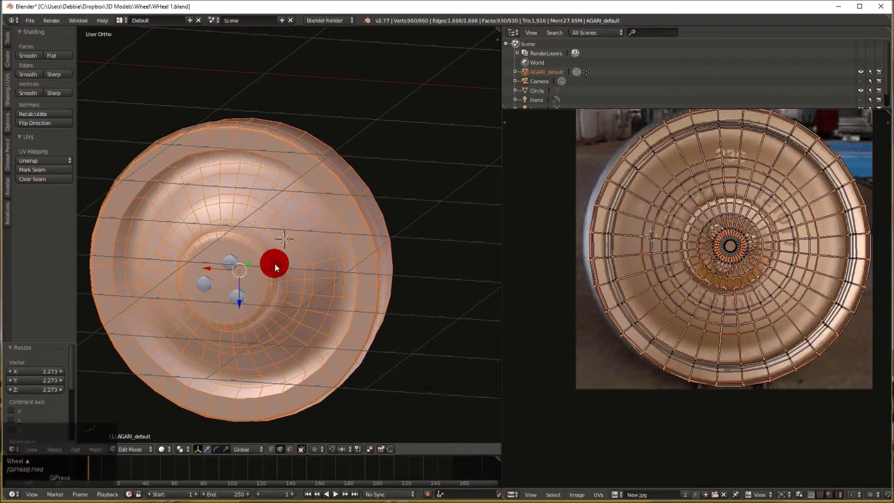
key(o)
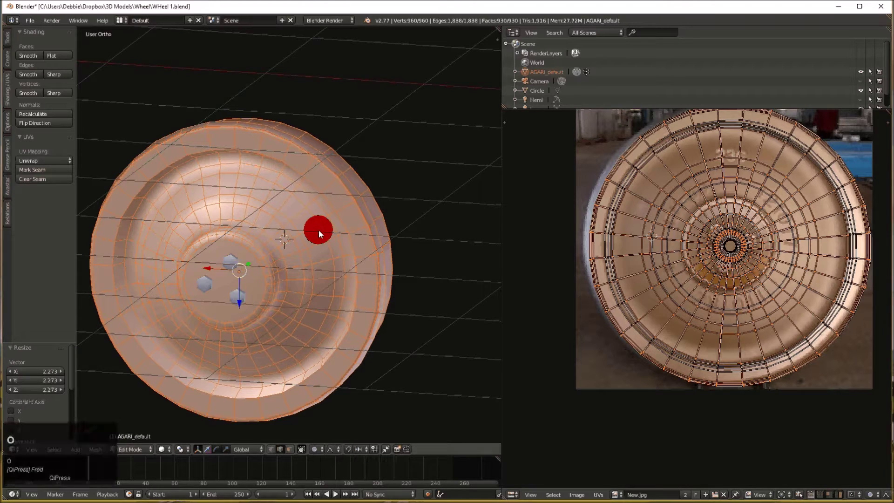
key(o)
click(319, 446)
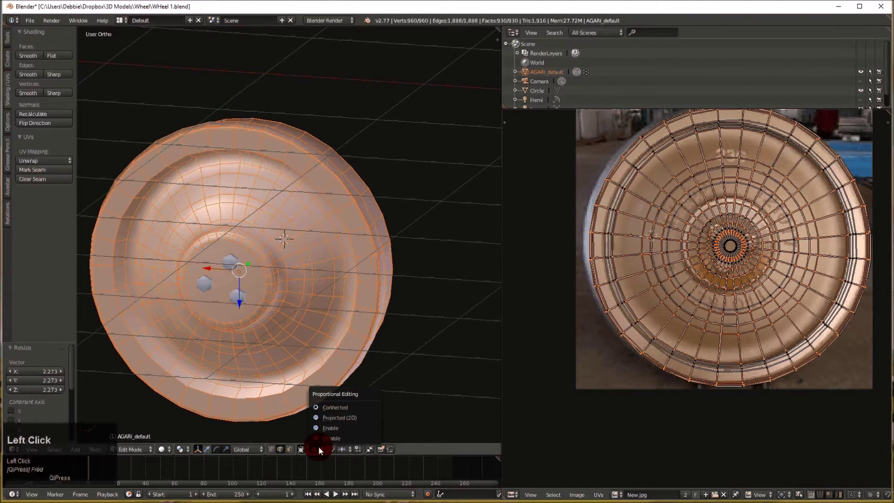
click(325, 423)
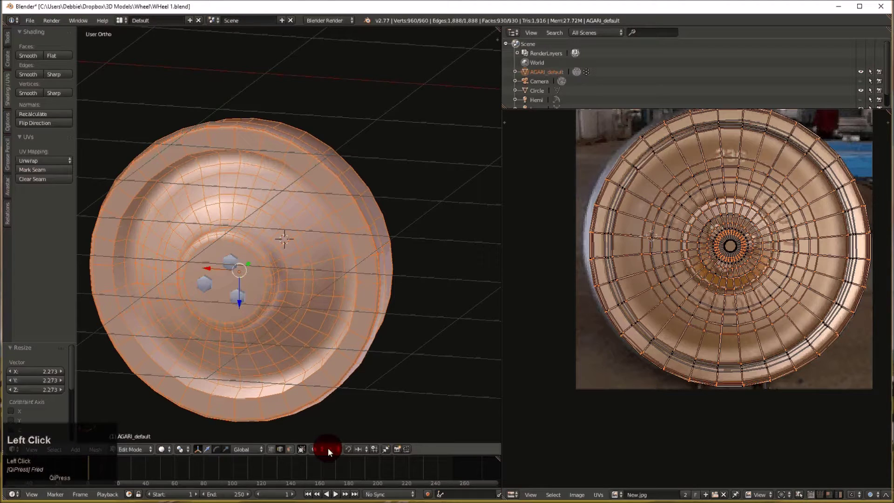
- Nudge UV vertices along the circular island's rim with proportional editing, the last by about -0.003 in X and Y
scroll(859, 255, down, 1)
scroll(771, 262, down, 1)
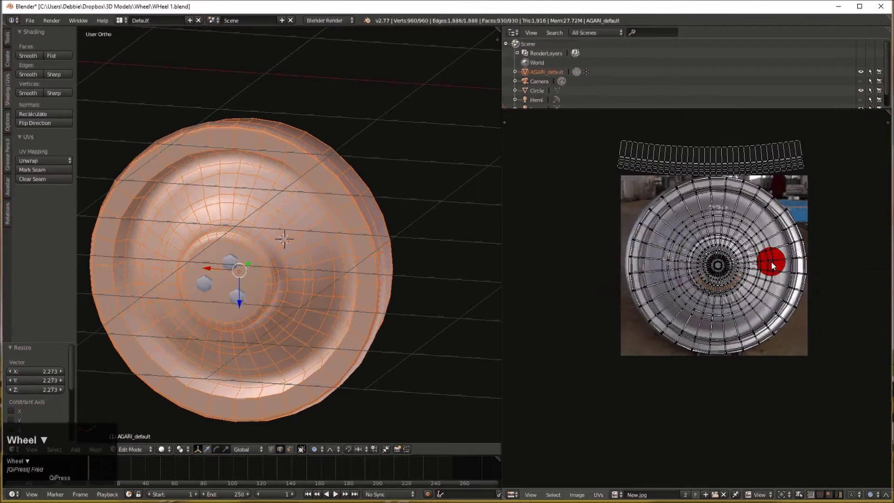
key(g)
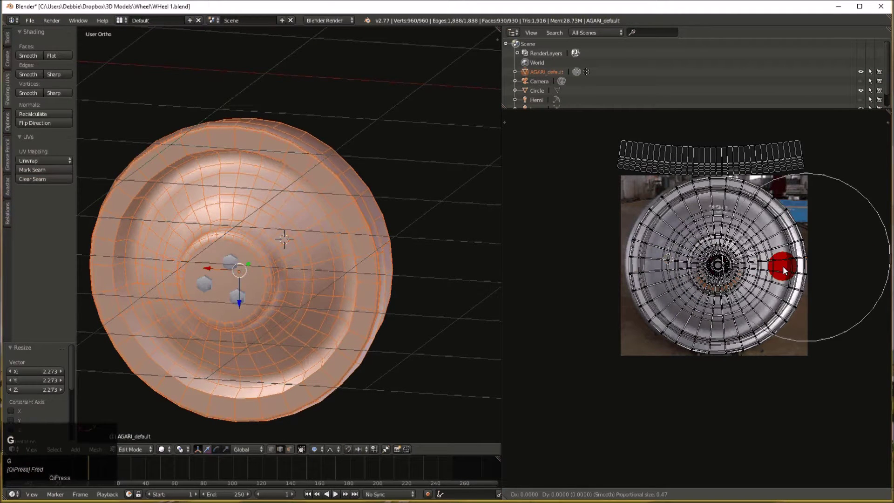
click(781, 267)
right_click(780, 329)
key(g)
click(780, 329)
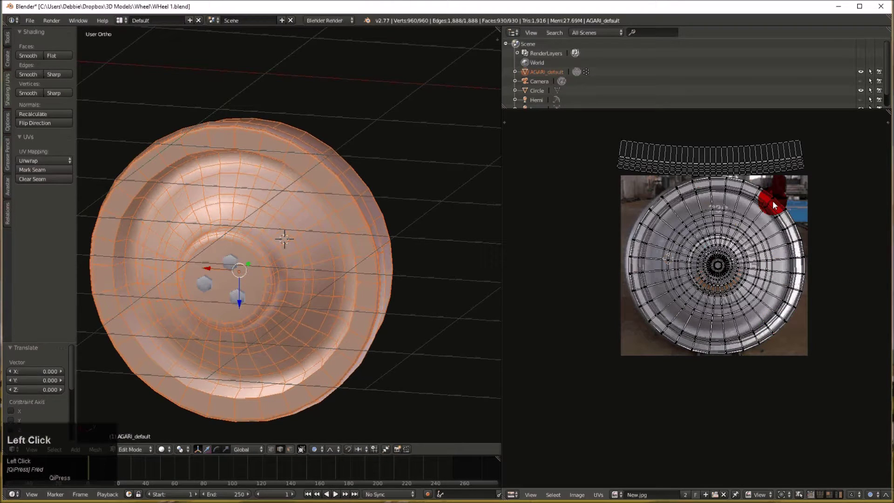
key(g)
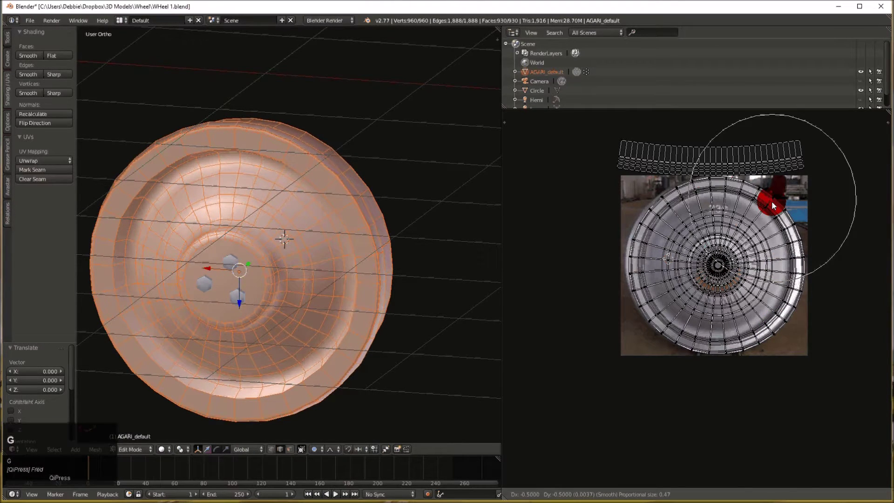
click(772, 200)
- Show the wheel with textured shading in Object Mode, examine its tread from the side and return to Edit Mode
drag(349, 211, 401, 210)
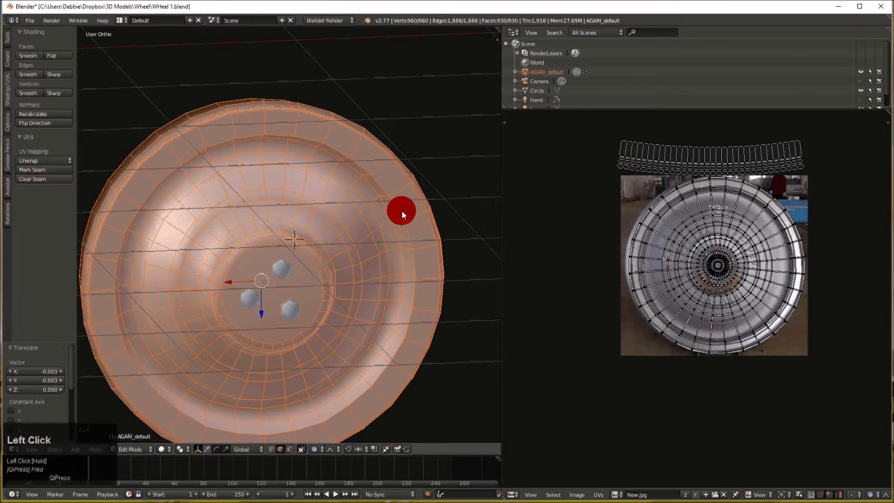
key(Tab)
drag(179, 446, 185, 403)
drag(187, 403, 107, 327)
middle_drag(108, 327, 203, 297)
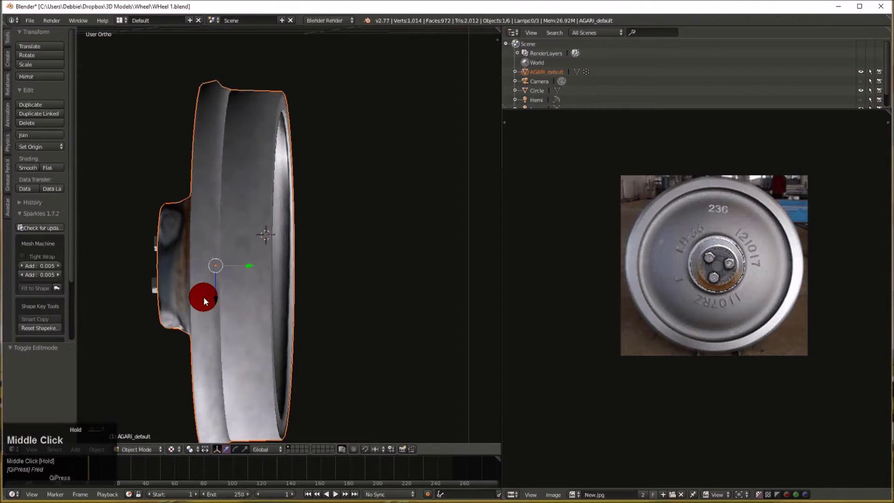
key(Tab)
- Select the whole upper row of UV vertices on the tread strip above the wheel photo
scroll(700, 172, up, 1)
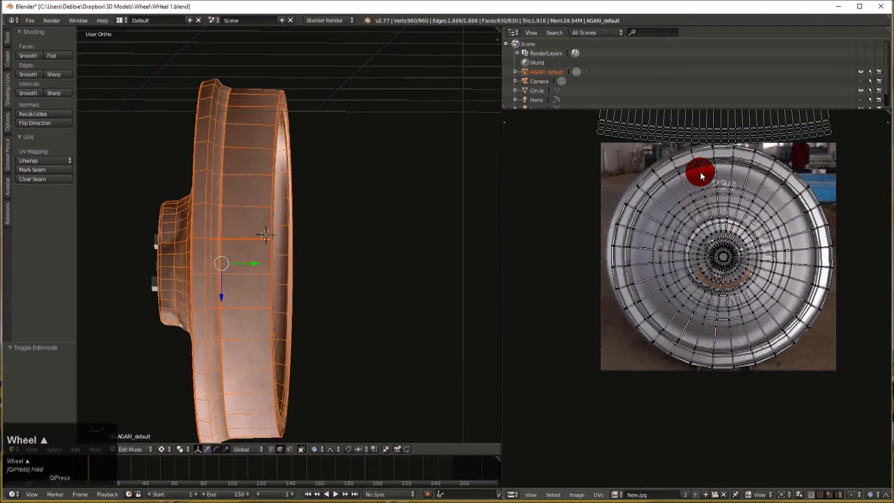
right_click(742, 143)
scroll(740, 154, down, 2)
middle_drag(739, 155, 737, 224)
scroll(730, 233, up, 3)
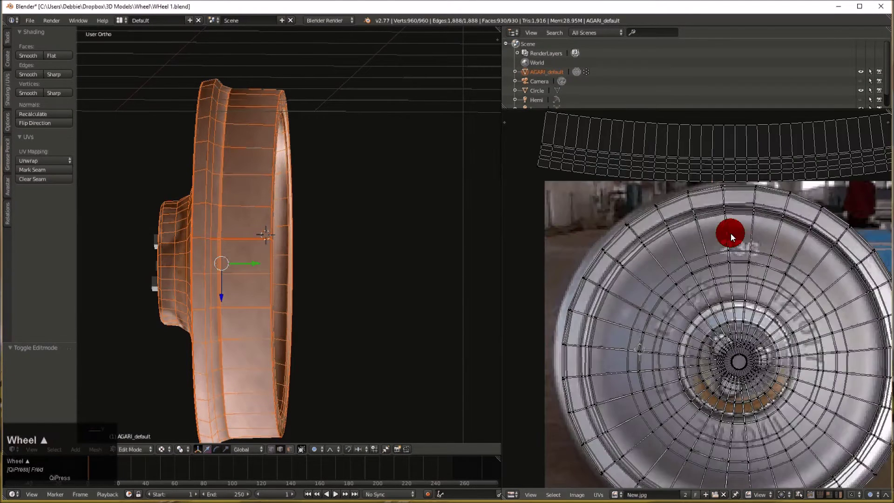
scroll(770, 163, down, 2)
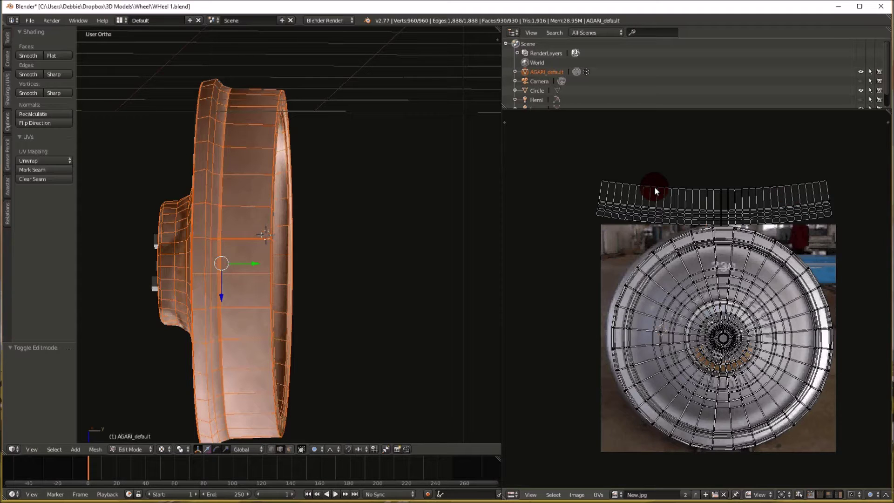
shift+right_click(619, 185)
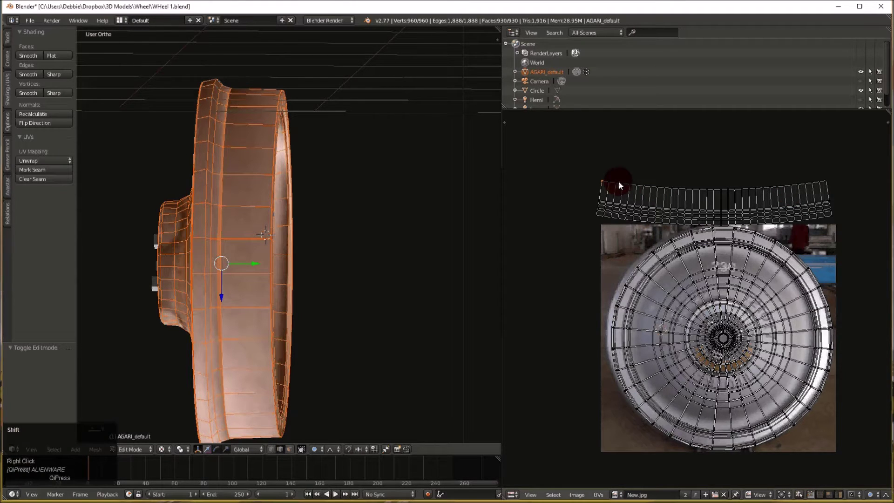
shift+right_click(626, 186)
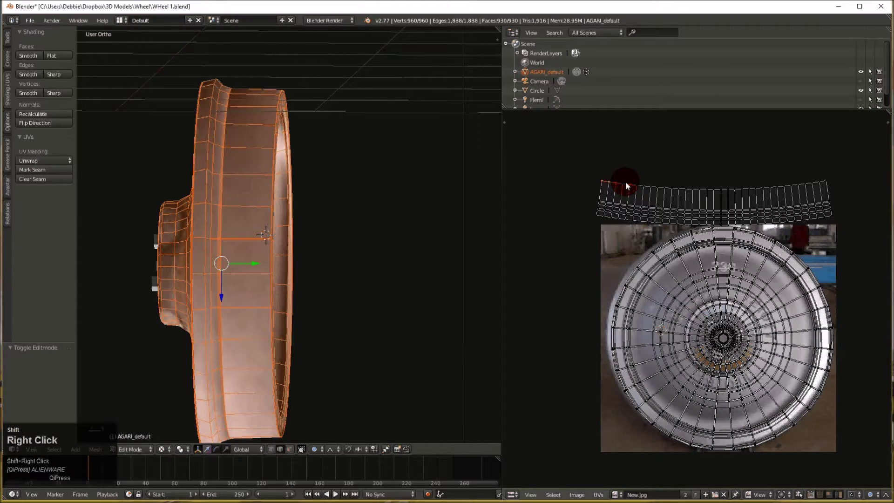
key(b)
drag(594, 166, 812, 194)
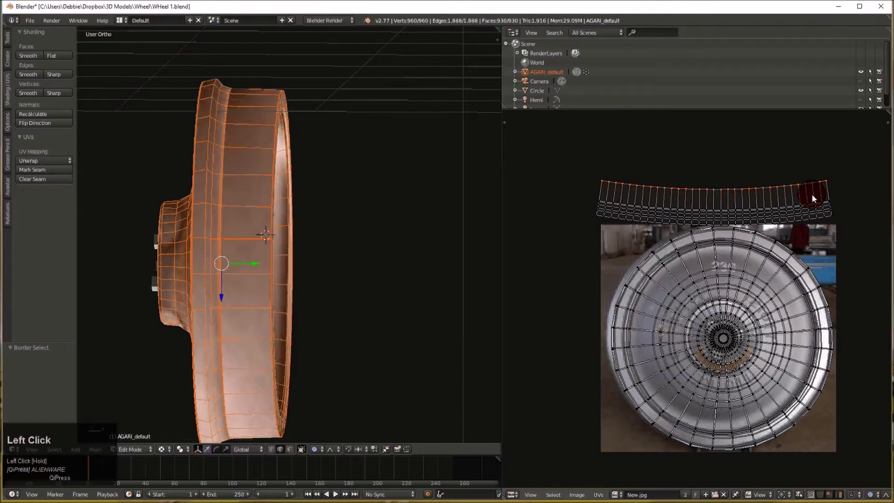
key(s)
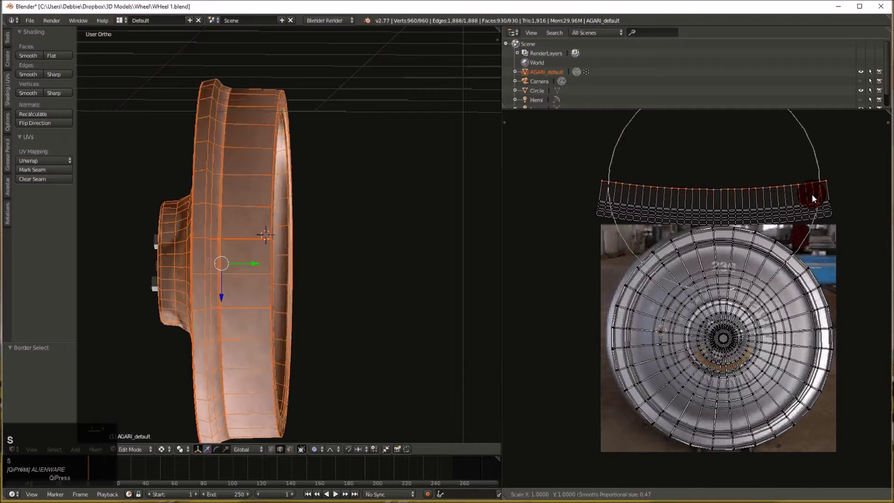
key(x)
key(0)
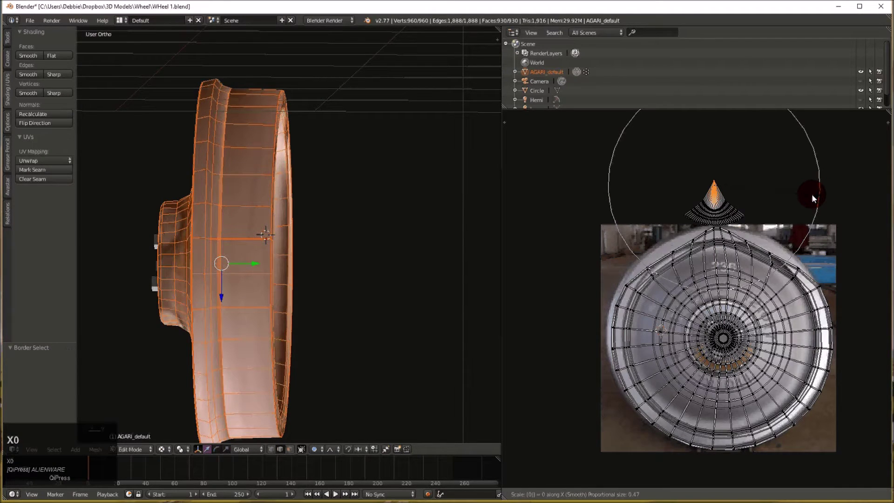
right_click(812, 193)
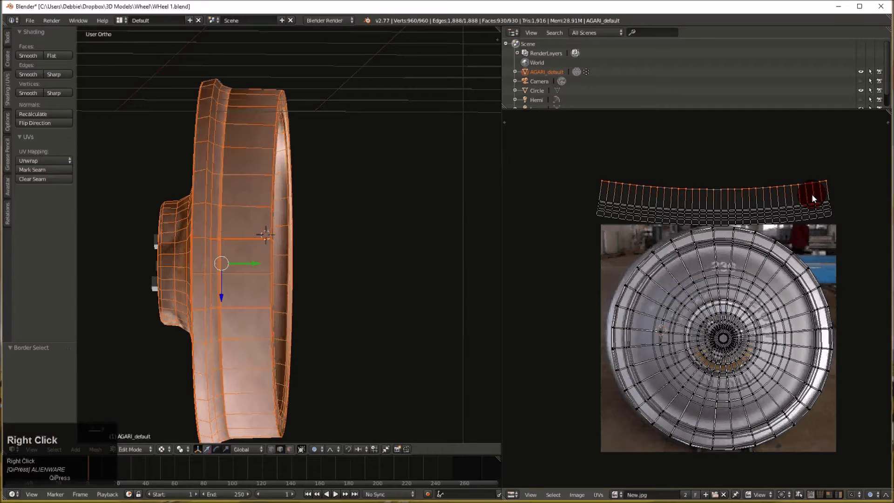
key(s)
key(y)
key(0)
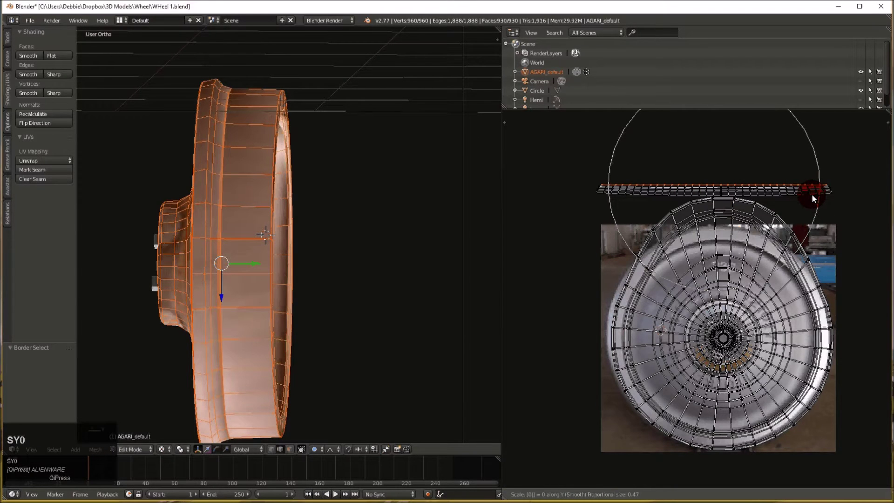
right_click(812, 194)
- Turn off proportional editing and flatten the tread strip's upper vertex row by scaling it to 0 along Y
key(o)
key(s)
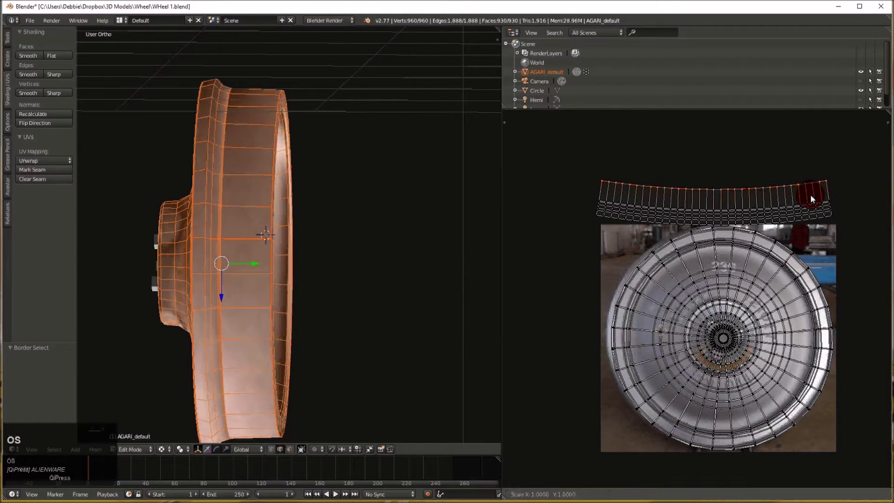
key(y)
key(0)
key(Return)
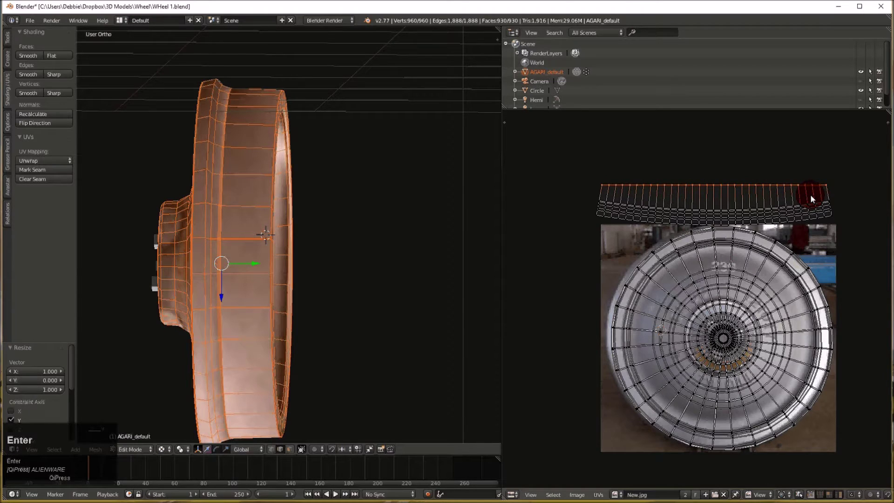
- Move the flattened upper row of the tread strip up by about 0.037 and pin its vertices
key(g)
click(811, 186)
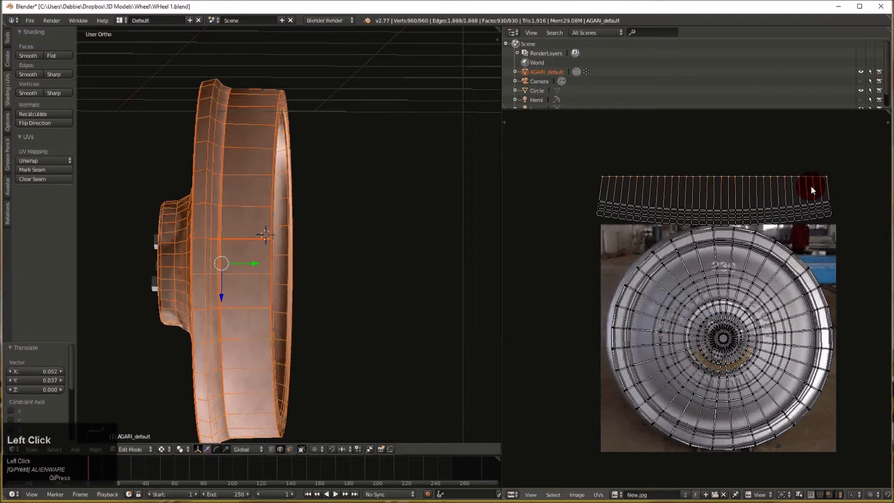
click(599, 495)
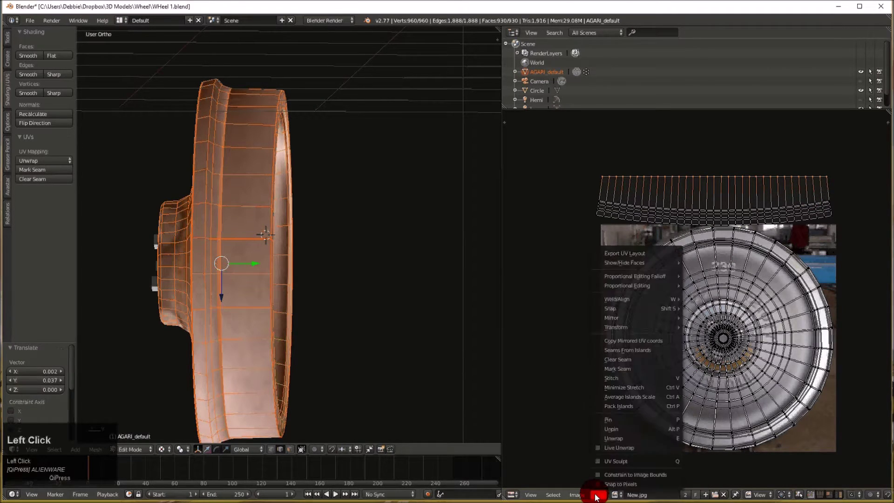
click(613, 419)
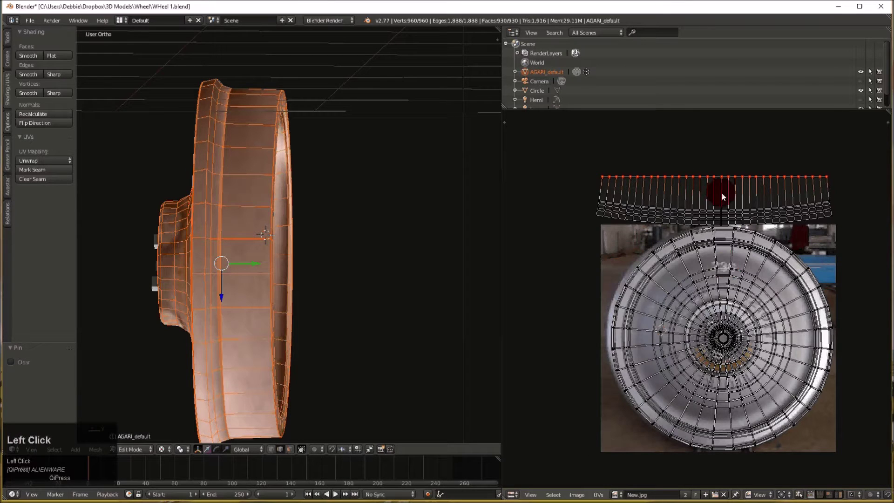
- Select the complete circular UV islands over the wheel photo and pin all their vertices
right_click(727, 331)
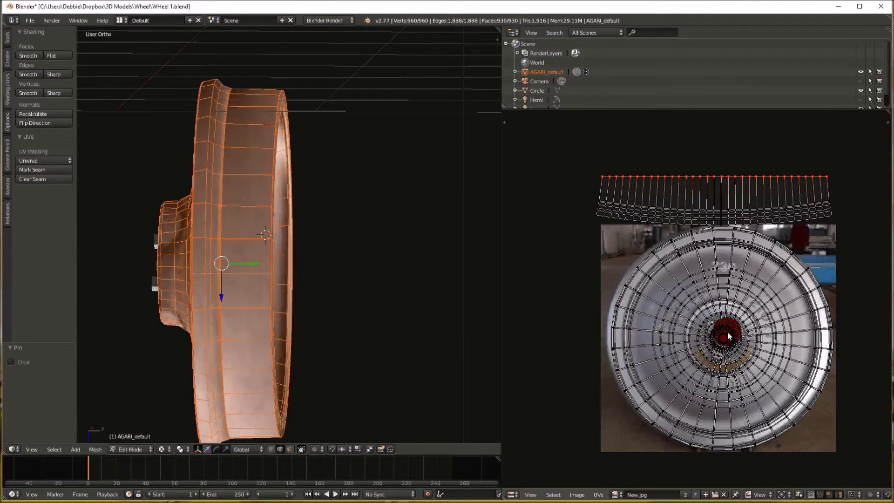
key(b)
drag(705, 324, 739, 353)
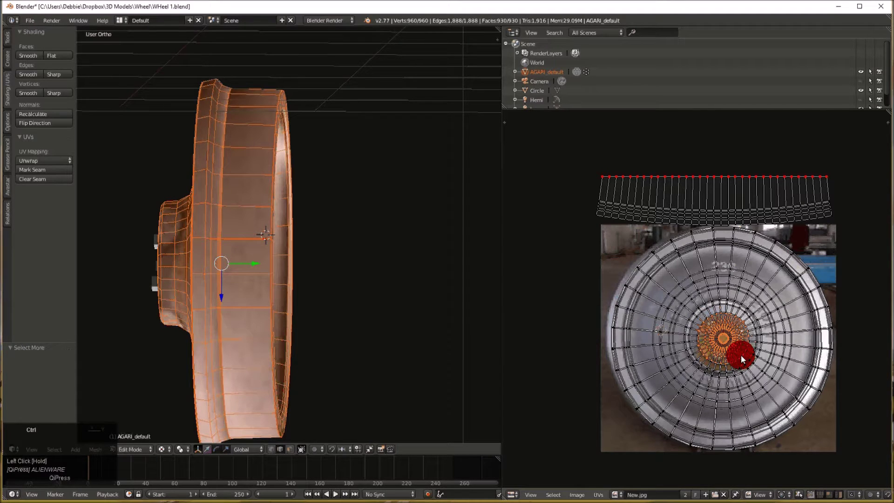
key(ctrl+l)
key(p)
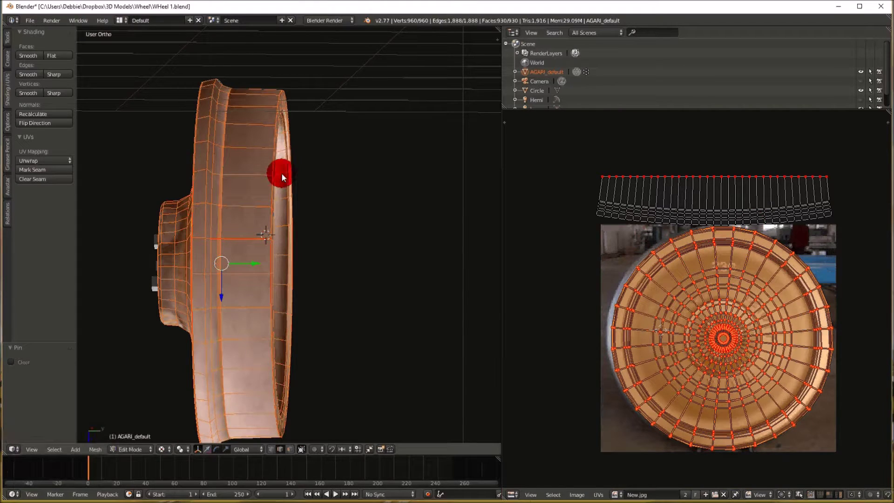
- Unwrap the UVs again with the pinned vertices held, and examine the straightened tread strip
key(e)
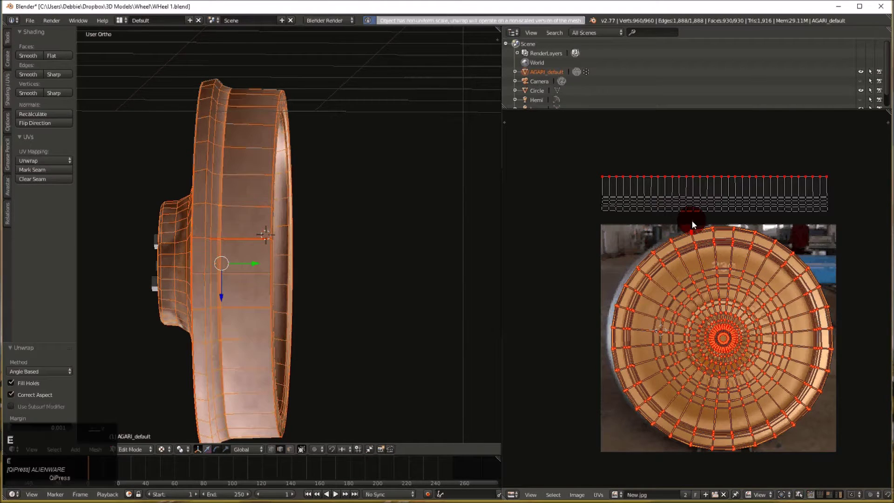
scroll(706, 223, up, 2)
scroll(727, 207, down, 2)
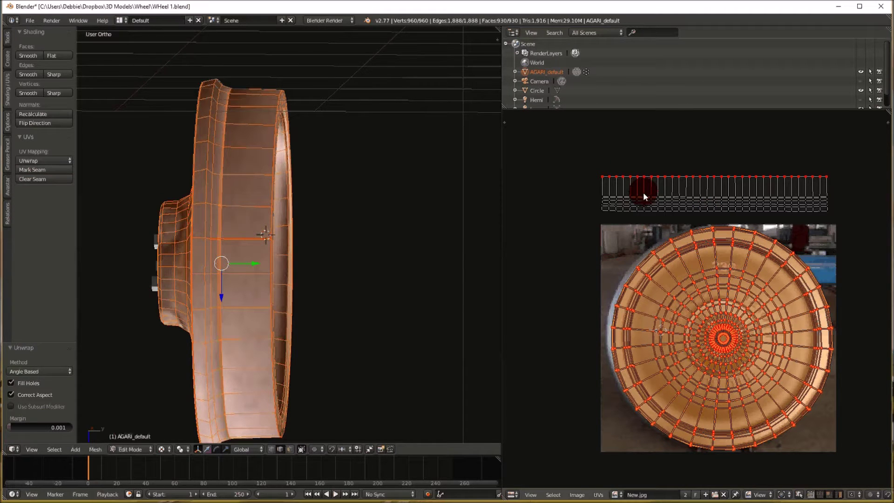
click(579, 495)
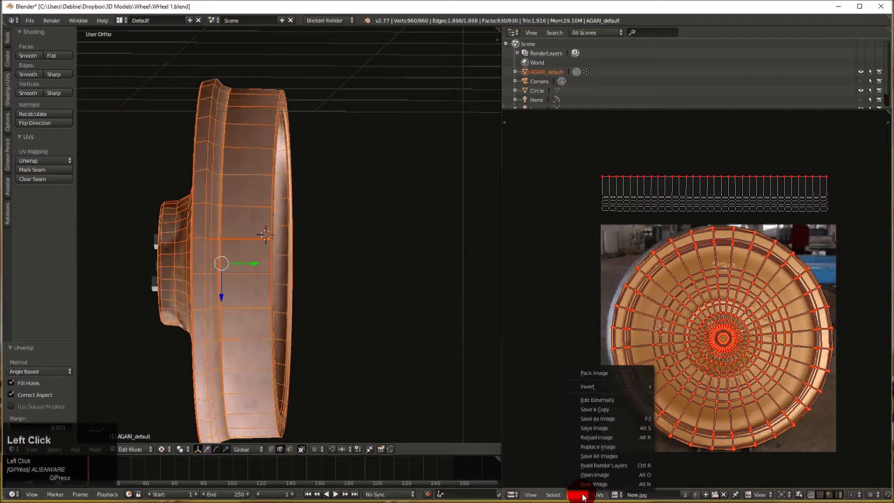
click(571, 286)
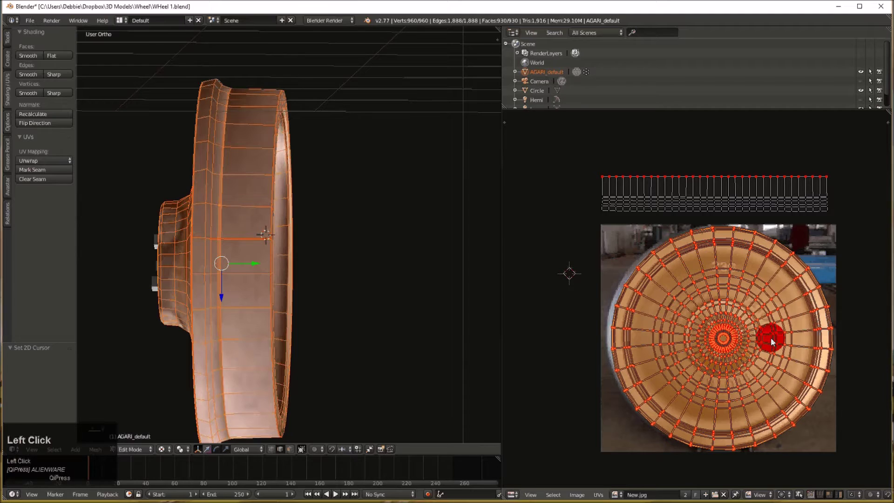
middle_drag(285, 295, 345, 289)
middle_click(654, 281)
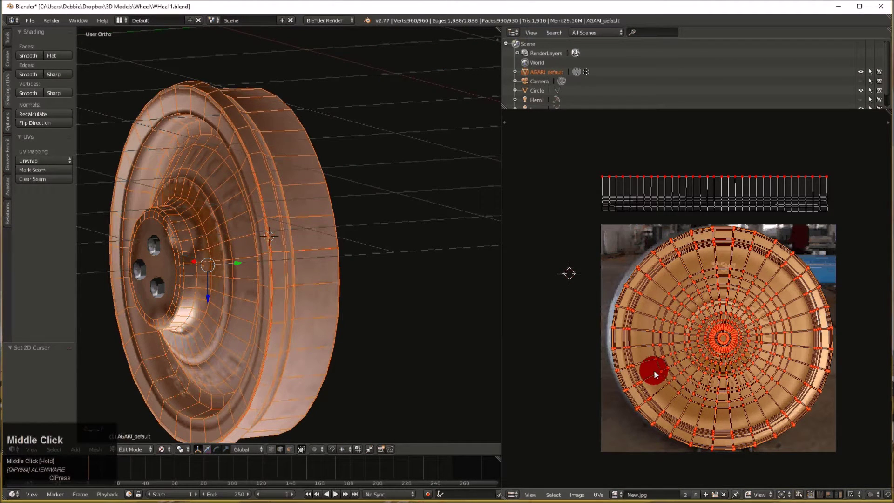
middle_drag(319, 289, 335, 177)
middle_click(693, 176)
- Select the whole tread strip UV island, move it down by about 0.644 across the wheel photo, and scale it to about 0.867
right_click(702, 178)
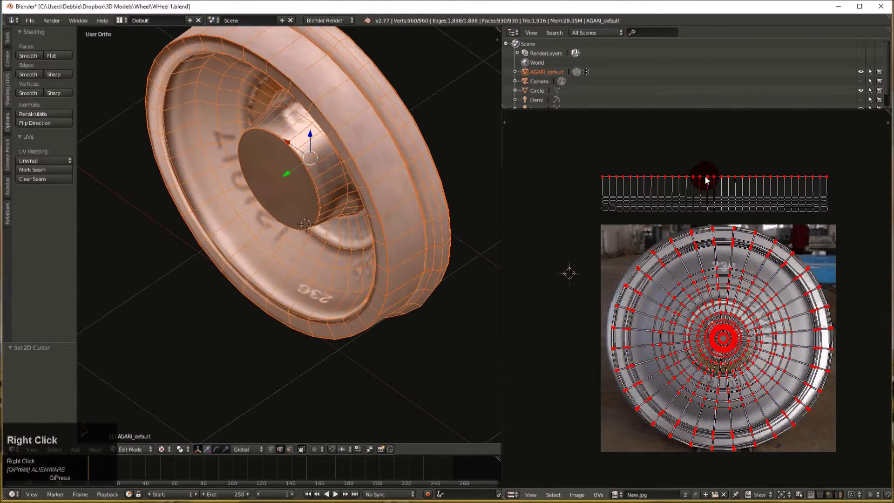
key(ctrl+l)
drag(706, 180, 712, 324)
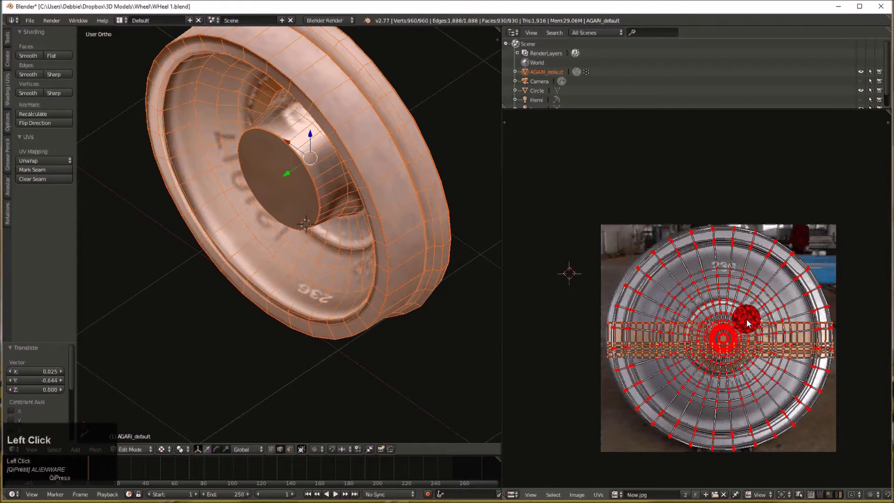
key(s)
click(709, 287)
drag(466, 154, 242, 163)
middle_drag(242, 163, 317, 283)
scroll(319, 291, down, 2)
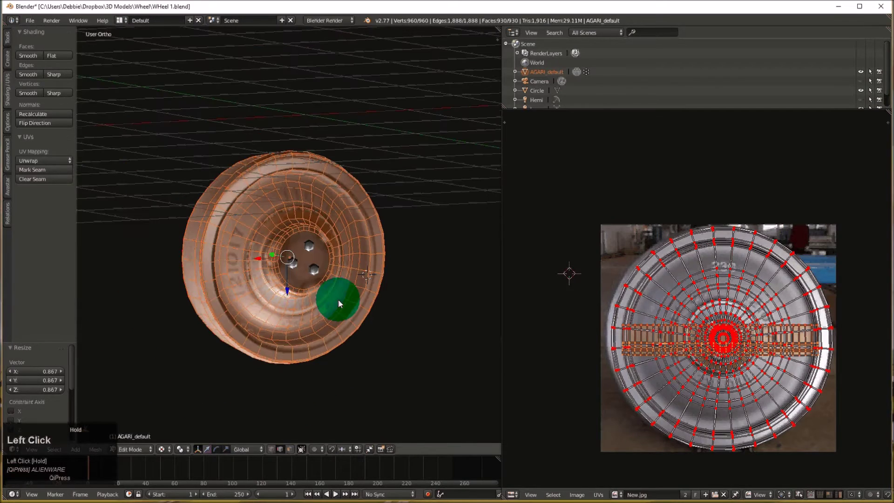
- Leave Edit Mode, enlarge the Outliner, and delete the Sun and Lamp objects from the scene
key(Tab)
middle_drag(307, 291, 286, 296)
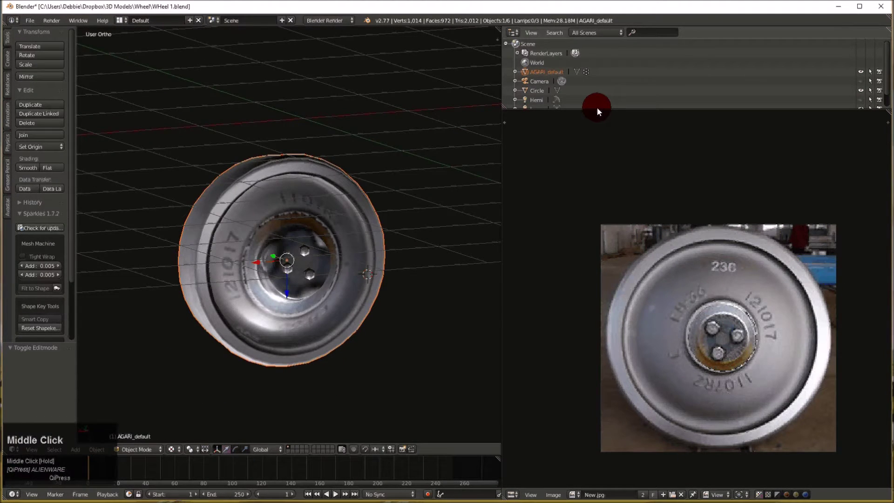
drag(597, 108, 578, 193)
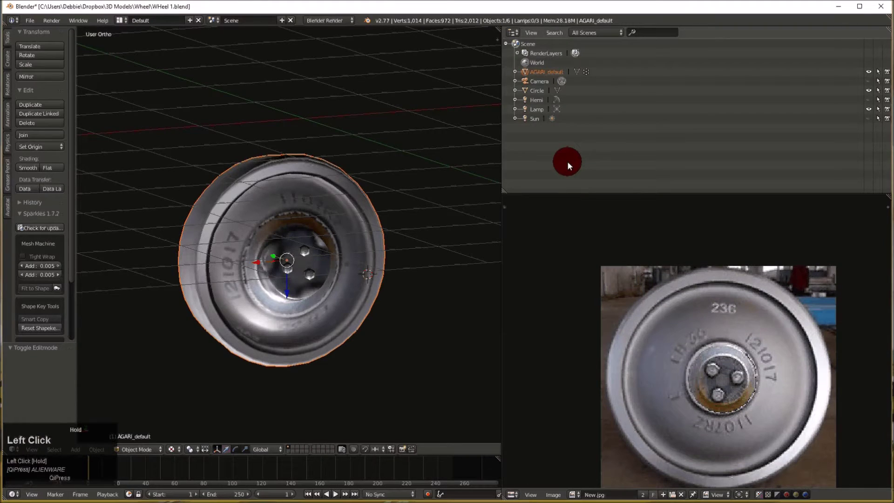
click(535, 119)
right_click(535, 119)
click(527, 123)
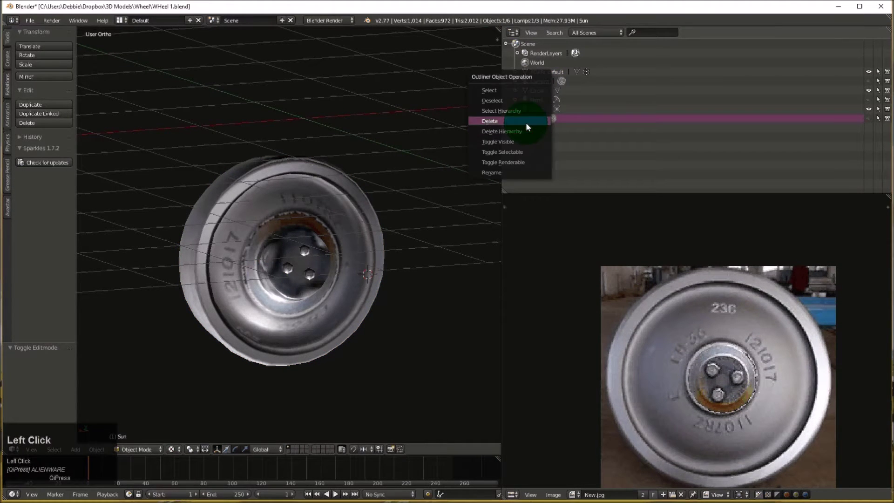
right_click(536, 109)
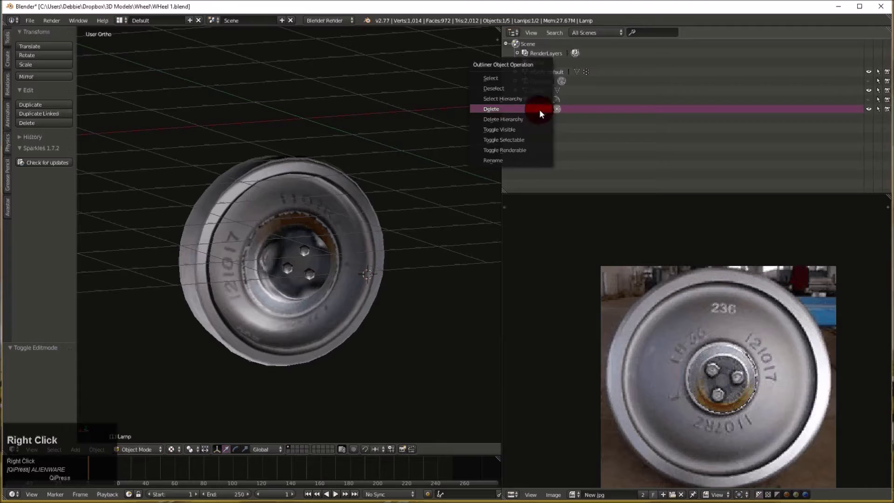
click(539, 109)
- Select the Hemi lamp, show the Properties editor in place of the image editor, and set the lamp's energy to 0.750
click(545, 101)
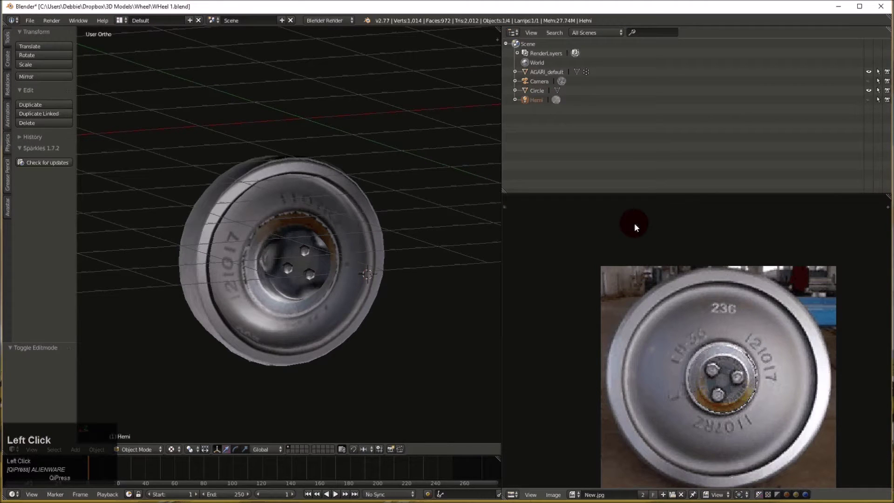
click(513, 495)
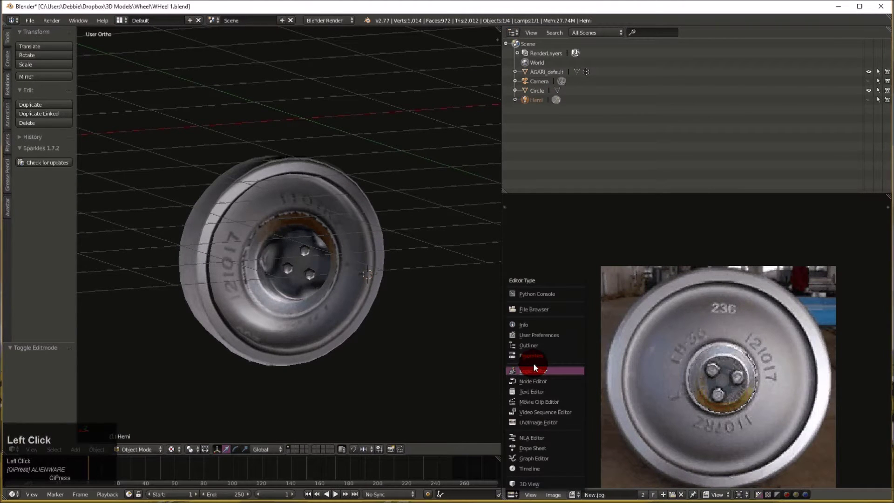
click(533, 359)
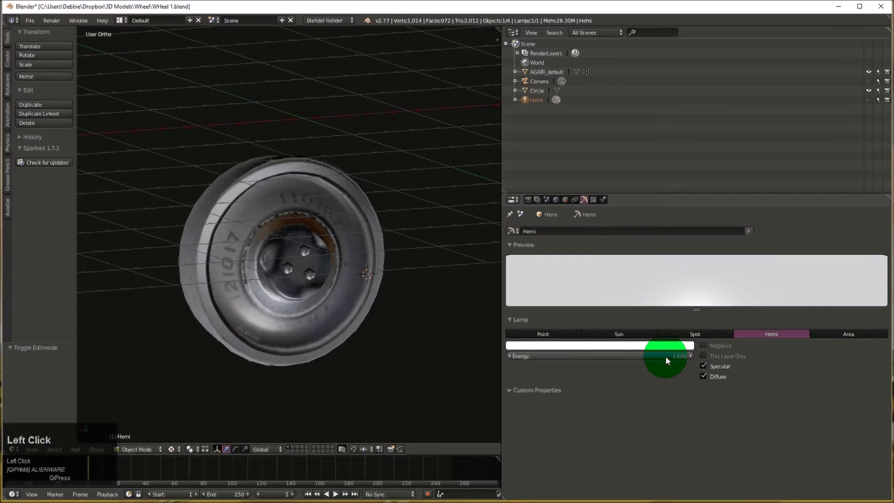
drag(666, 355, 653, 355)
- Add a point lamp and move it to a position above the wheel
key(shift+a)
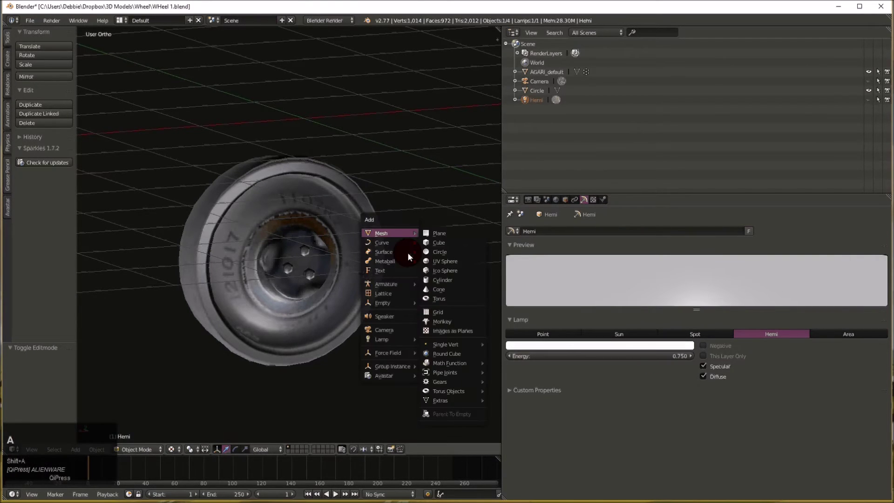
click(423, 339)
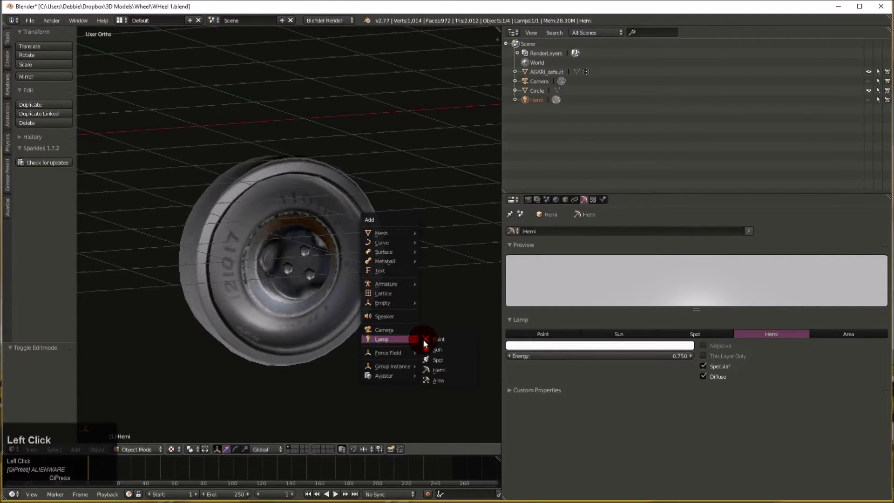
click(435, 339)
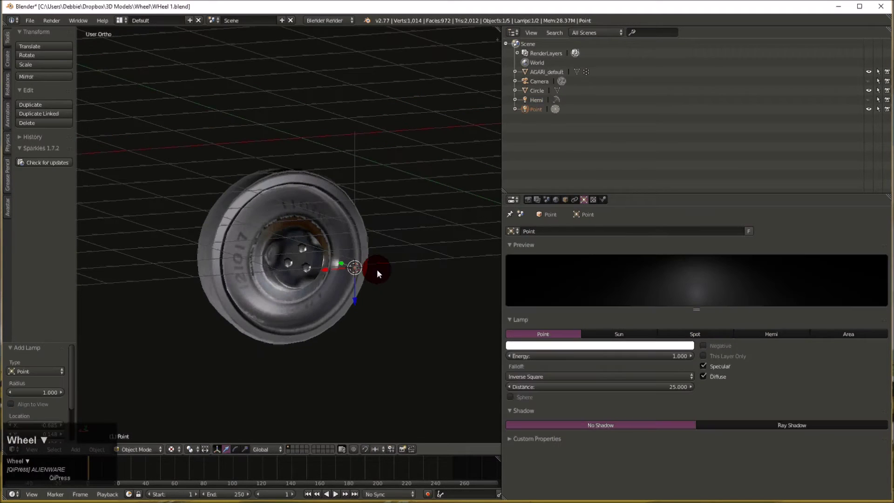
key(g)
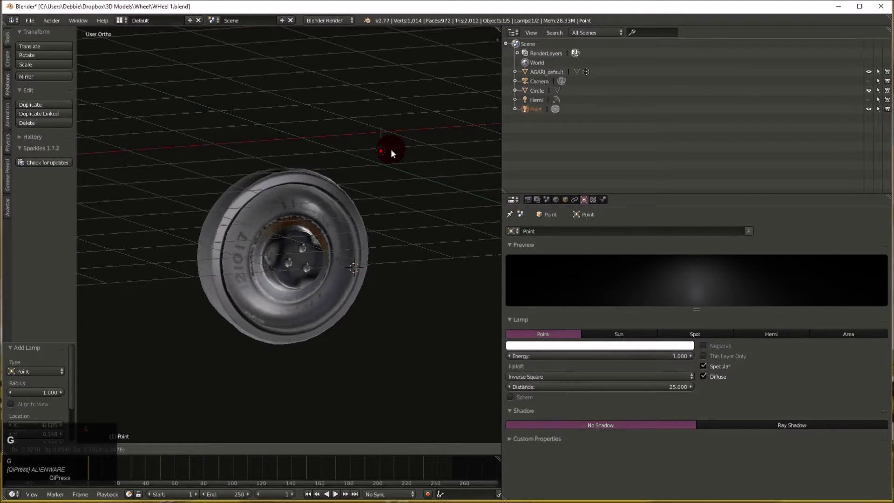
middle_drag(390, 149, 223, 163)
click(350, 179)
key(g)
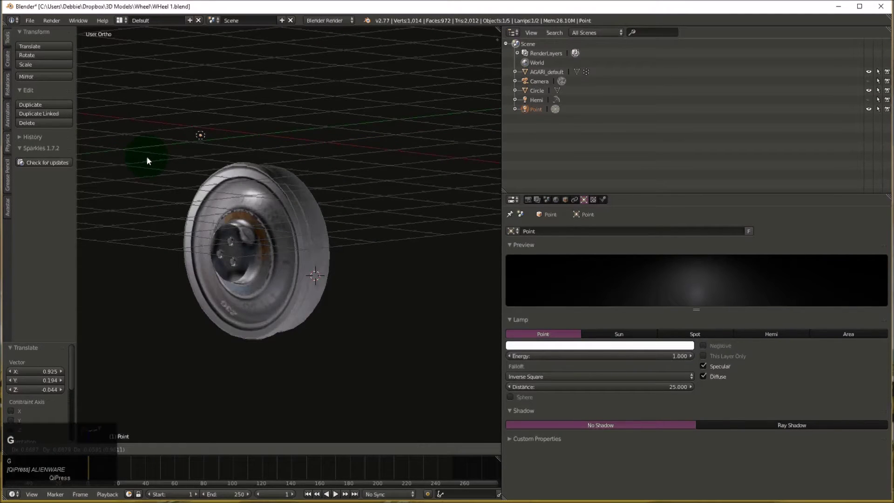
click(147, 156)
middle_drag(147, 156, 283, 184)
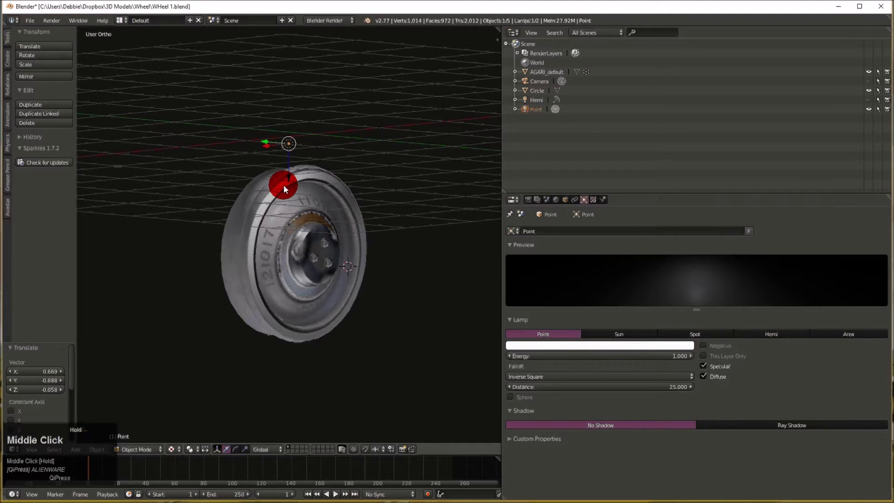
drag(283, 185, 302, 197)
- Enter Edit Mode on the wheel, switch to face selection, and select the circular hub face behind the three bolts
scroll(352, 239, up, 1)
middle_drag(302, 197, 264, 248)
scroll(352, 239, up, 3)
scroll(225, 252, down, 6)
right_click(265, 247)
key(Tab)
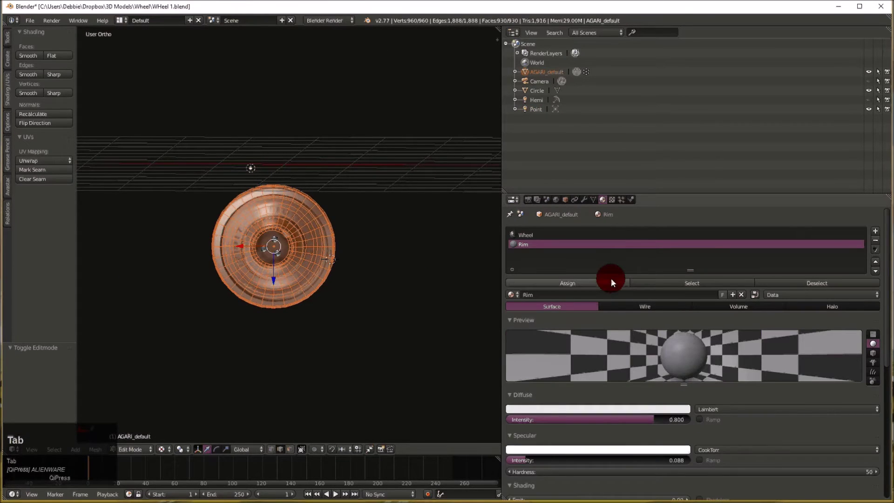
mouse_move(319, 255)
middle_down()
mouse_move(304, 245)
mouse_move(323, 247)
middle_up()
scroll(322, 247, up, 5)
right_click(293, 263)
click(287, 450)
right_click(301, 277)
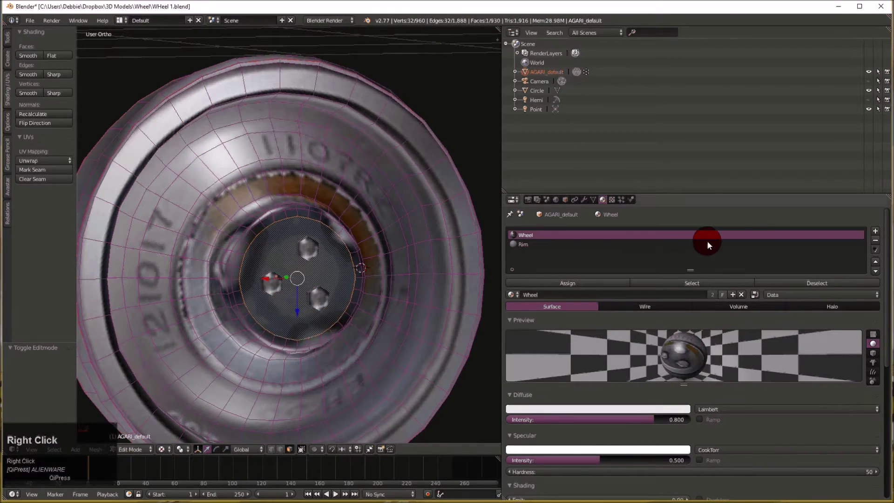
scroll(685, 240, down, 1)
scroll(659, 235, up, 1)
- Show the UV/Image Editor again and map the hub face from the front view with Project From View (Bounds)
click(514, 200)
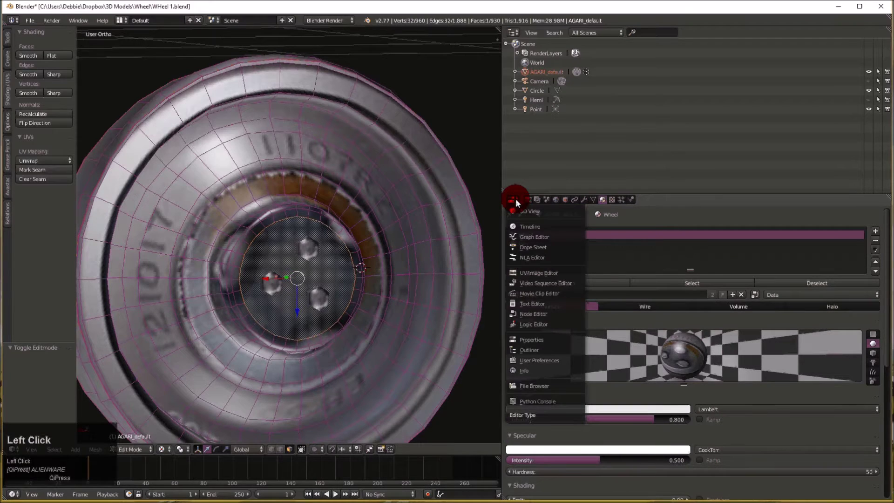
click(539, 273)
scroll(717, 331, up, 4)
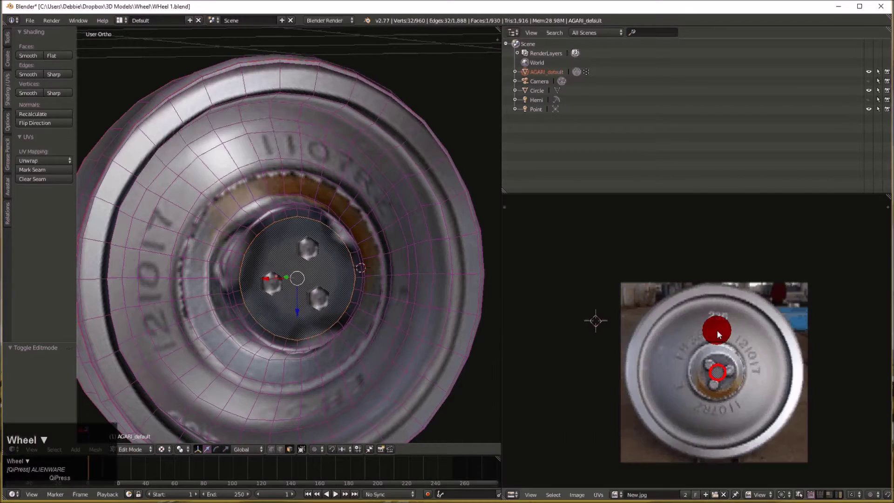
scroll(739, 386, down, 1)
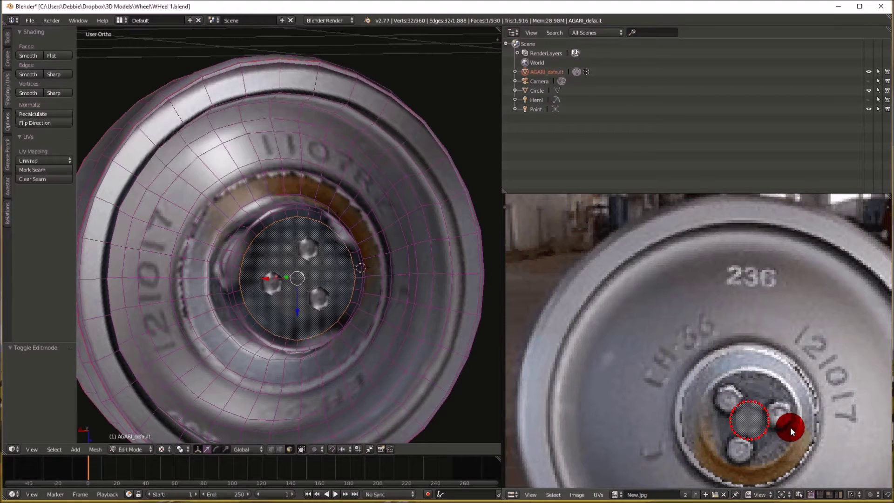
key(KP_3)
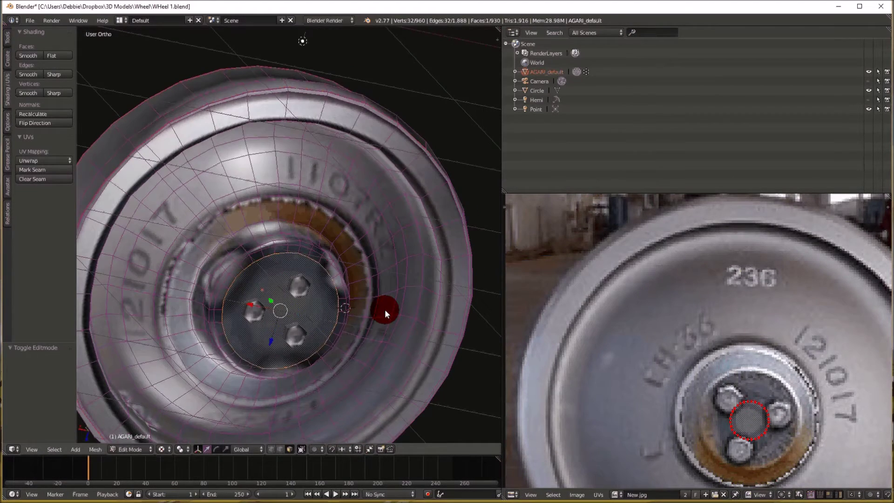
key(KP_1)
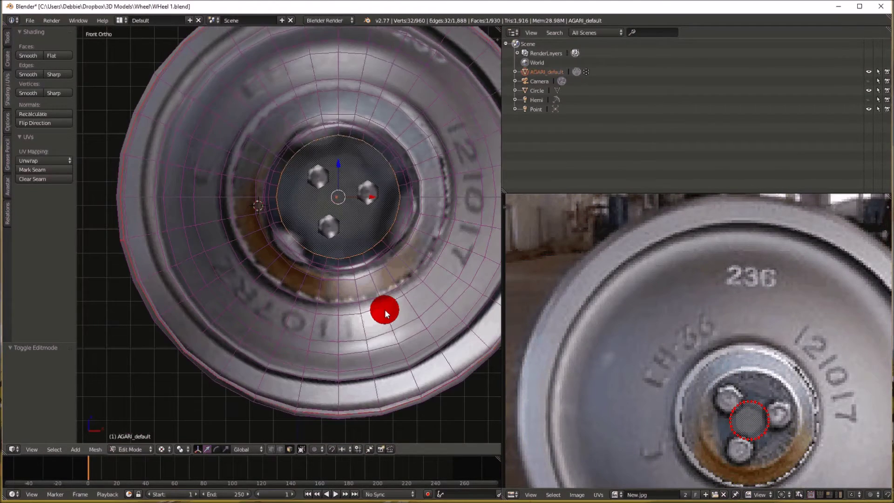
key(u)
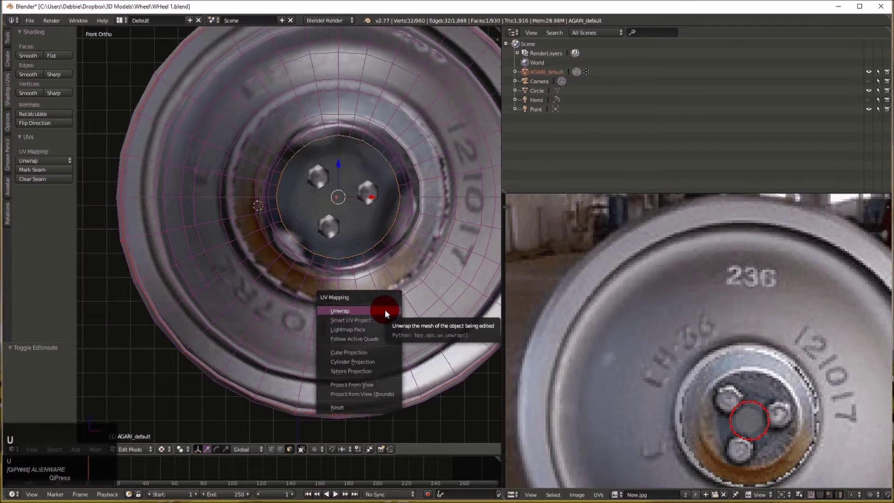
click(377, 391)
scroll(789, 313, down, 3)
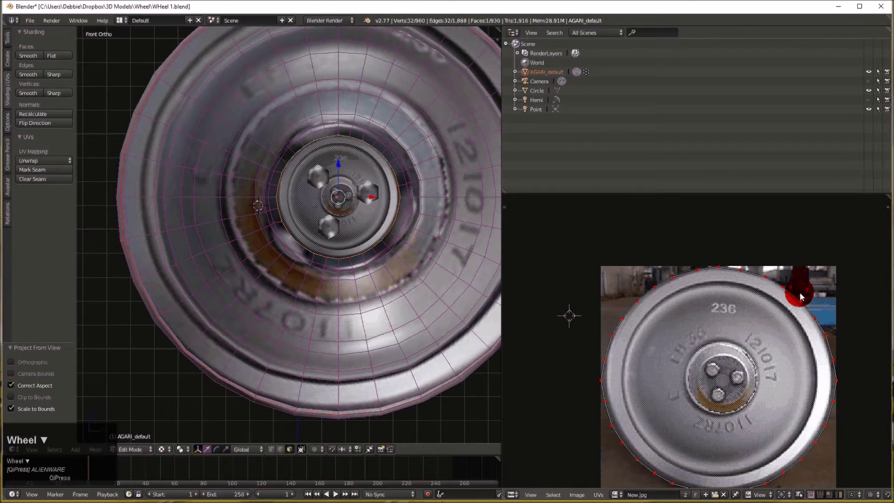
- Scale the hub face's UV circle to about 0.331 around the hub in the wheel photo
key(s)
key(a)
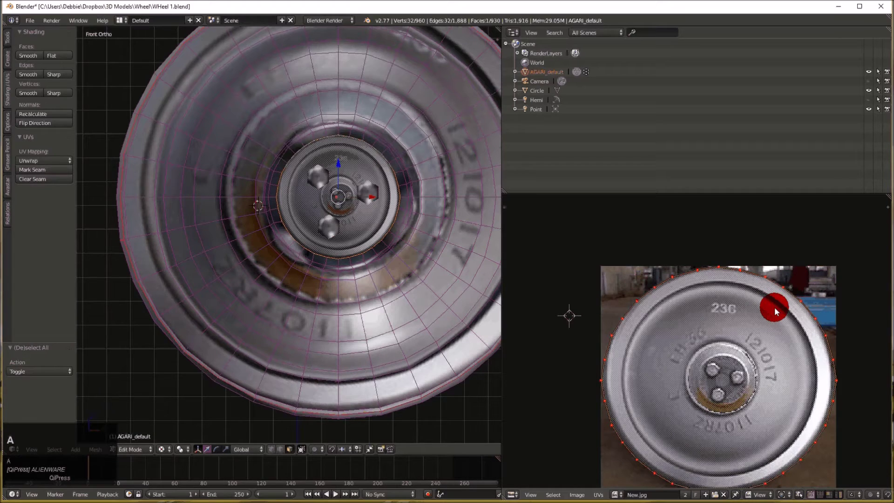
key(s)
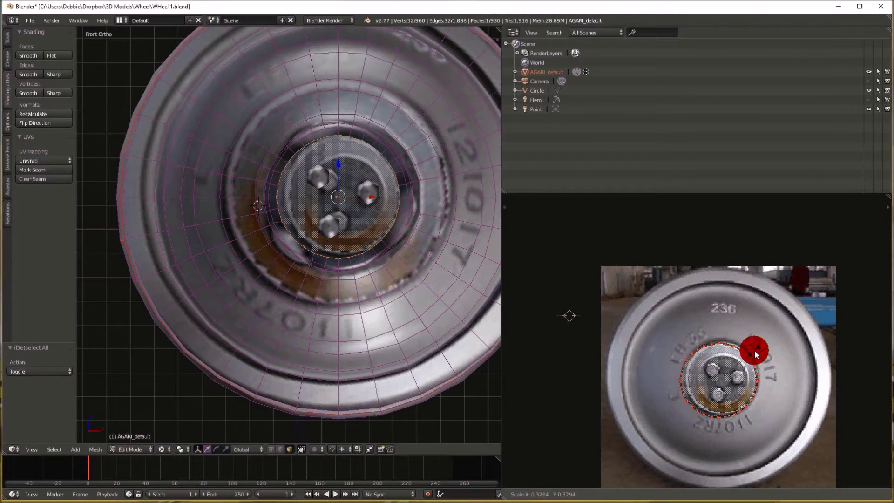
click(687, 349)
middle_click(365, 257)
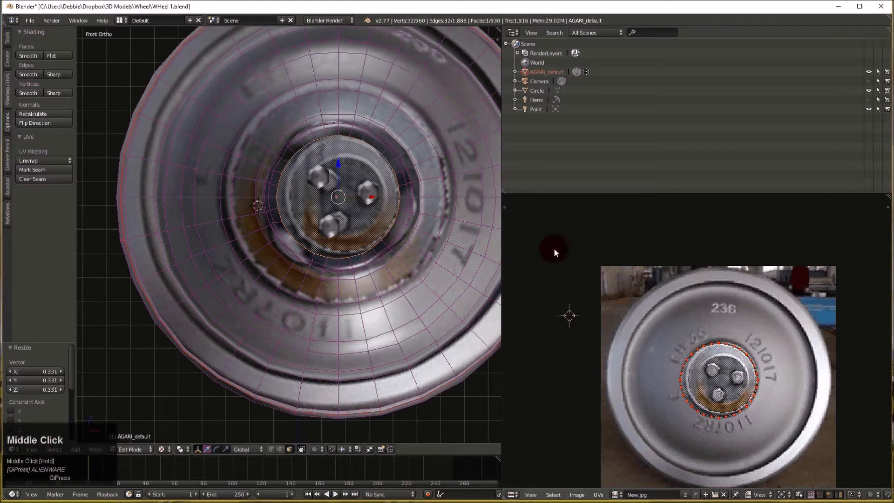
- Move the hub face's UV circle and rotate it about 7.9° to bring the photographed bolts toward the modelled bolts
scroll(328, 206, up, 5)
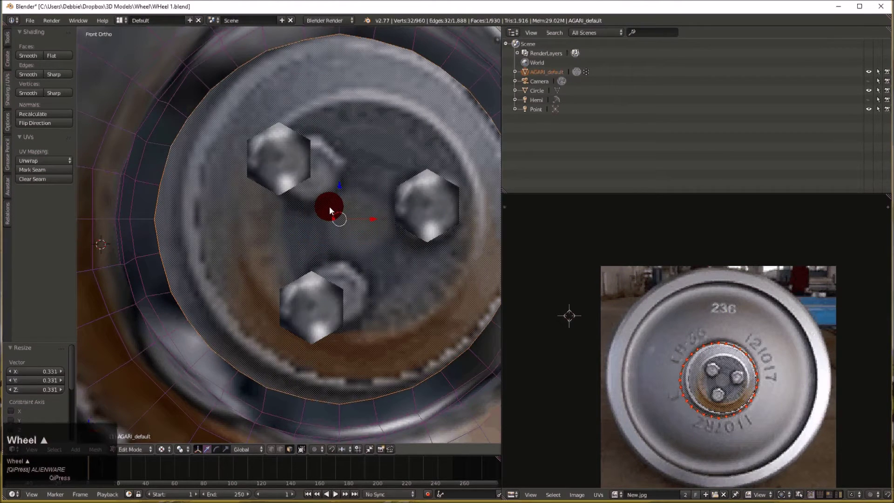
key(g)
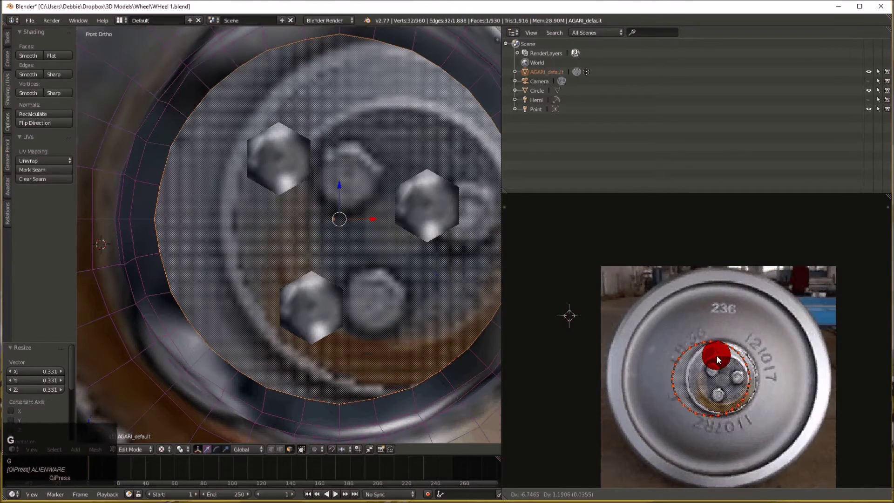
click(801, 365)
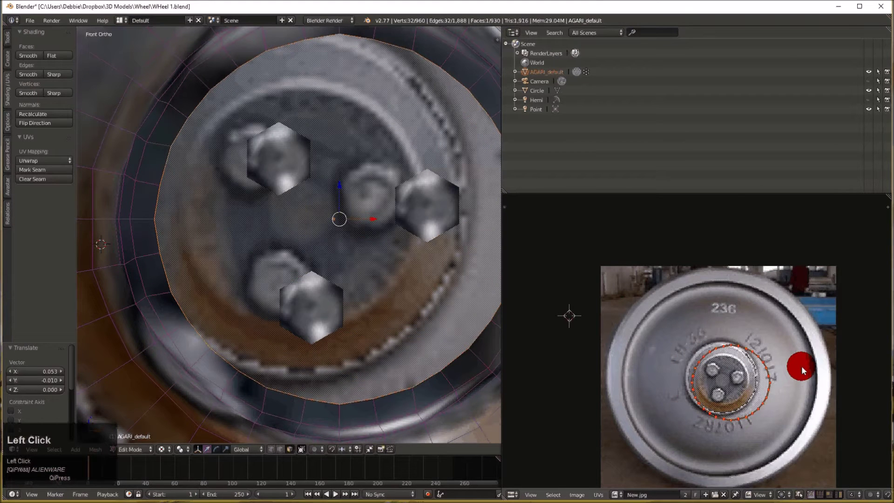
key(r)
click(800, 368)
key(g)
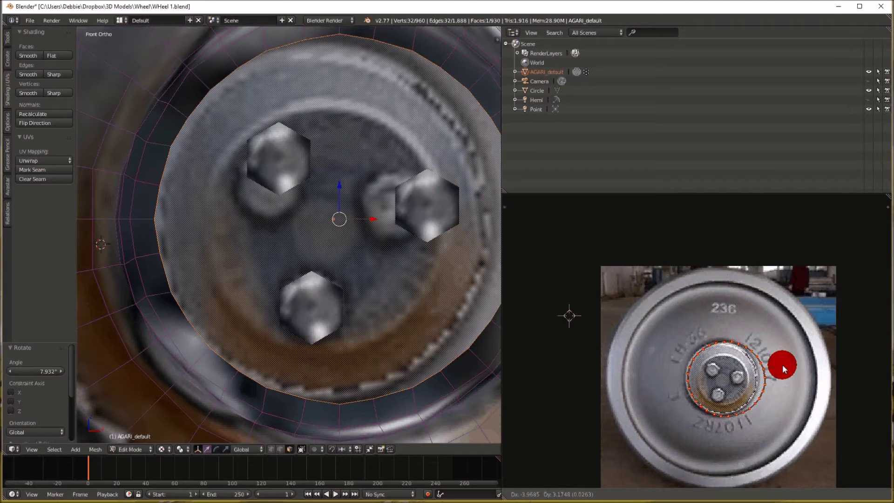
click(782, 364)
- Scale the hub face's UV circle to about 0.922 and reposition it around the hub in the wheel photo
key(s)
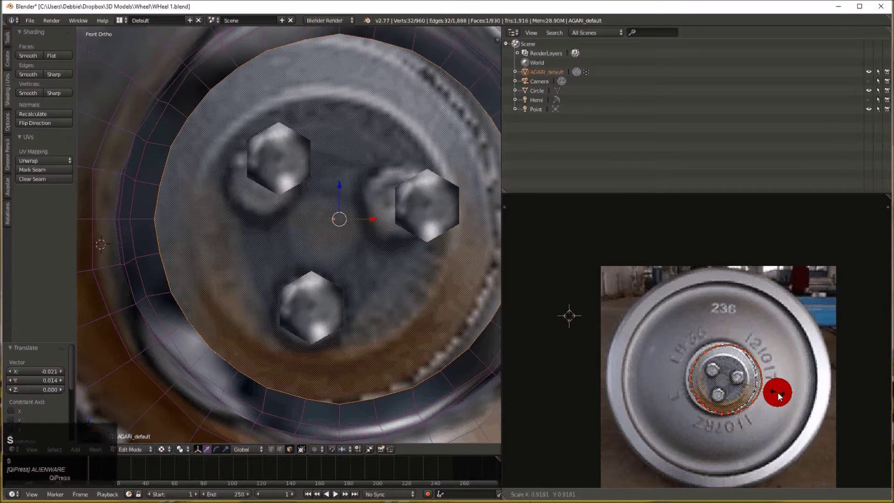
click(778, 392)
key(g)
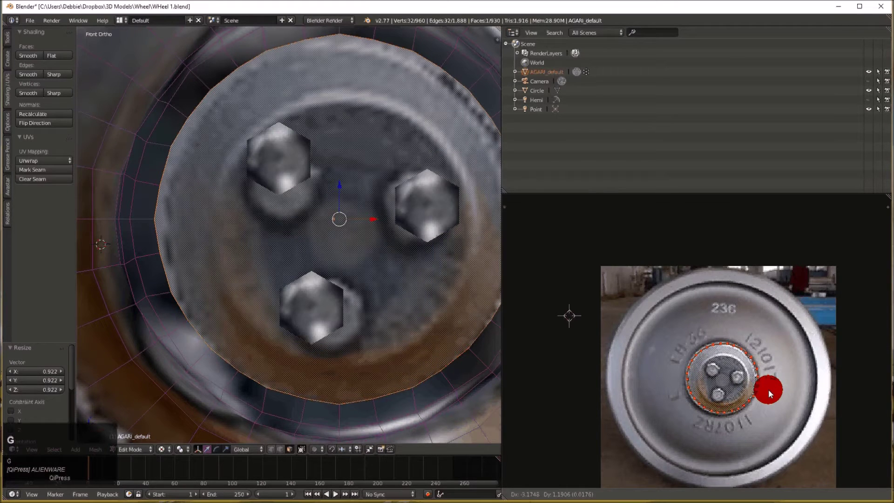
click(768, 390)
- Enter Edit Mode on the bolts object, select the entire rightmost bolt, and move it onto its photographed bolt
key(Tab)
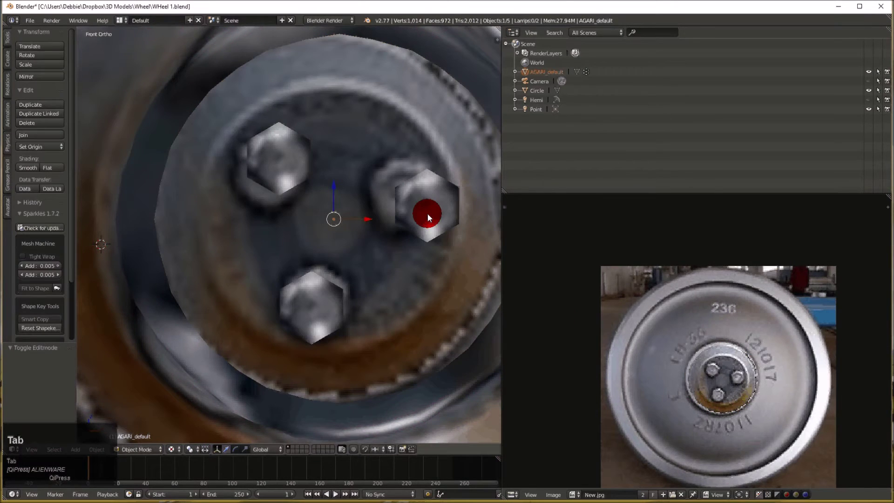
right_click(427, 213)
key(Tab)
key(ctrl+KP_Add)
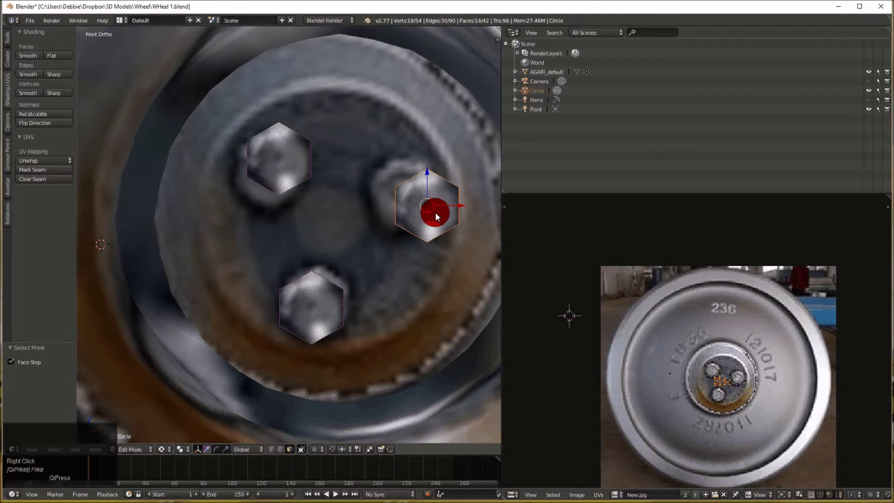
drag(435, 212, 421, 205)
- Select the entire upper-left bolt and move it slightly down and left onto its photographed bolt
right_click(278, 163)
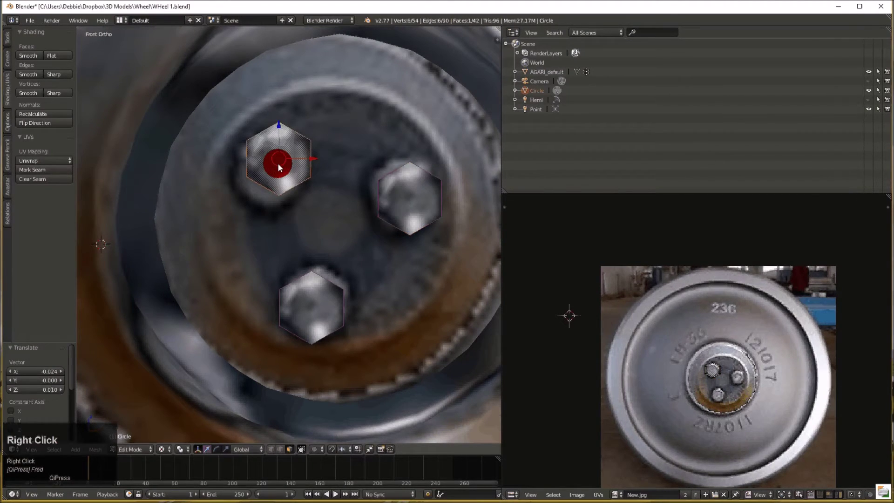
key(ctrl+KP_Add)
key(g)
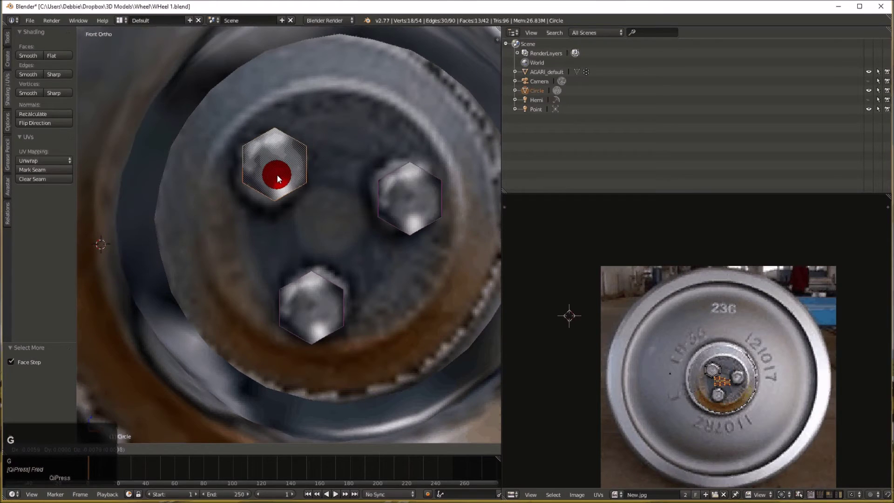
click(277, 174)
- Select the entire lowest bolt, nudge it onto its photographed bolt, and return to Object Mode
right_click(295, 289)
key(ctrl+KP_Add)
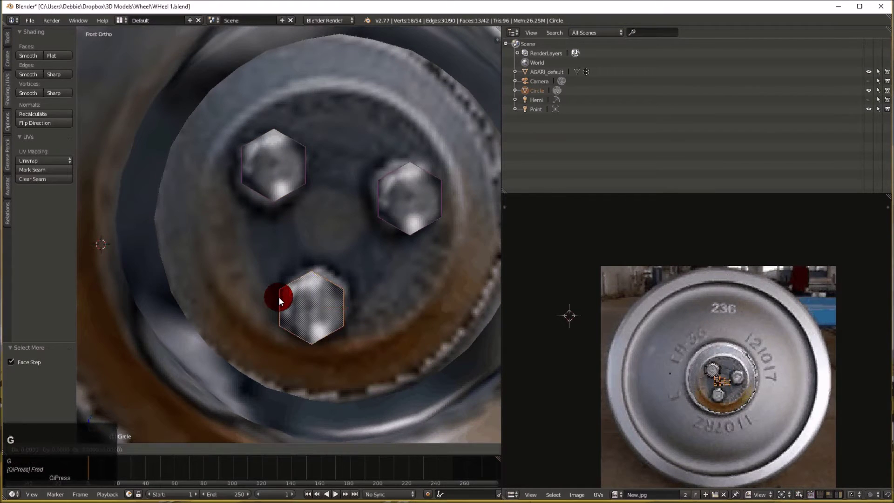
right_drag(278, 297, 287, 290)
scroll(286, 290, down, 3)
key(Tab)
scroll(286, 292, down, 3)
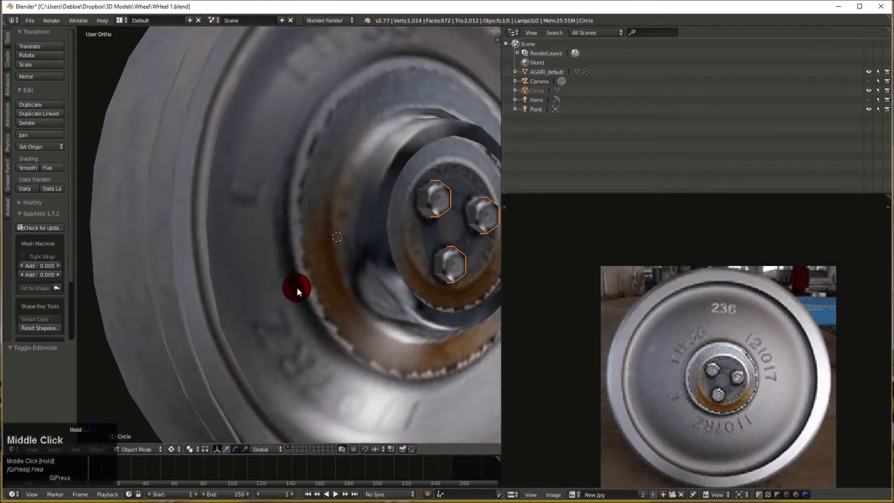
- Select the wheel, check its back side, and enter Edit Mode on it
middle_drag(297, 287, 283, 231)
right_click(283, 232)
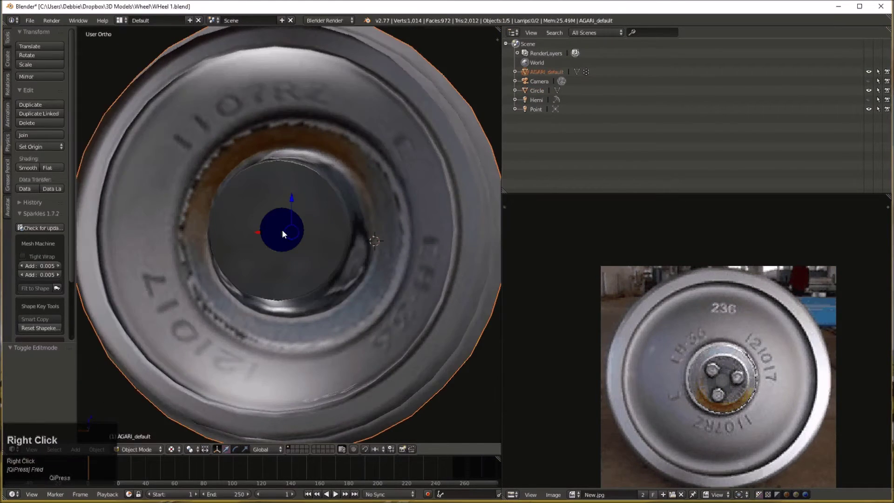
scroll(282, 230, up, 3)
click(328, 234)
scroll(328, 234, down, 2)
mouse_move(323, 230)
middle_down()
mouse_move(272, 228)
mouse_move(423, 225)
mouse_move(195, 225)
mouse_move(263, 222)
mouse_move(251, 222)
mouse_move(270, 82)
middle_up()
key(Tab)
middle_drag(293, 144, 287, 92)
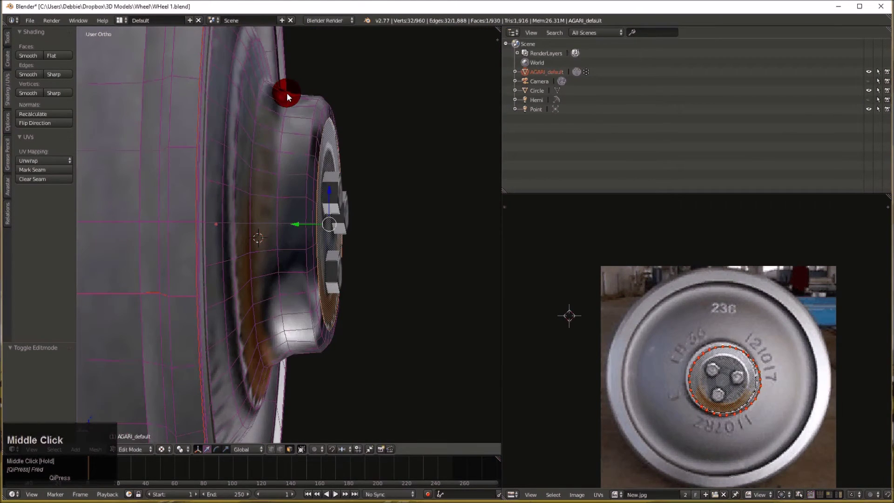
- Switch to edge selection and select the complete edge loop around the base of the protruding hub
right_click(274, 137)
middle_drag(274, 137, 251, 154)
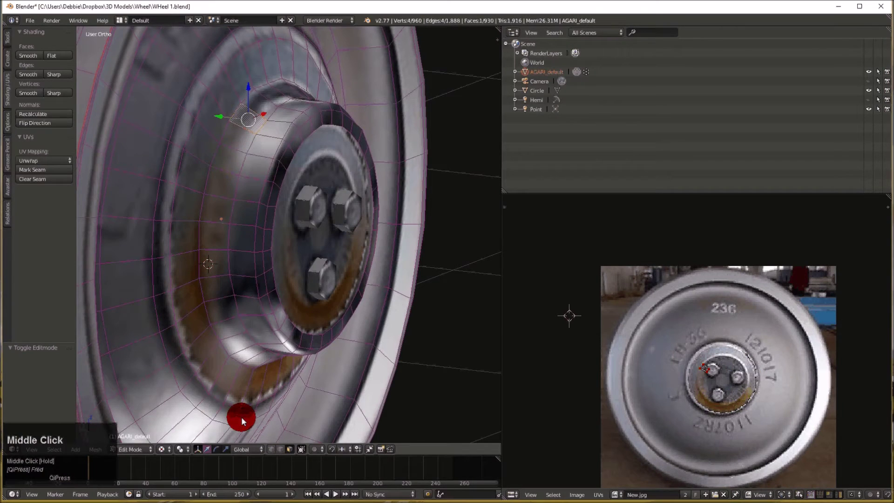
click(281, 405)
click(228, 129)
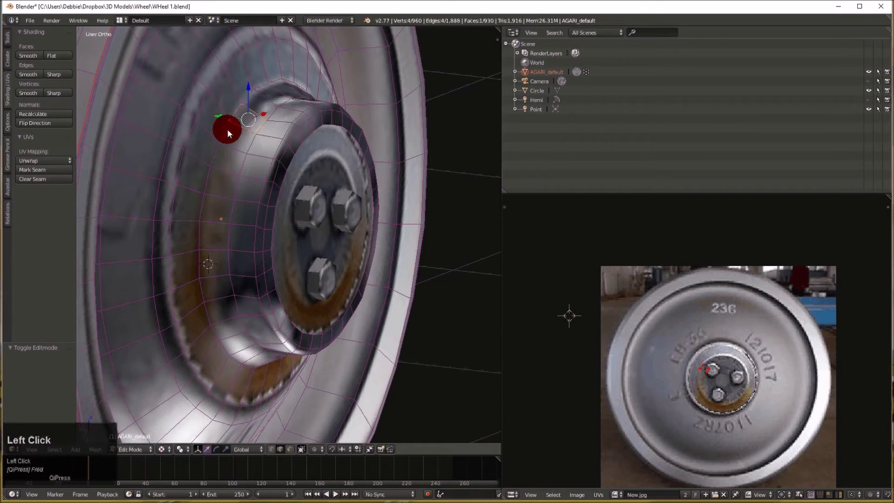
right_click(199, 275)
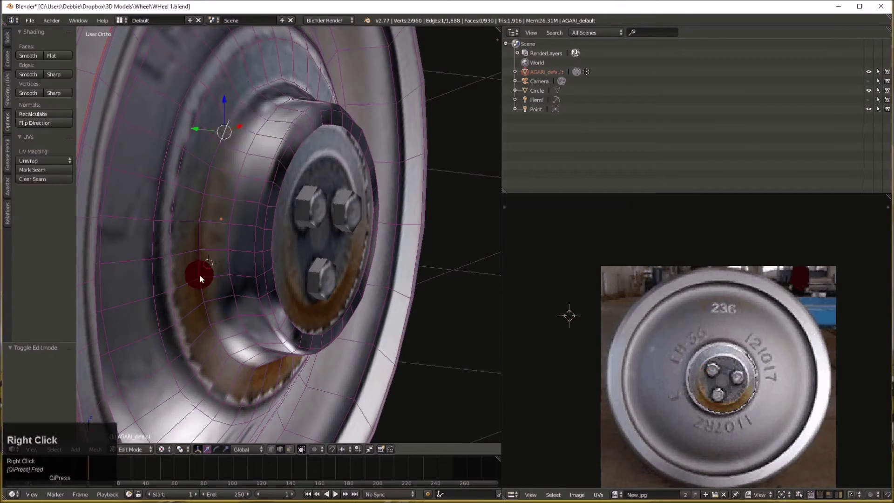
click(61, 448)
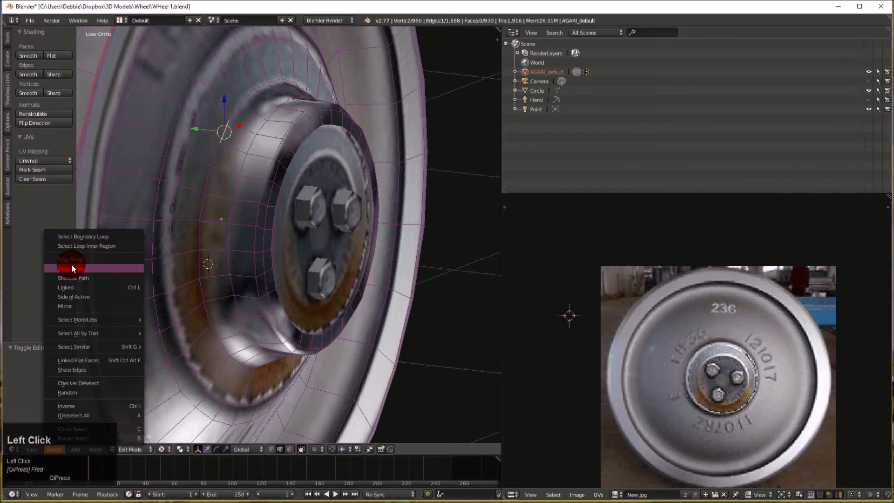
click(71, 266)
- Scale the edge loop at the hub's base to about 0.892
middle_drag(201, 261, 259, 258)
key(s)
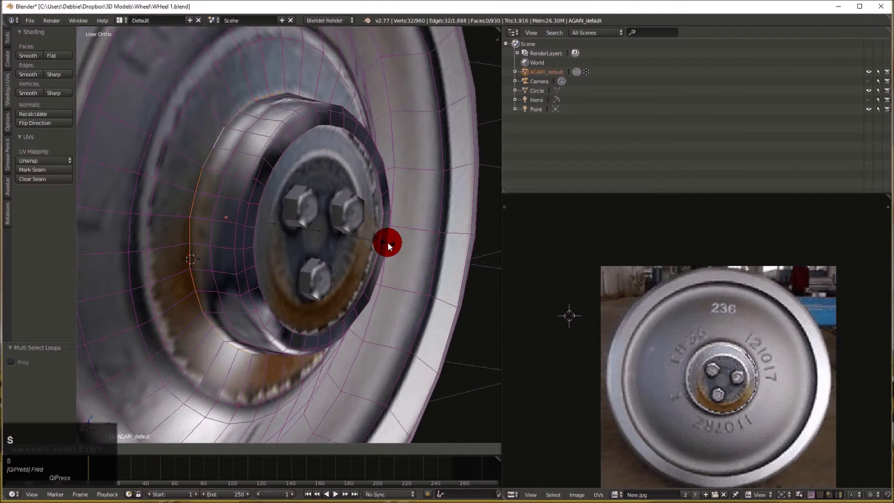
click(373, 247)
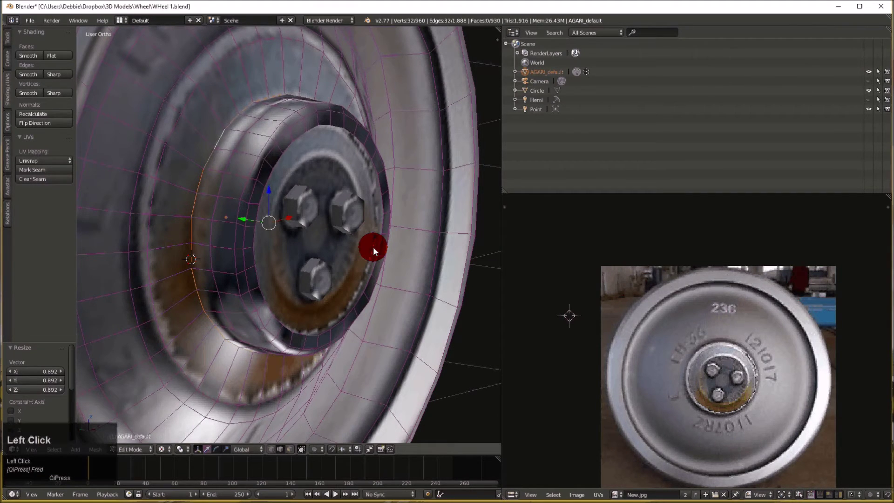
- Switch to File Explorer and go to the 3D Models folder in Dropbox
middle_drag(373, 247, 805, 16)
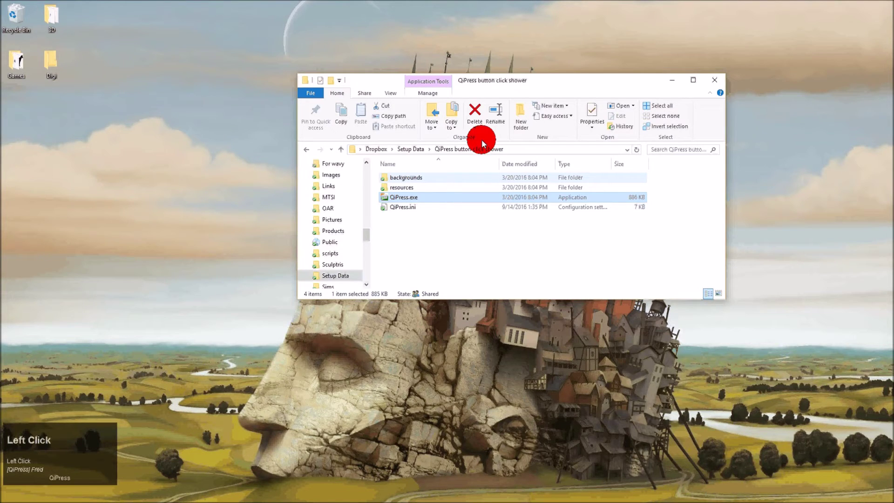
click(349, 197)
scroll(351, 202, up, 3)
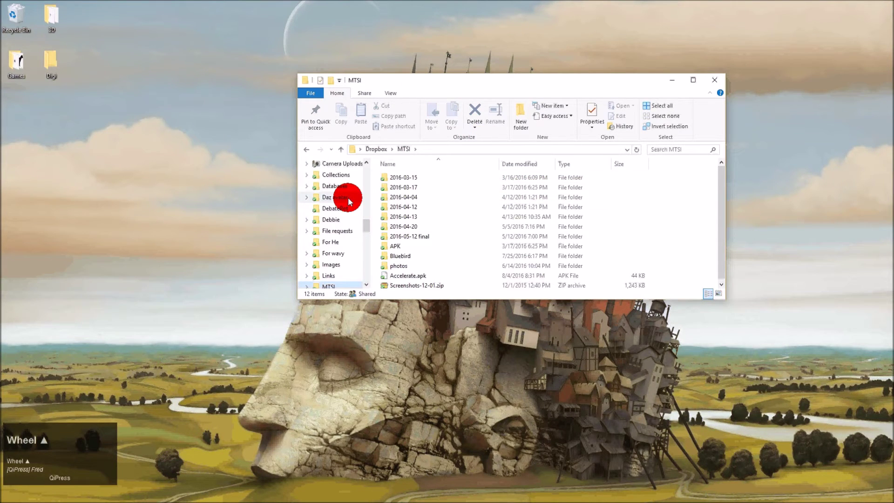
scroll(349, 198, up, 2)
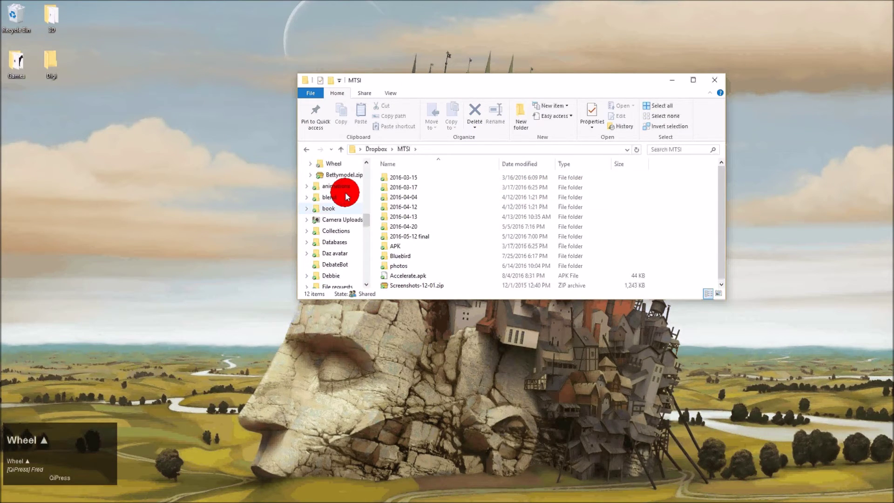
scroll(347, 191, up, 1)
scroll(347, 182, up, 5)
scroll(347, 183, up, 2)
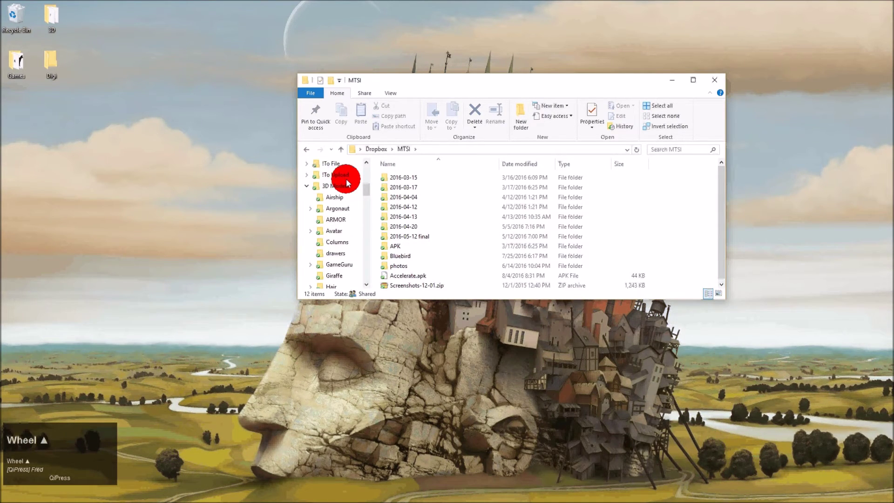
click(341, 187)
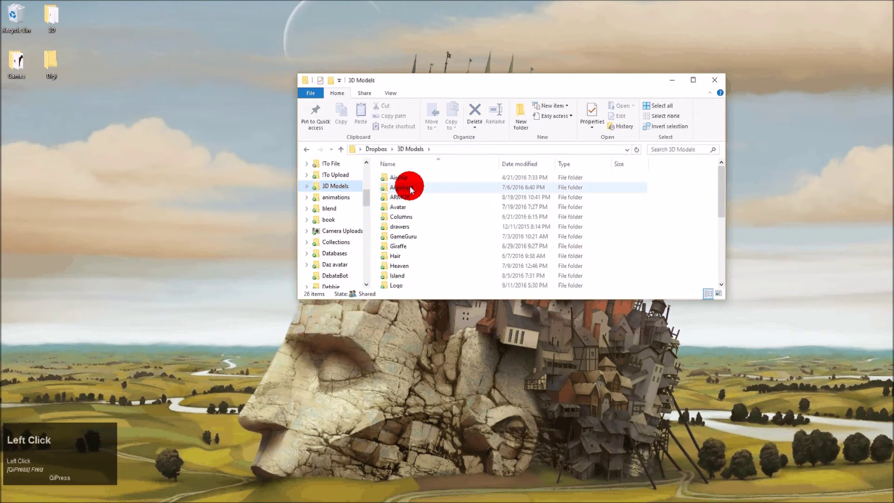
- Open the reference photo EEM2575-2-L.jpg from the Wheels subfolder of the Wheel folder
scroll(411, 189, down, 5)
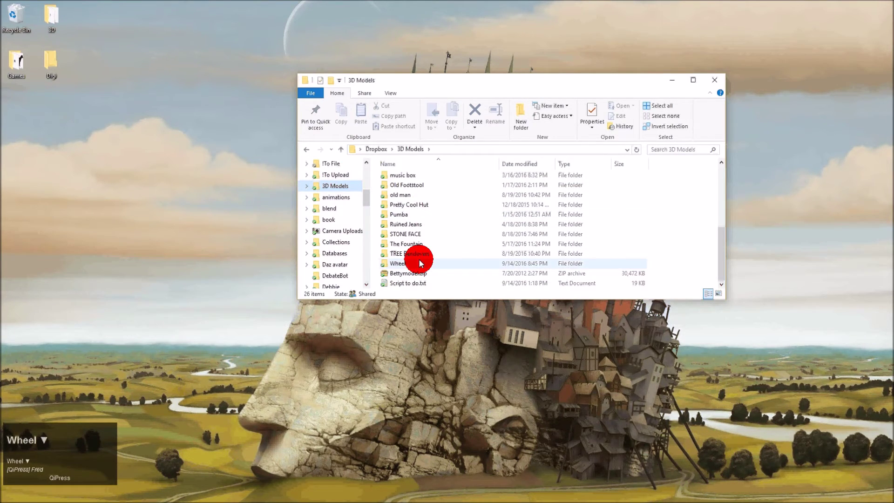
double_click(419, 263)
double_click(427, 177)
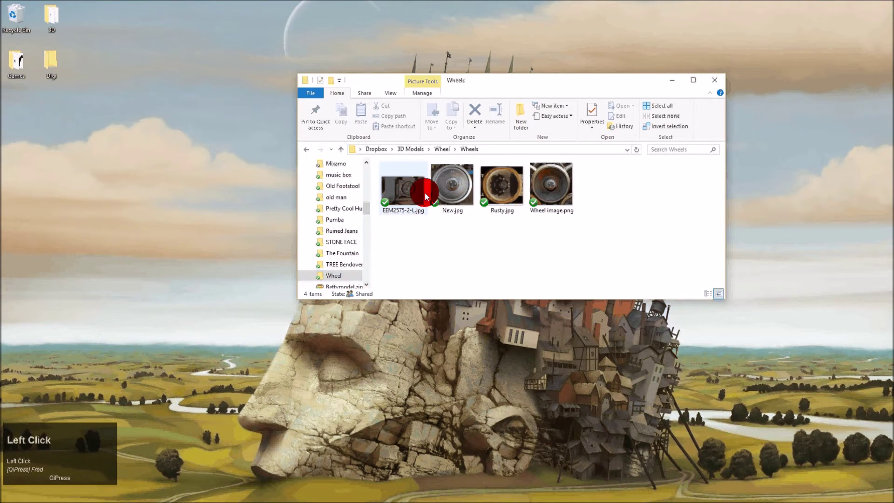
double_click(425, 192)
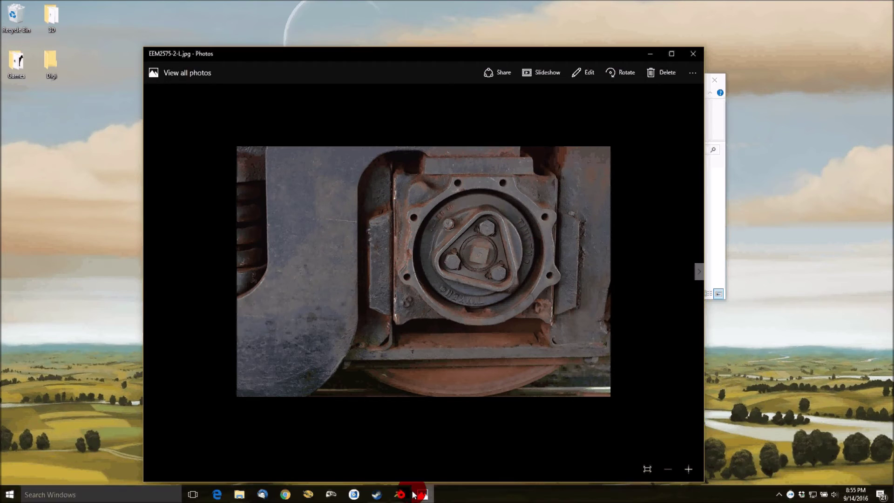
- Switch back to Blender and examine the textured wheel from the front and both sides
click(414, 495)
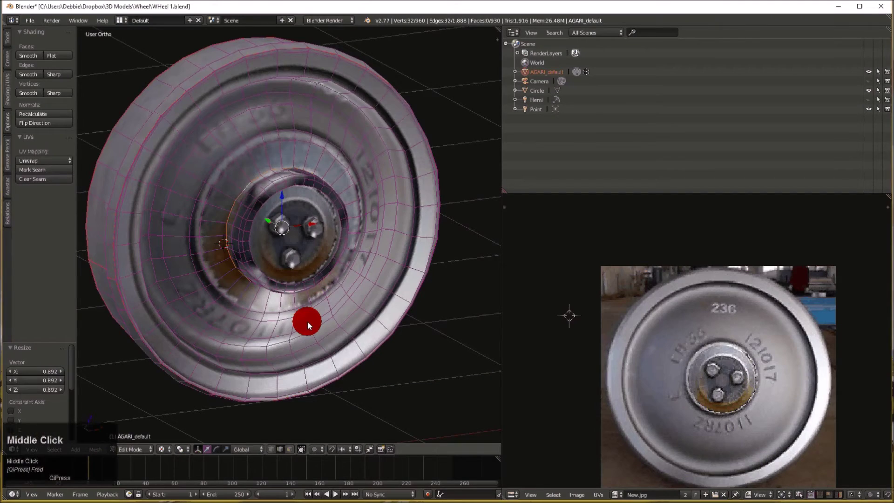
middle_drag(309, 319, 383, 194)
scroll(271, 196, down, 5)
drag(383, 194, 244, 208)
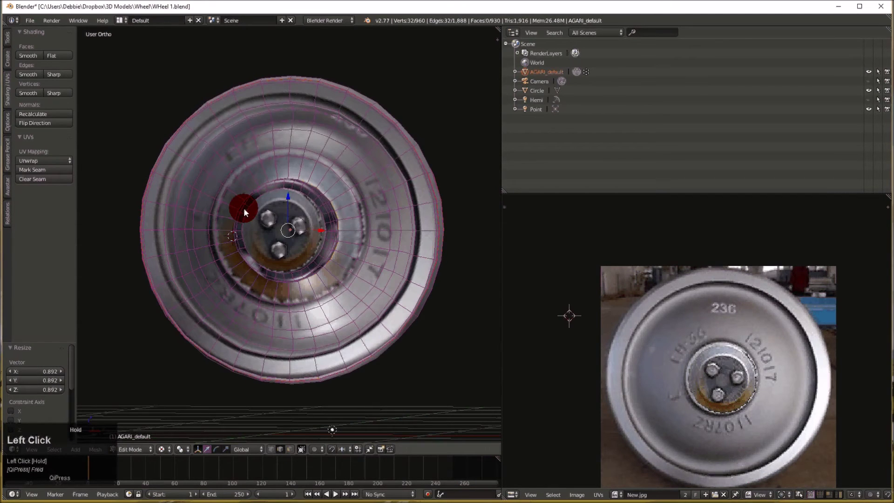
middle_drag(244, 208, 428, 231)
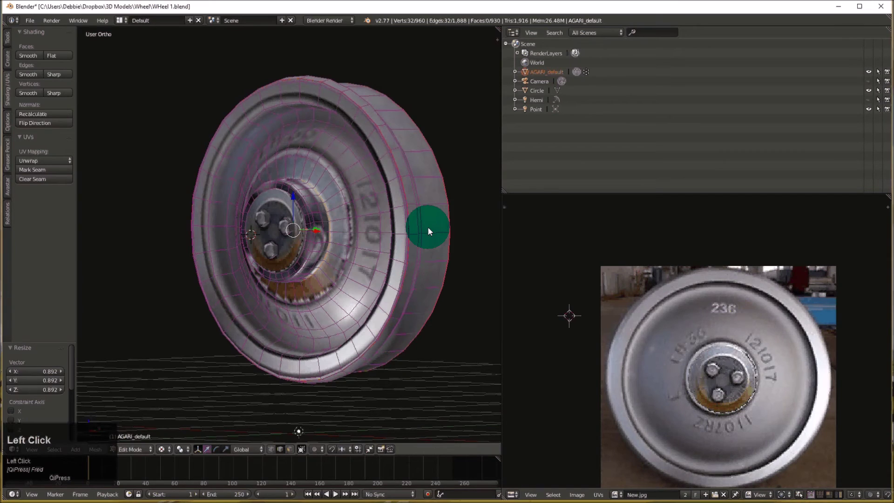
drag(429, 227, 416, 223)
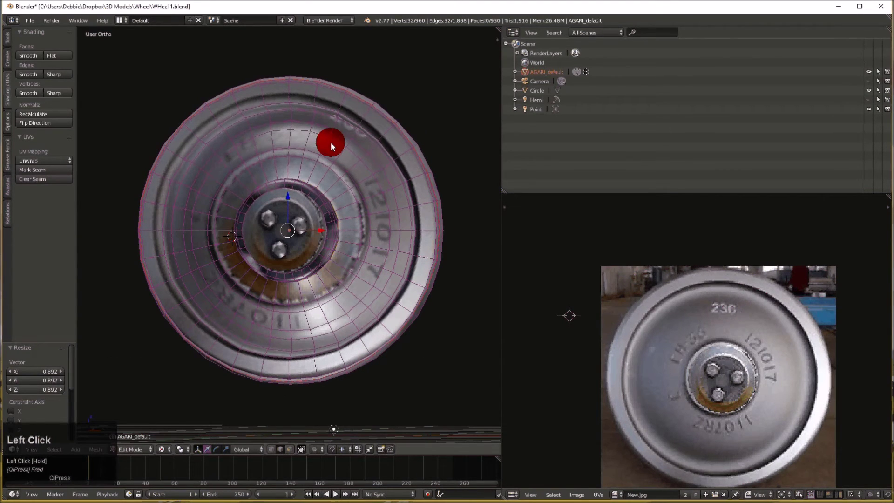
drag(331, 142, 353, 173)
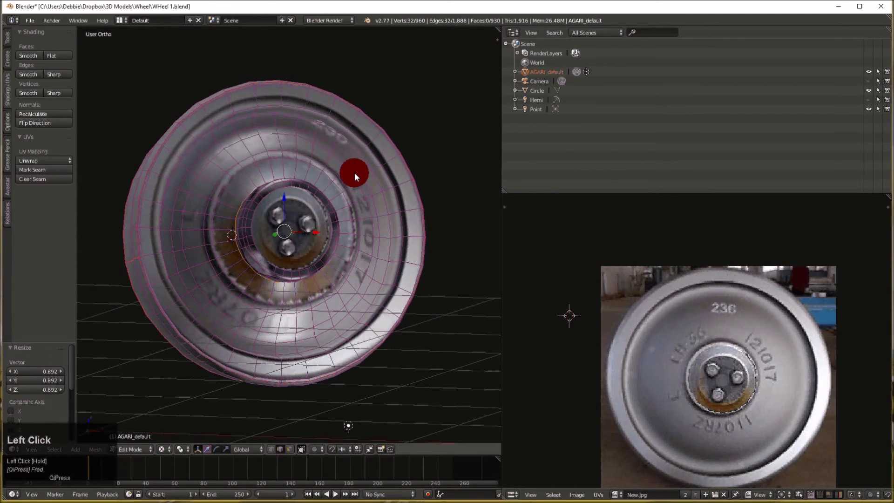
- Select the whole wheel mesh and review the available UV mapping methods without applying one
key(a)
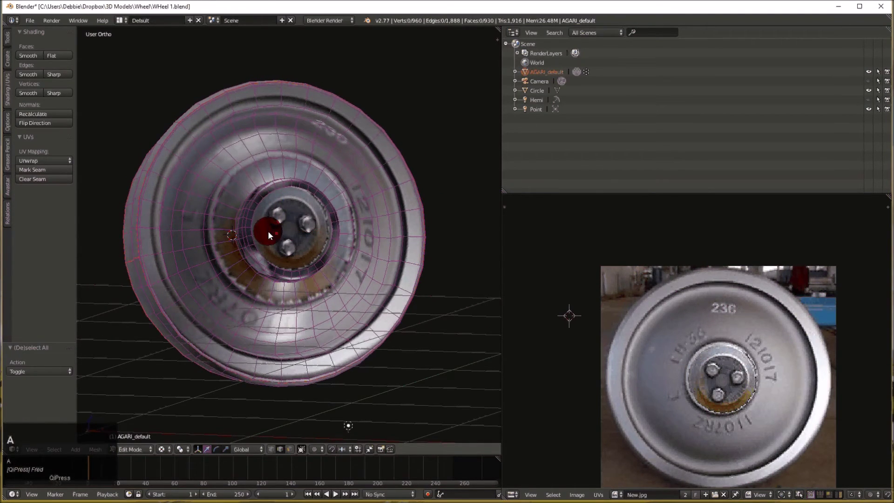
key(a)
key(u)
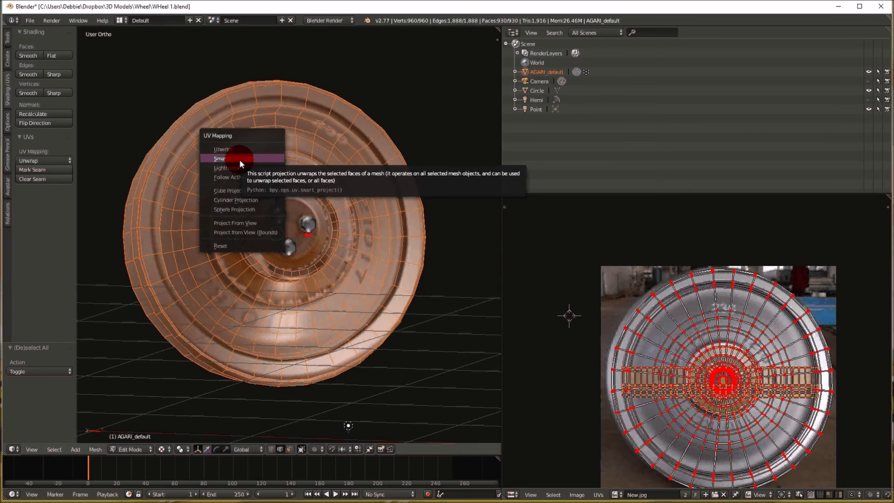
key(Escape)
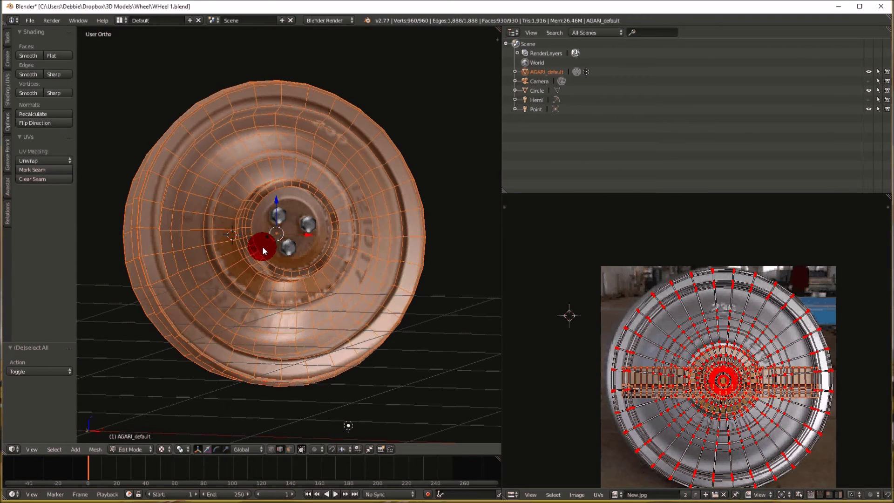
key(u)
- Clear the mesh selection and examine the wheel's tread, seams, back side and textured front face
middle_drag(276, 251, 345, 219)
key(a)
click(330, 251)
middle_click(290, 216)
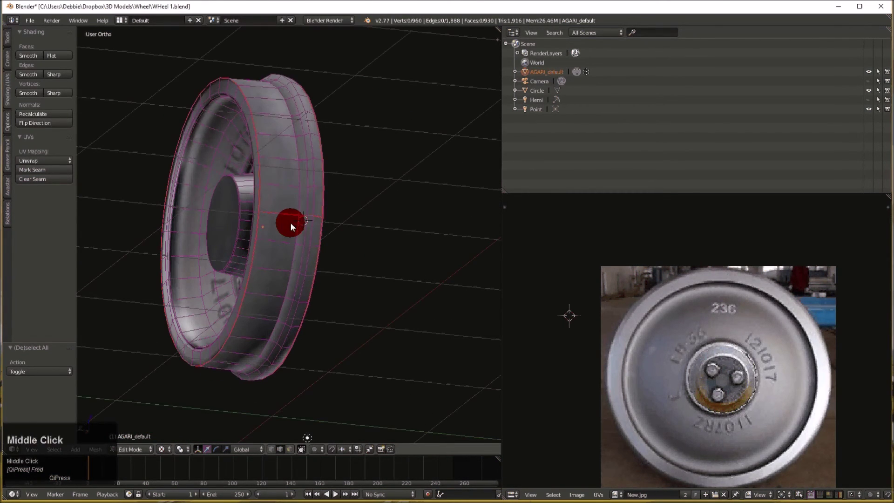
middle_drag(290, 226, 277, 208)
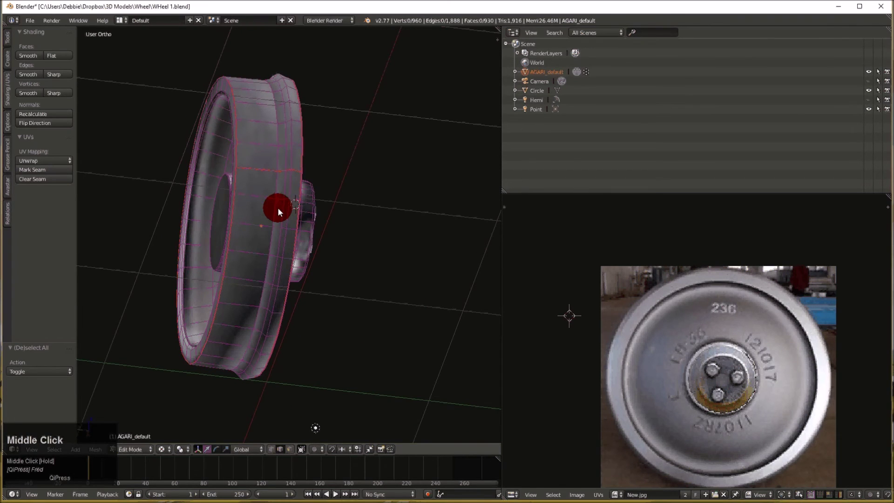
mouse_move(330, 254)
middle_down()
mouse_move(277, 252)
mouse_move(274, 276)
mouse_move(309, 261)
mouse_move(277, 270)
middle_up()
scroll(294, 270, up, 3)
middle_click(57, 54)
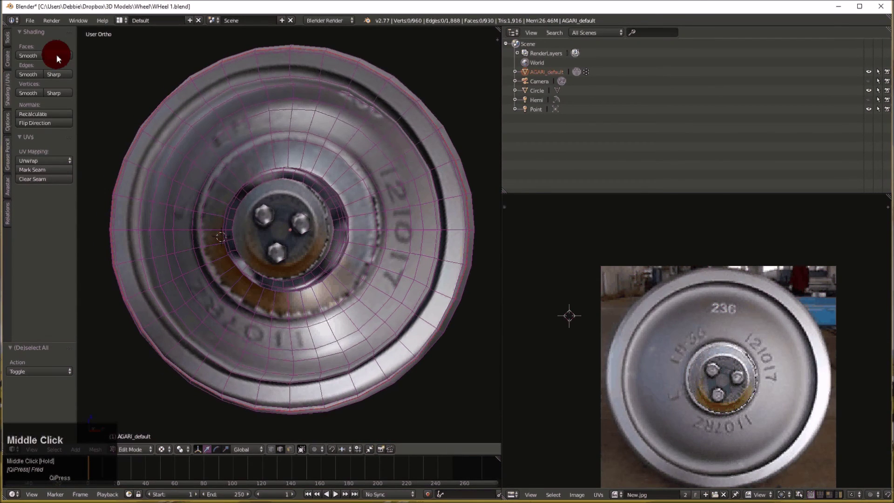
- Save the wheel scene as a new file named WHeel 2.blend in the Wheel folder
click(31, 21)
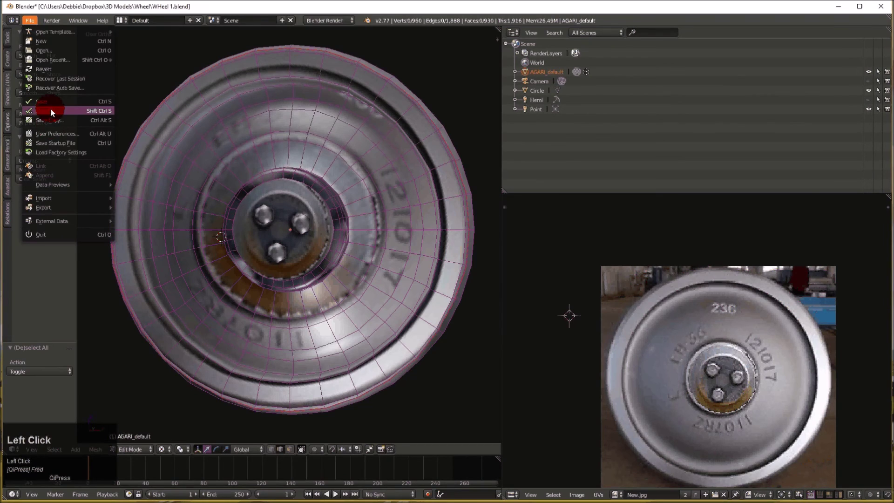
click(50, 111)
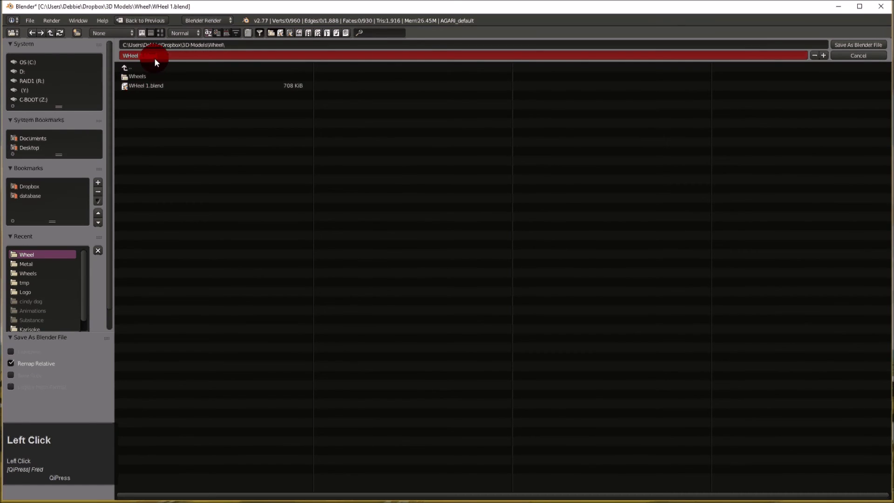
click(141, 56)
key(BackSpace)
text(2)
key(Return)
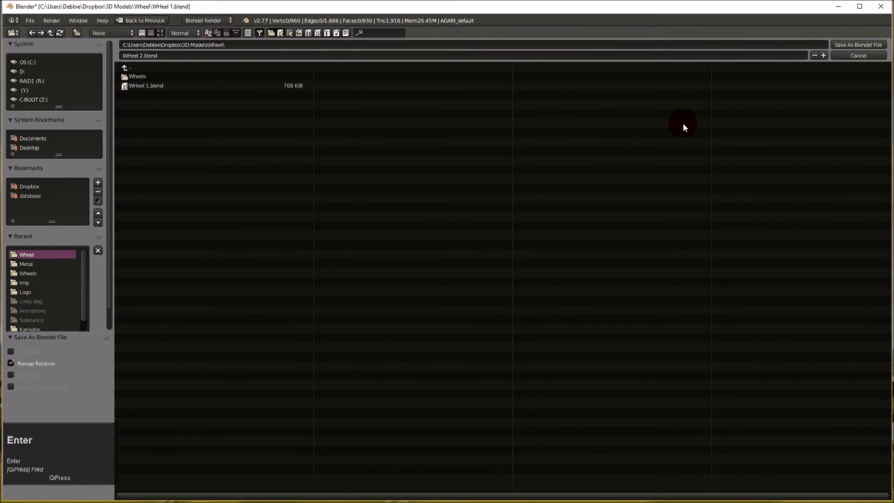
click(851, 46)
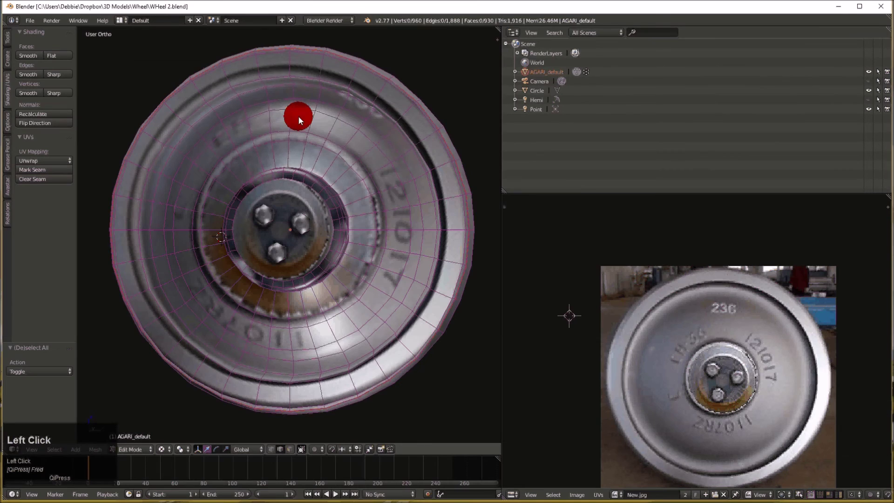
middle_drag(299, 120, 319, 159)
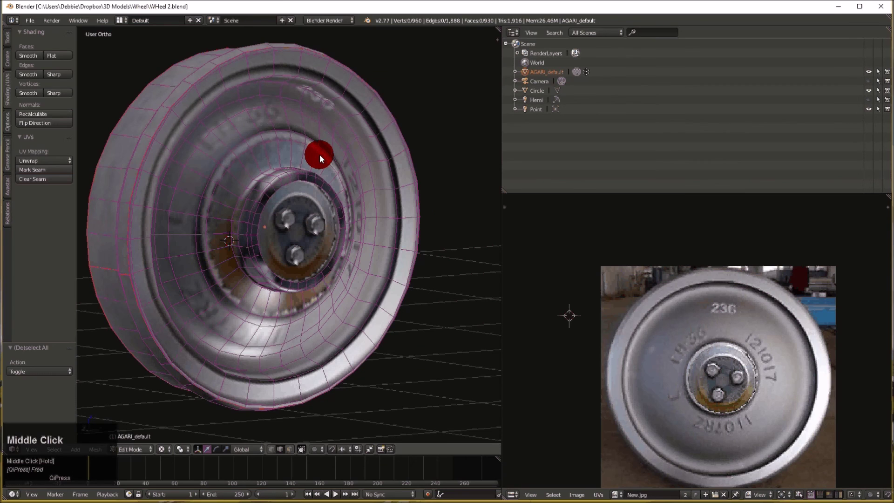
scroll(320, 155, down, 3)
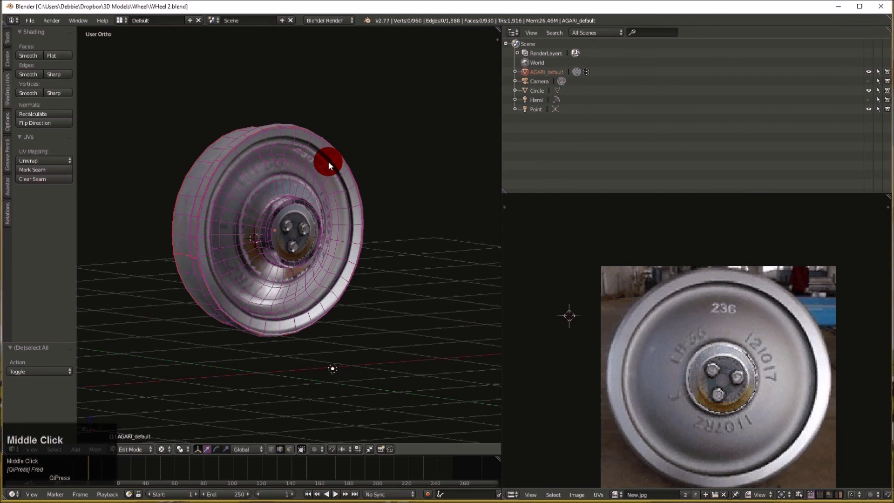
drag(328, 162, 190, 191)
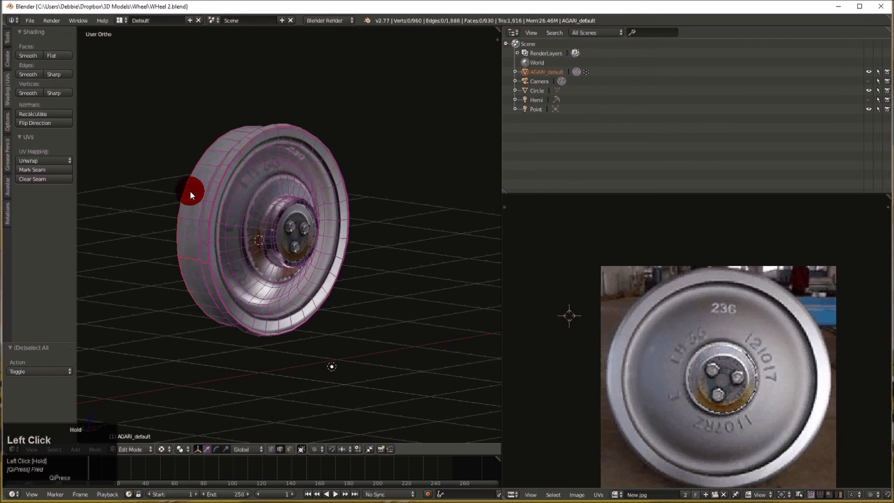